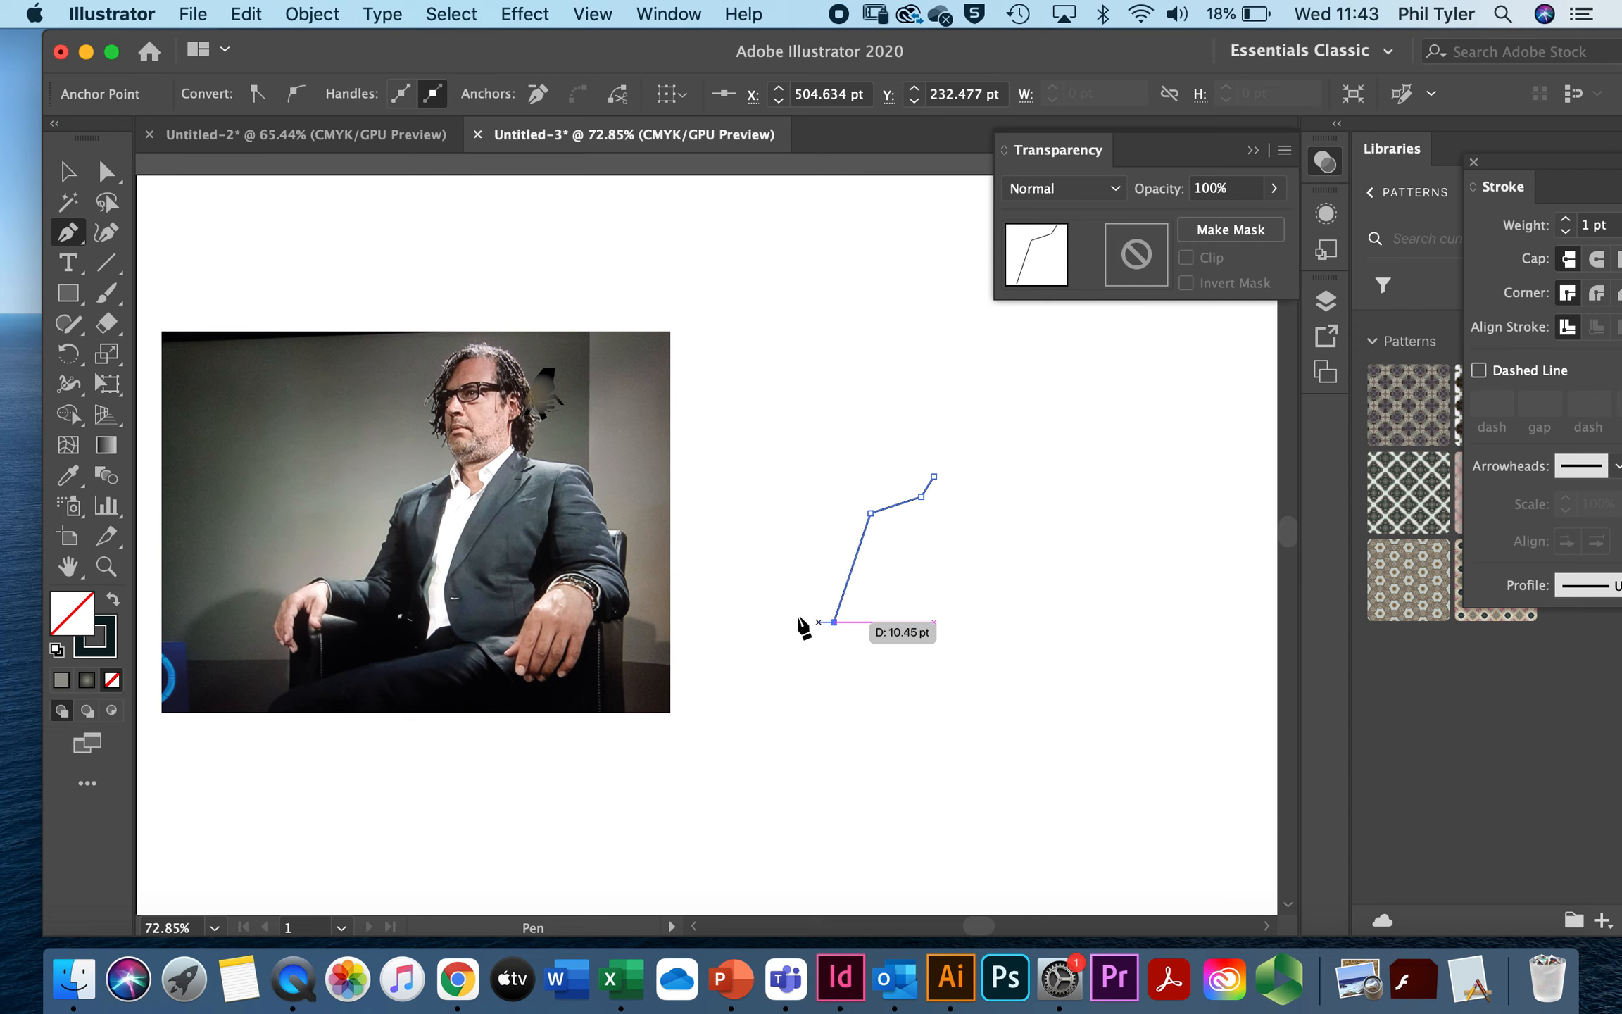
Step: Extend the open Pen path beside the photo along the forearm and around the outside of the hand
{"action": "left_click", "coordinate": [760, 618]}
{"action": "left_click", "coordinate": [737, 645]}
{"action": "left_click", "coordinate": [731, 666]}
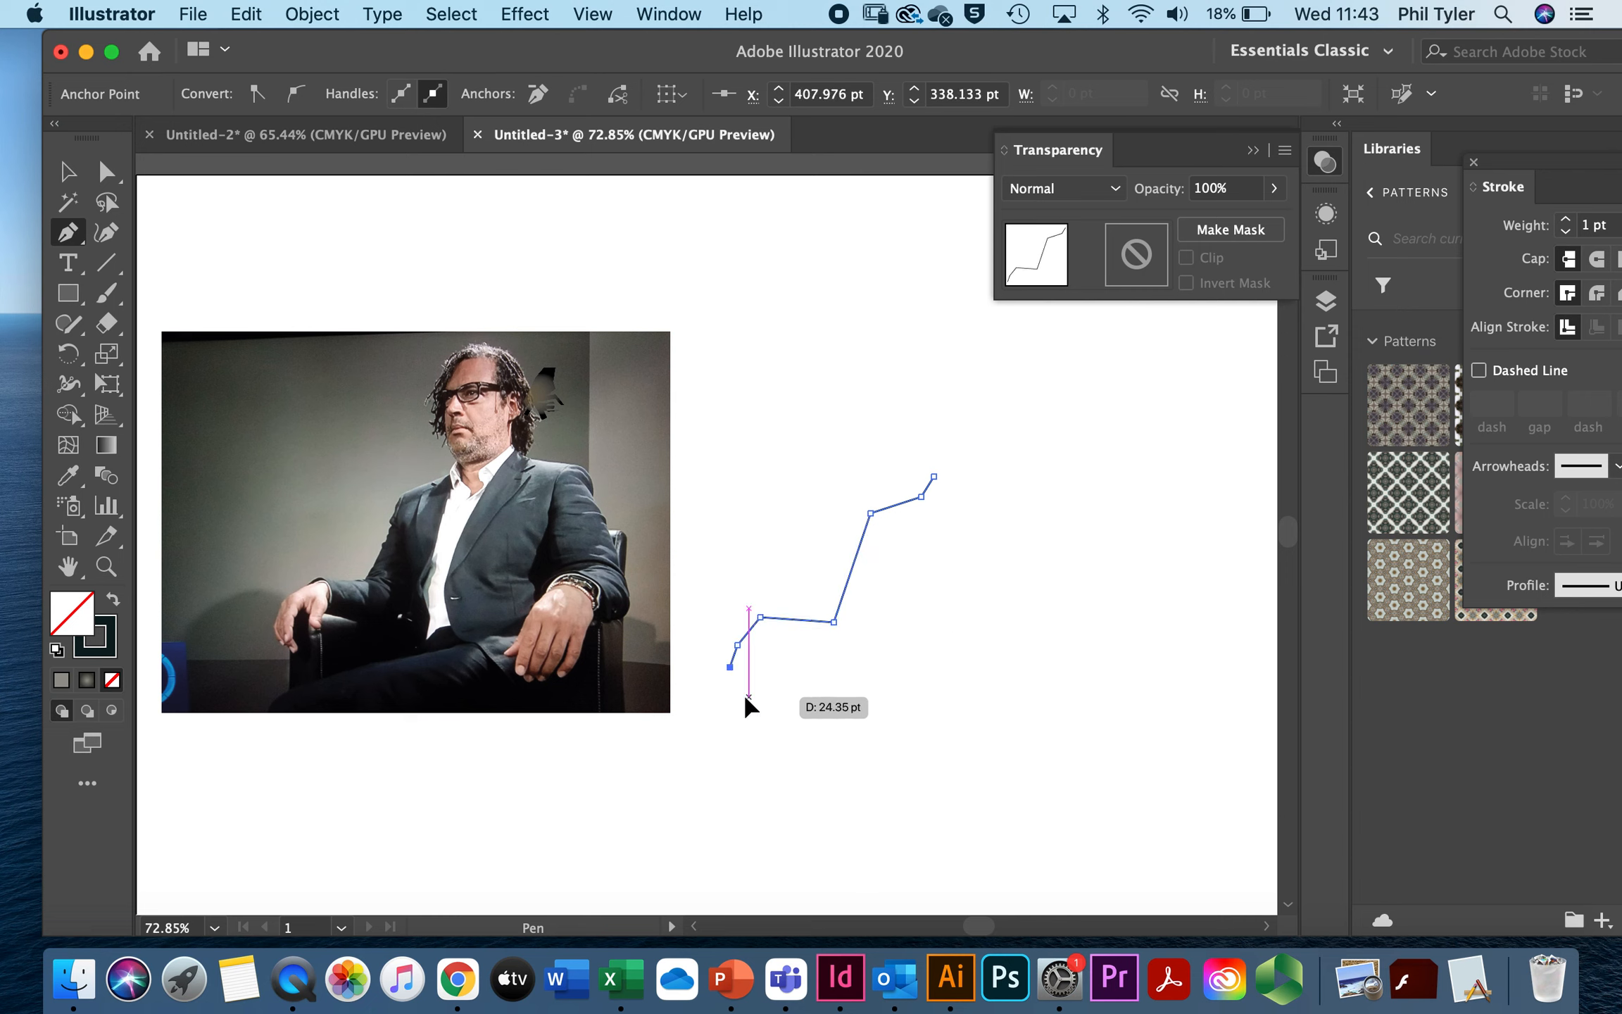
{"action": "left_click", "coordinate": [748, 696]}
{"action": "left_click", "coordinate": [753, 651]}
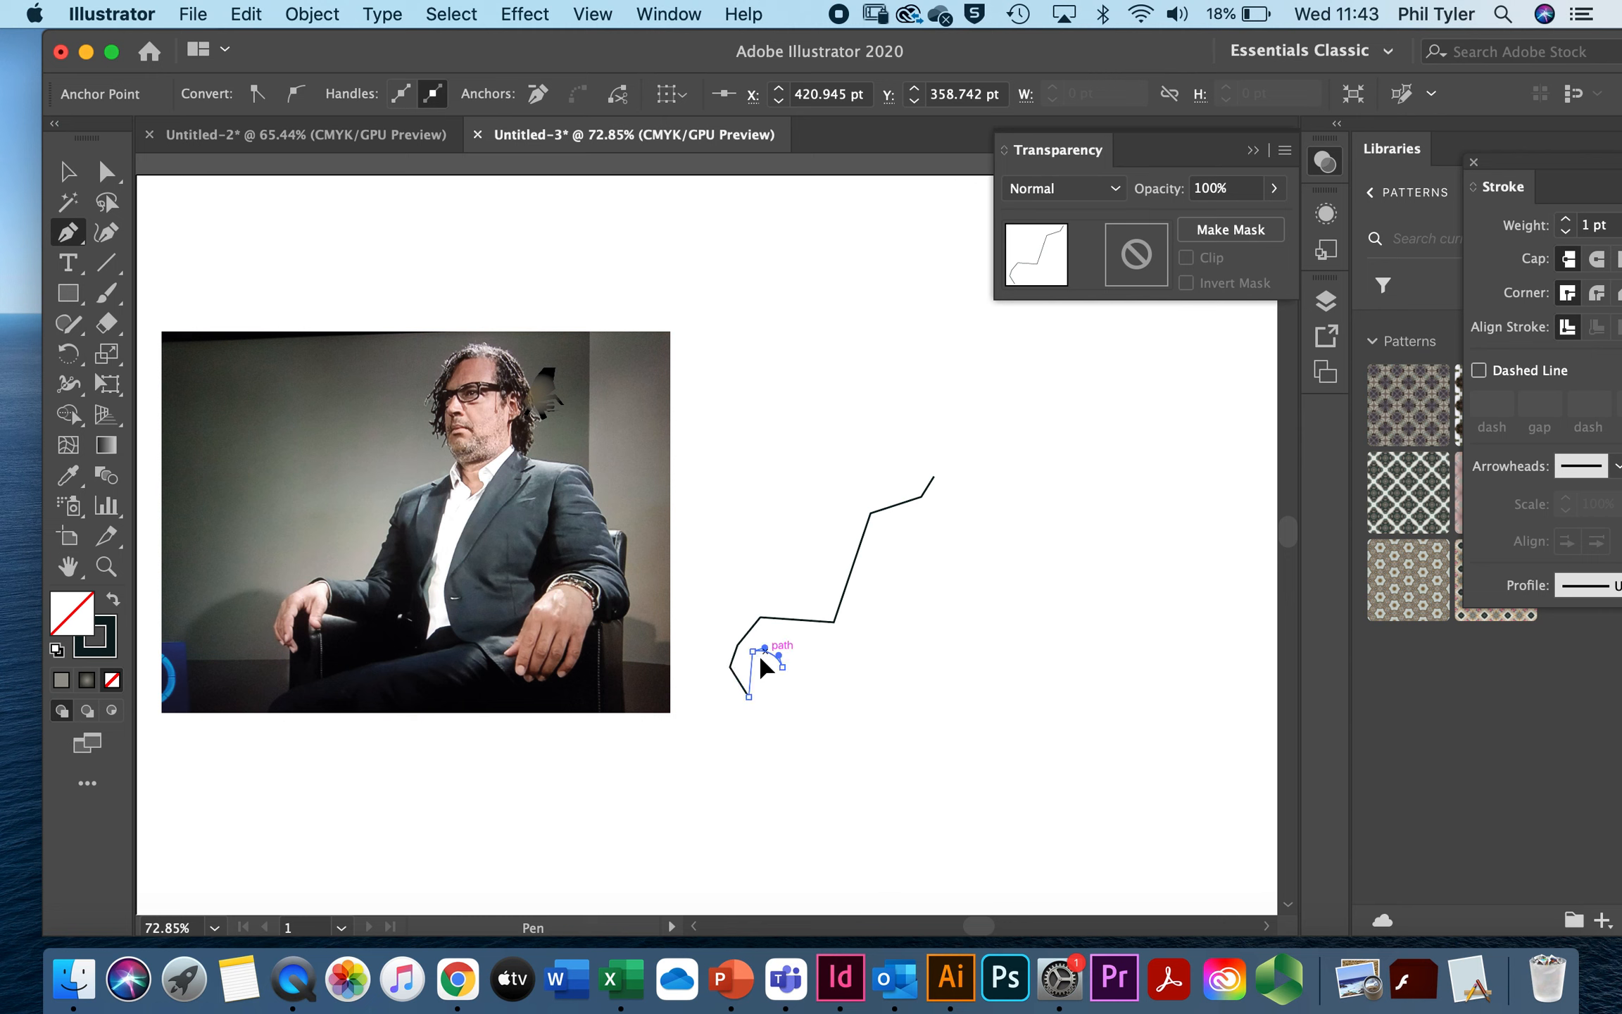
Step: Draw the inner finger and thumb outline of the hand with straight Pen segments
{"action": "left_click", "coordinate": [779, 655]}
{"action": "left_click", "coordinate": [763, 673]}
{"action": "left_click", "coordinate": [783, 682]}
{"action": "left_click", "coordinate": [808, 640]}
{"action": "left_click", "coordinate": [840, 607]}
{"action": "left_click", "coordinate": [862, 639]}
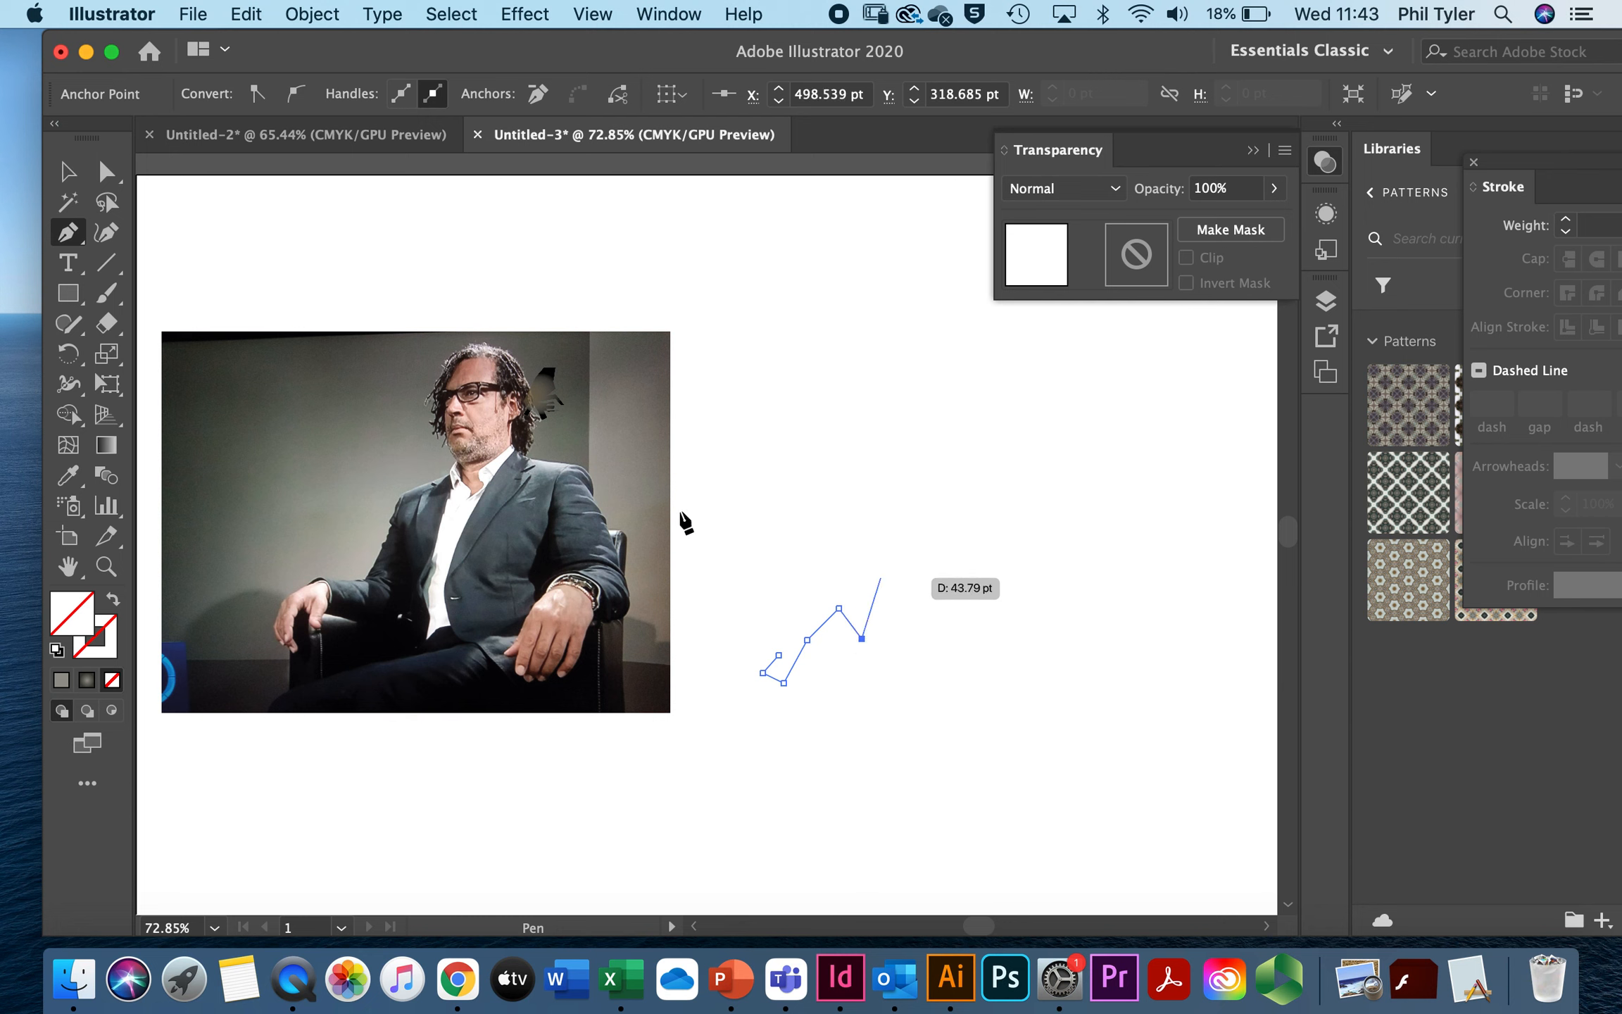
Step: Select the arm and hand paths on the blank area beside the photo and delete them
{"action": "left_click", "coordinate": [67, 171]}
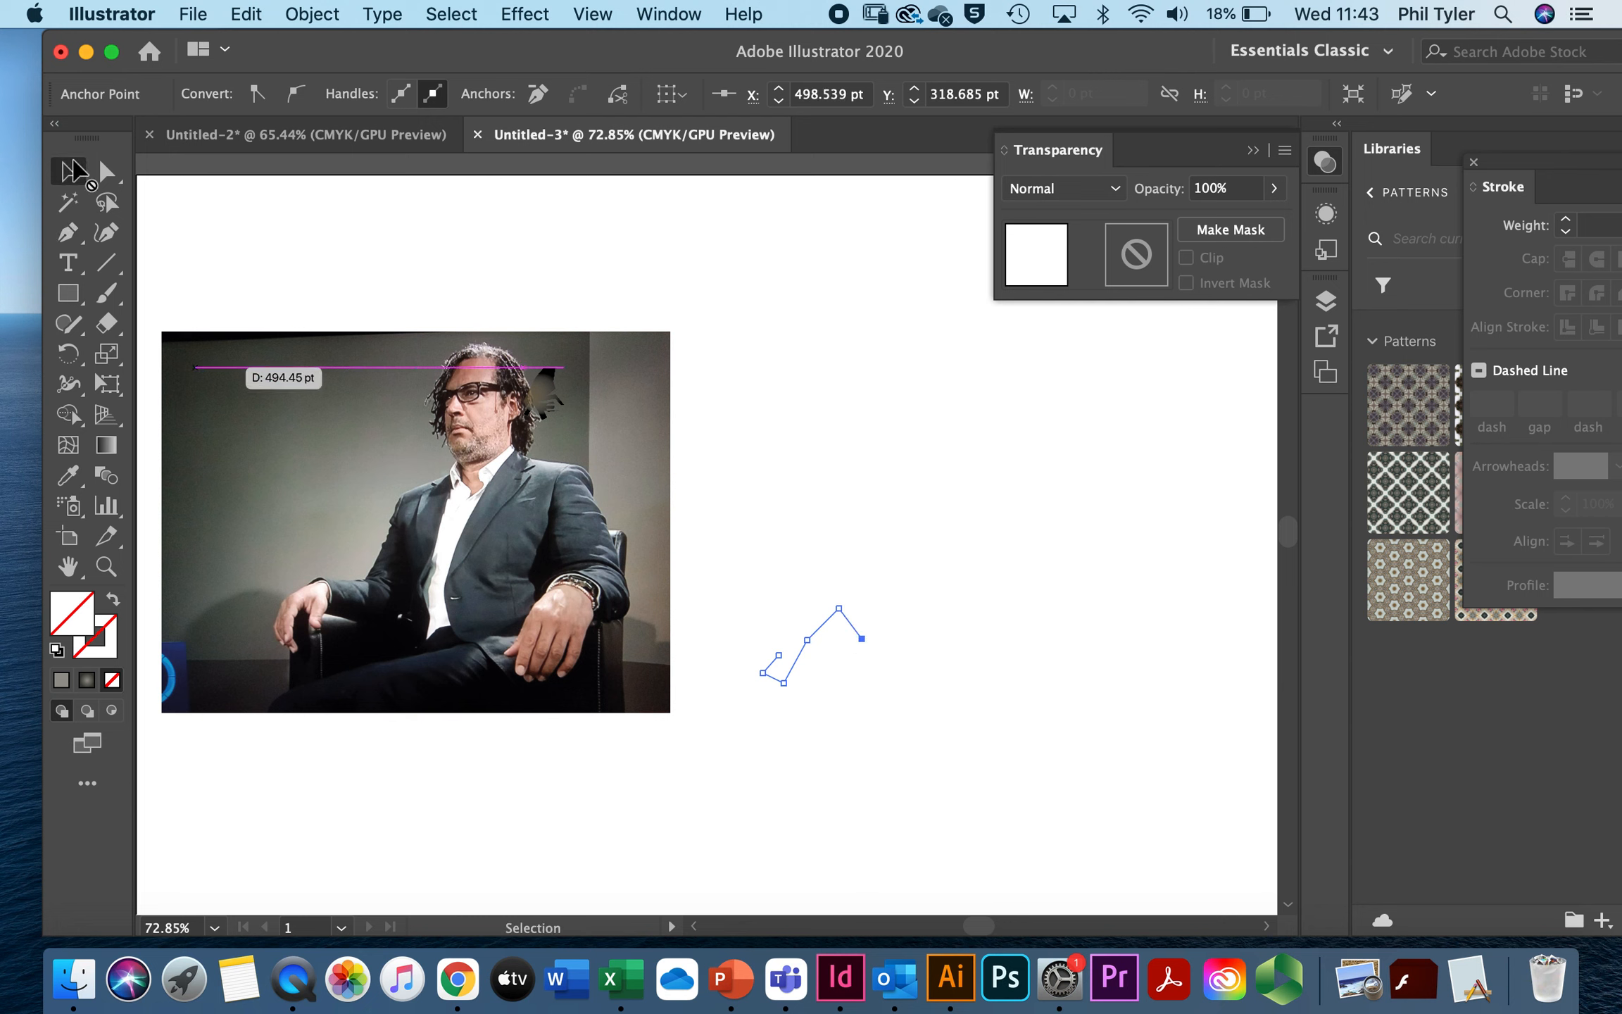
{"action": "left_click", "coordinate": [818, 475]}
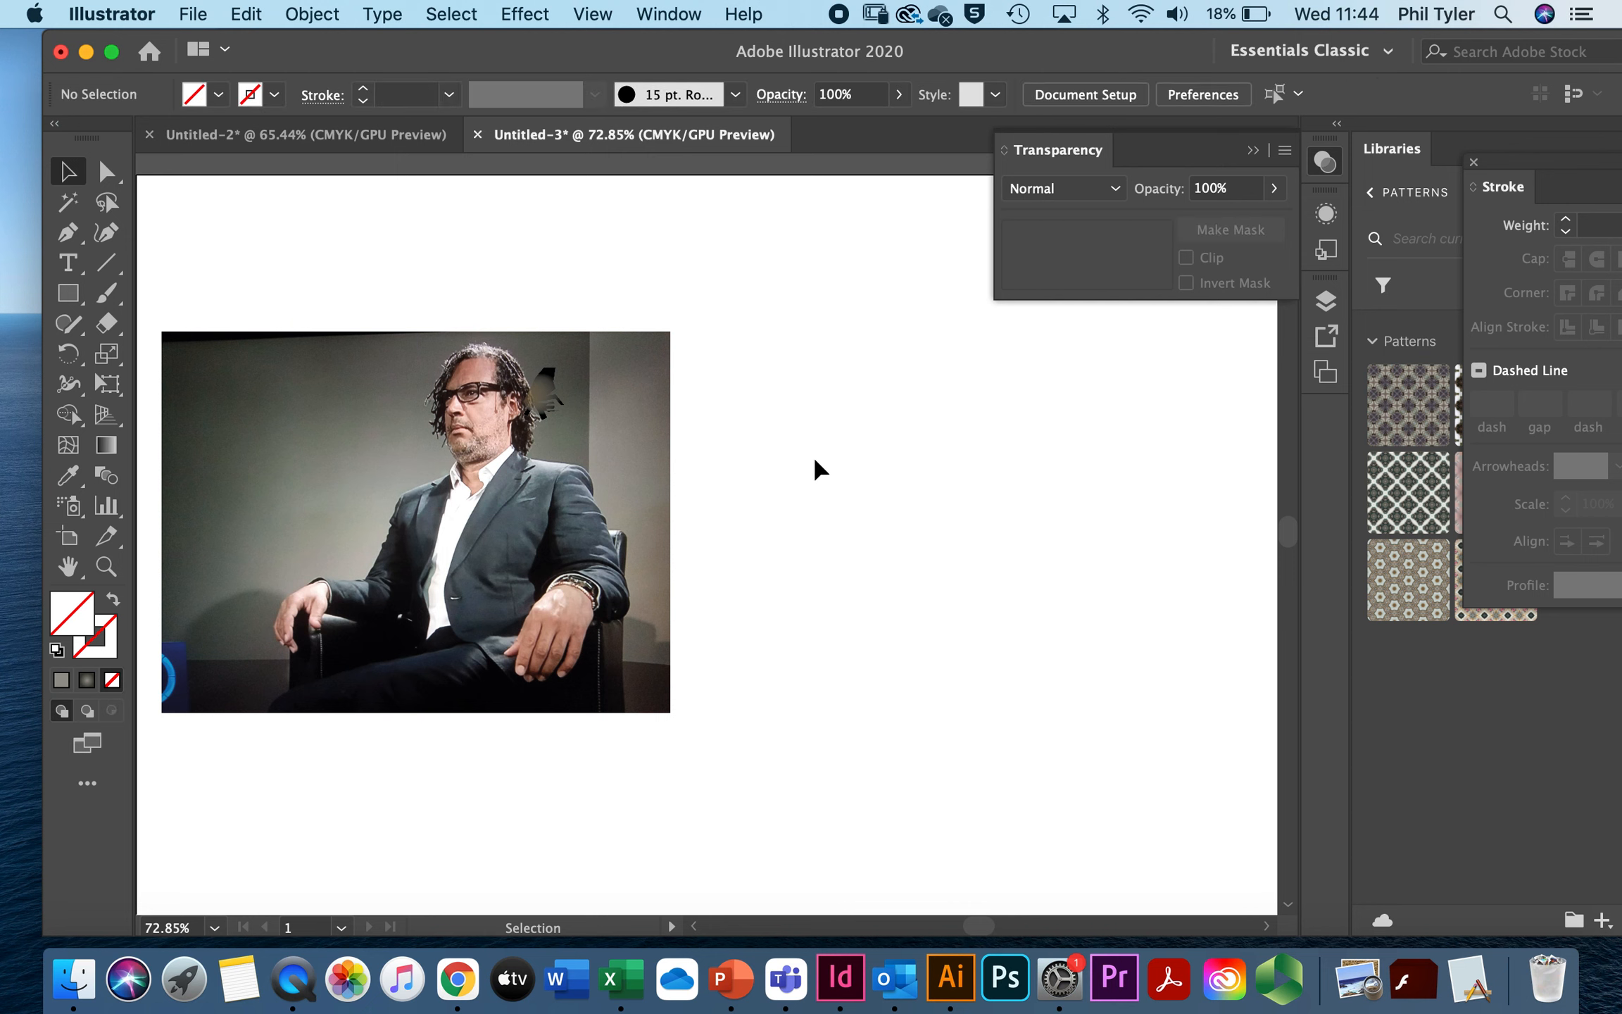
{"action": "left_click_drag", "start_coordinate": [1084, 722], "coordinate": [1085, 721]}
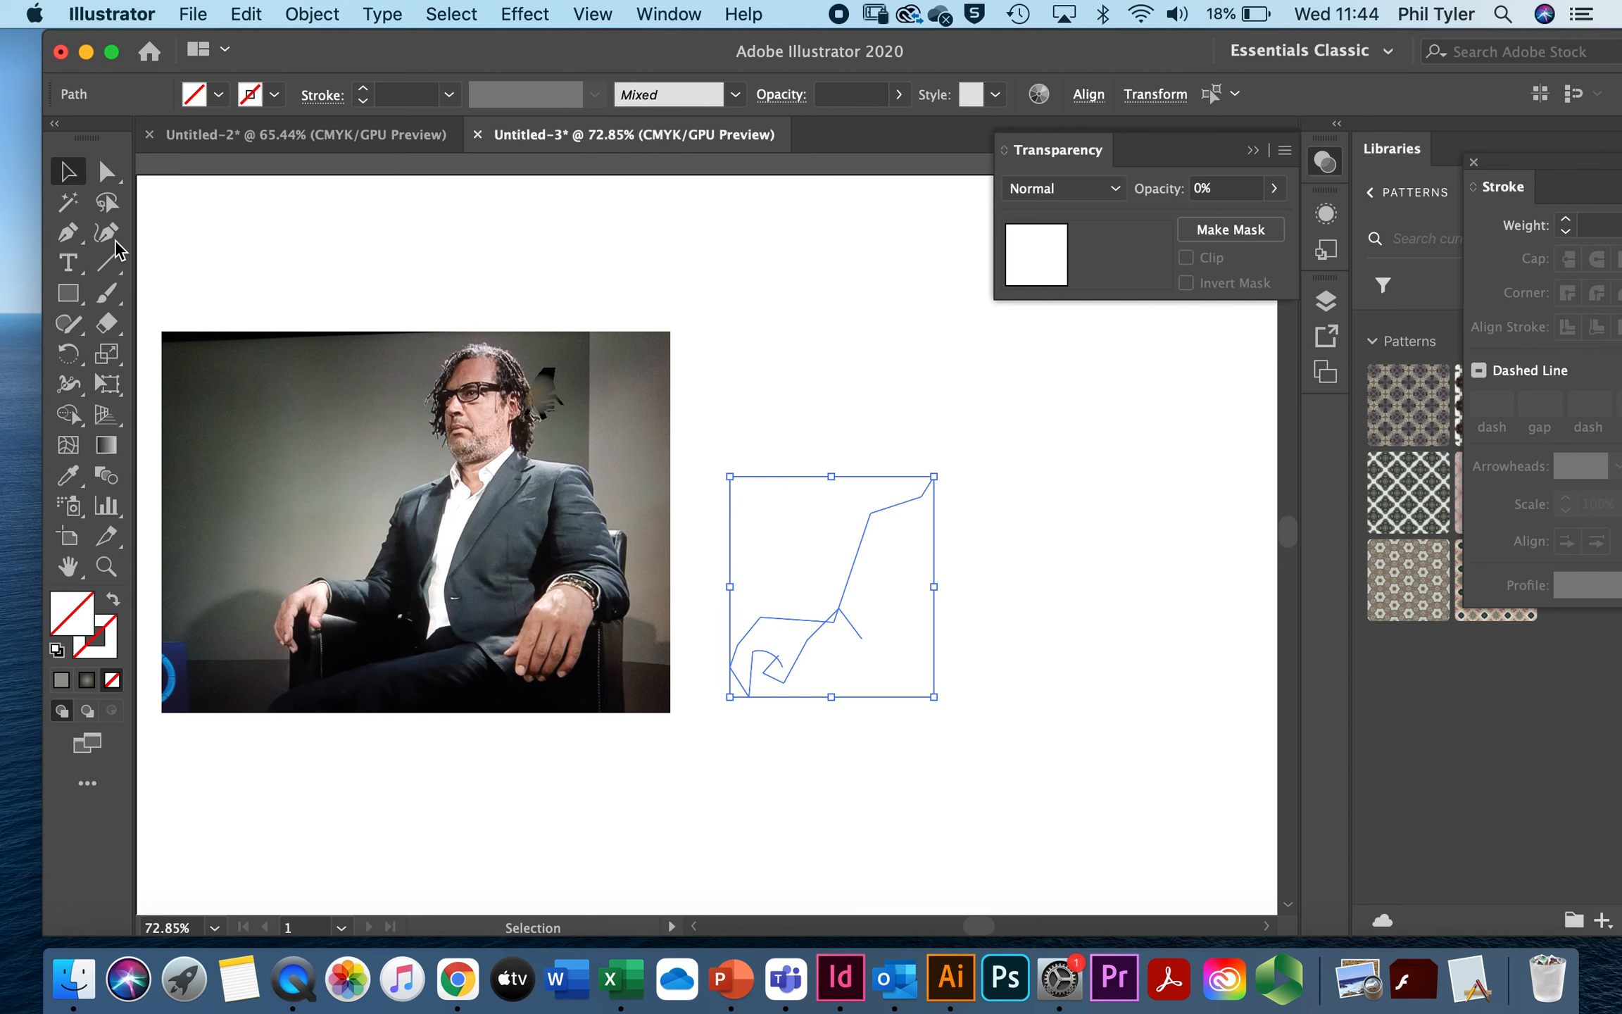
{"action": "left_click", "coordinate": [727, 340]}
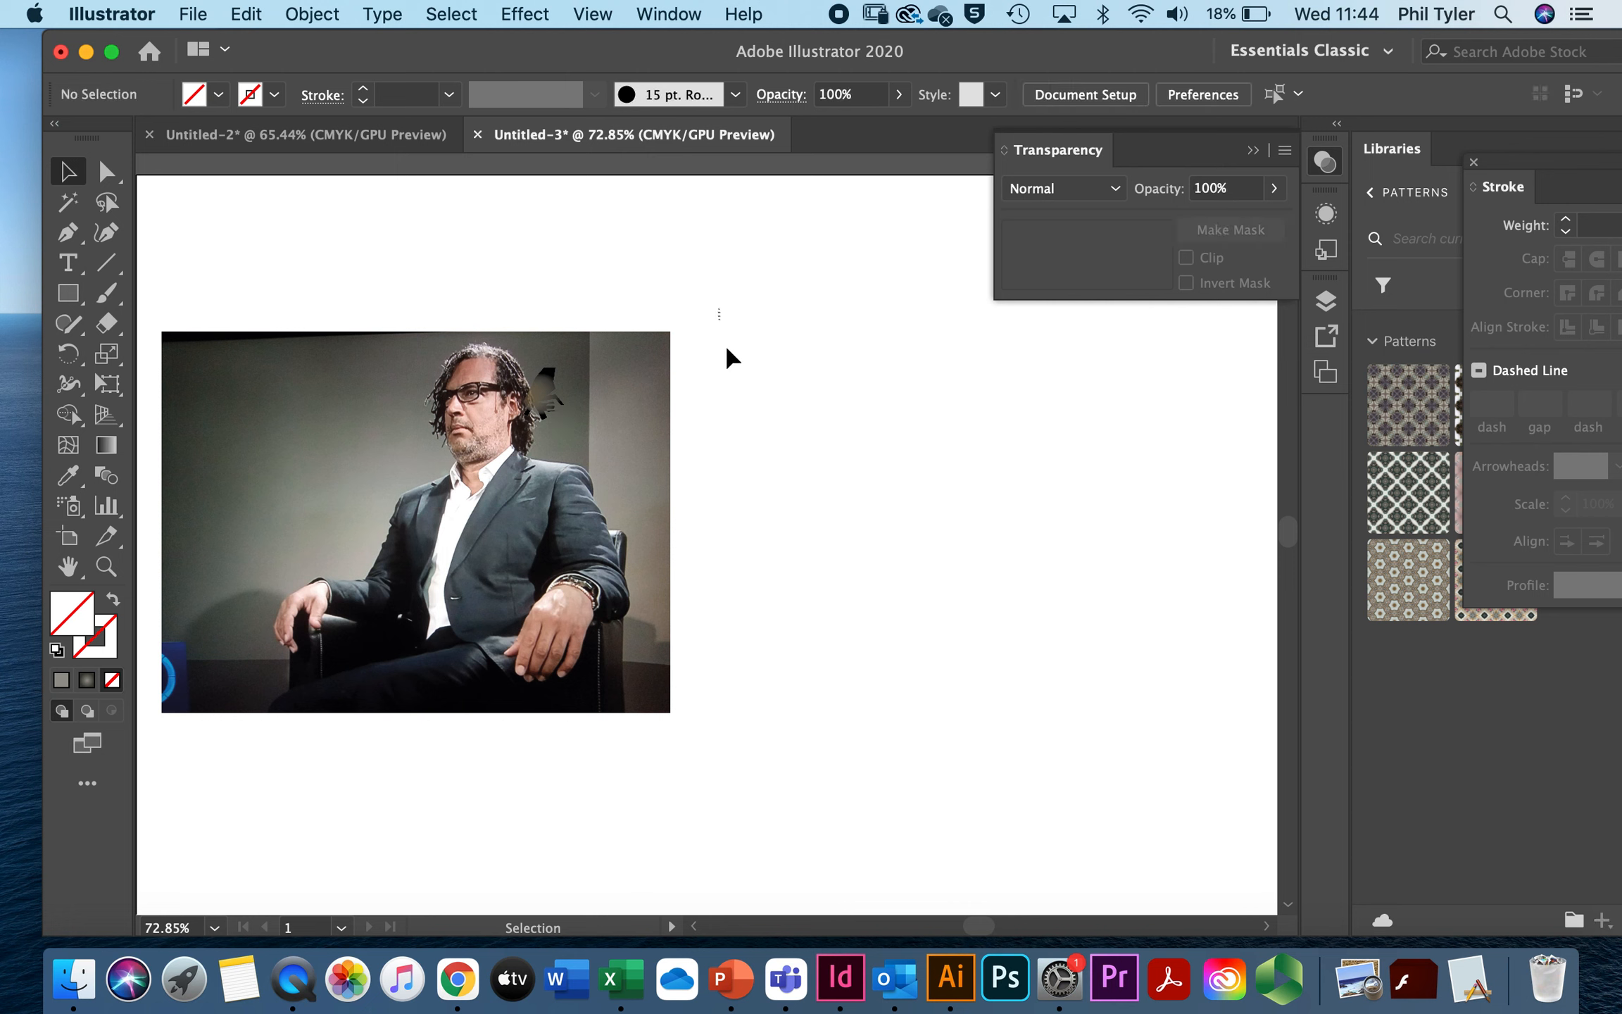
{"action": "left_click_drag", "start_coordinate": [1073, 697], "coordinate": [1195, 677]}
{"action": "key", "text": "Delete"}
Step: Set the stroke colour to black for new paths
{"action": "left_click", "coordinate": [275, 94]}
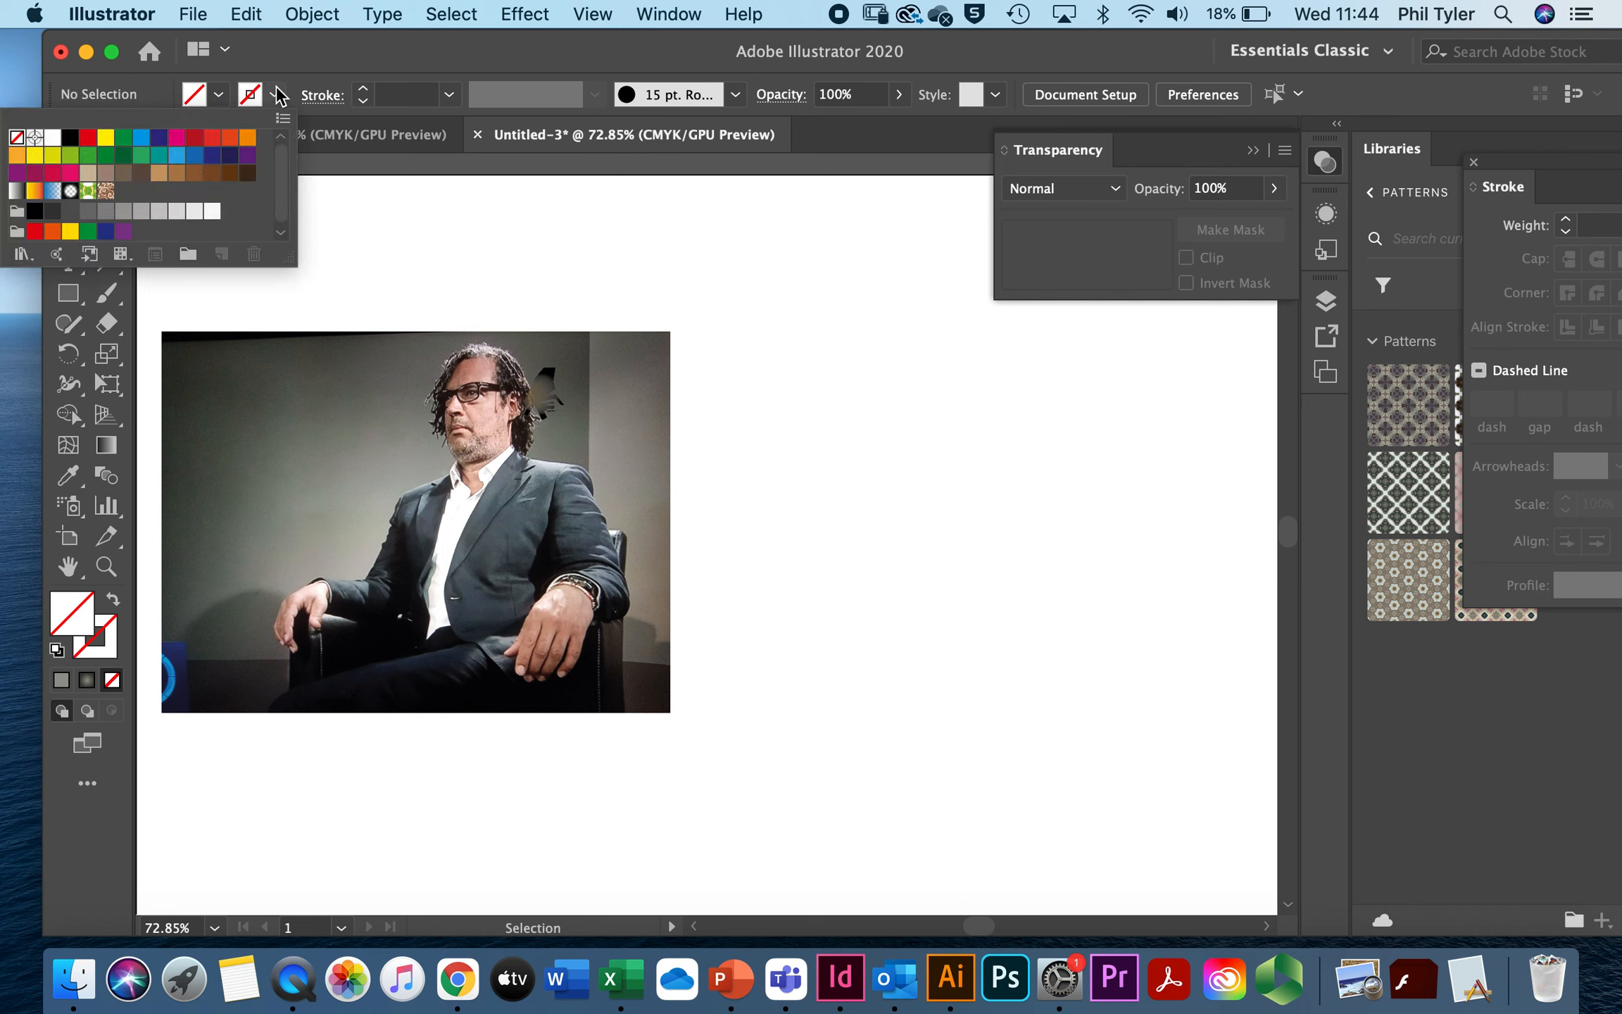
{"action": "left_click", "coordinate": [70, 138]}
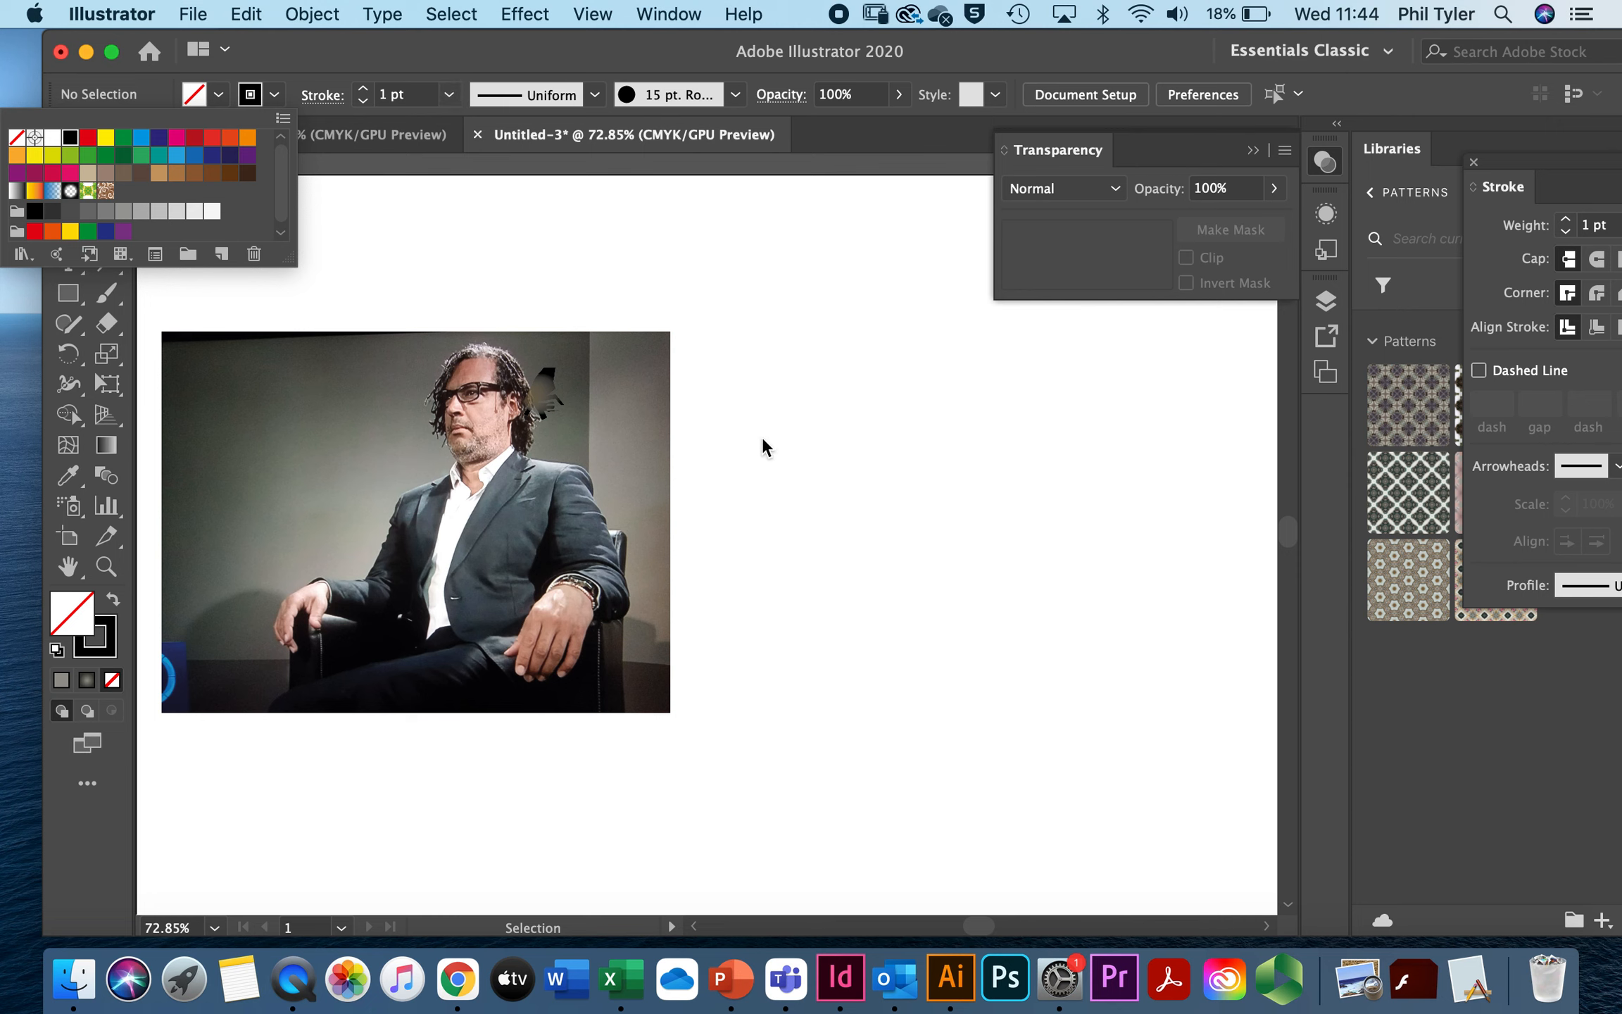
{"action": "left_click", "coordinate": [873, 457]}
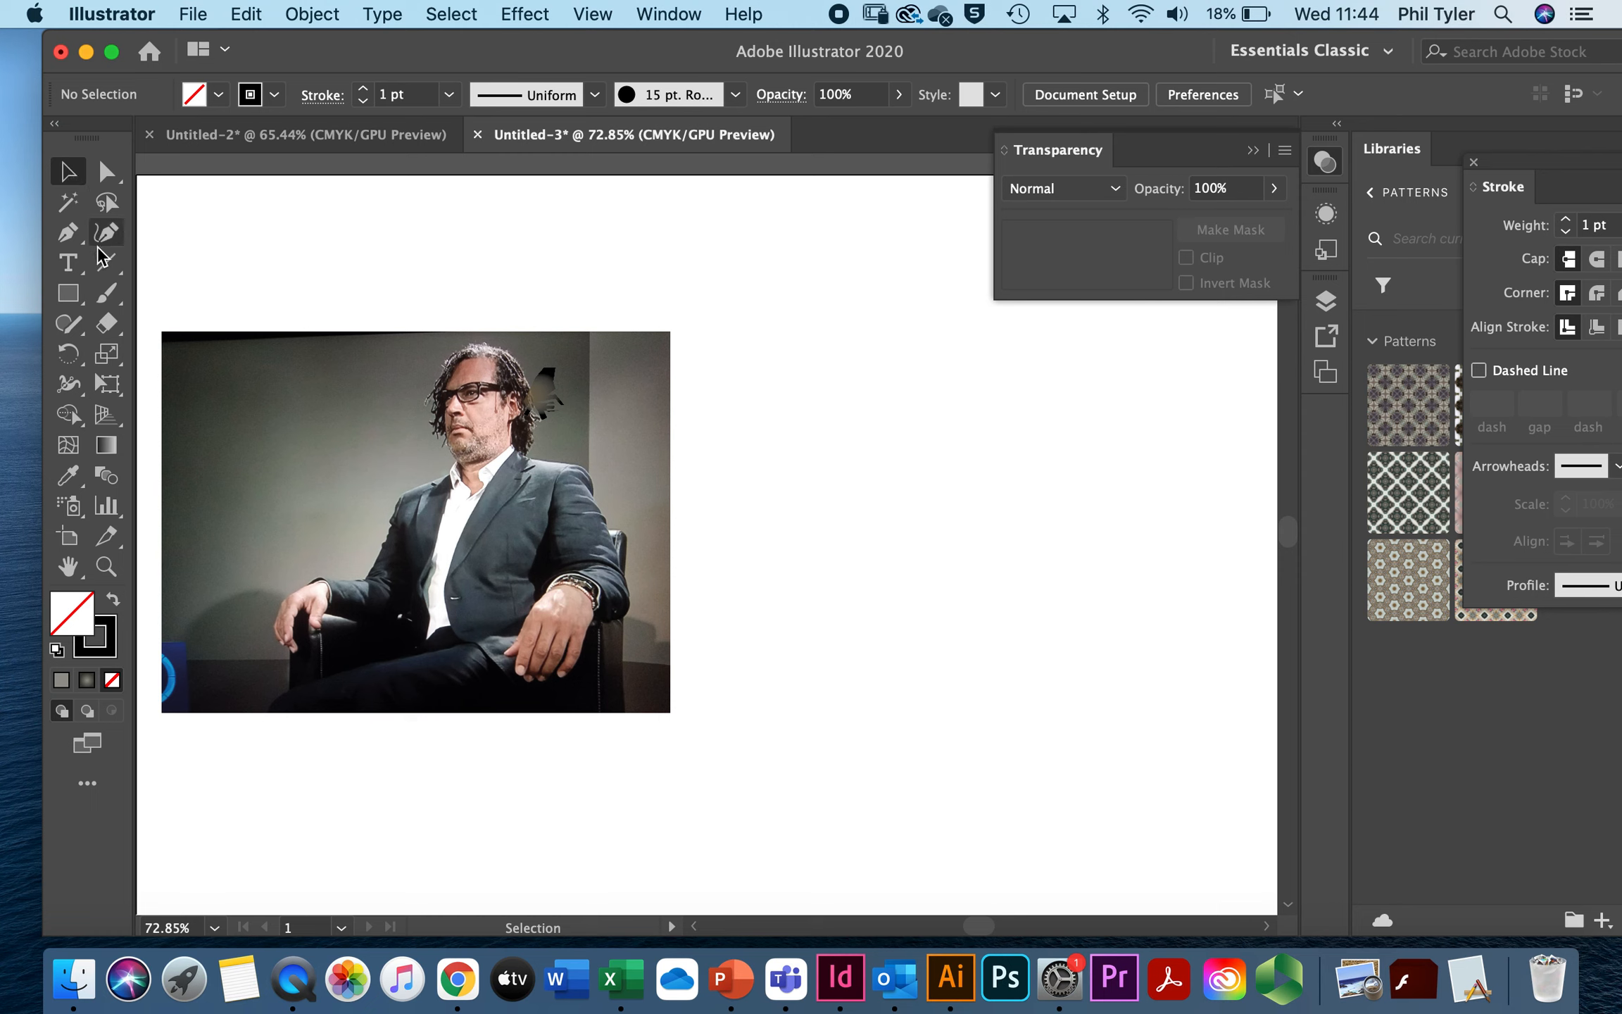
Step: Draw an open Pen path beside the photo from the neck over the shoulder and down the arm to the wrist
{"action": "left_click", "coordinate": [68, 233]}
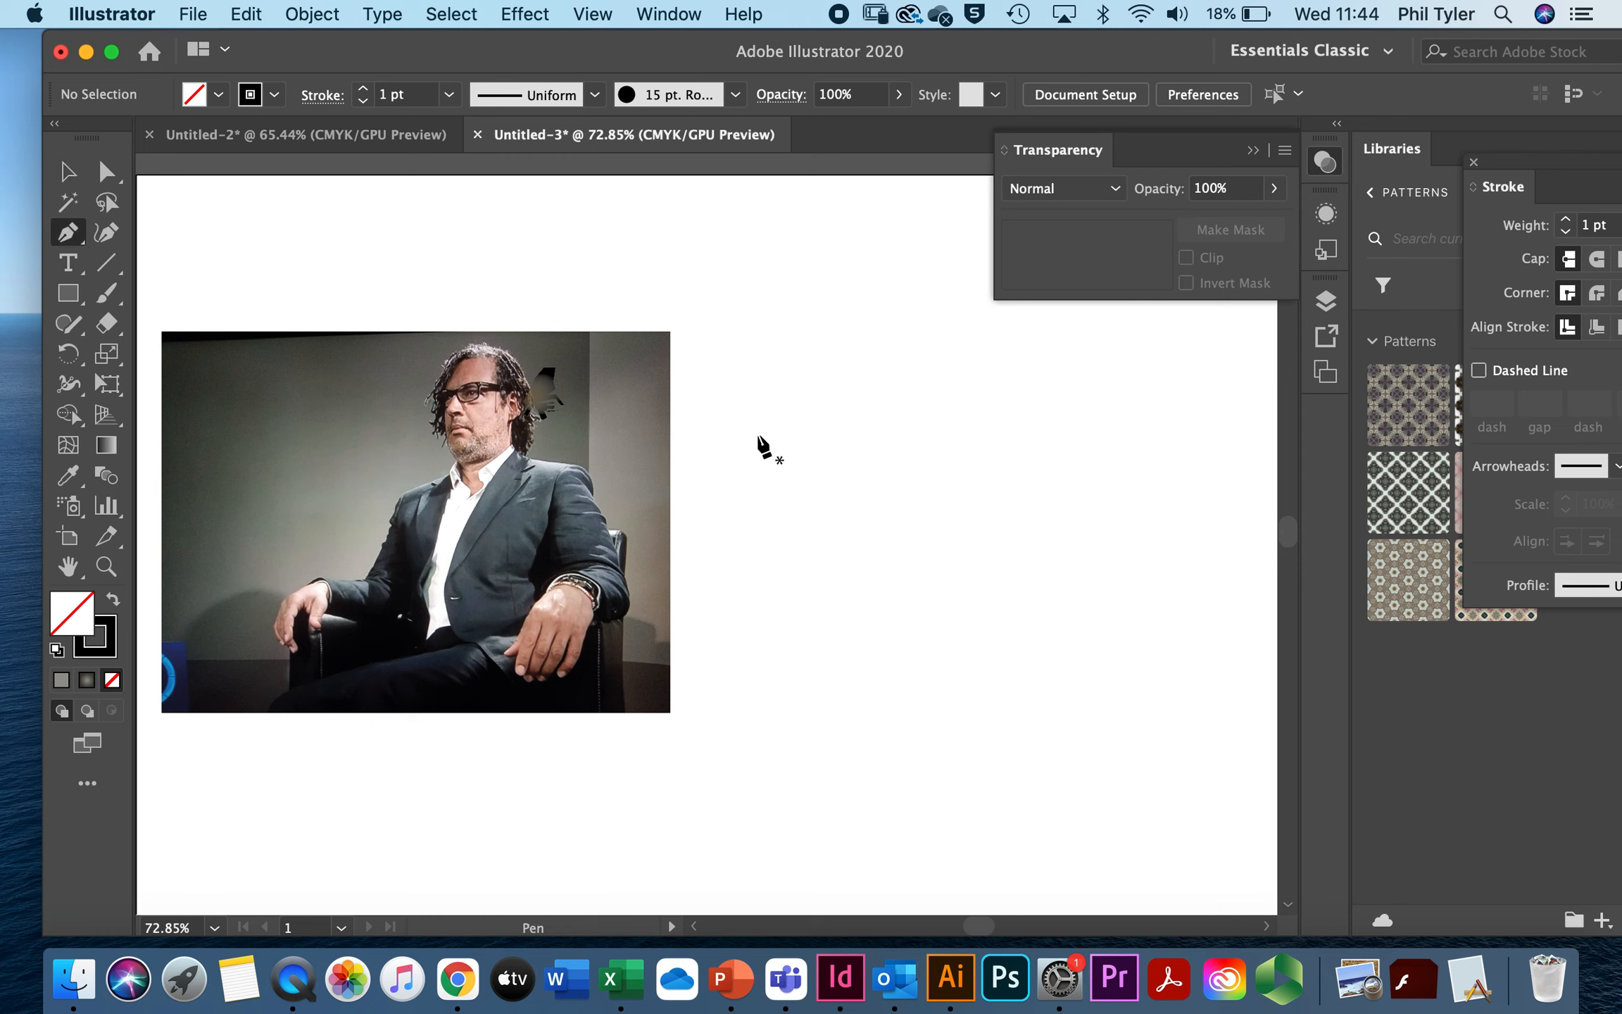
{"action": "left_click", "coordinate": [892, 454]}
{"action": "left_click", "coordinate": [880, 481]}
{"action": "left_click", "coordinate": [813, 496]}
{"action": "left_click", "coordinate": [787, 597]}
{"action": "left_click", "coordinate": [738, 607]}
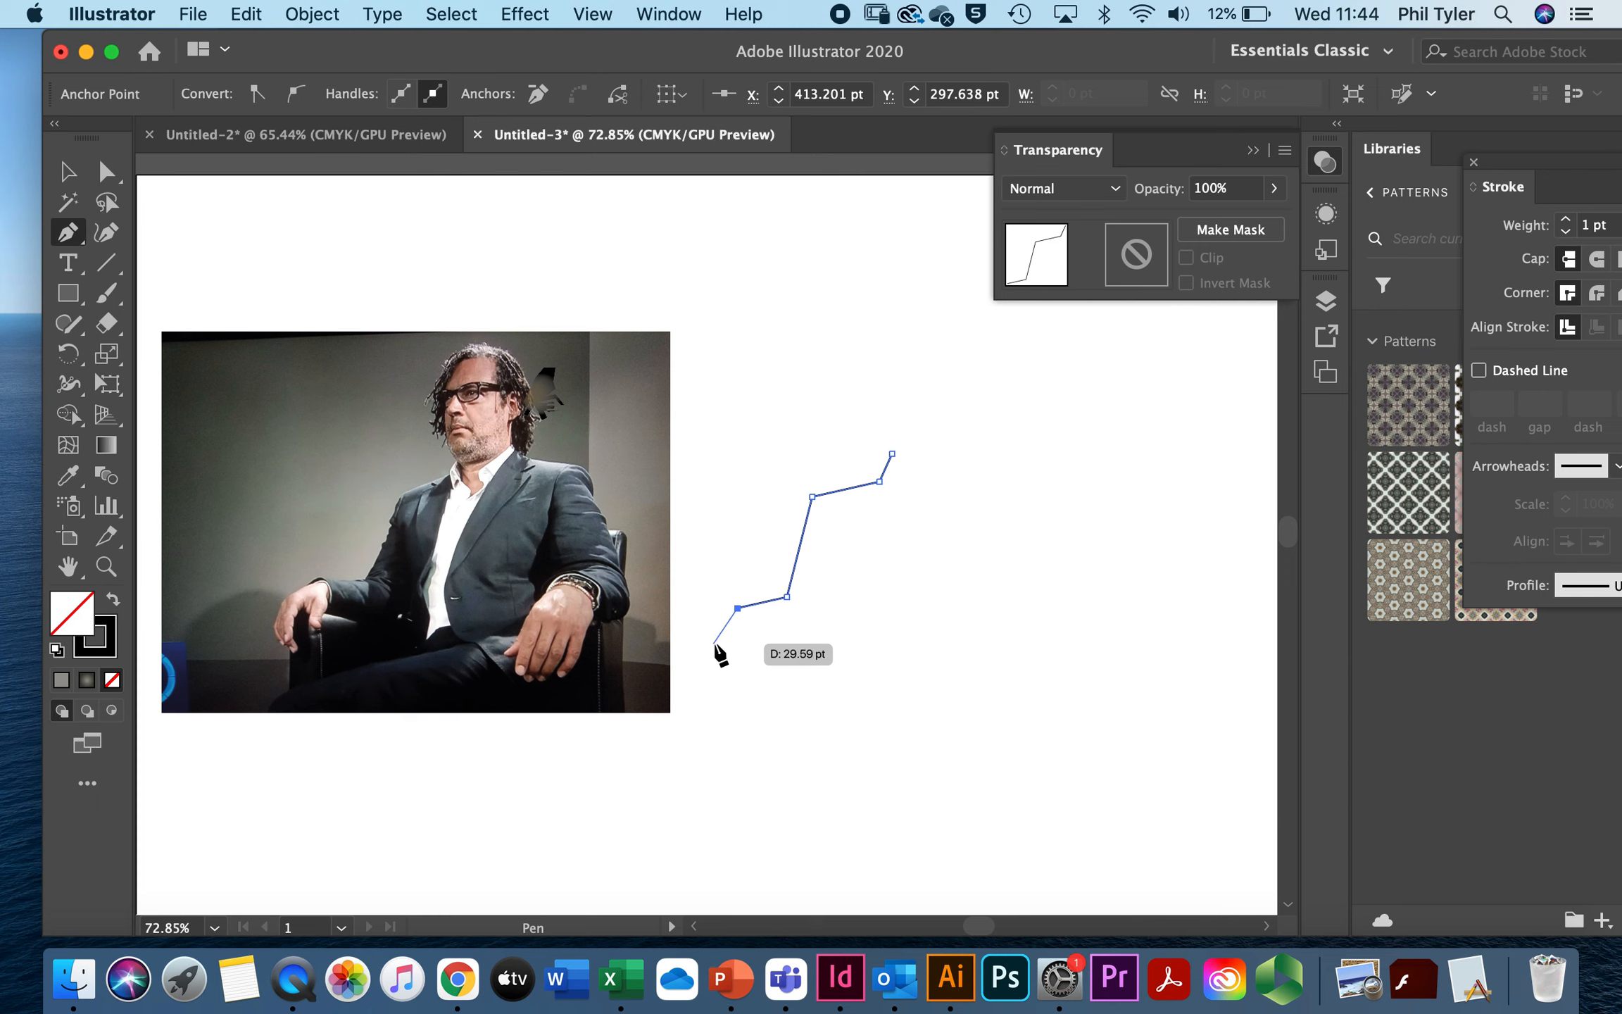
Step: Continue the path around the back of the hand to the fingertips
{"action": "left_click", "coordinate": [716, 621]}
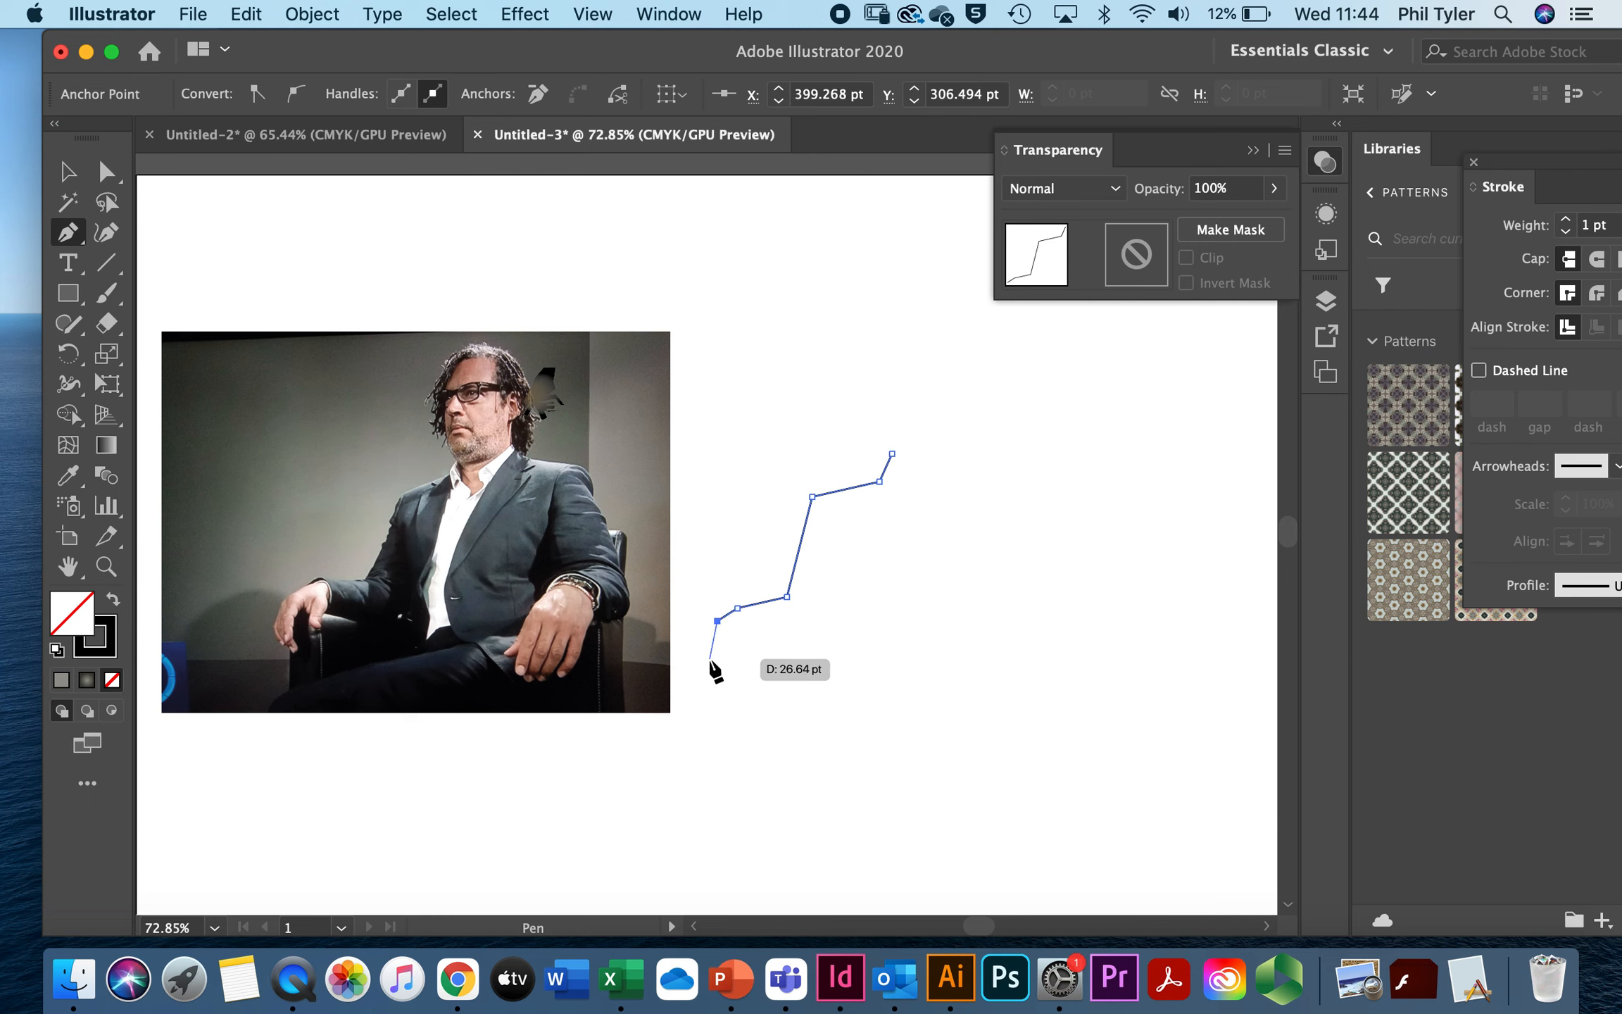
{"action": "left_click", "coordinate": [710, 659]}
{"action": "left_click", "coordinate": [726, 685]}
{"action": "left_click", "coordinate": [741, 685]}
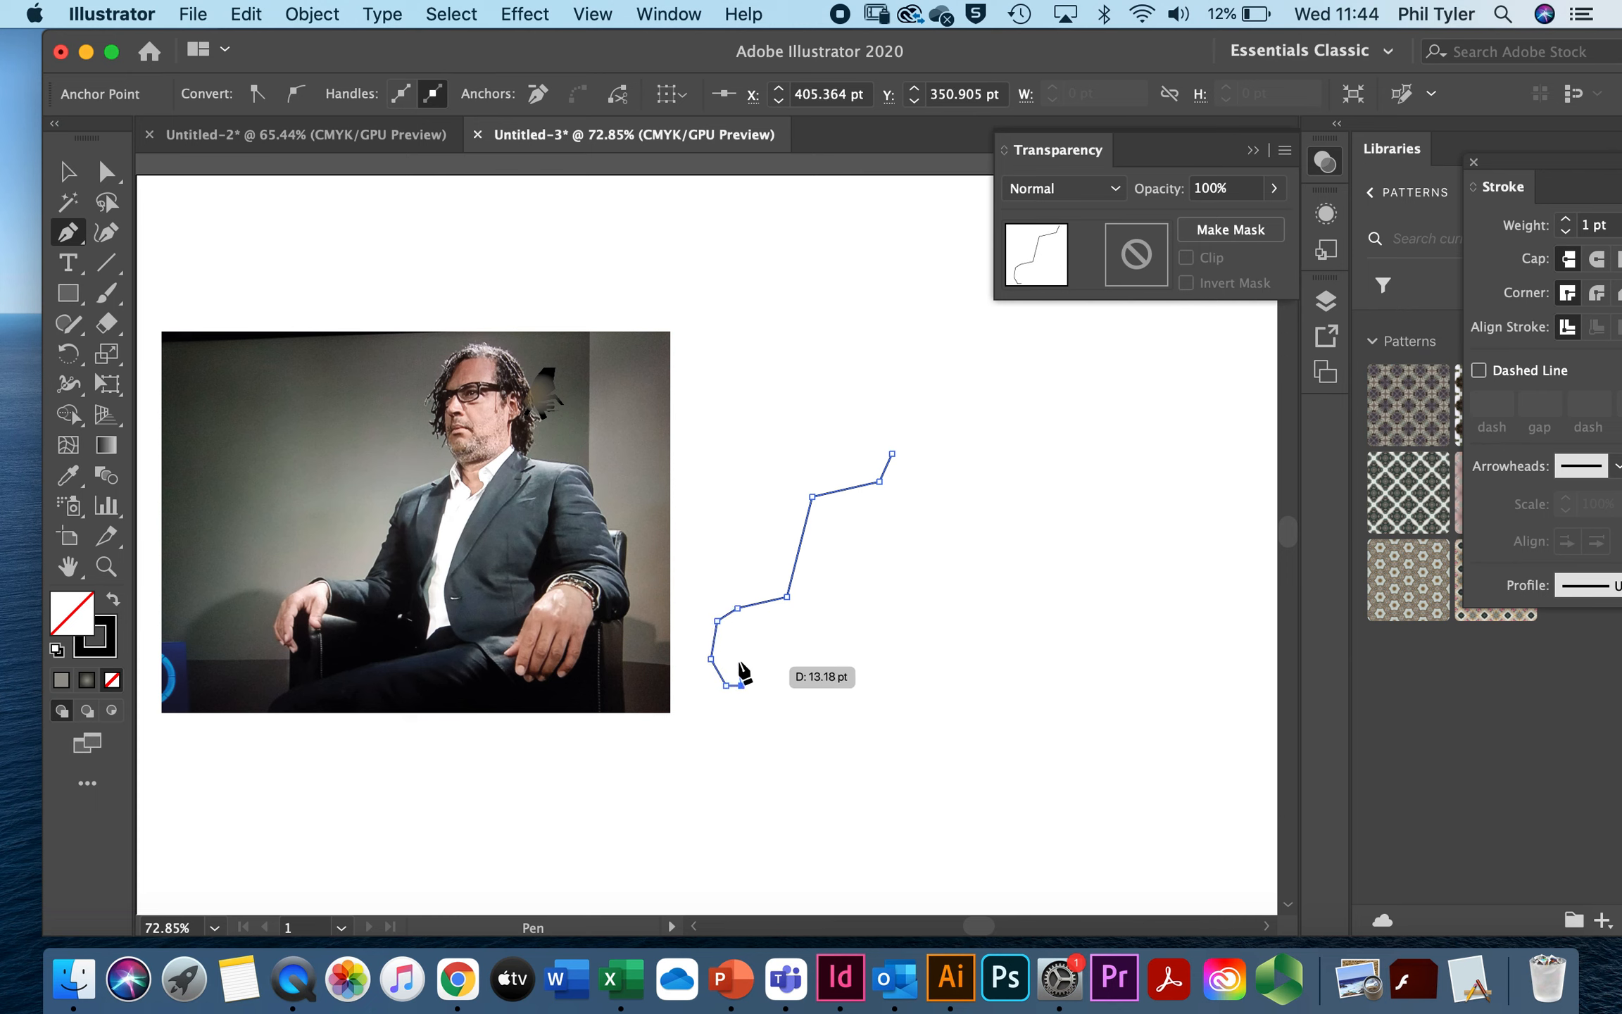
Step: Continue the path up and down around the fingers and along the inner side of the hand
{"action": "left_click", "coordinate": [732, 653]}
{"action": "left_click", "coordinate": [741, 632]}
{"action": "left_click", "coordinate": [748, 659]}
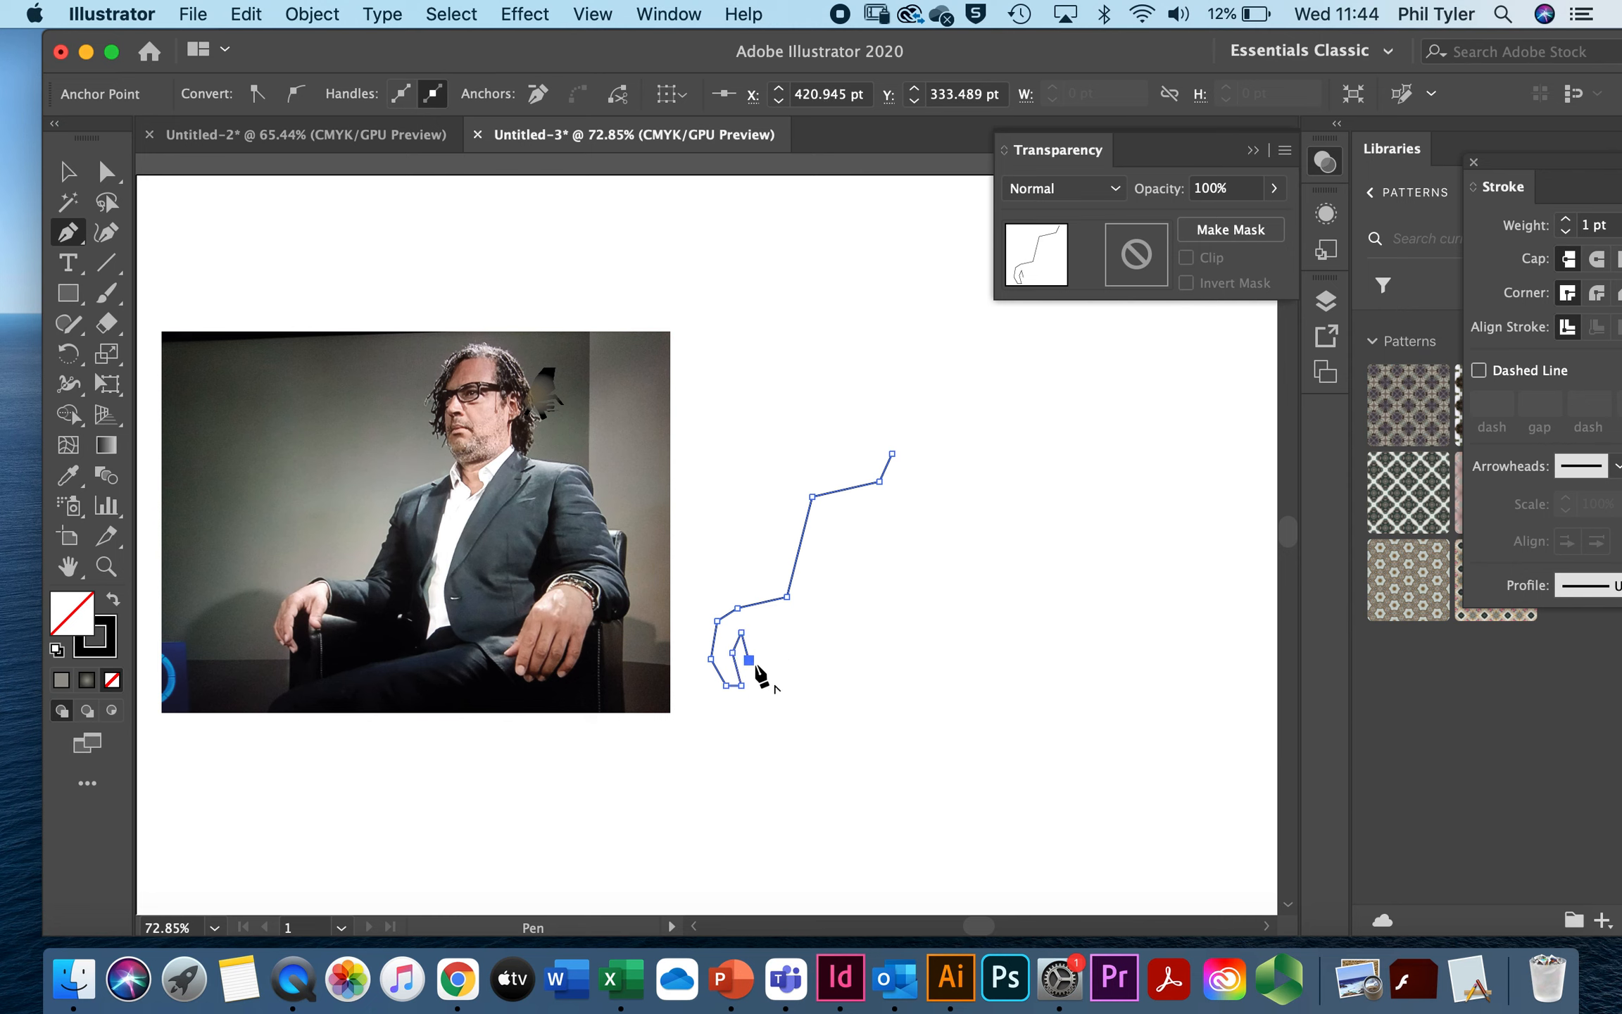
{"action": "left_click", "coordinate": [760, 663]}
{"action": "left_click", "coordinate": [767, 640]}
{"action": "left_click", "coordinate": [784, 625]}
{"action": "left_click", "coordinate": [817, 644]}
Step: Remove anchor points from the finger and outer hand sections of the path
{"action": "left_click", "coordinate": [760, 662]}
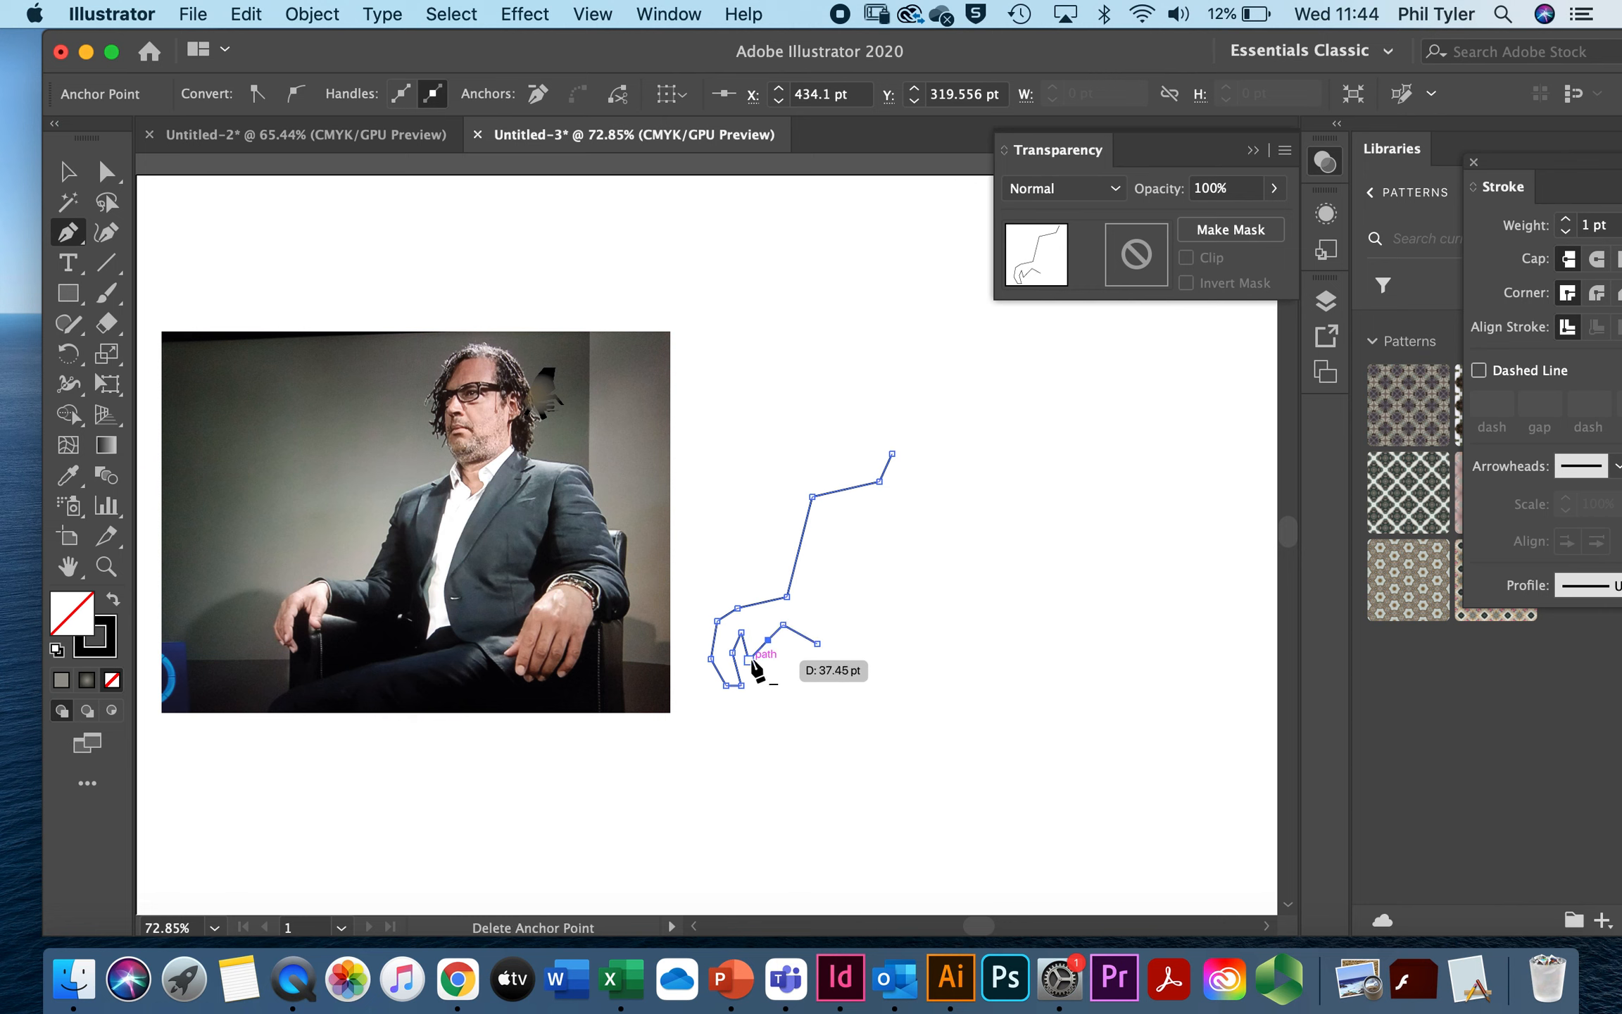
{"action": "left_click", "coordinate": [750, 660]}
{"action": "left_click", "coordinate": [734, 653]}
{"action": "left_click", "coordinate": [741, 685]}
{"action": "left_click", "coordinate": [768, 639]}
{"action": "left_click", "coordinate": [717, 621]}
{"action": "left_click", "coordinate": [726, 685]}
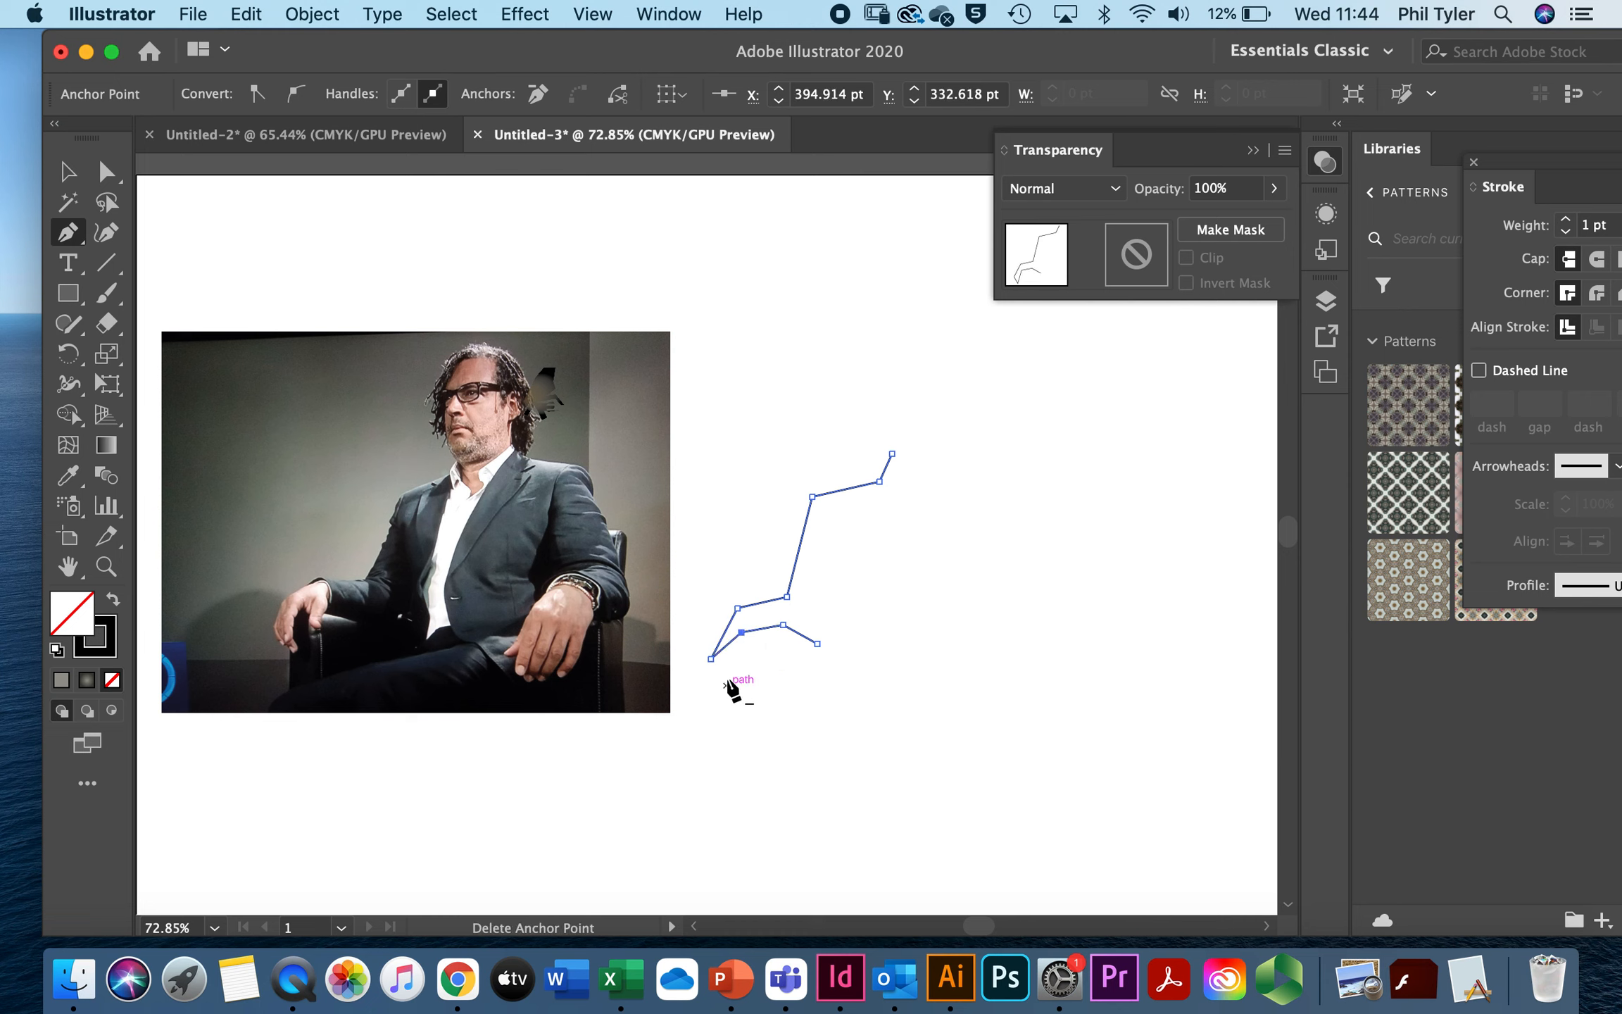
Step: Remove the wrist, elbow and shoulder anchor points from the upper part of the path
{"action": "left_click", "coordinate": [738, 608]}
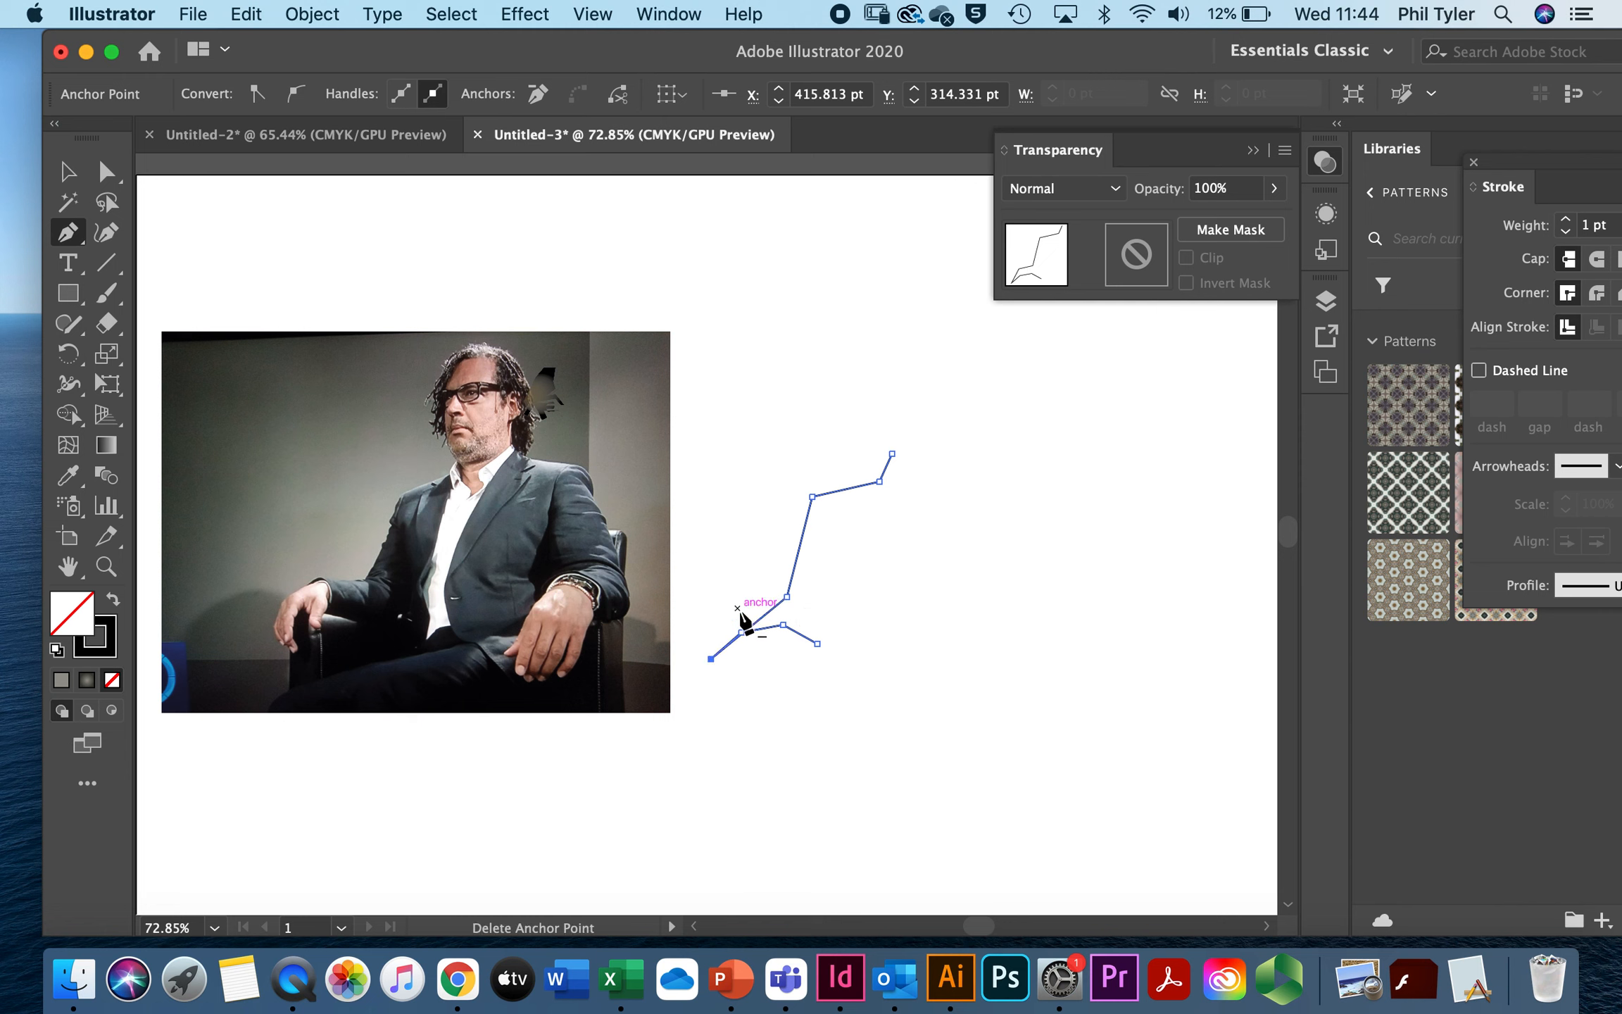
{"action": "left_click", "coordinate": [787, 597]}
{"action": "left_click", "coordinate": [813, 497]}
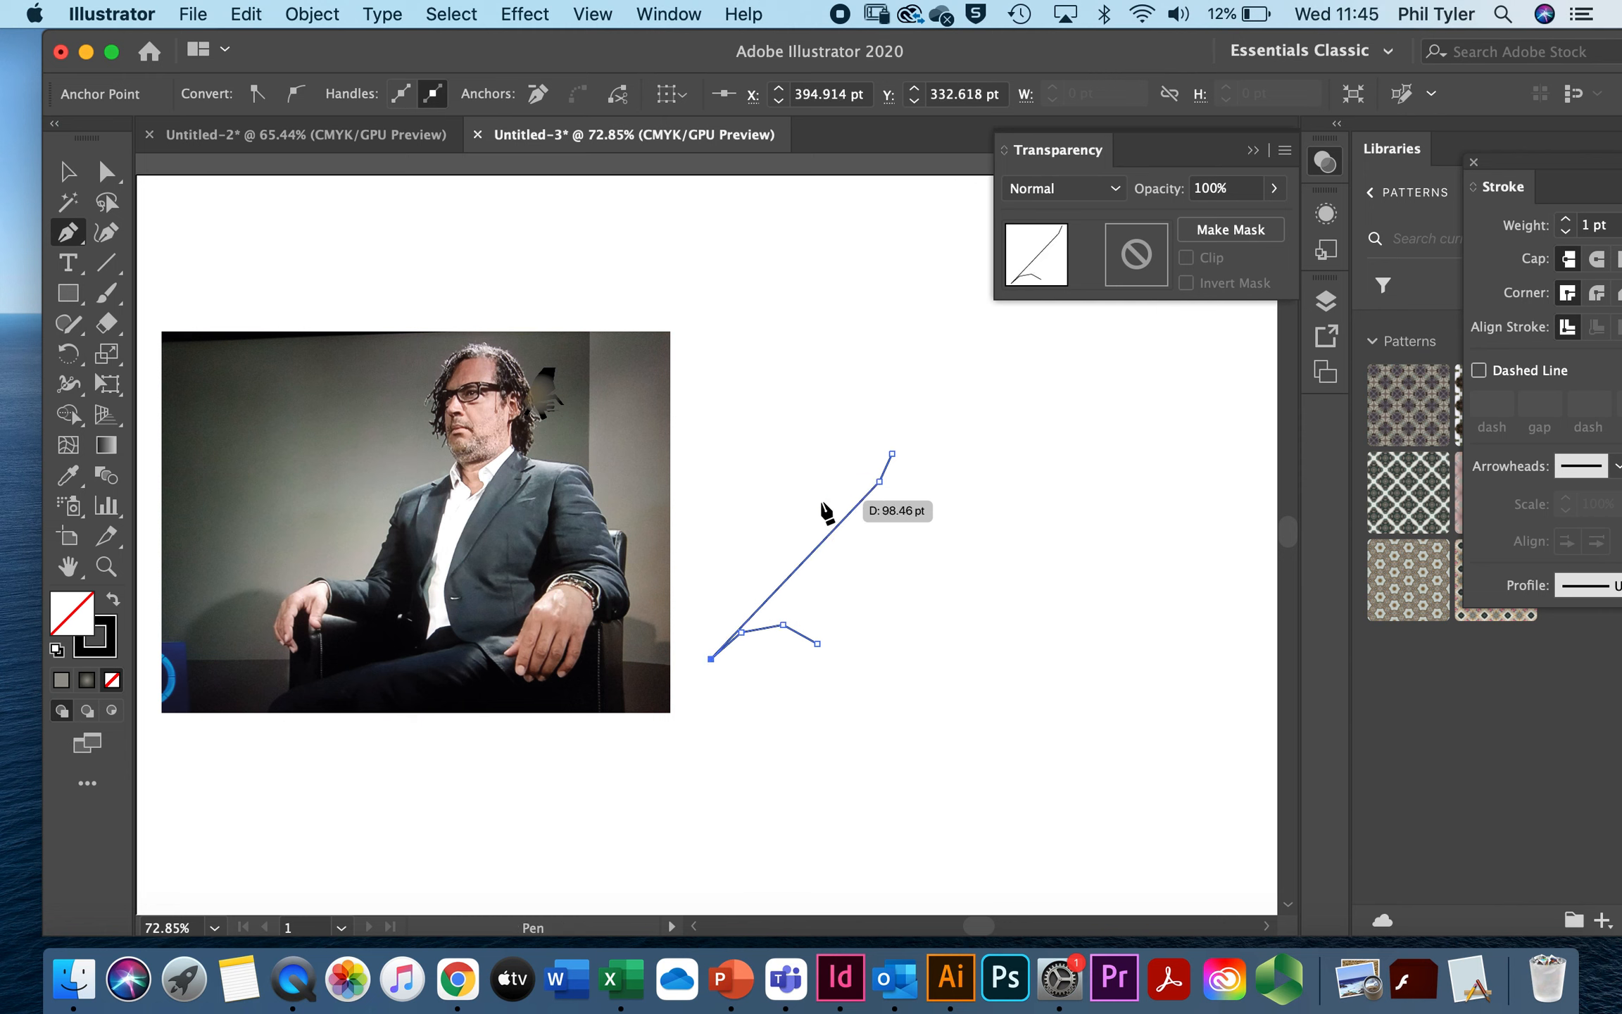
{"action": "left_click", "coordinate": [879, 481]}
{"action": "left_click_drag", "start_coordinate": [813, 602], "coordinate": [823, 560]}
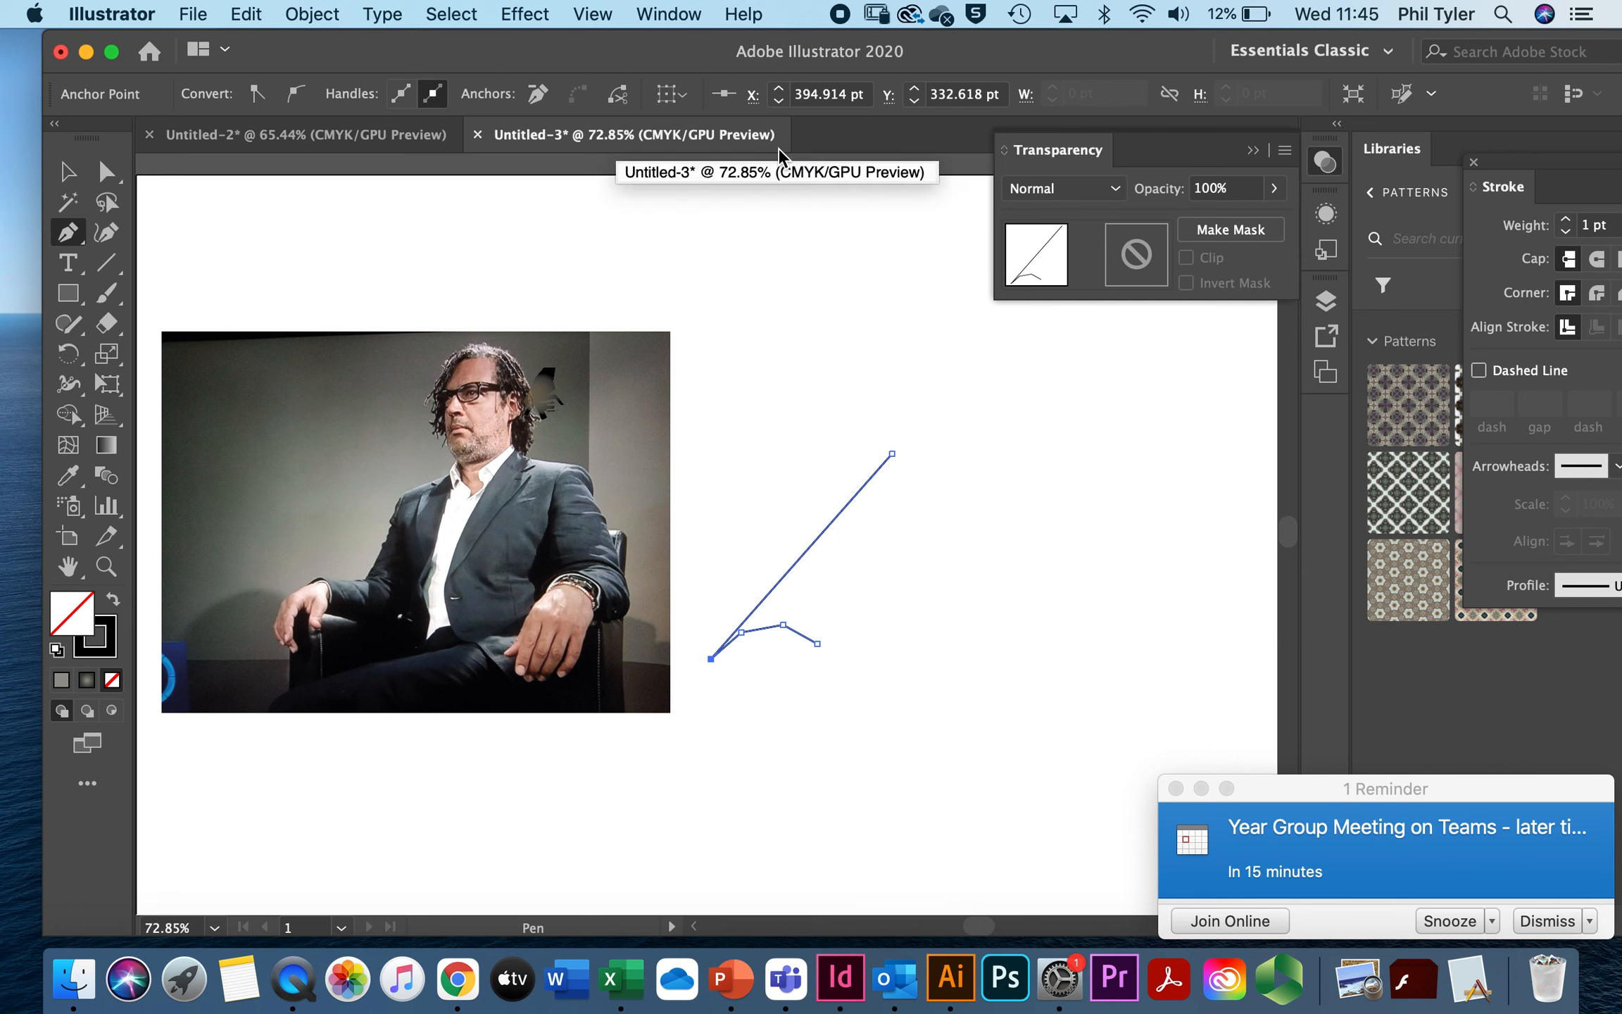
Step: Select all the drawn paths, including the stray shape beside the man's head, and delete them
{"action": "key", "text": "super+a"}
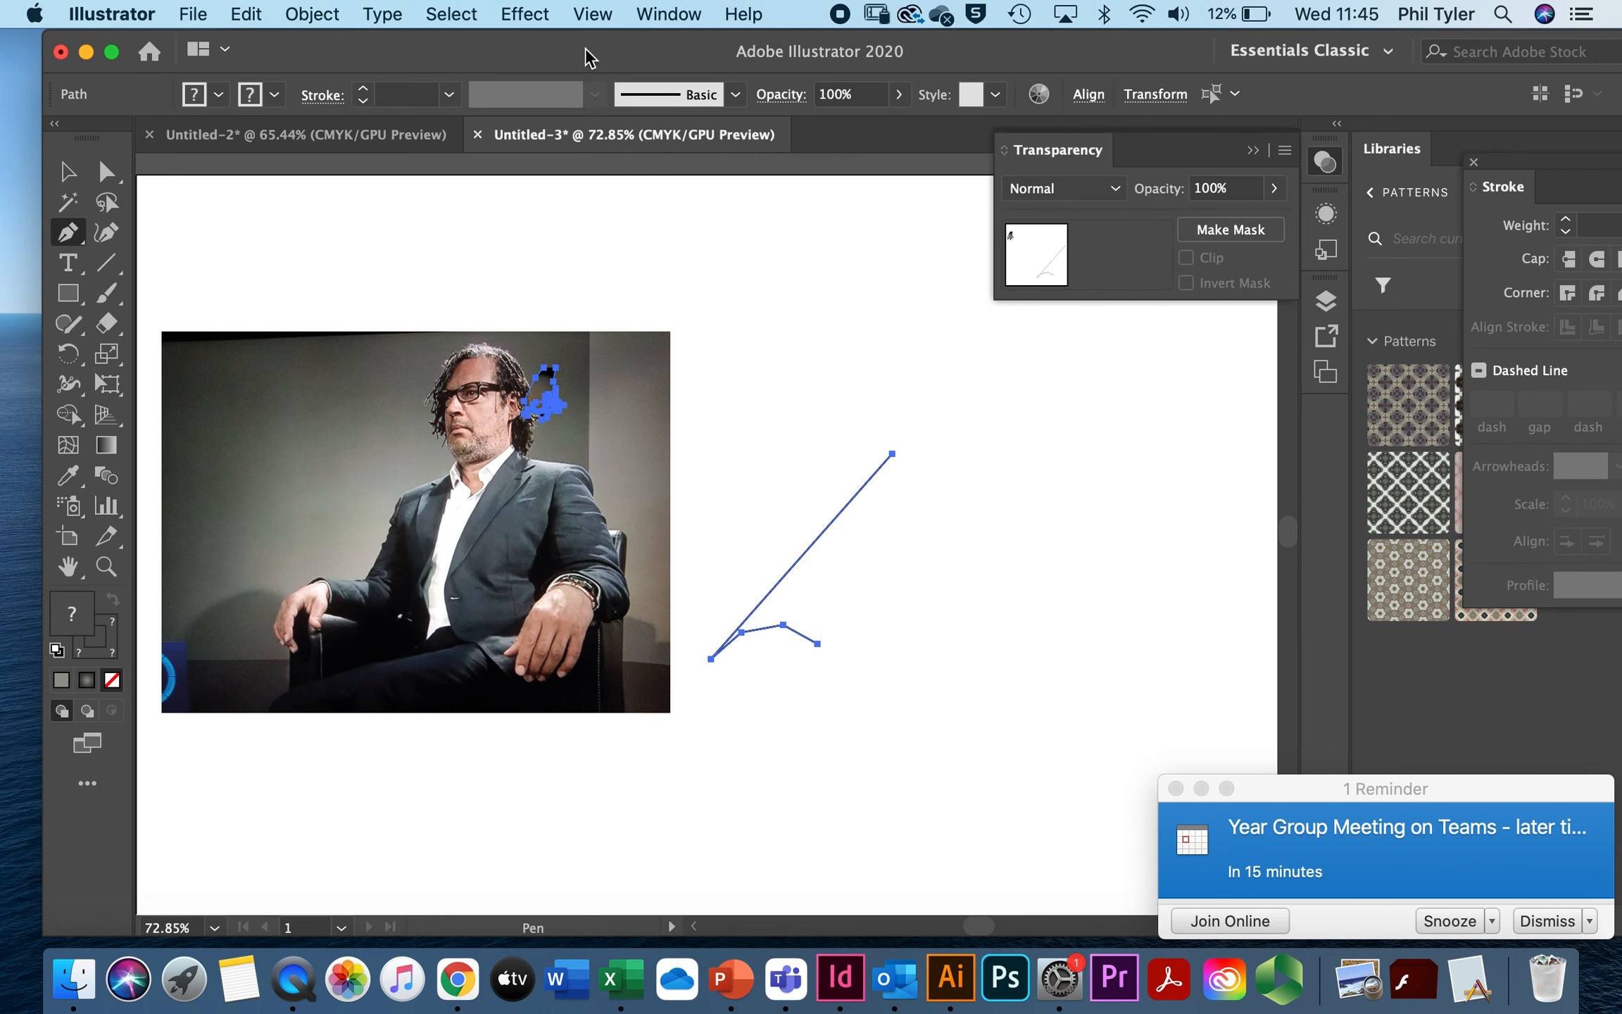
{"action": "left_click", "coordinate": [69, 172]}
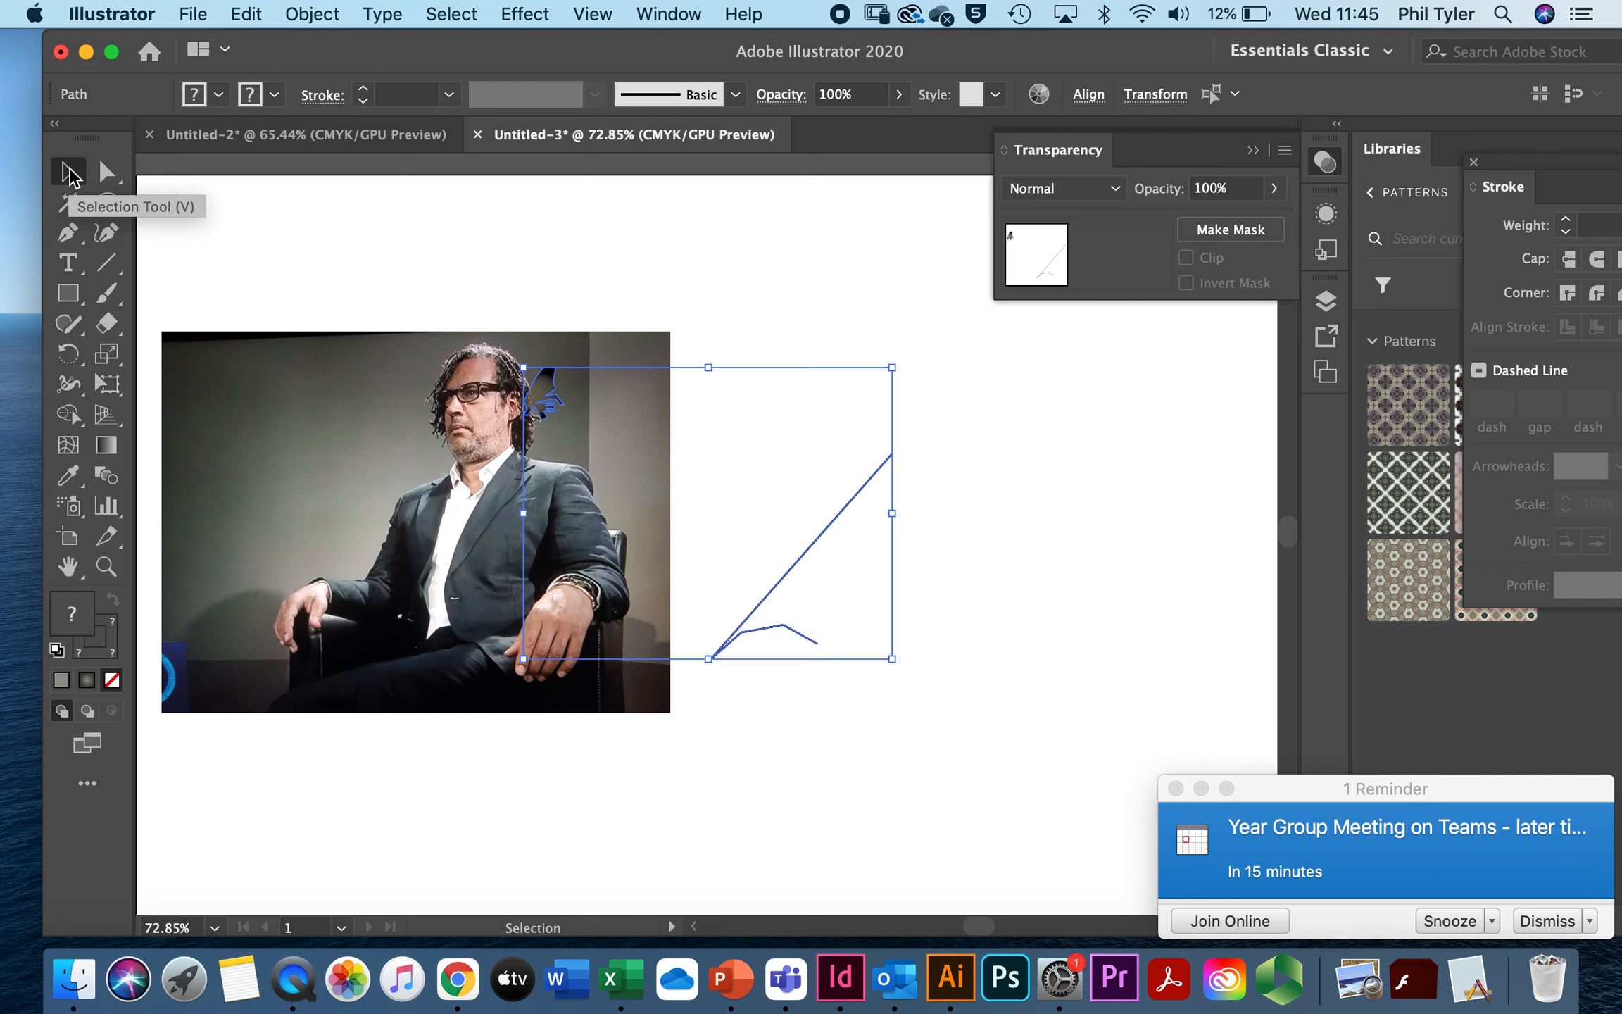
{"action": "key", "text": "Delete"}
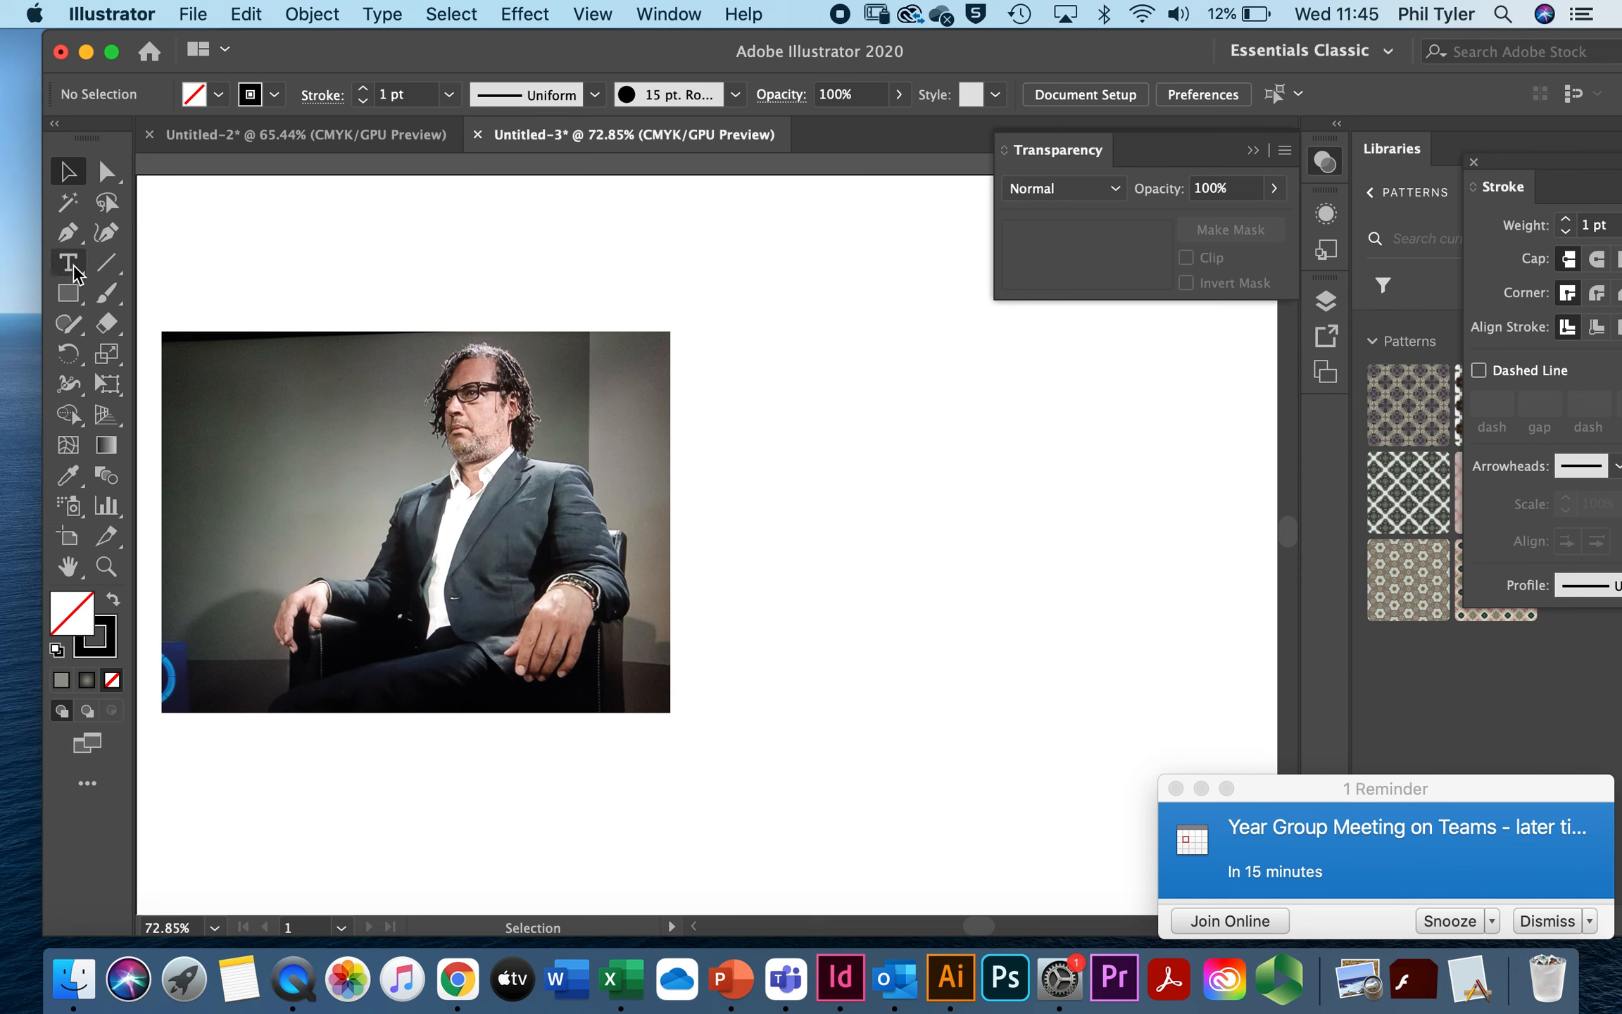
Step: Start a new Pen outline beside the photo, running from the neck over the shoulder and down the arm to the wrist
{"action": "left_click", "coordinate": [73, 227]}
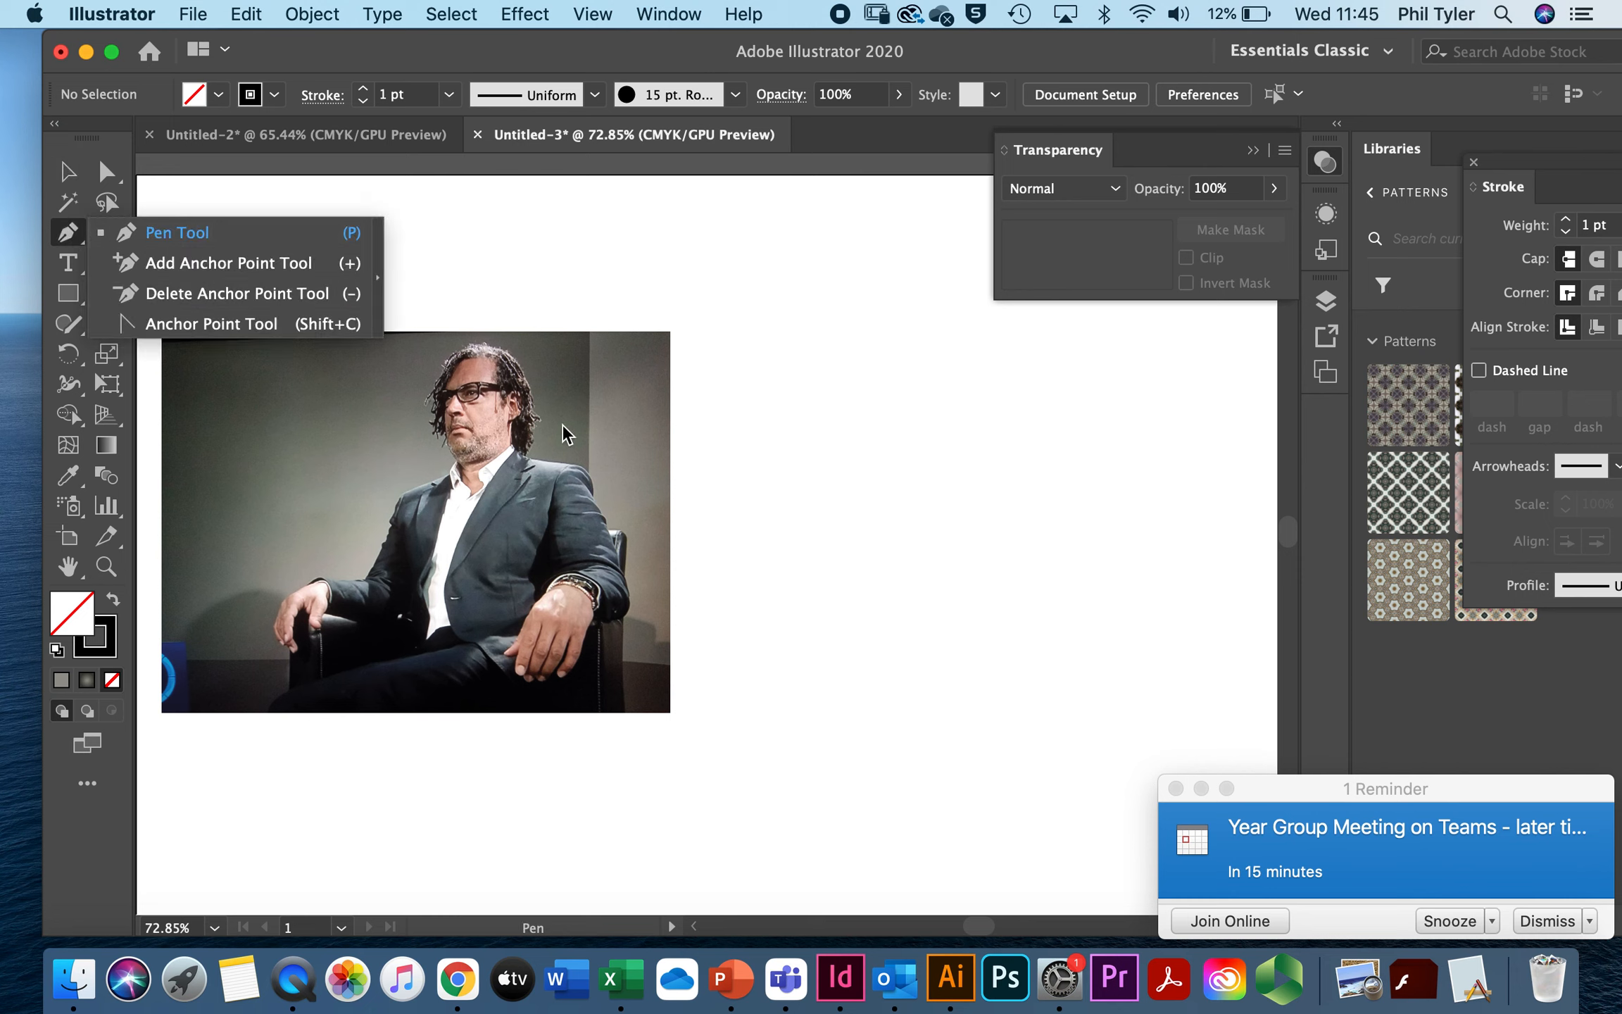
{"action": "left_click", "coordinate": [209, 231]}
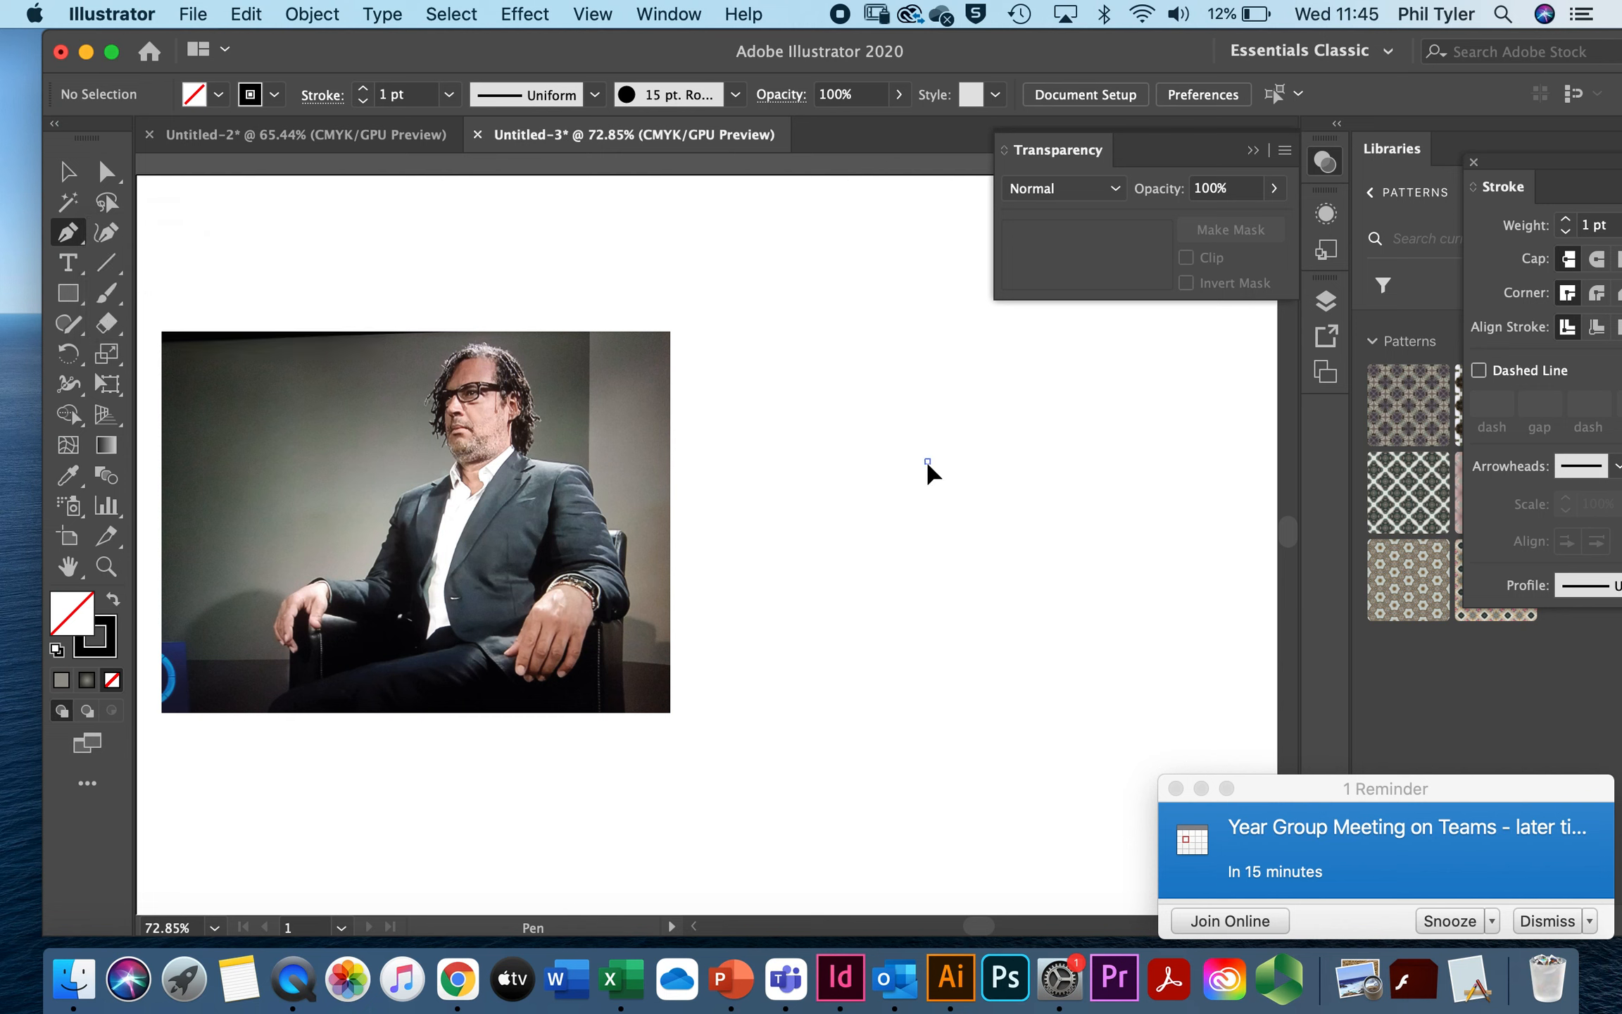
{"action": "left_click", "coordinate": [914, 484]}
{"action": "left_click", "coordinate": [874, 507]}
{"action": "left_click", "coordinate": [847, 616]}
{"action": "left_click", "coordinate": [789, 627]}
Step: Continue the outline around the outer hand and fingertips and back up the first finger
{"action": "left_click", "coordinate": [768, 669]}
{"action": "left_click", "coordinate": [772, 713]}
{"action": "left_click", "coordinate": [786, 702]}
{"action": "left_click", "coordinate": [795, 725]}
{"action": "left_click", "coordinate": [796, 671]}
{"action": "left_click", "coordinate": [807, 658]}
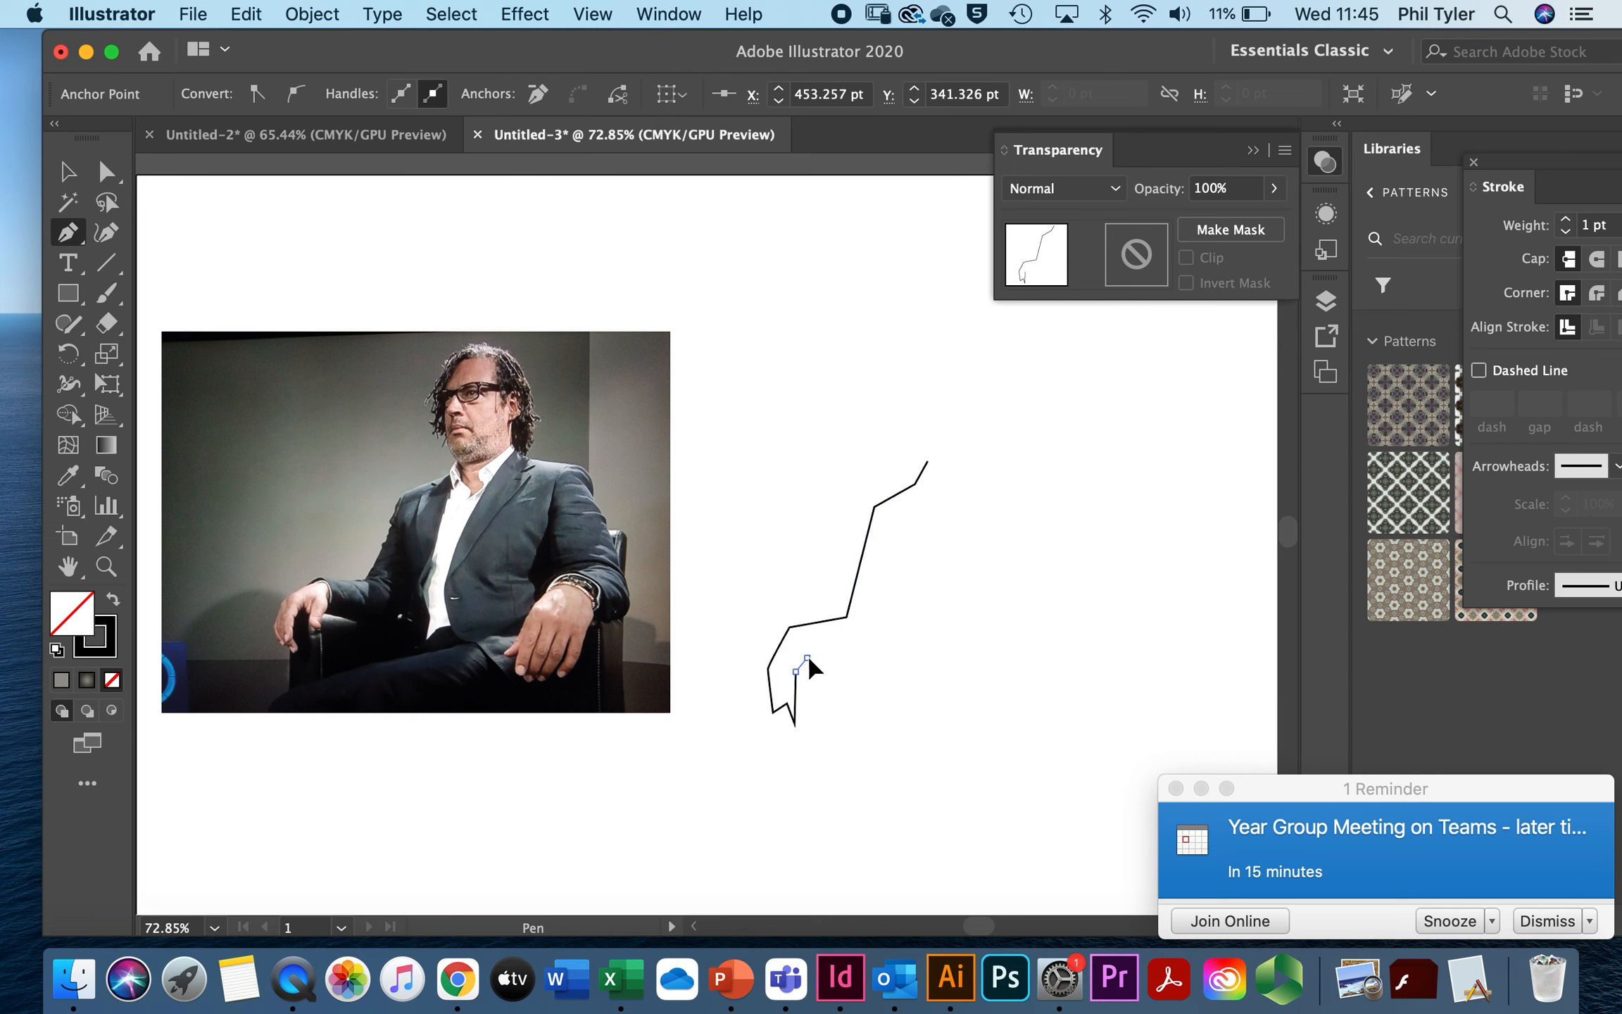
Step: Add a curved gap between the fingers and continue the outline around the inner hand to below the fingertips
{"action": "left_click_drag", "start_coordinate": [808, 659], "coordinate": [819, 694]}
{"action": "left_click", "coordinate": [826, 676]}
{"action": "left_click", "coordinate": [840, 659]}
{"action": "left_click", "coordinate": [874, 673]}
{"action": "left_click", "coordinate": [868, 699]}
{"action": "left_click", "coordinate": [804, 735]}
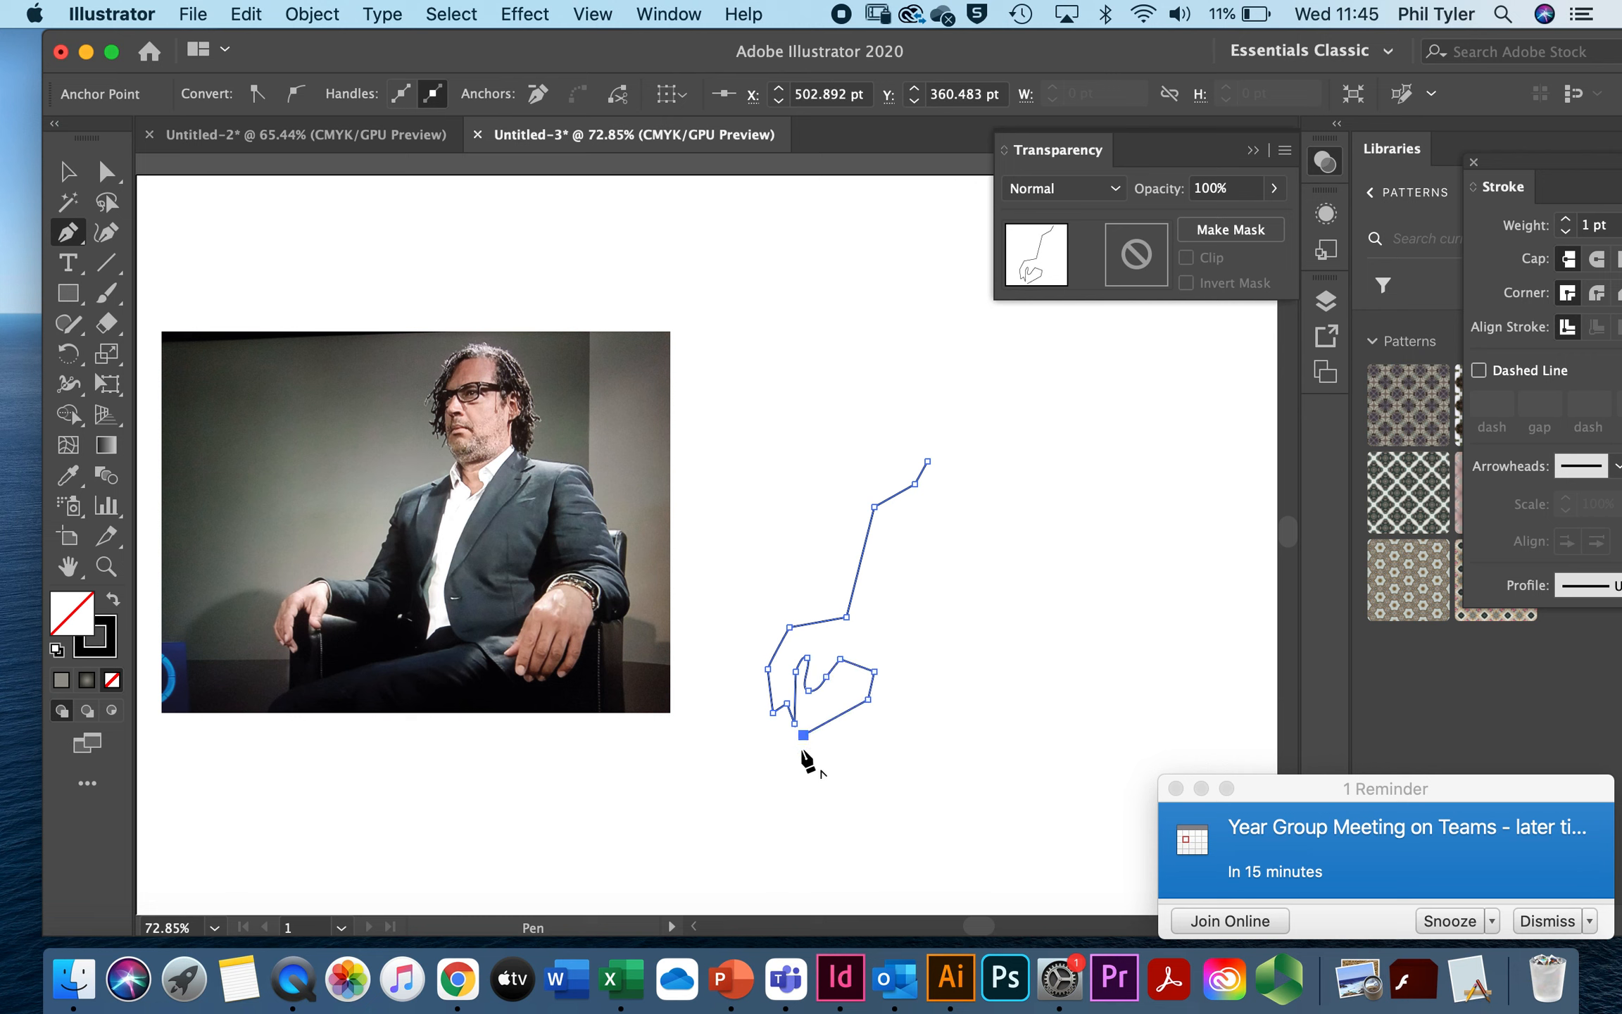
Step: Draw the figure's flat base and carry the outline up the opposite side around the other elbow
{"action": "left_click", "coordinate": [807, 771]}
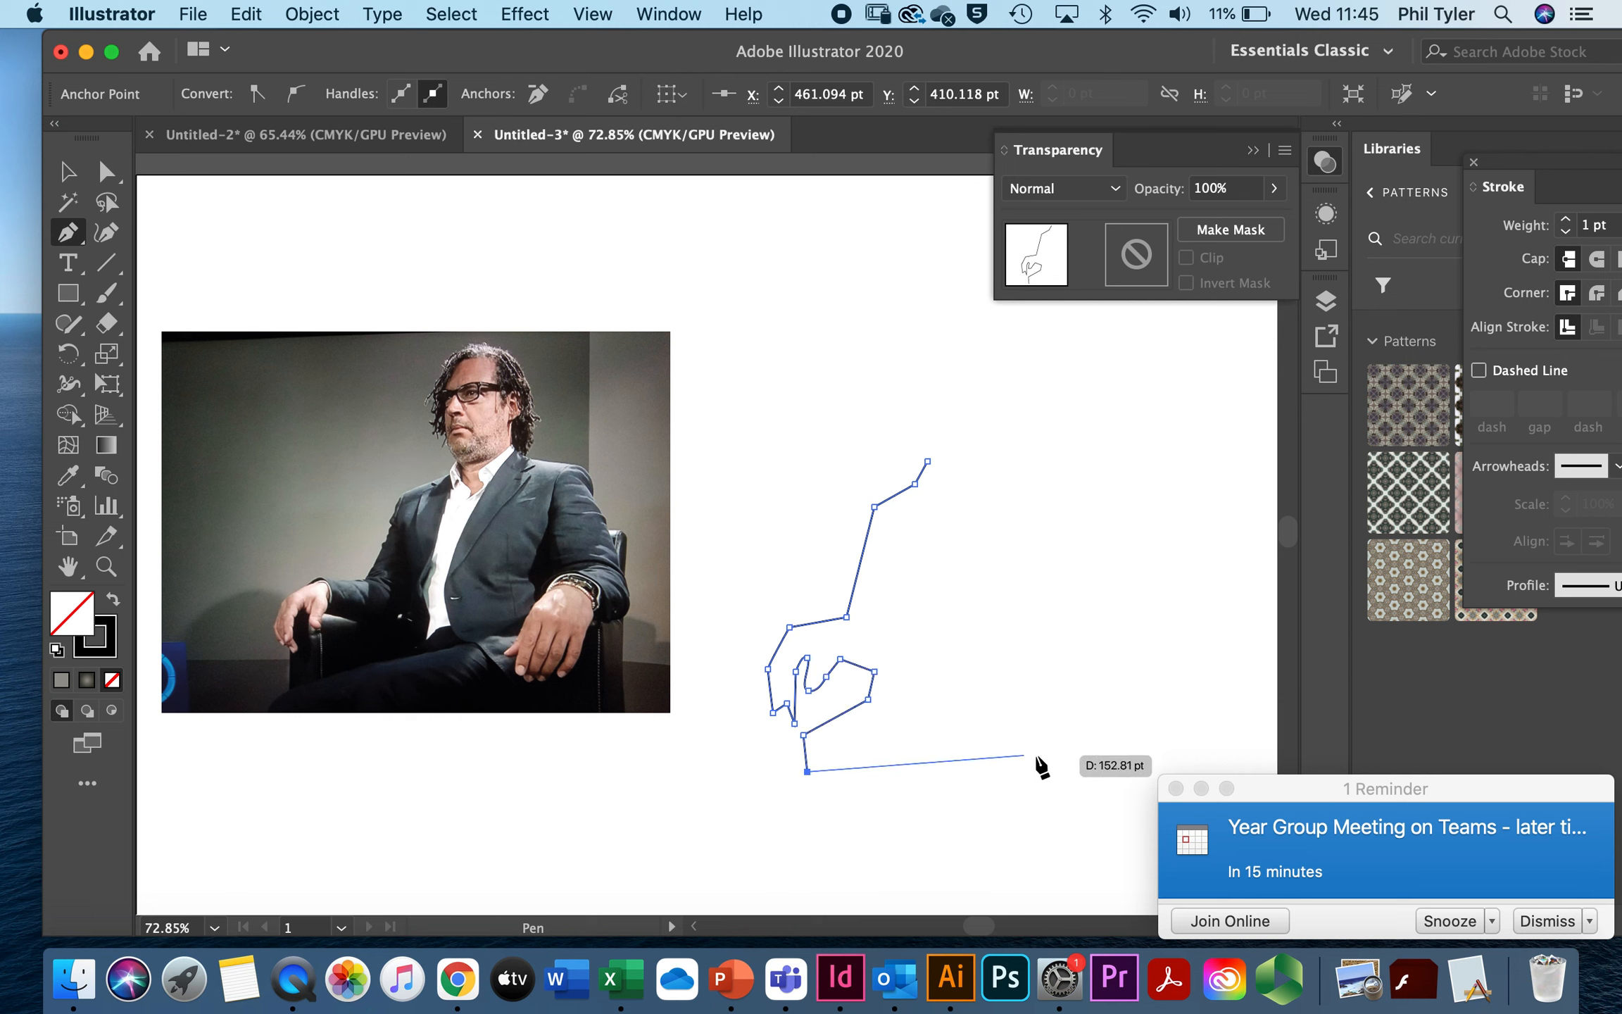
{"action": "left_click", "coordinate": [1092, 766]}
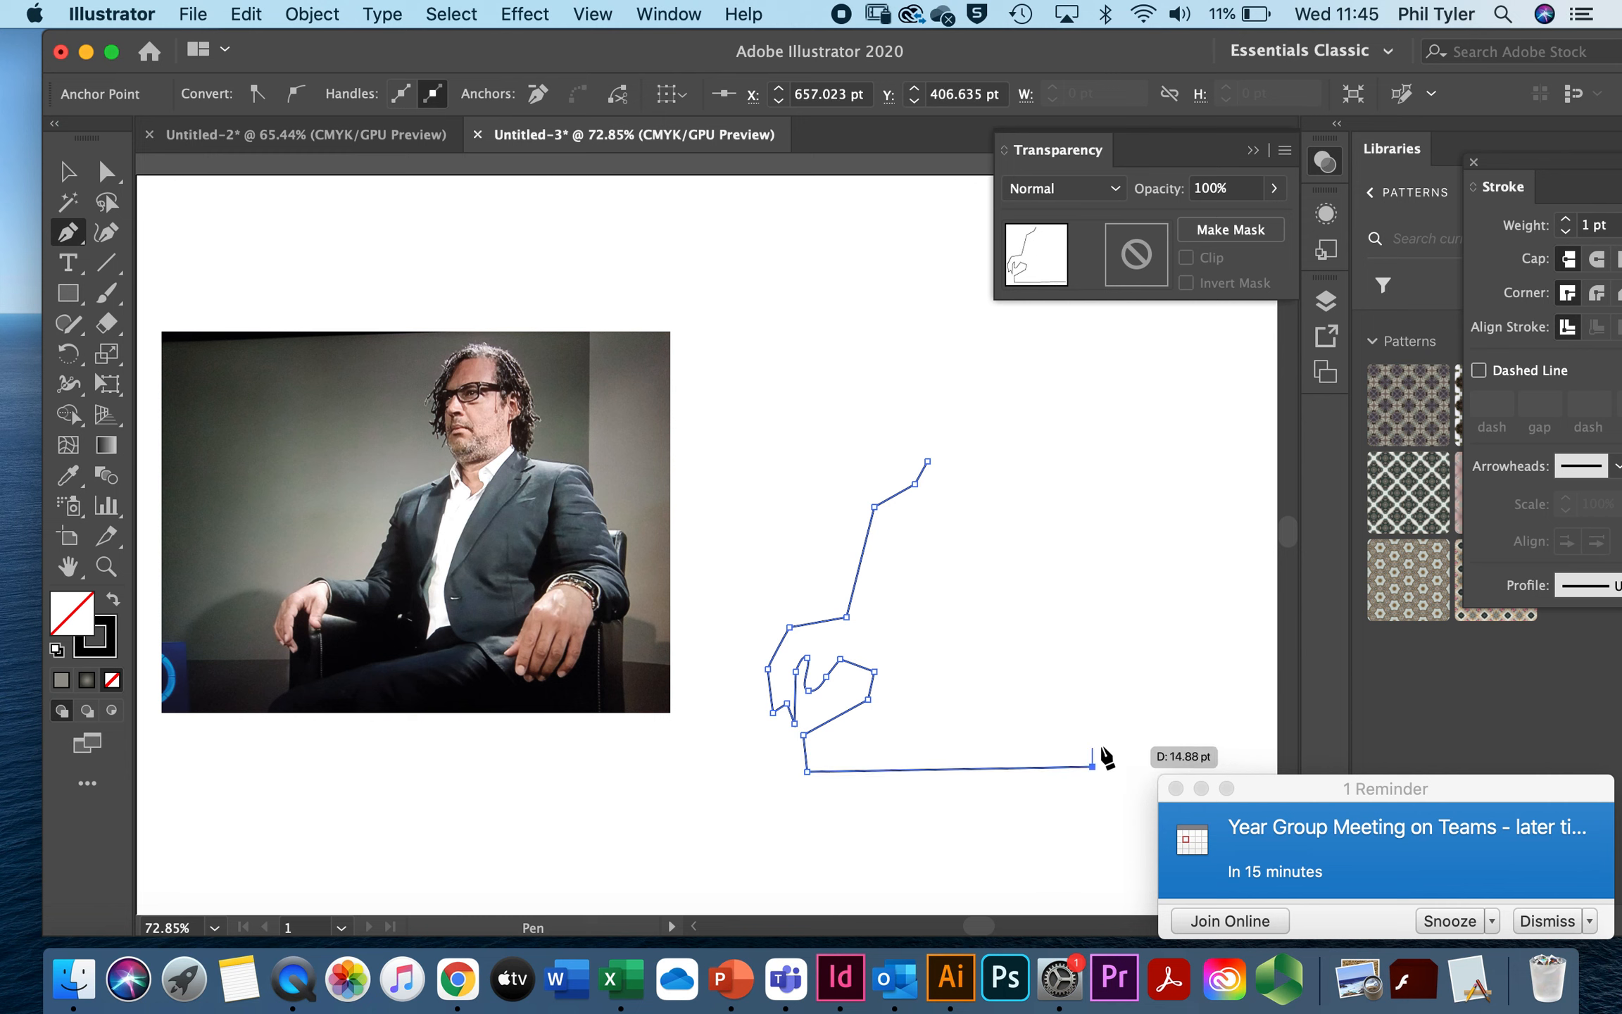
{"action": "left_click", "coordinate": [1137, 624]}
{"action": "left_click_drag", "start_coordinate": [1152, 607], "coordinate": [1146, 572]}
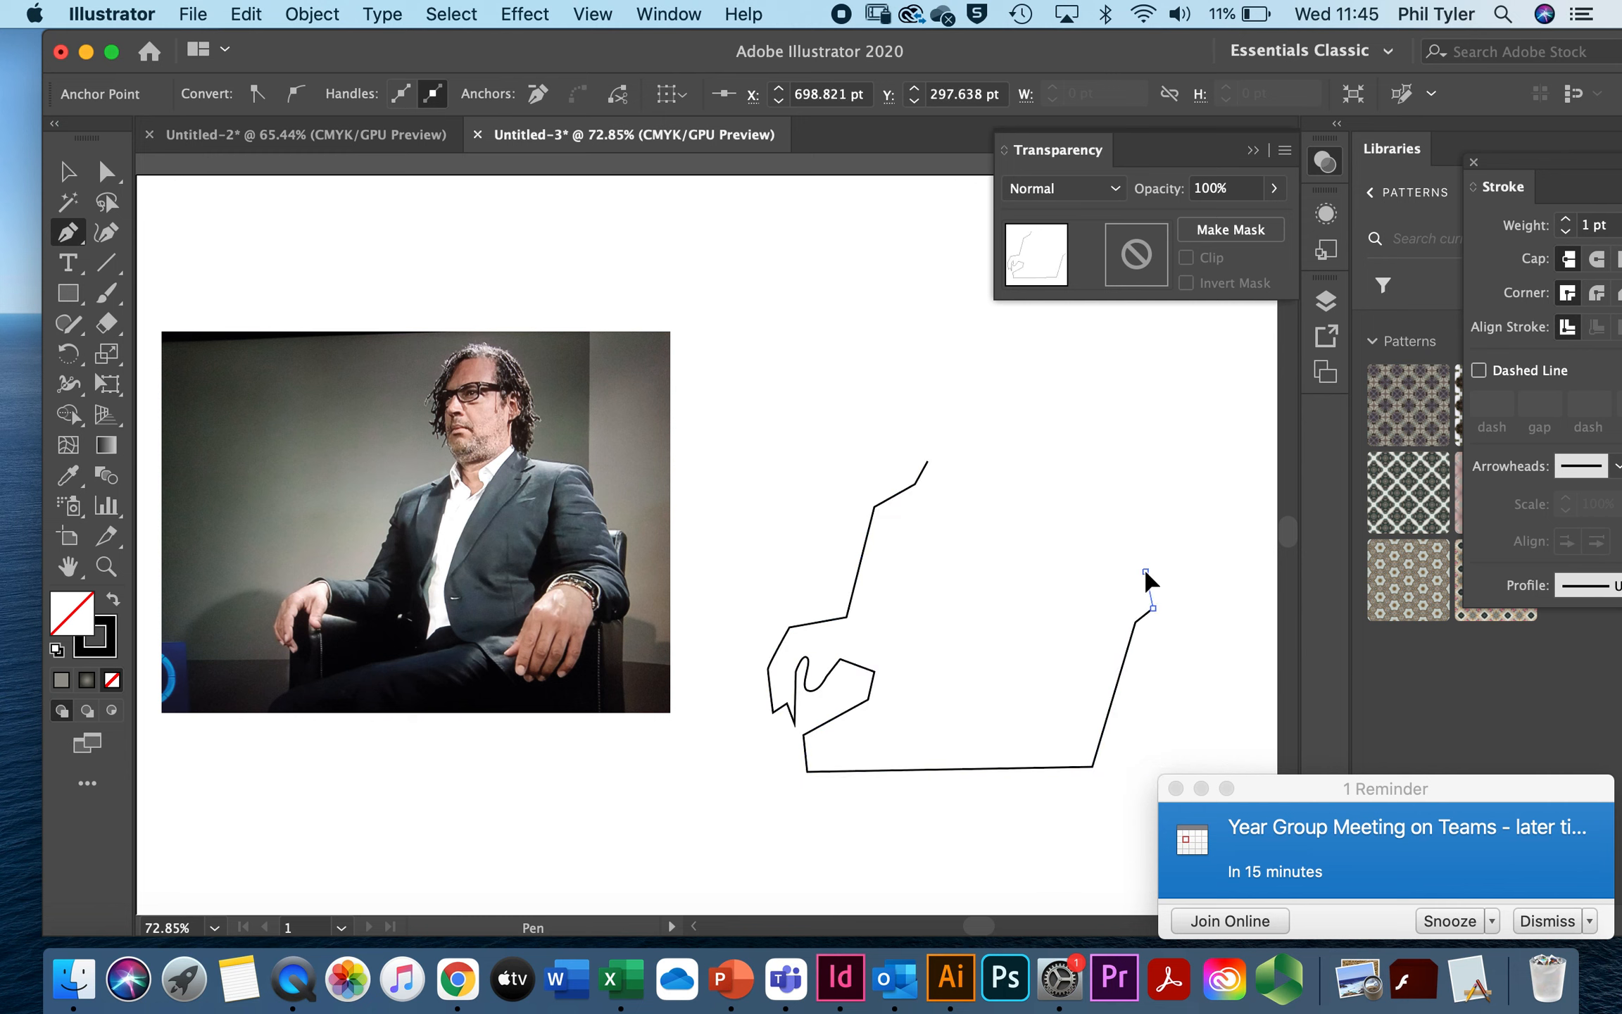
Step: Continue the outline up the upper arm and over the opposite shoulder to the neck
{"action": "left_click", "coordinate": [1099, 489]}
{"action": "left_click", "coordinate": [1068, 461]}
{"action": "left_click", "coordinate": [1027, 455]}
{"action": "left_click", "coordinate": [1022, 431]}
Step: Outline the head with straight segments and close the path at its starting anchor point on the neck
{"action": "left_click", "coordinate": [1005, 349]}
{"action": "left_click", "coordinate": [951, 350]}
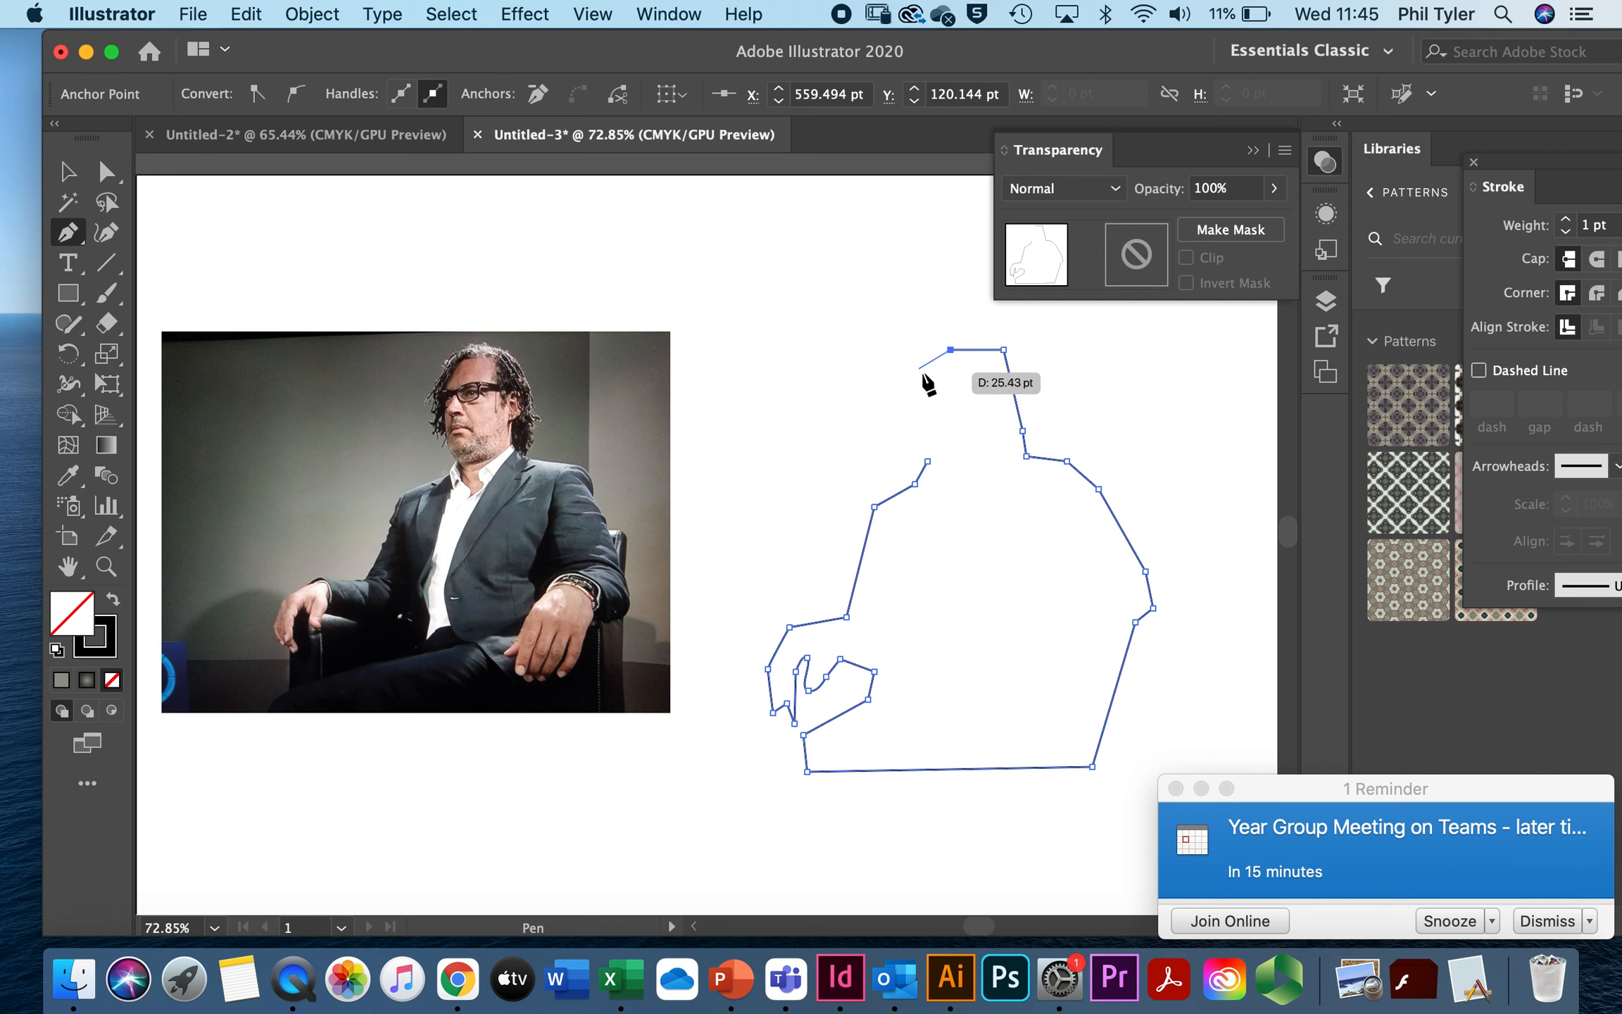
{"action": "left_click", "coordinate": [923, 372]}
{"action": "left_click", "coordinate": [925, 419]}
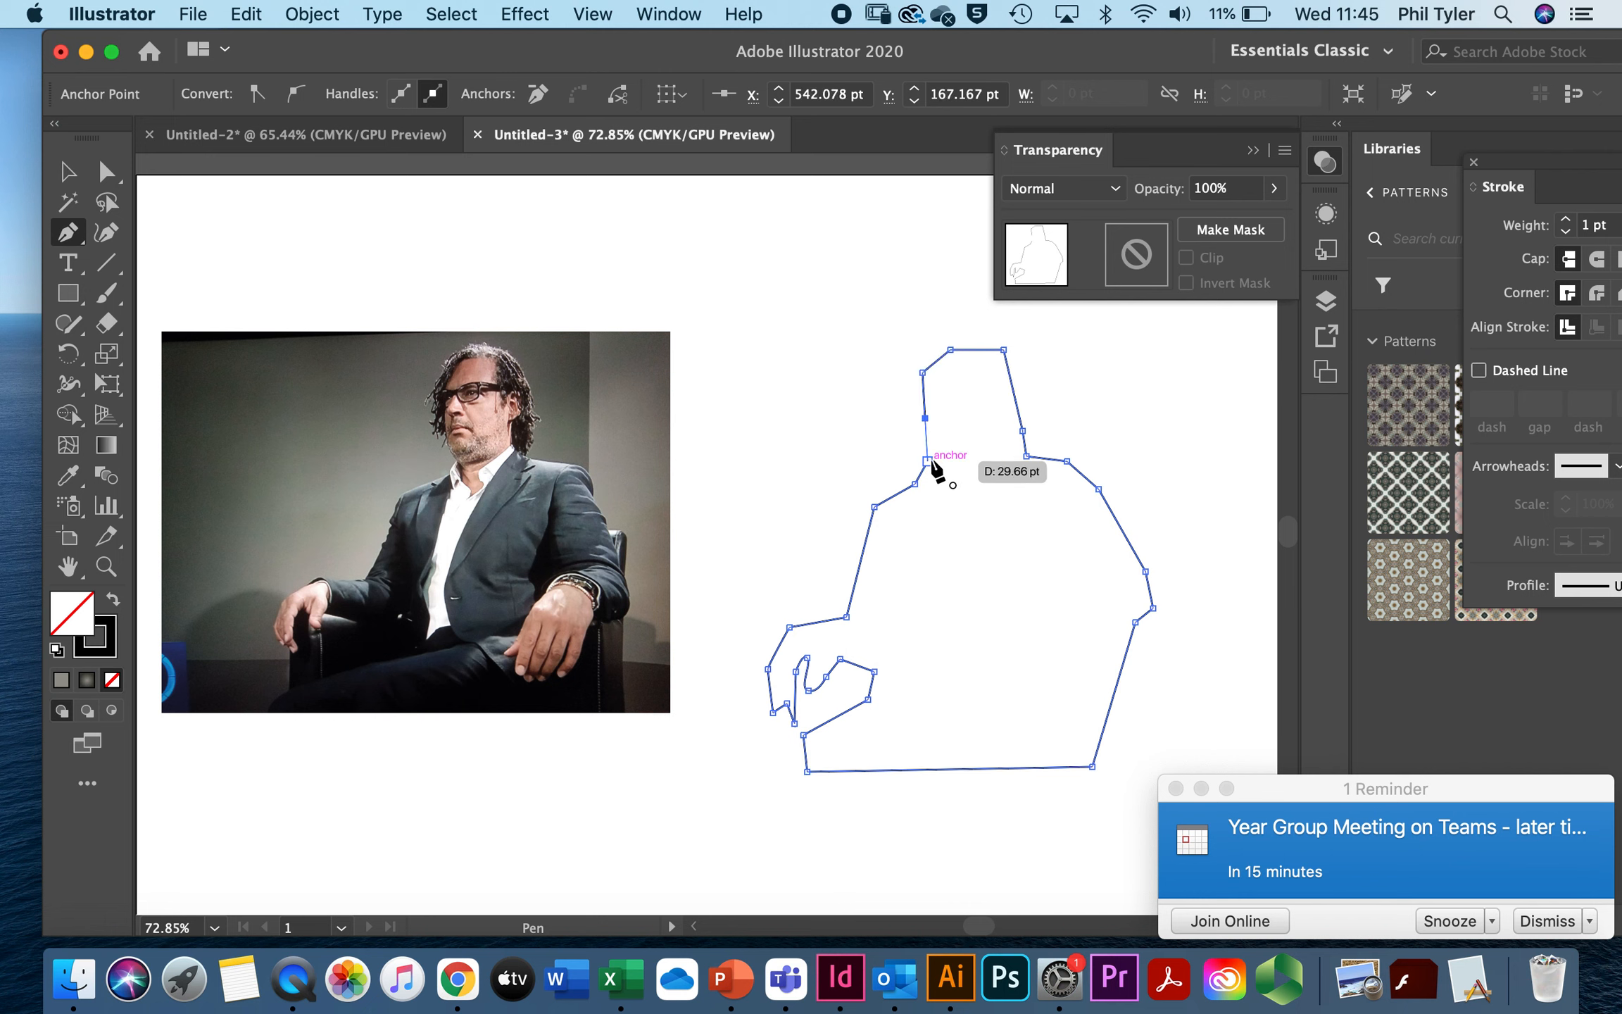
{"action": "left_click", "coordinate": [928, 461]}
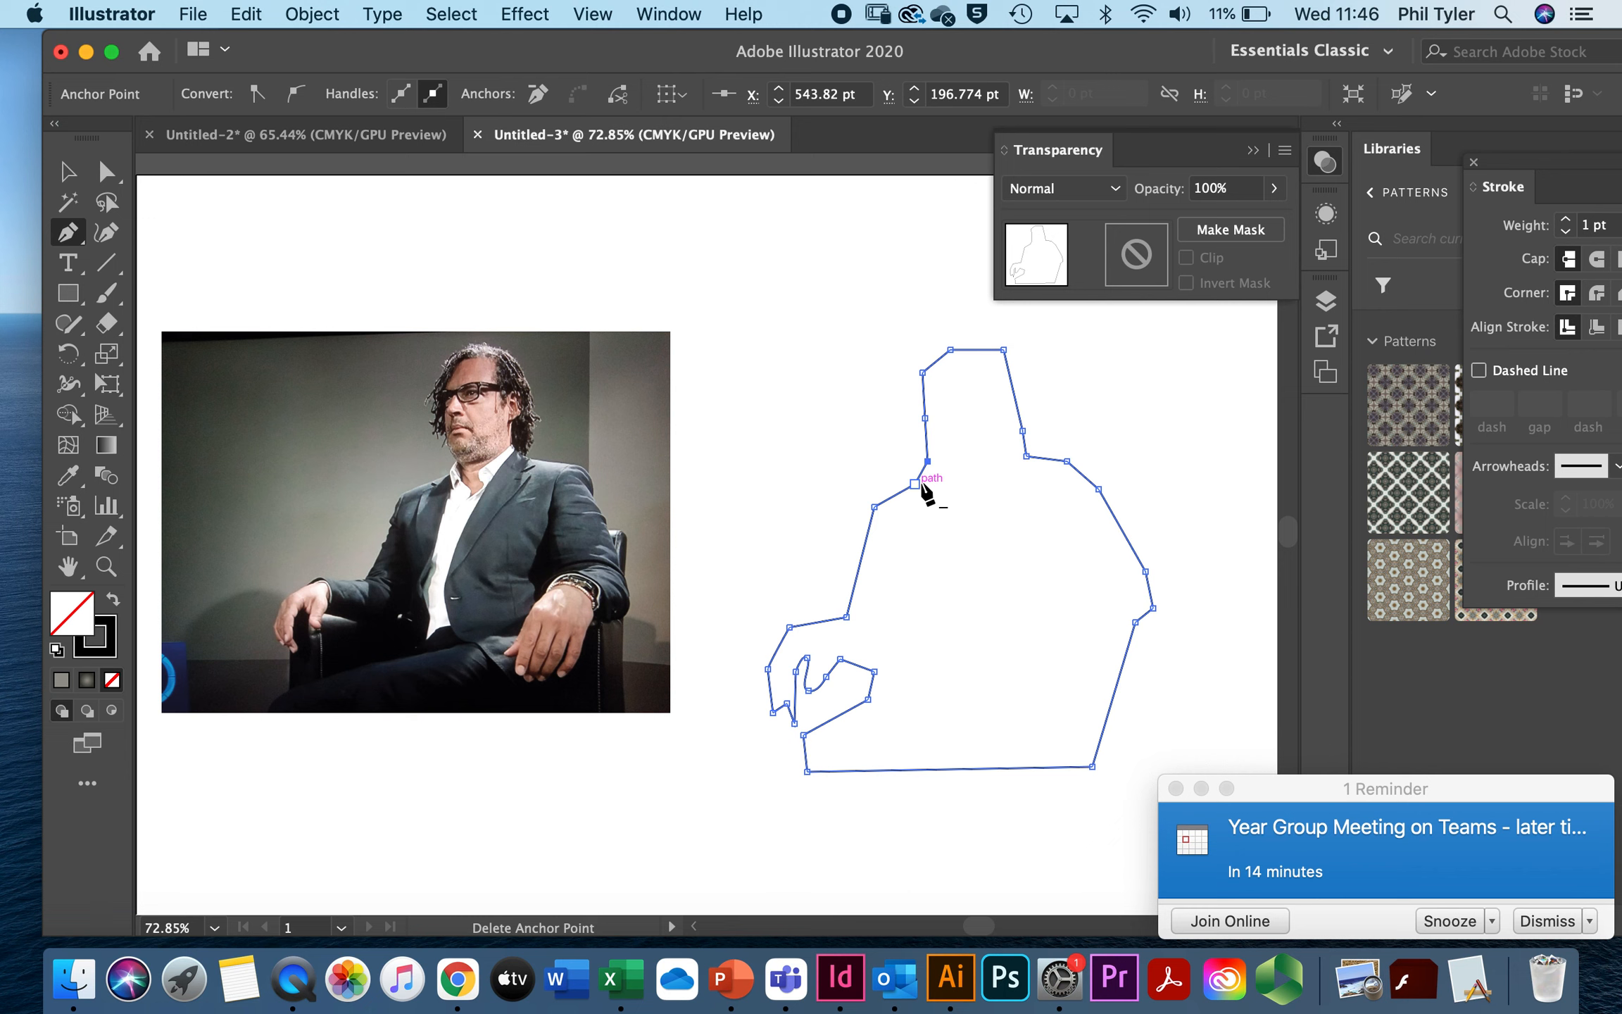
Step: Delete the anchor point just below the path's starting point at the neck and undo the deletion
{"action": "left_click", "coordinate": [916, 485]}
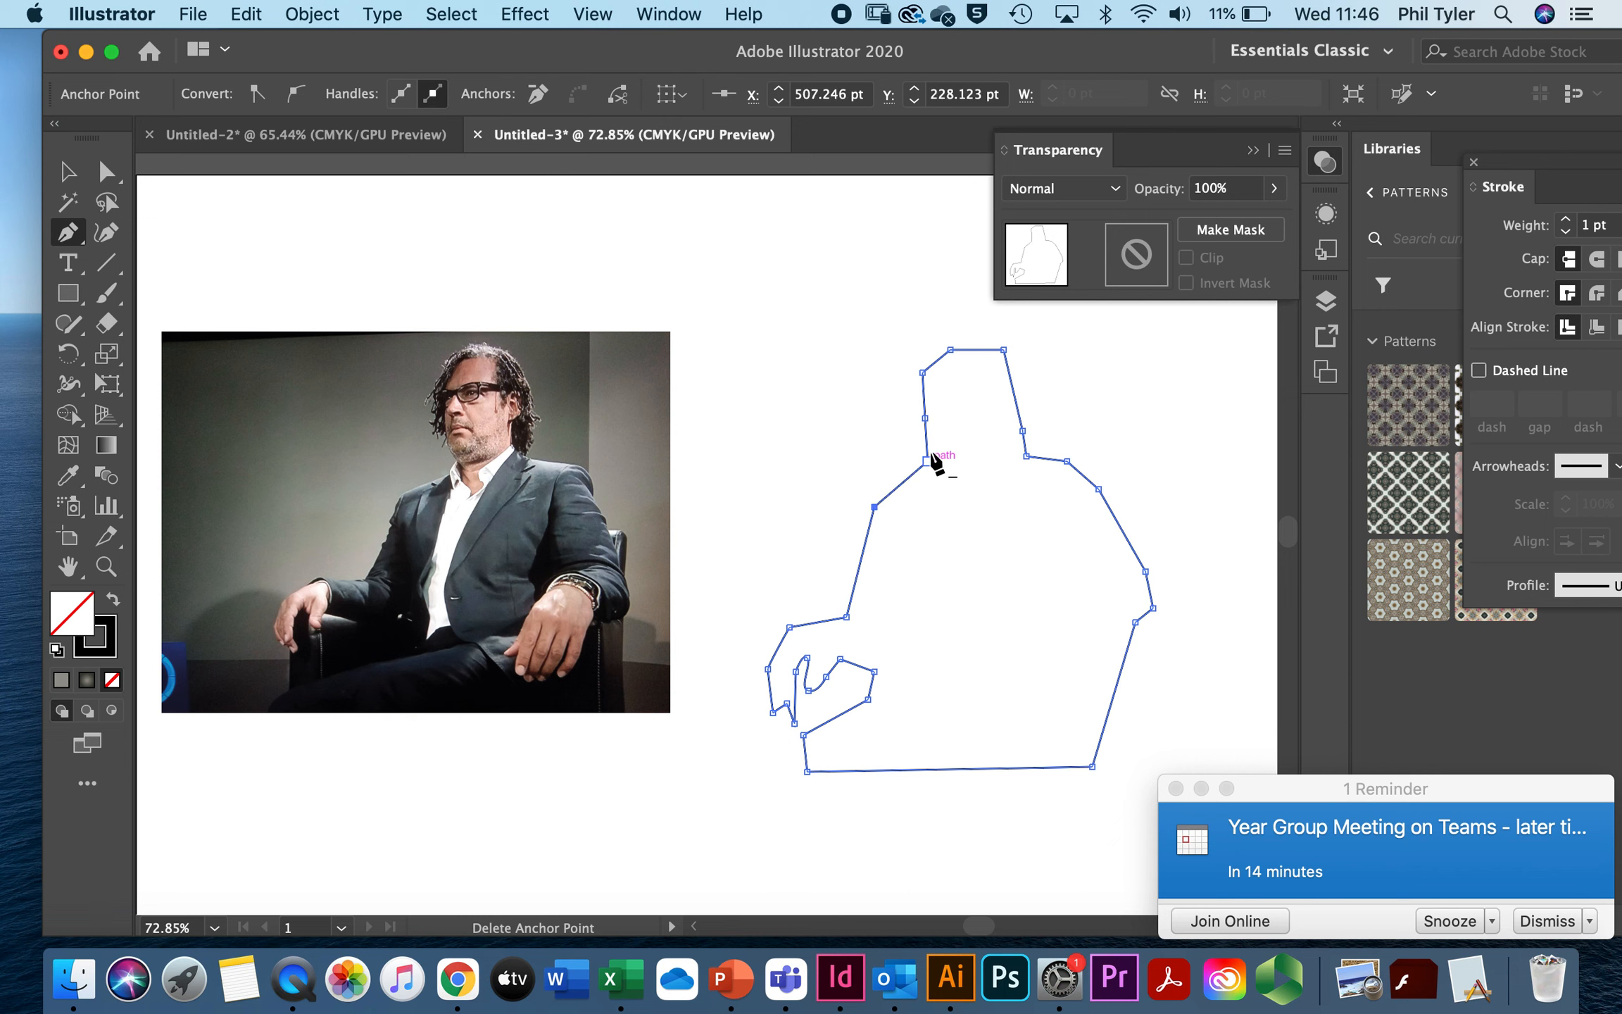
{"action": "key", "text": "super+z"}
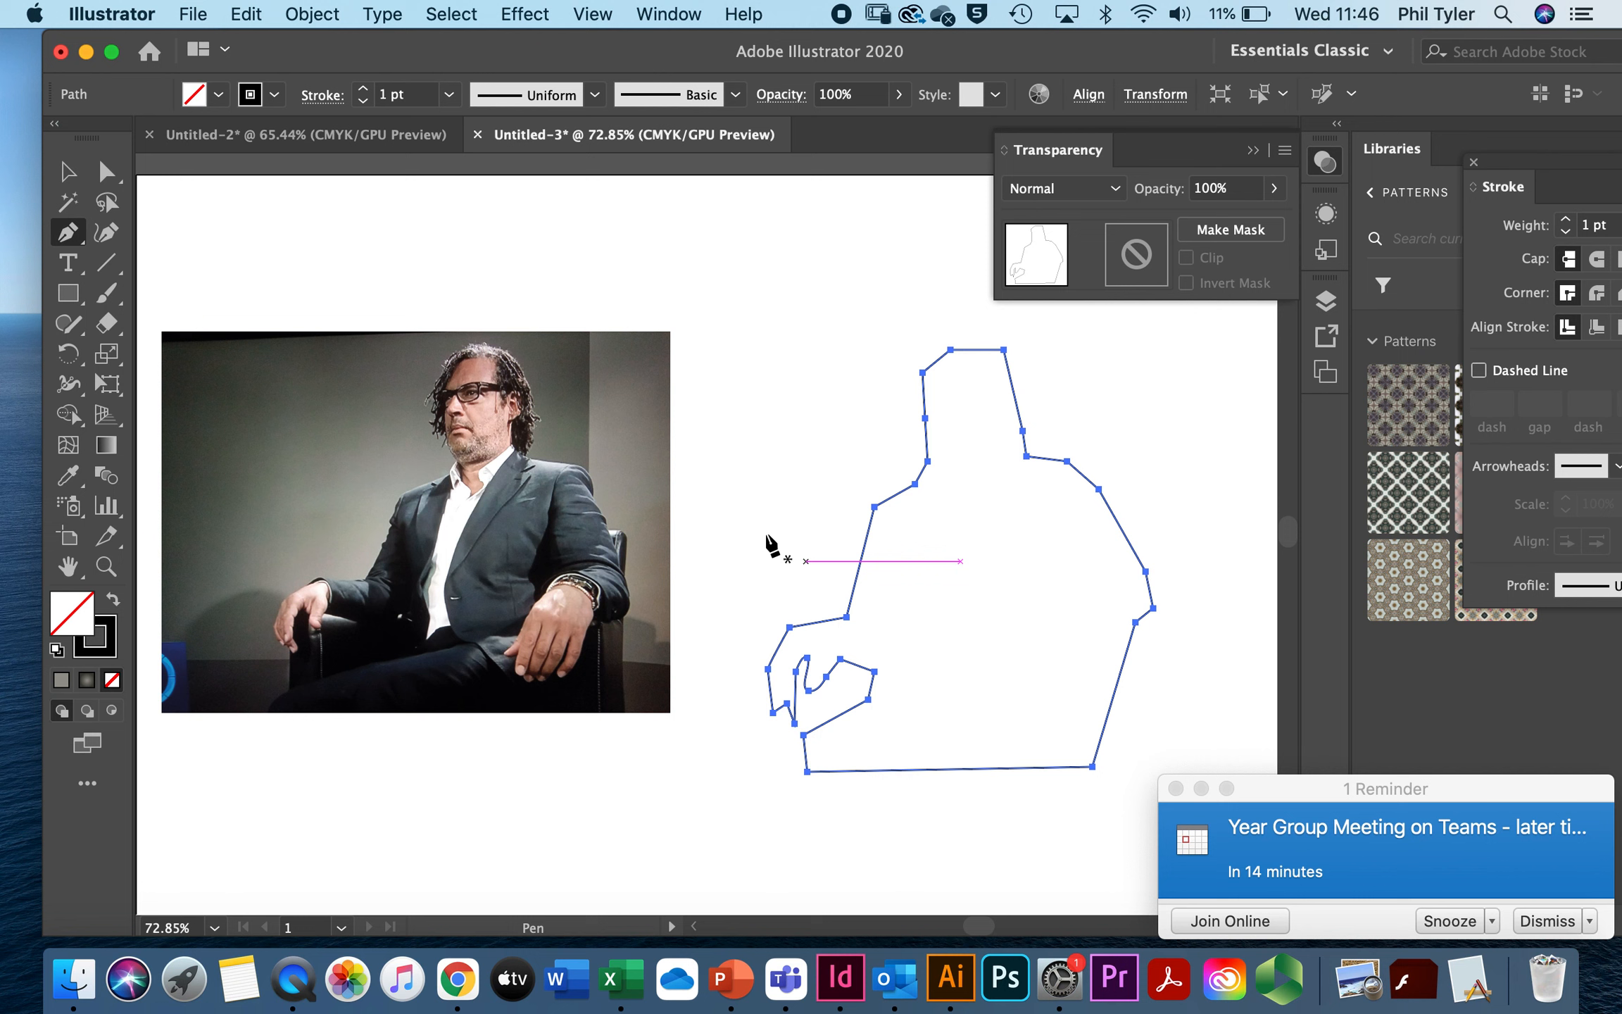
Step: Fill the silhouette of the seated man with dark brown 60543B and deselect it
{"action": "double_click", "coordinate": [82, 622]}
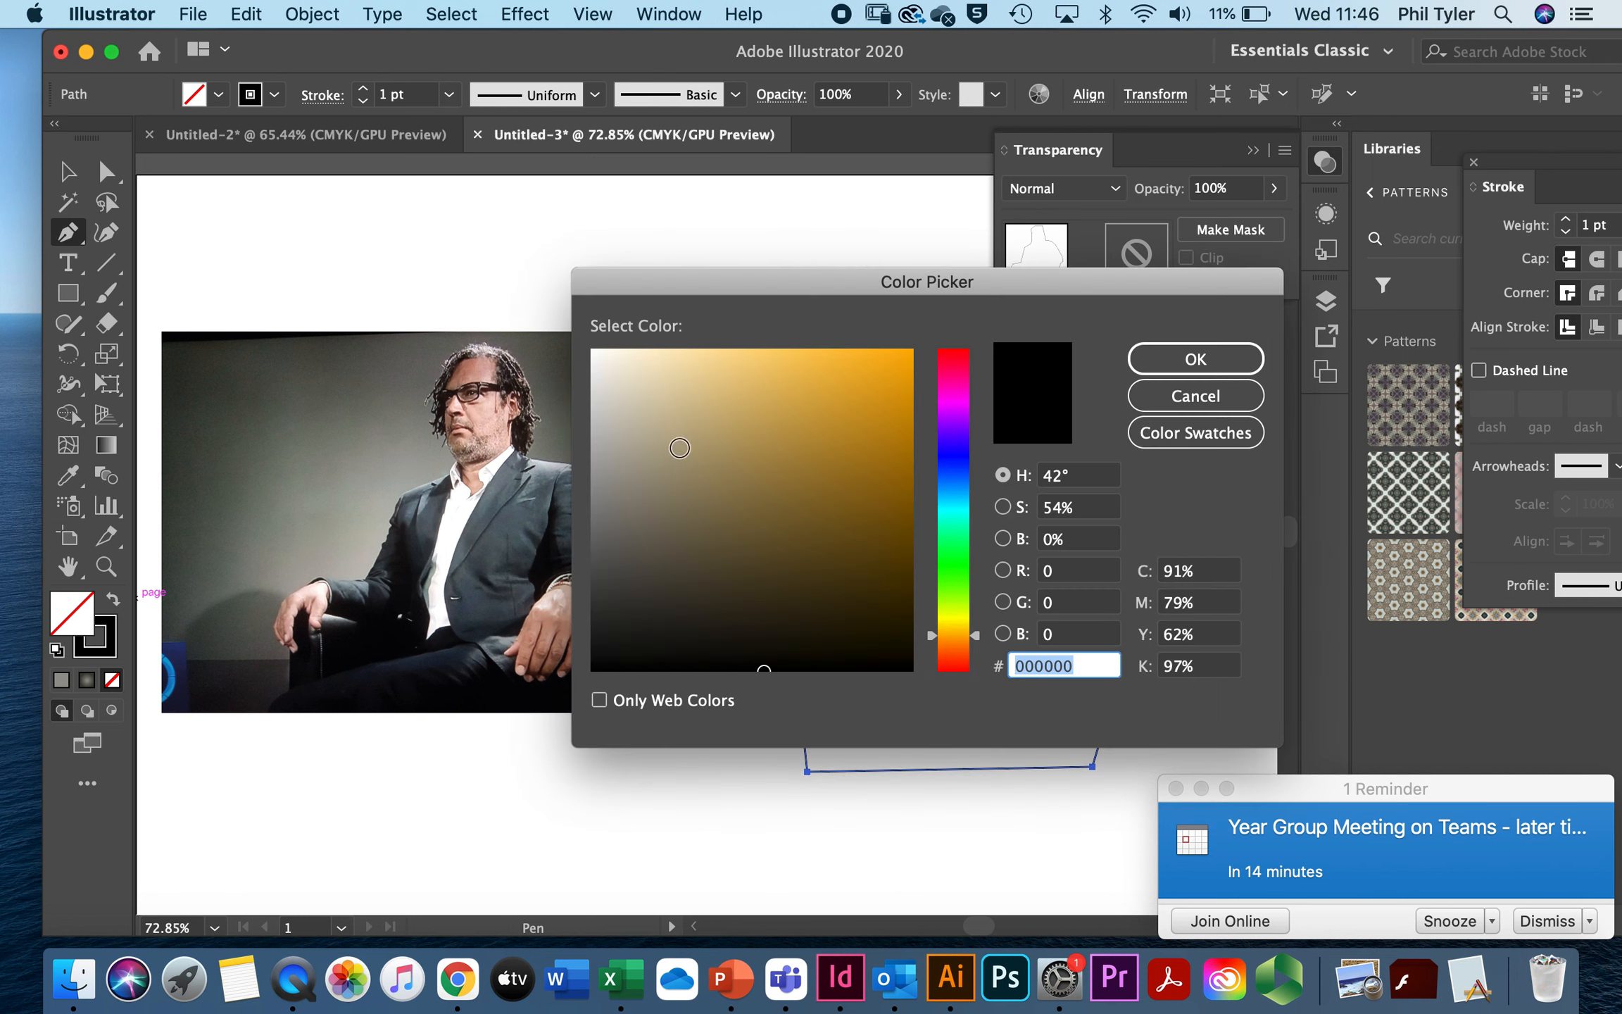
{"action": "left_click_drag", "start_coordinate": [717, 536], "coordinate": [714, 549]}
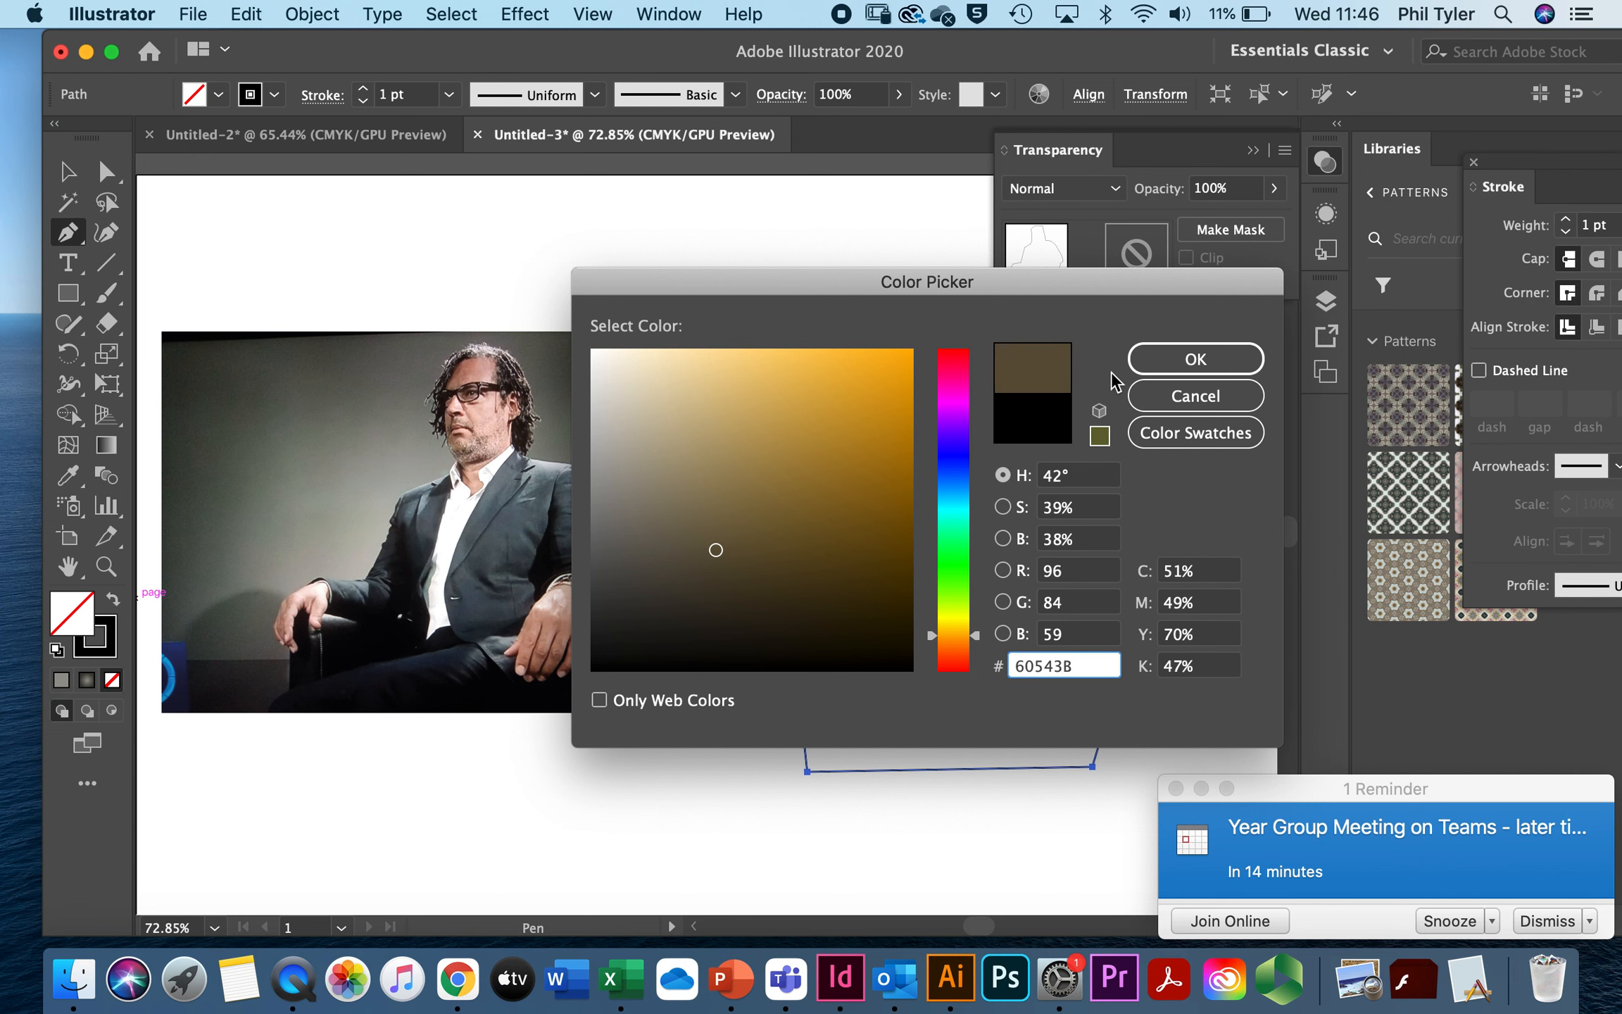
{"action": "left_click", "coordinate": [1154, 360]}
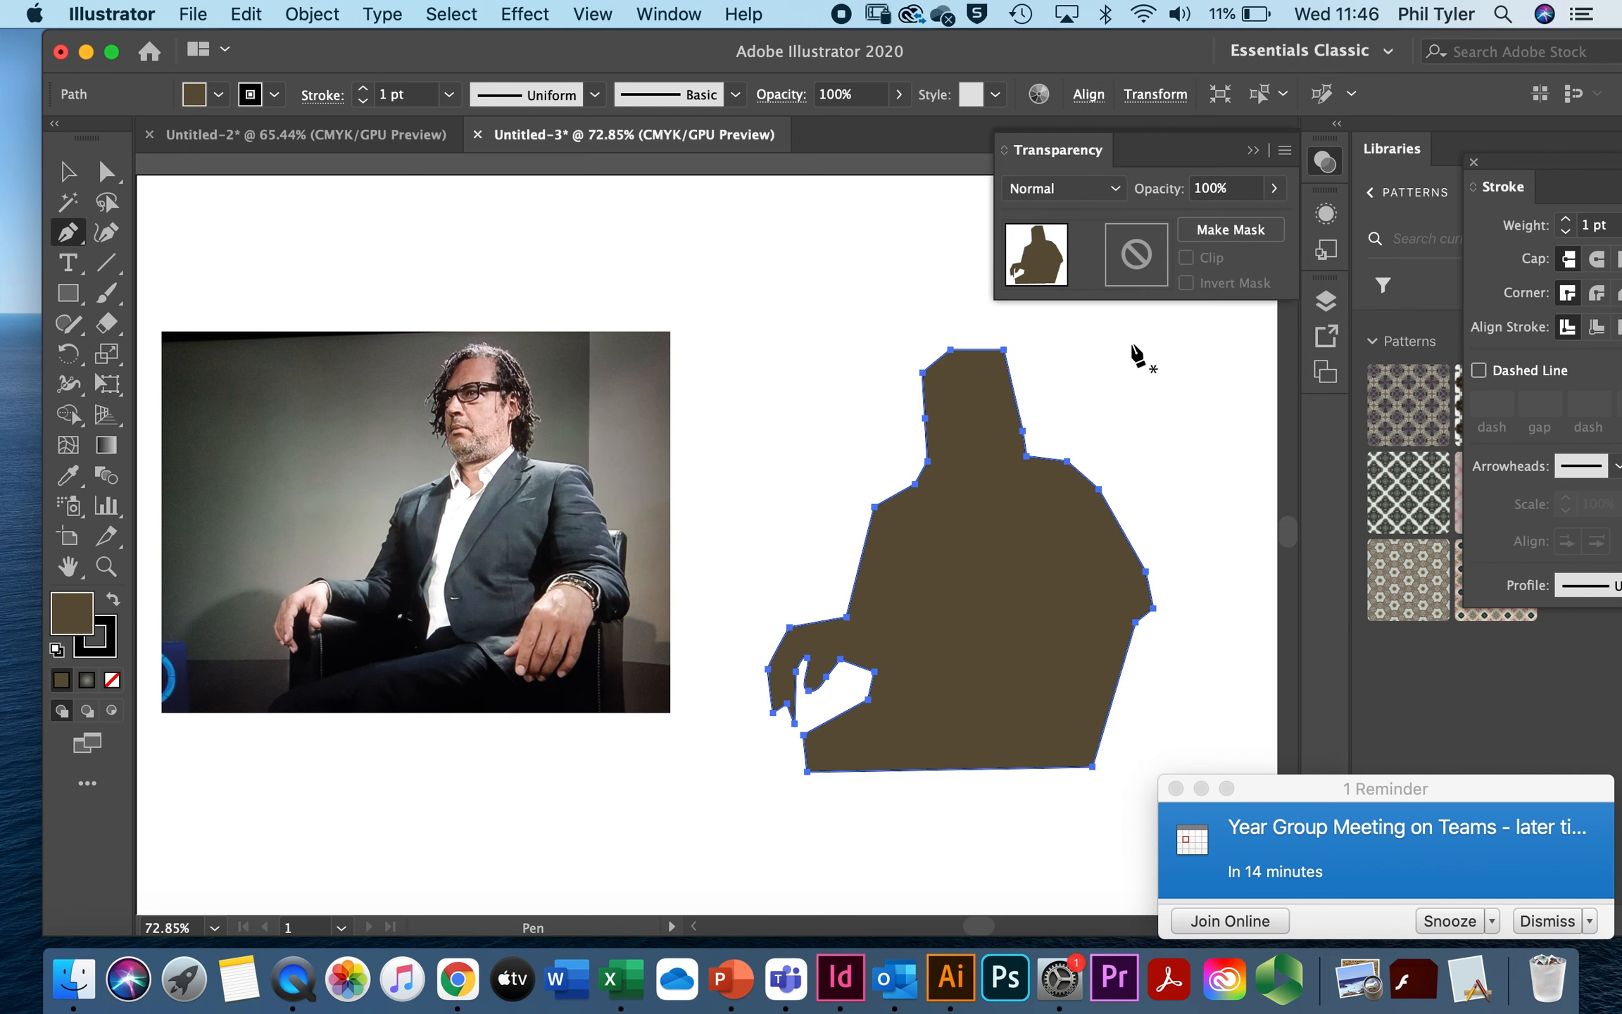
{"action": "left_click", "coordinate": [1133, 347], "text": "super"}
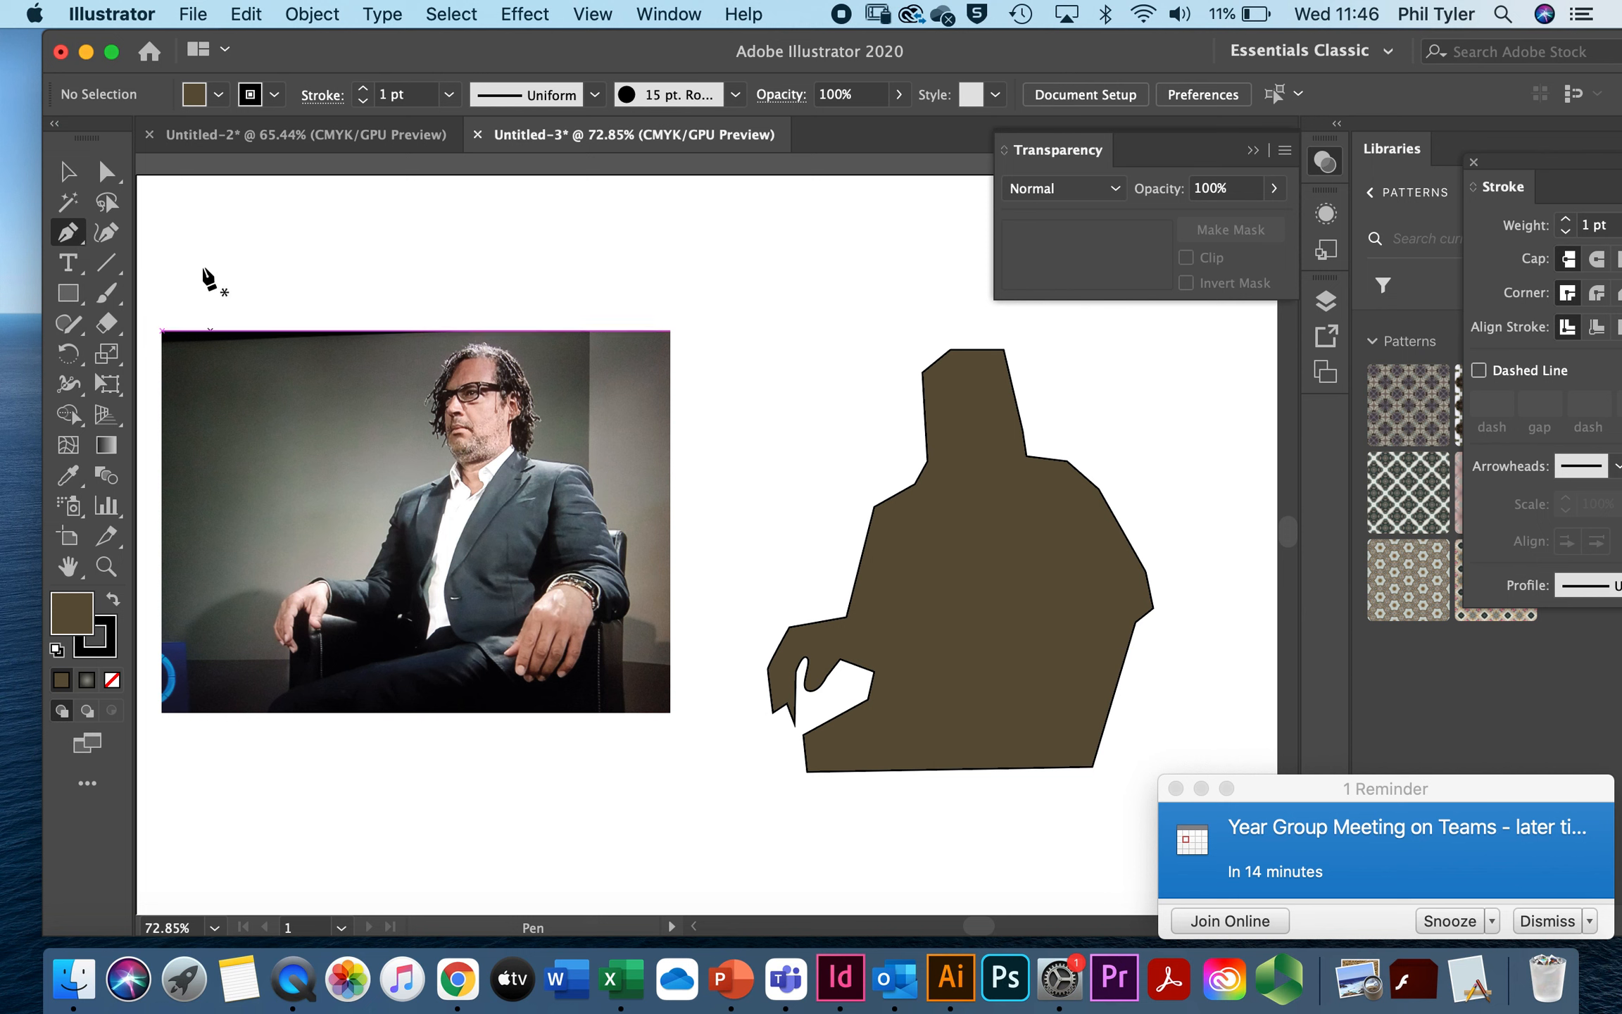
Step: Set the fill to none and outline the face with the Pen tool from the forehead along the hairline to the chin
{"action": "left_click", "coordinate": [221, 95]}
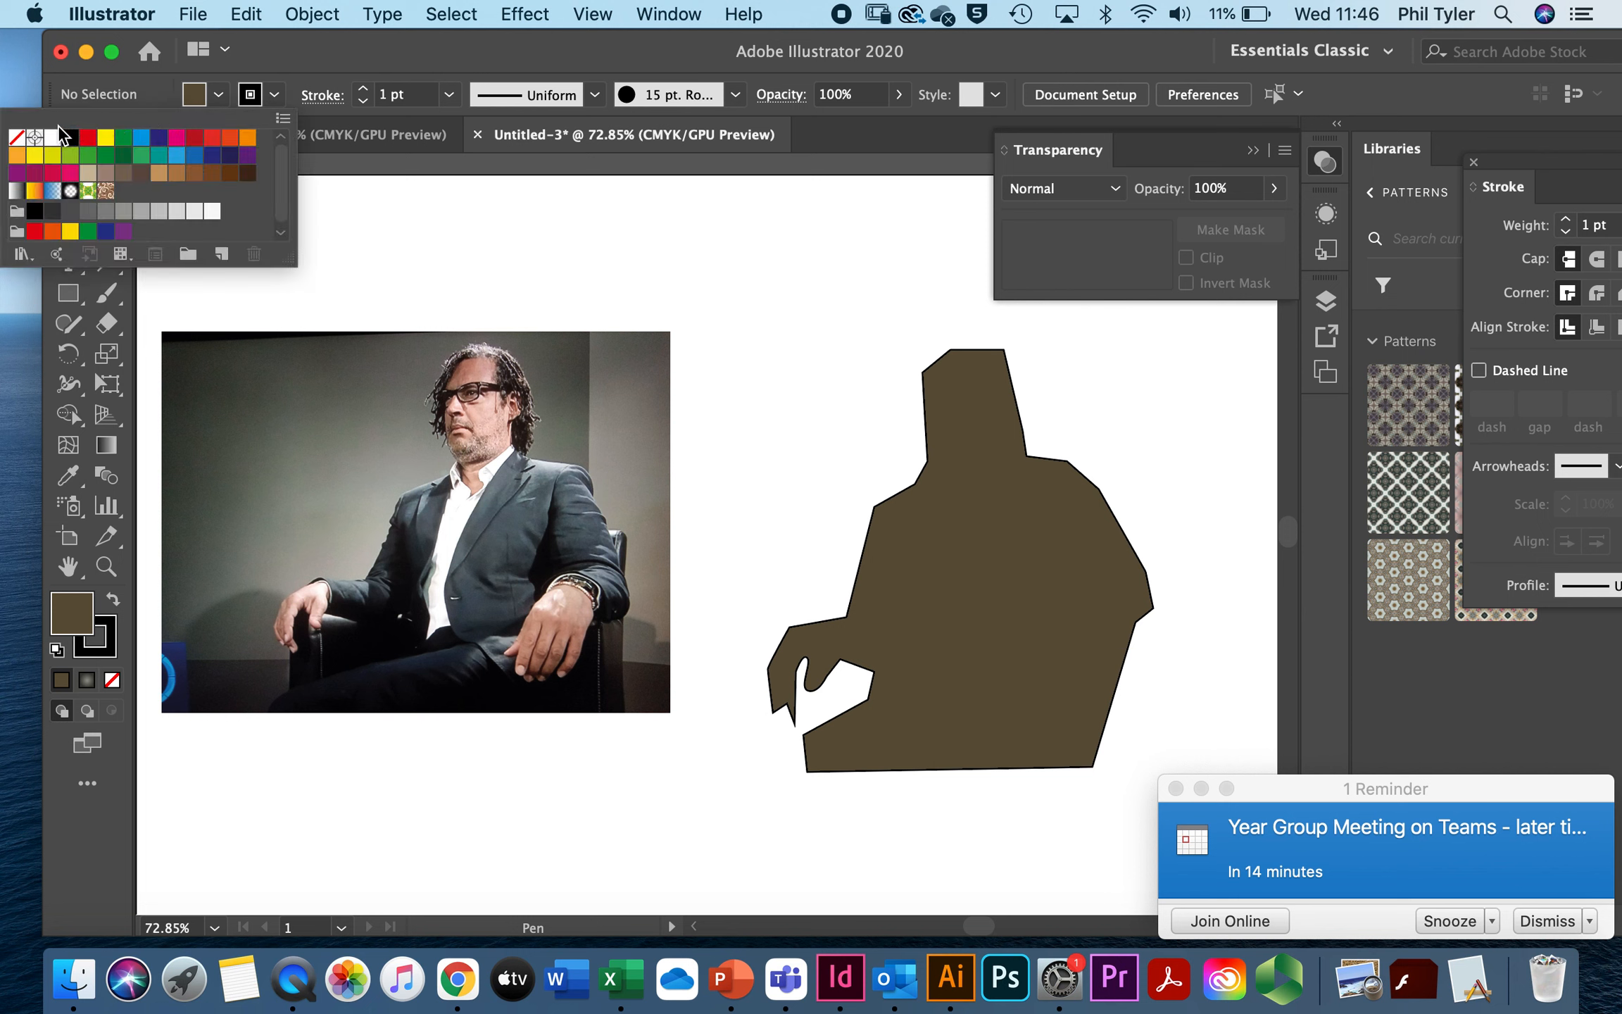
{"action": "left_click", "coordinate": [16, 137]}
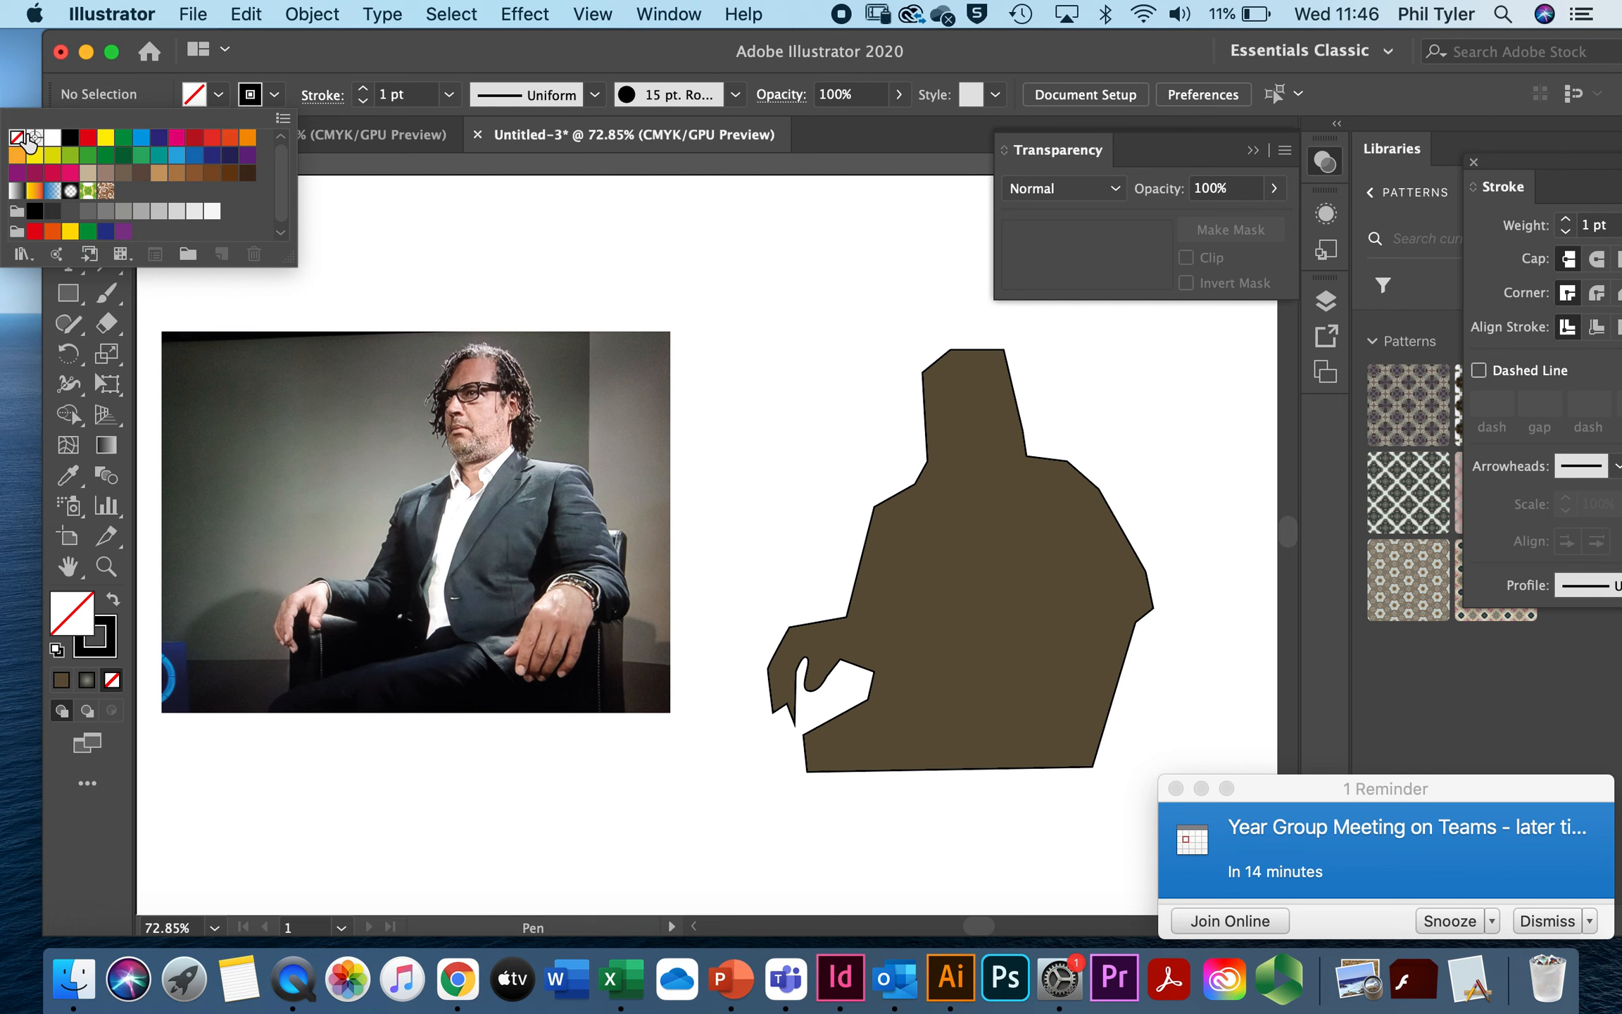
{"action": "left_click", "coordinate": [757, 292]}
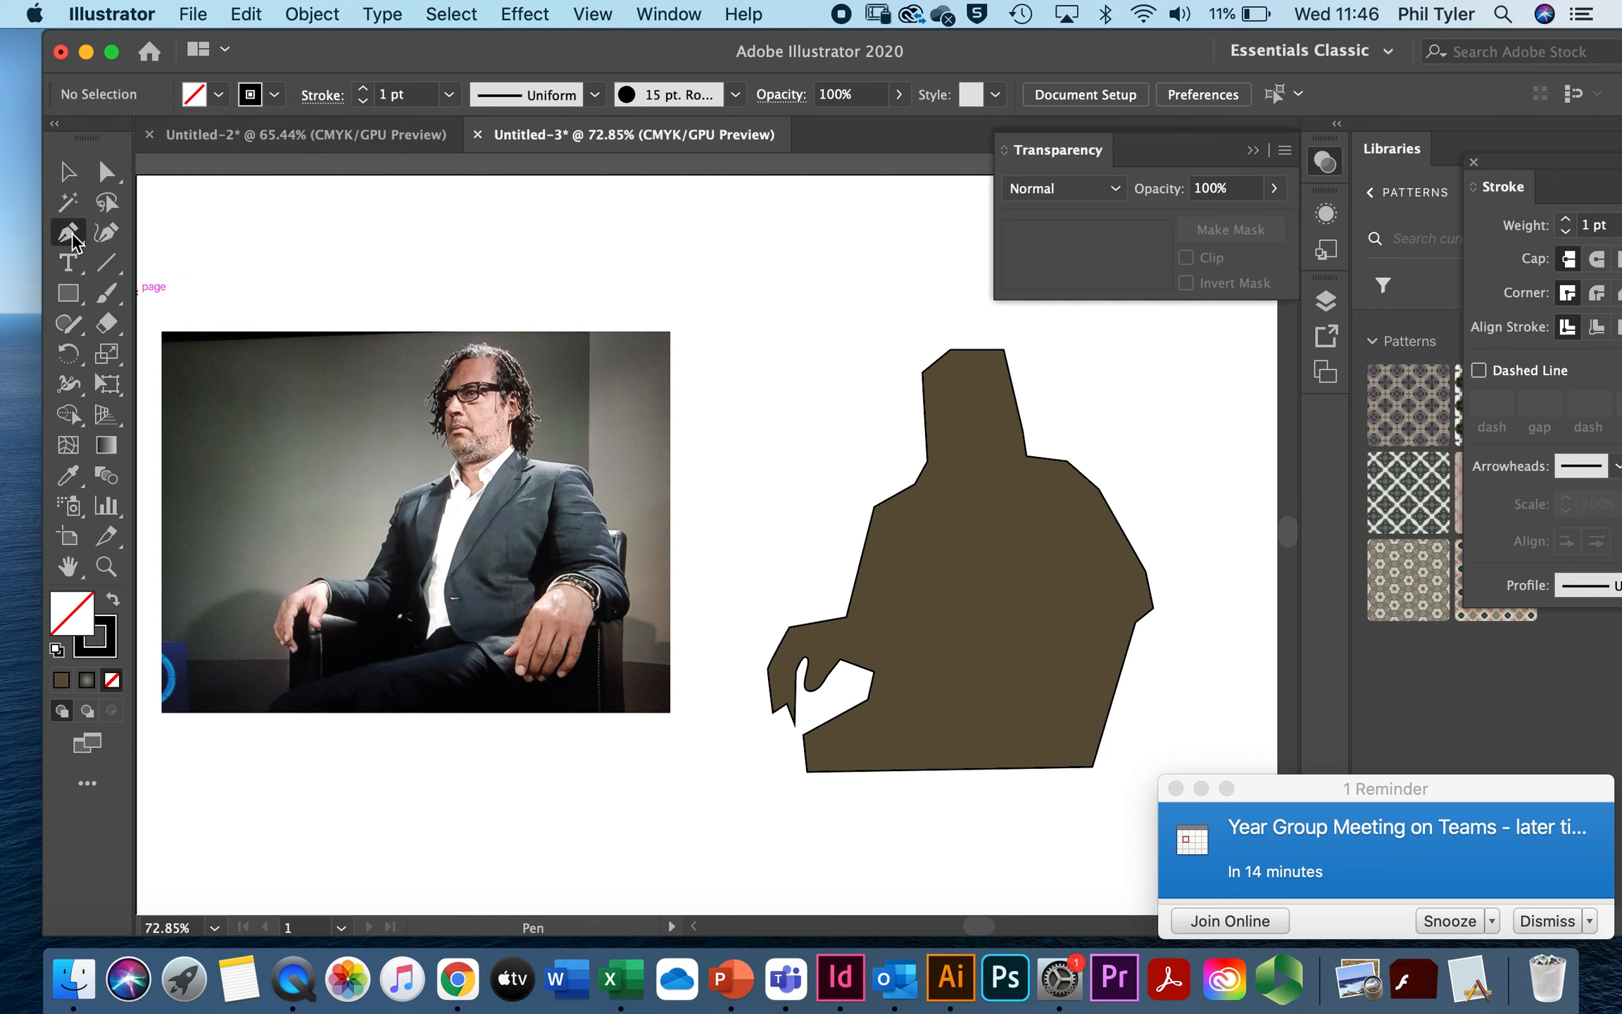
{"action": "left_click", "coordinate": [961, 371]}
{"action": "left_click_drag", "start_coordinate": [992, 383], "coordinate": [1010, 461]}
{"action": "left_click", "coordinate": [992, 413]}
{"action": "left_click", "coordinate": [1019, 413]}
{"action": "mouse_move", "coordinate": [960, 485]}
{"action": "left_mouse_down"}
{"action": "mouse_move", "coordinate": [982, 472]}
{"action": "mouse_move", "coordinate": [963, 492]}
{"action": "mouse_move", "coordinate": [938, 462]}
{"action": "left_mouse_up"}
{"action": "left_click", "coordinate": [938, 455]}
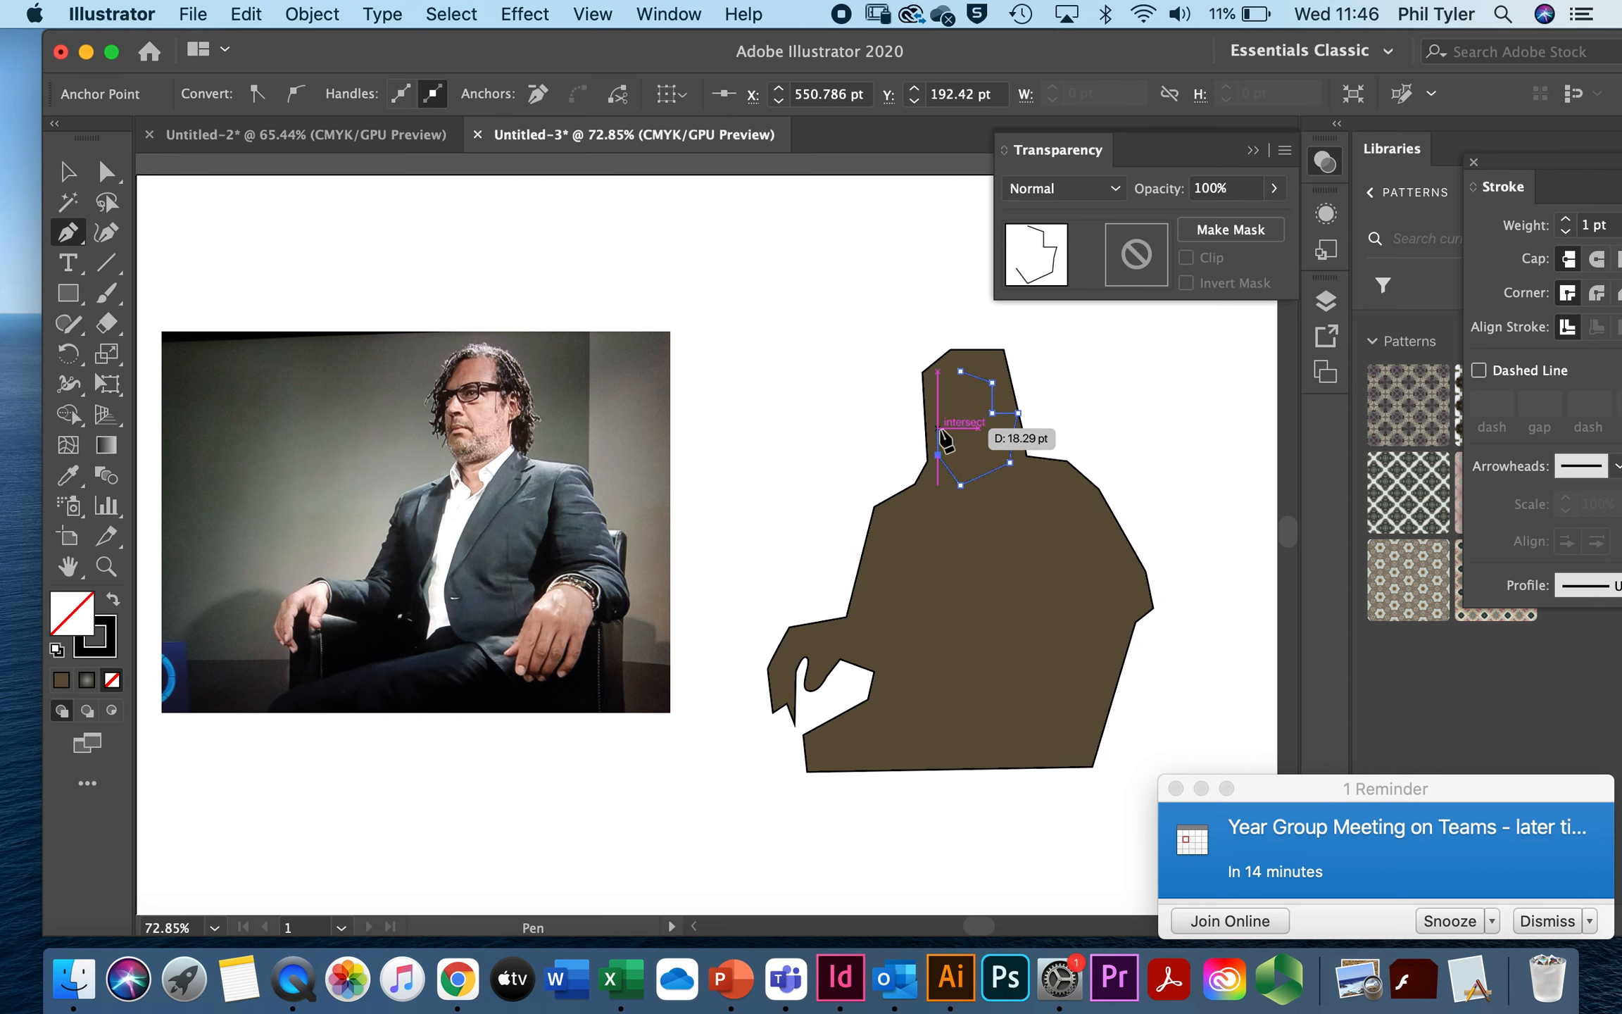
Step: Continue the face outline up past the nose to the forehead and close it at its starting point
{"action": "left_click", "coordinate": [937, 428]}
{"action": "left_click", "coordinate": [924, 415]}
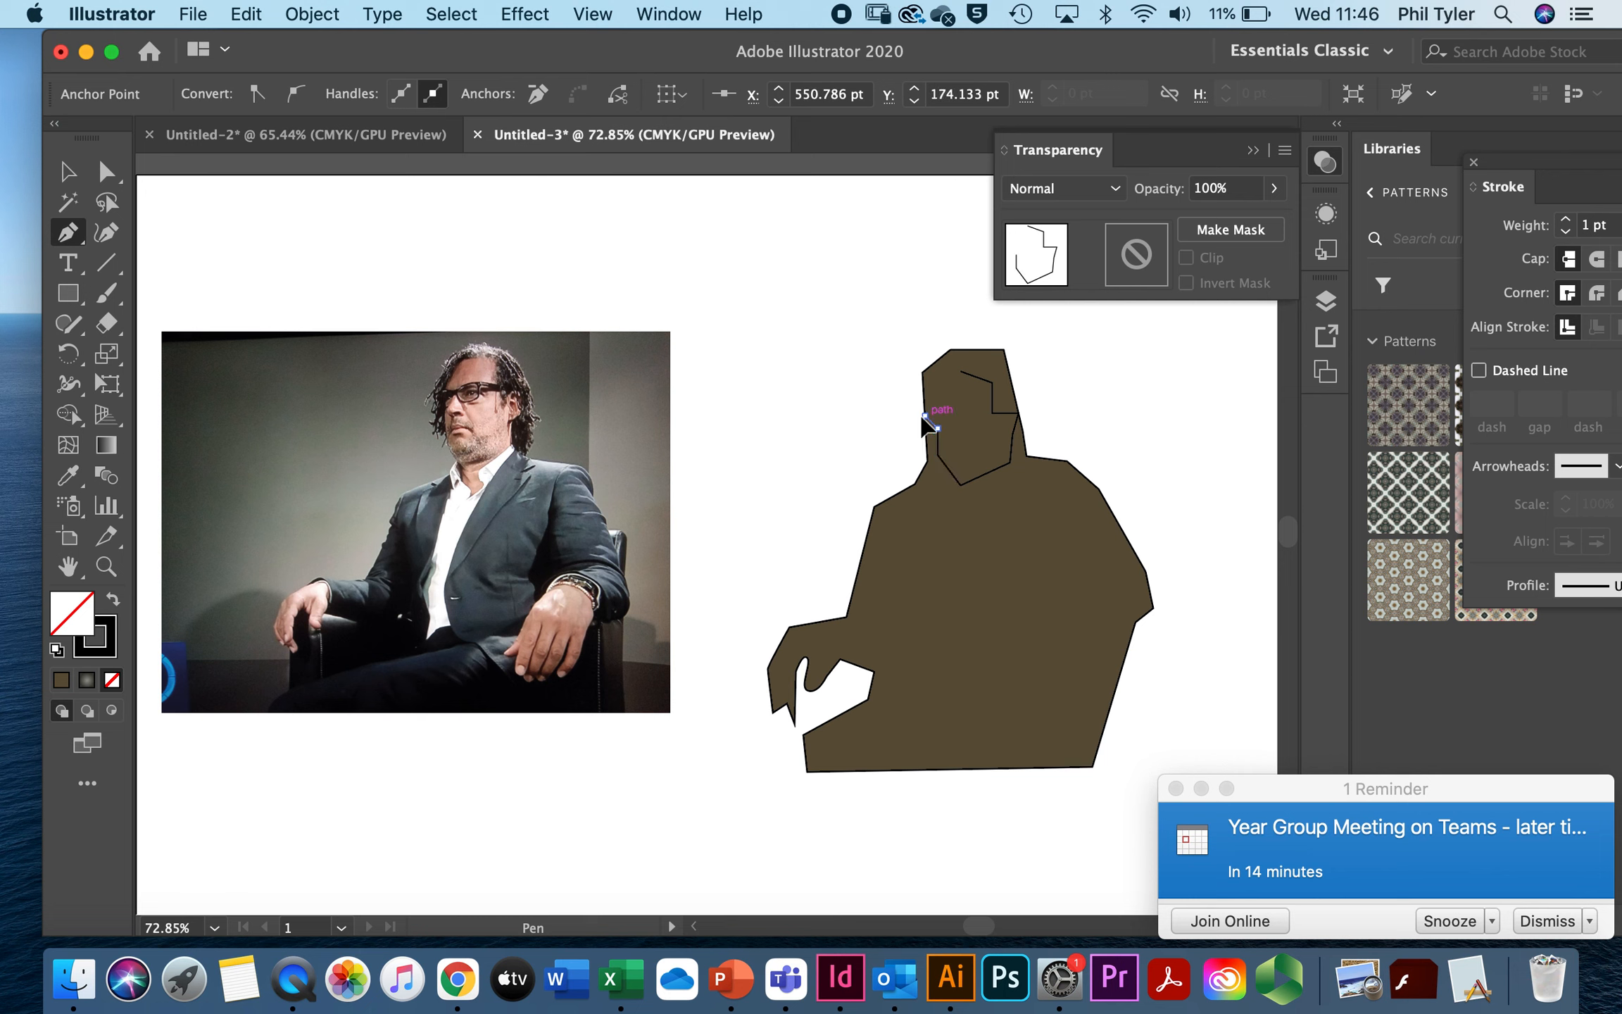
{"action": "left_click", "coordinate": [943, 394]}
{"action": "left_click", "coordinate": [943, 373]}
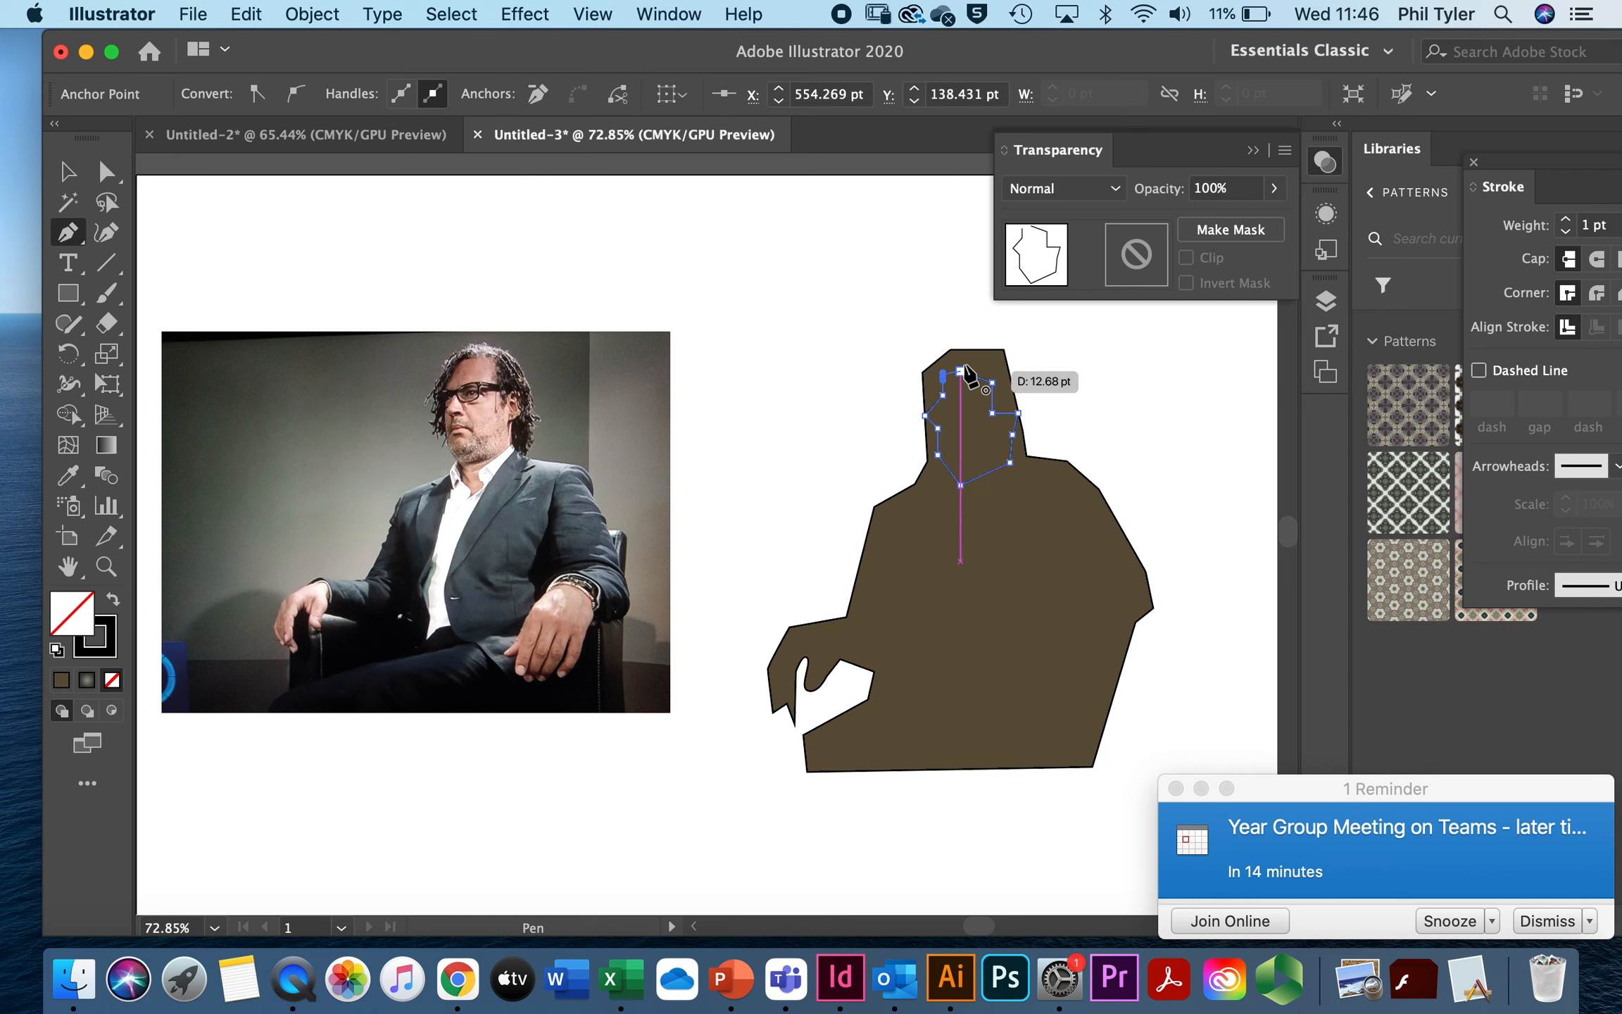
{"action": "left_click", "coordinate": [960, 371]}
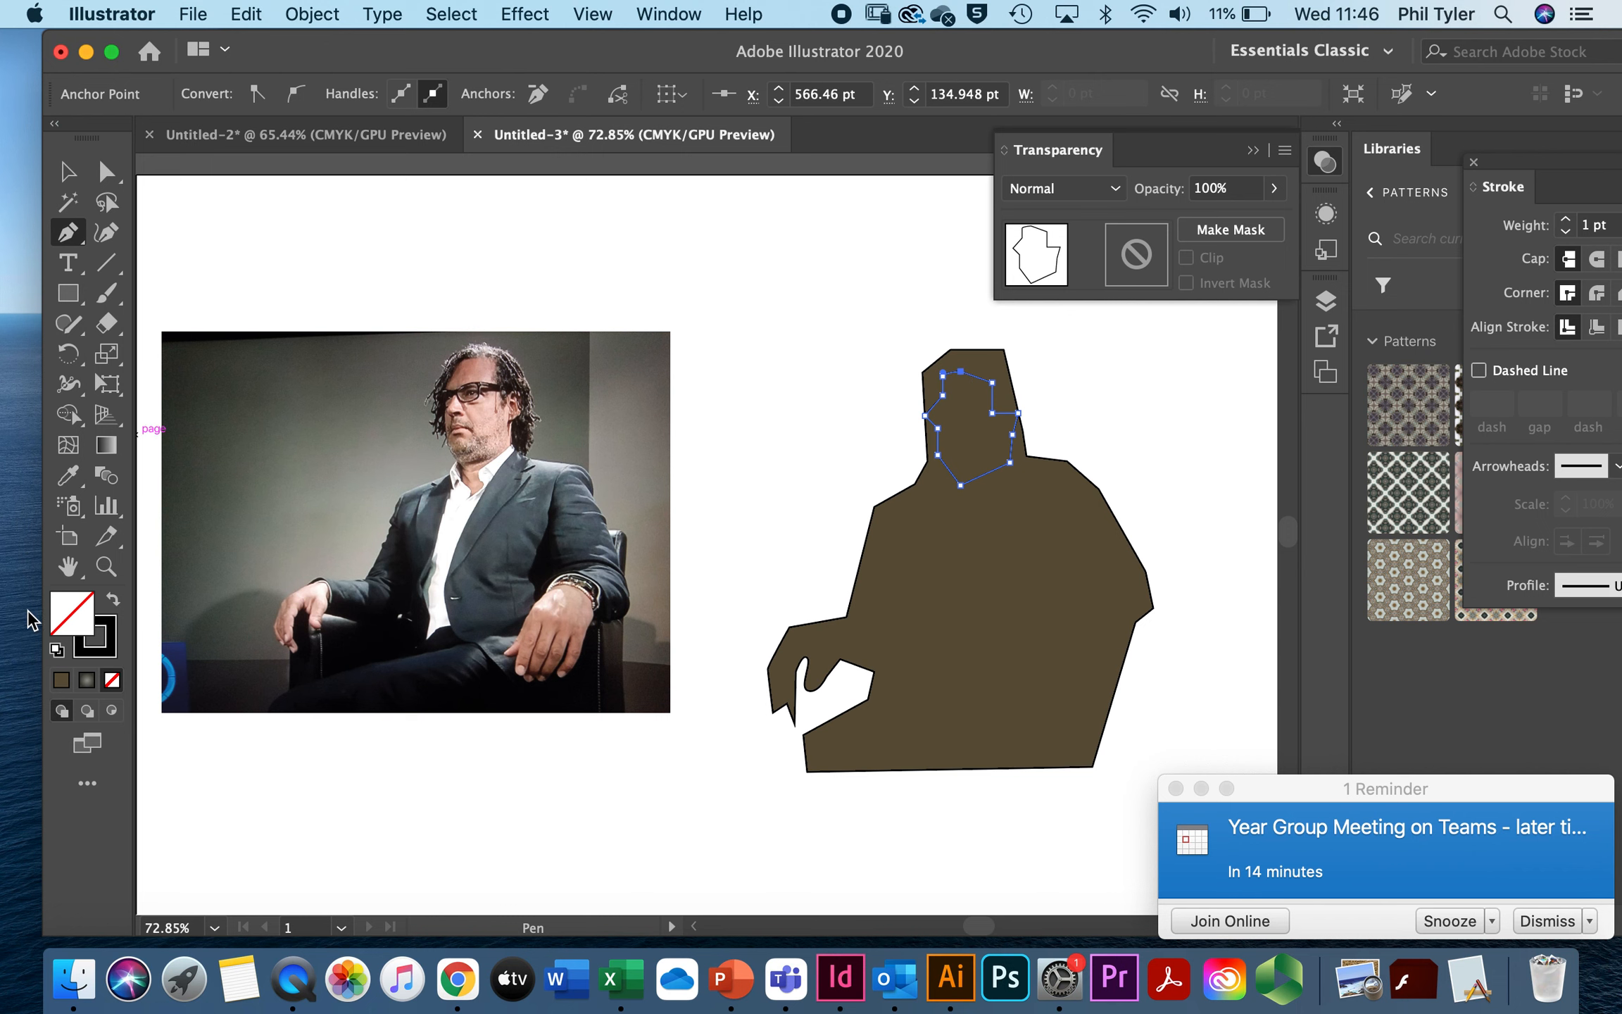
Step: Fill the face shape with the beige skin tone D8C7A0
{"action": "double_click", "coordinate": [58, 612]}
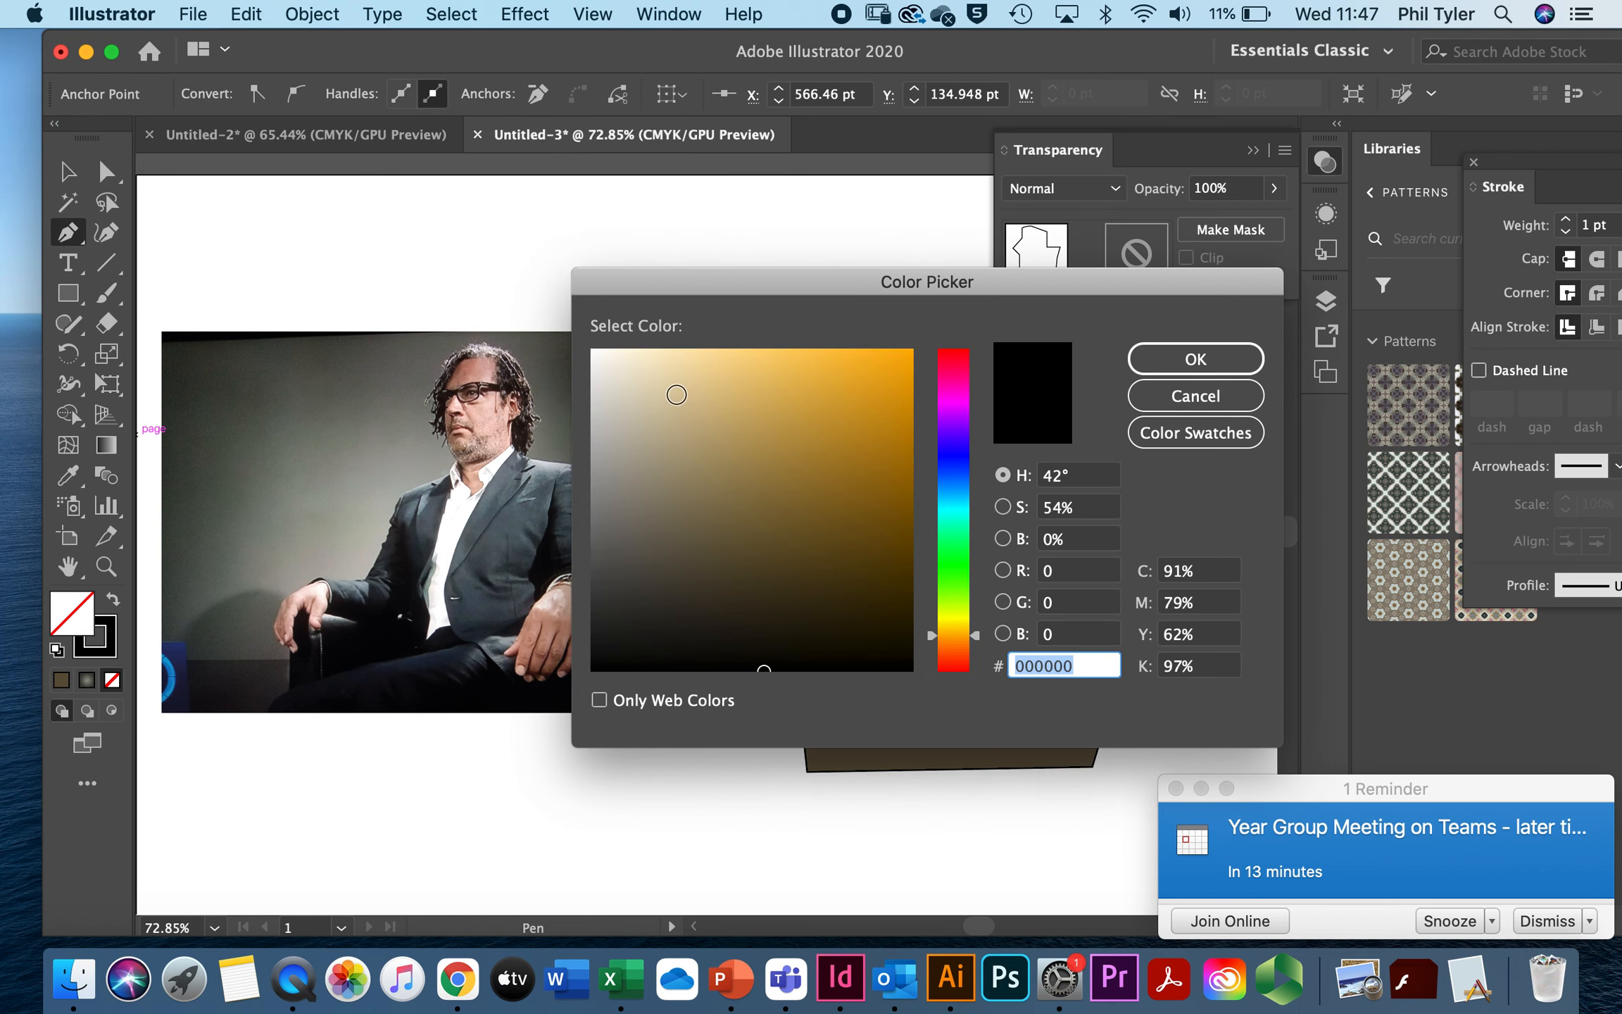
{"action": "type", "text": "D8C7A0"}
{"action": "left_click", "coordinate": [1149, 368]}
{"action": "left_click", "coordinate": [653, 227]}
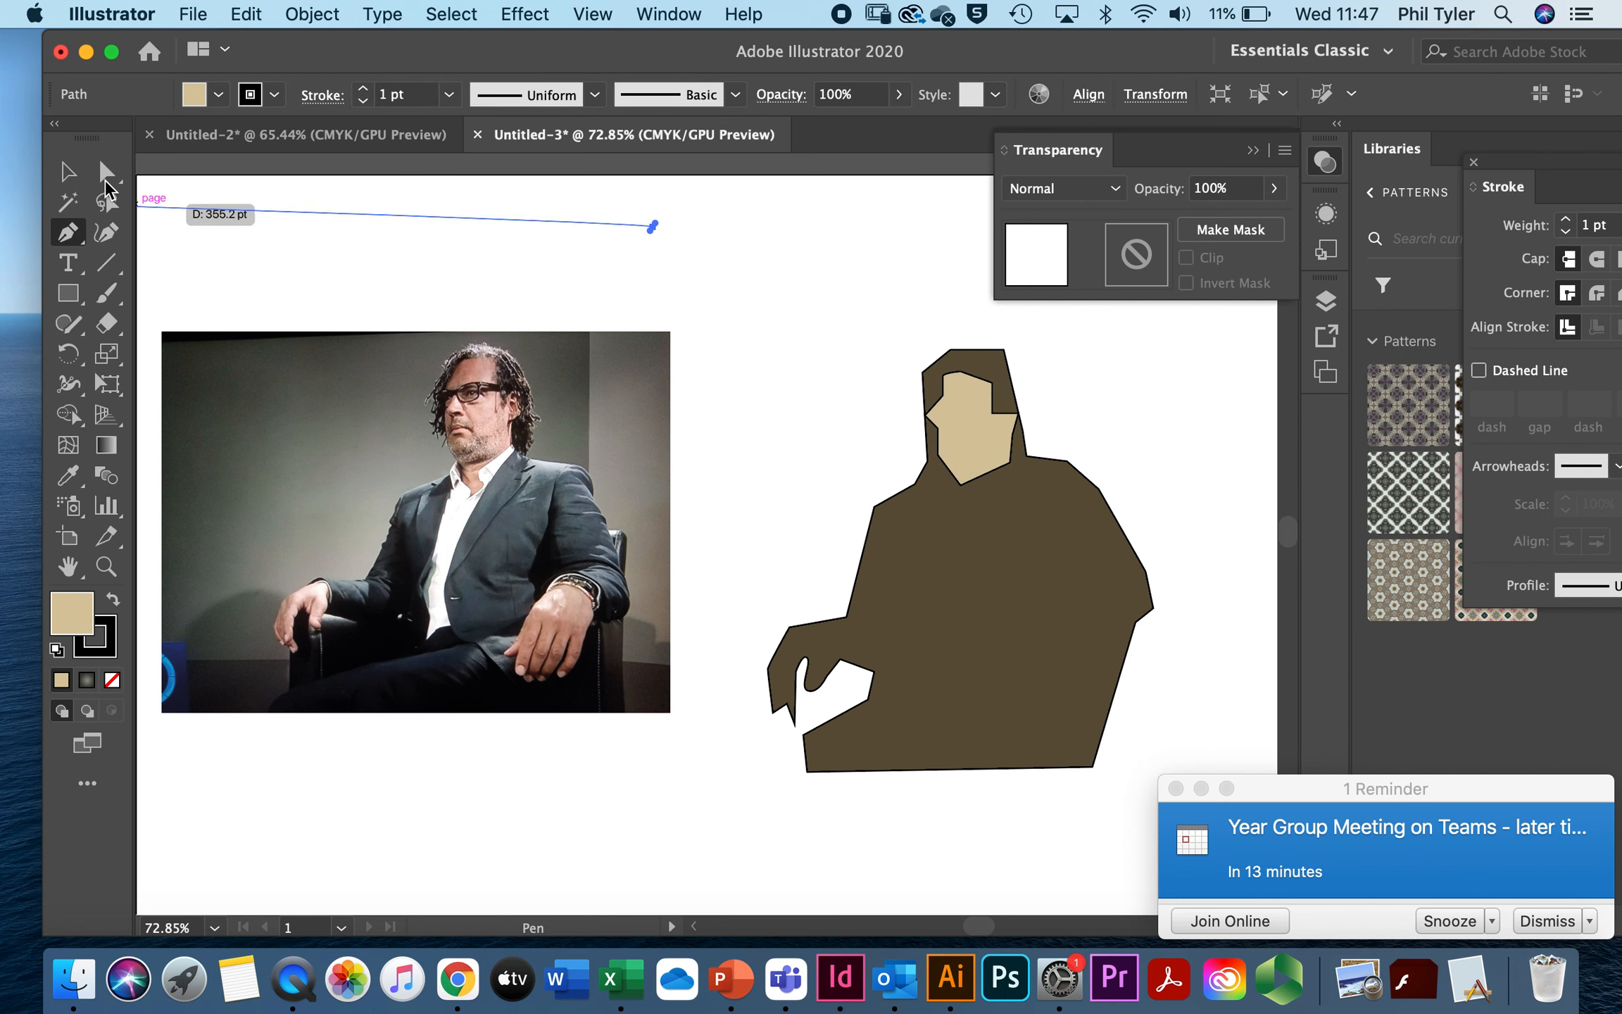
Step: Select the face shape and remove its stroke
{"action": "left_click", "coordinate": [68, 171]}
{"action": "left_click", "coordinate": [974, 422]}
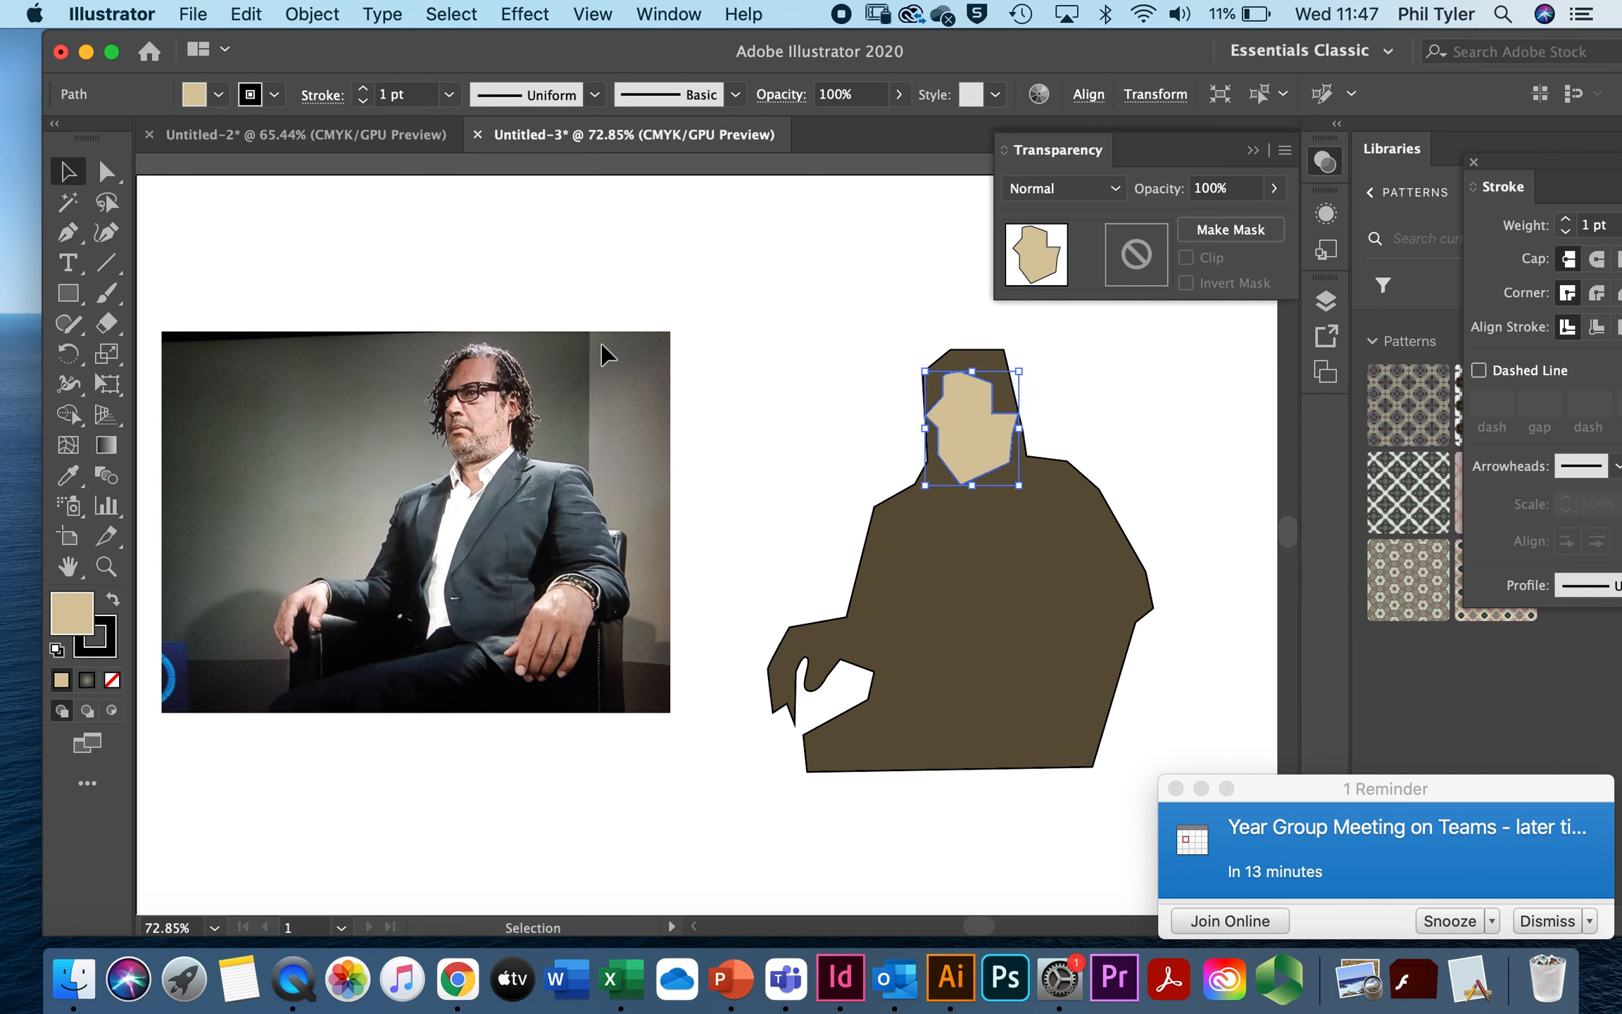
{"action": "left_click", "coordinate": [274, 95]}
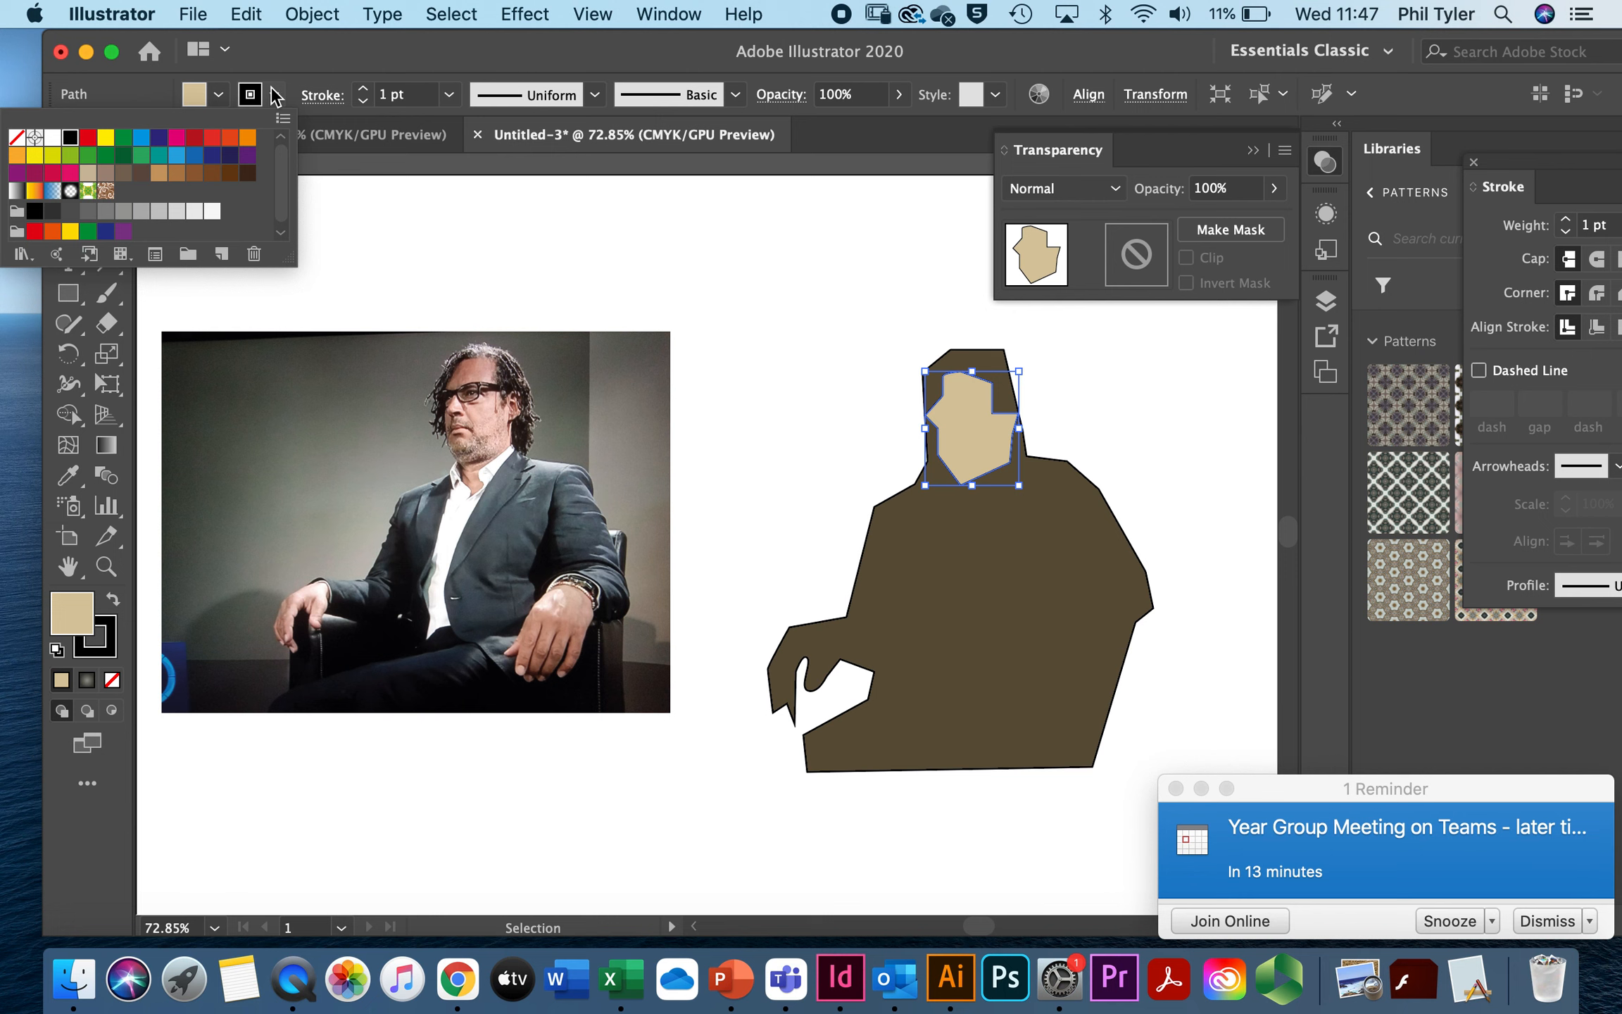
{"action": "left_click", "coordinate": [16, 139]}
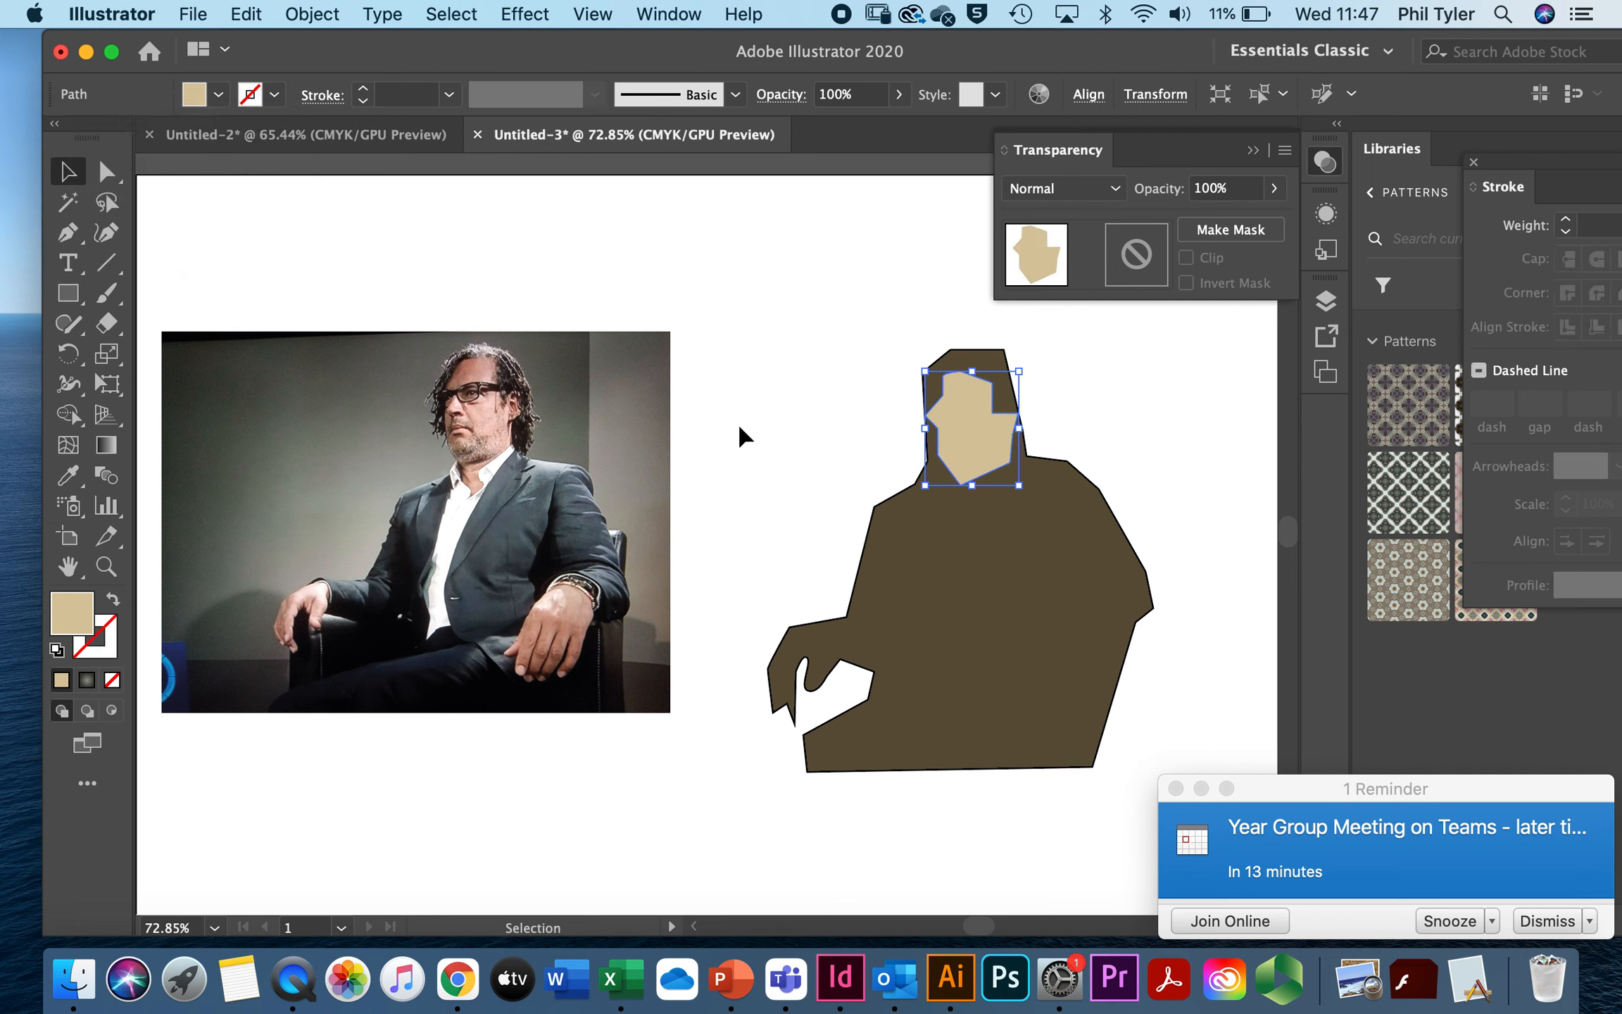
Step: Draw the shirt front with the Pen tool from the neck down to the waist and back up to the jaw
{"action": "left_click", "coordinate": [68, 232]}
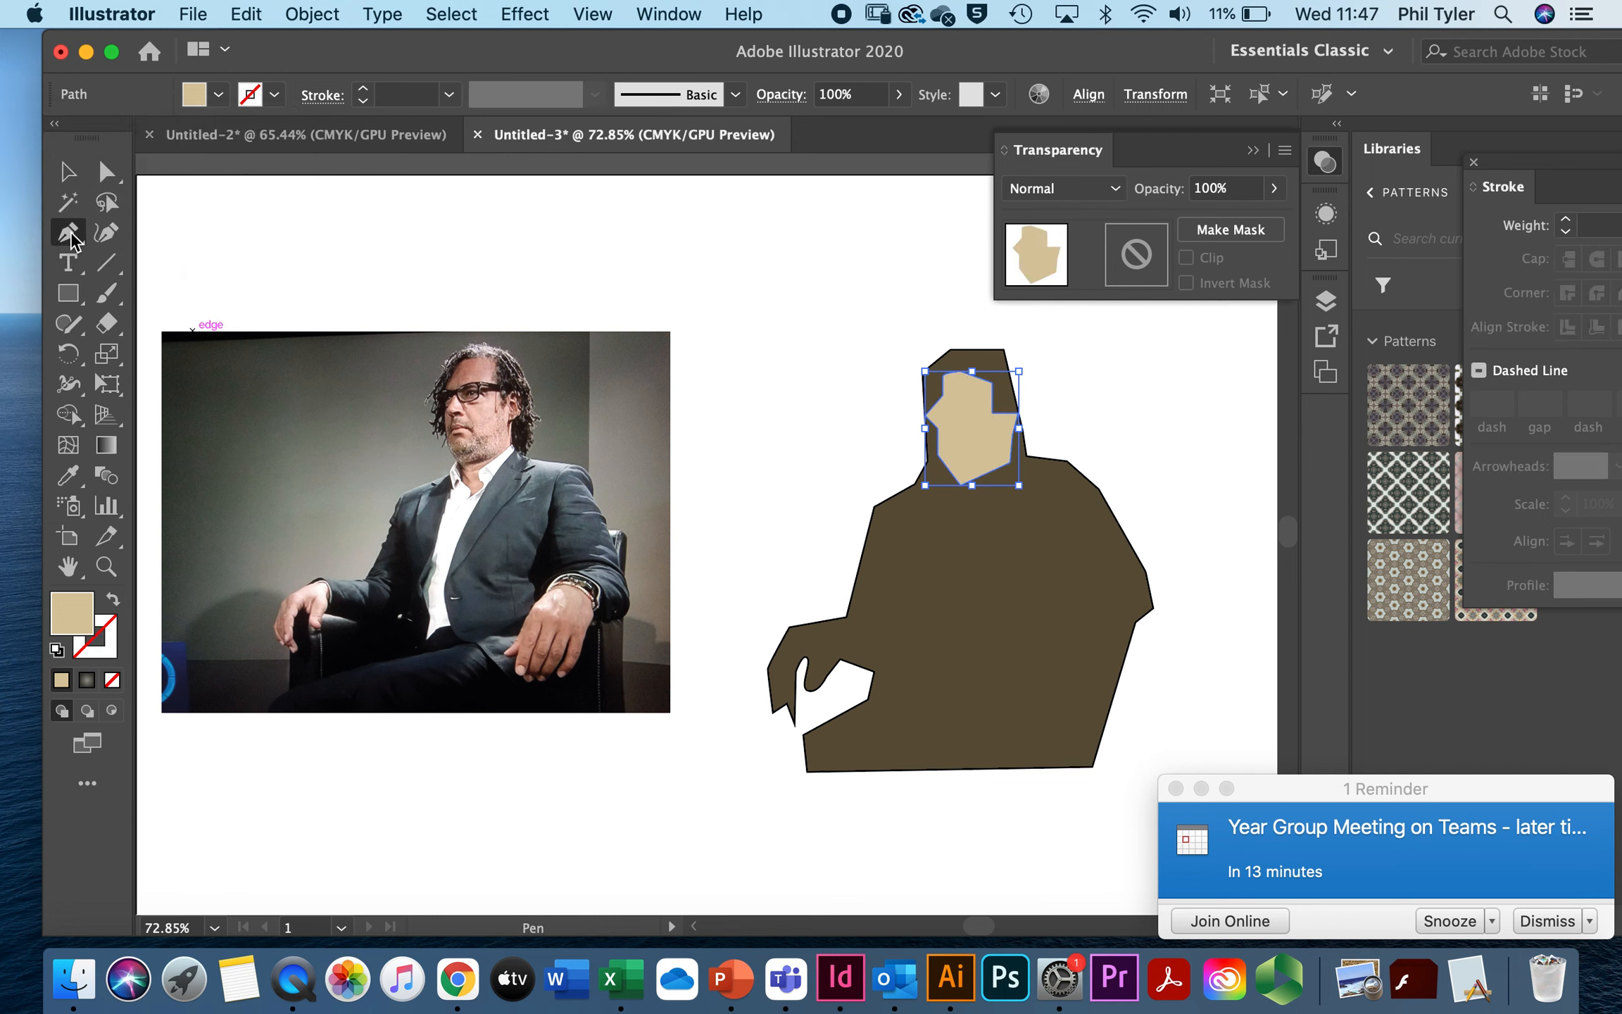
{"action": "left_click", "coordinate": [938, 469]}
{"action": "left_click", "coordinate": [924, 486]}
{"action": "left_click", "coordinate": [924, 511]}
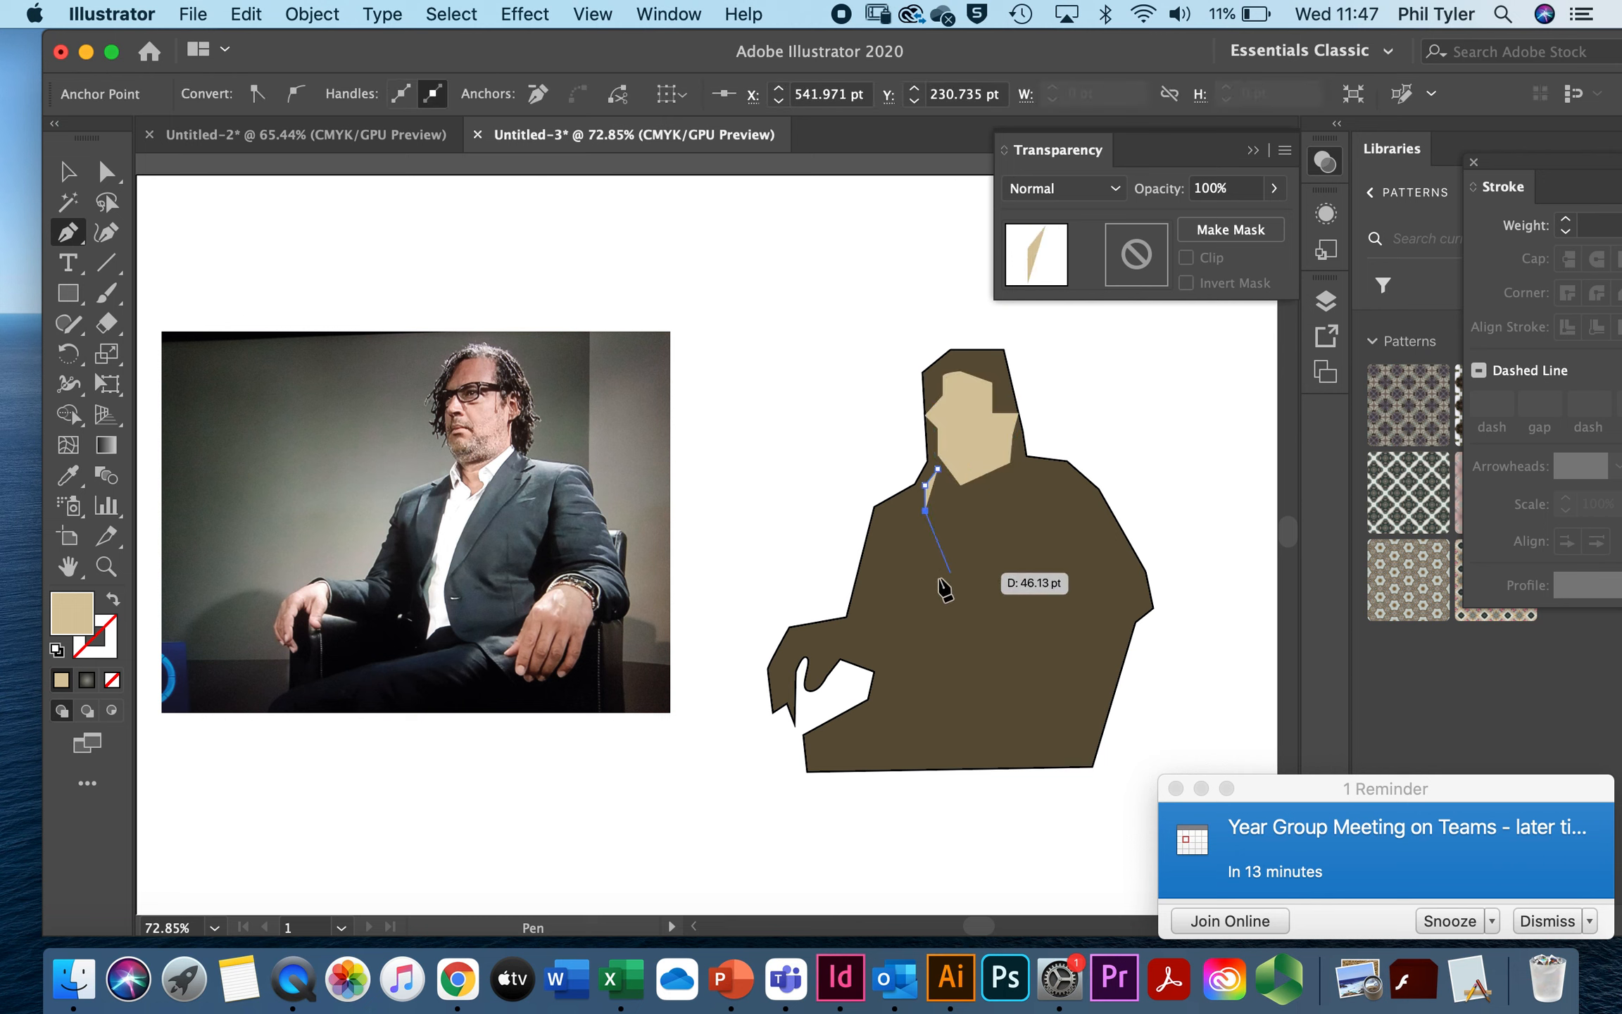
{"action": "left_click", "coordinate": [902, 636]}
{"action": "left_click", "coordinate": [901, 701]}
{"action": "left_click", "coordinate": [925, 681]}
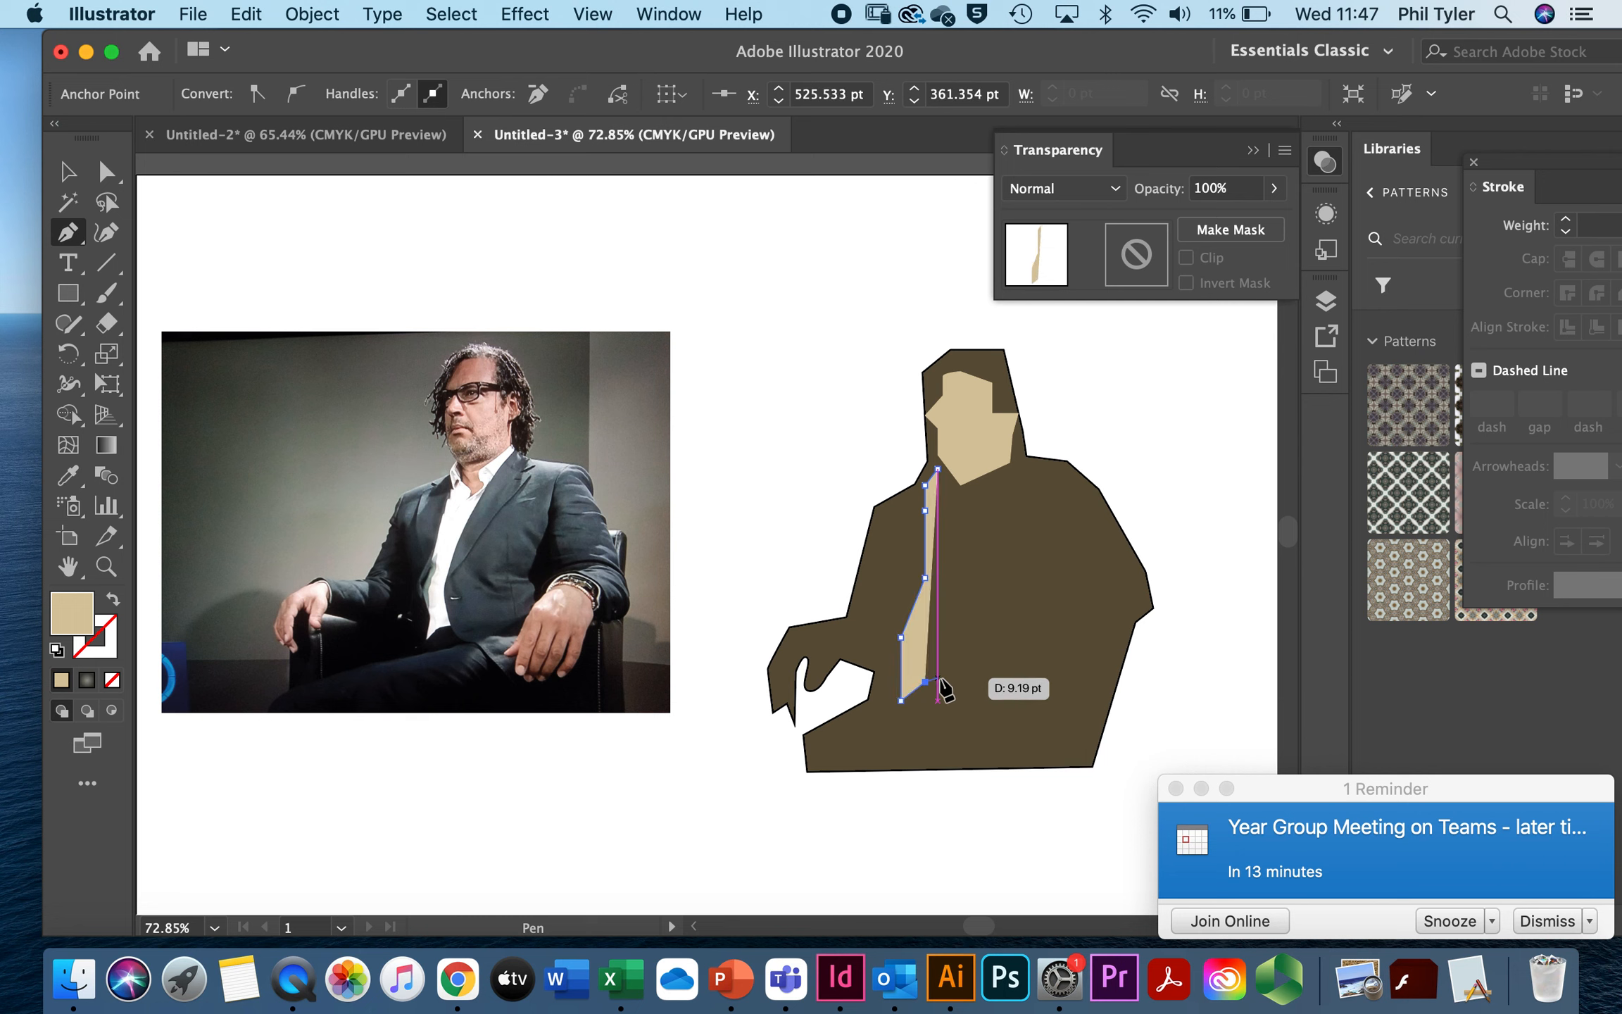
{"action": "left_click", "coordinate": [945, 681]}
{"action": "left_click", "coordinate": [933, 620]}
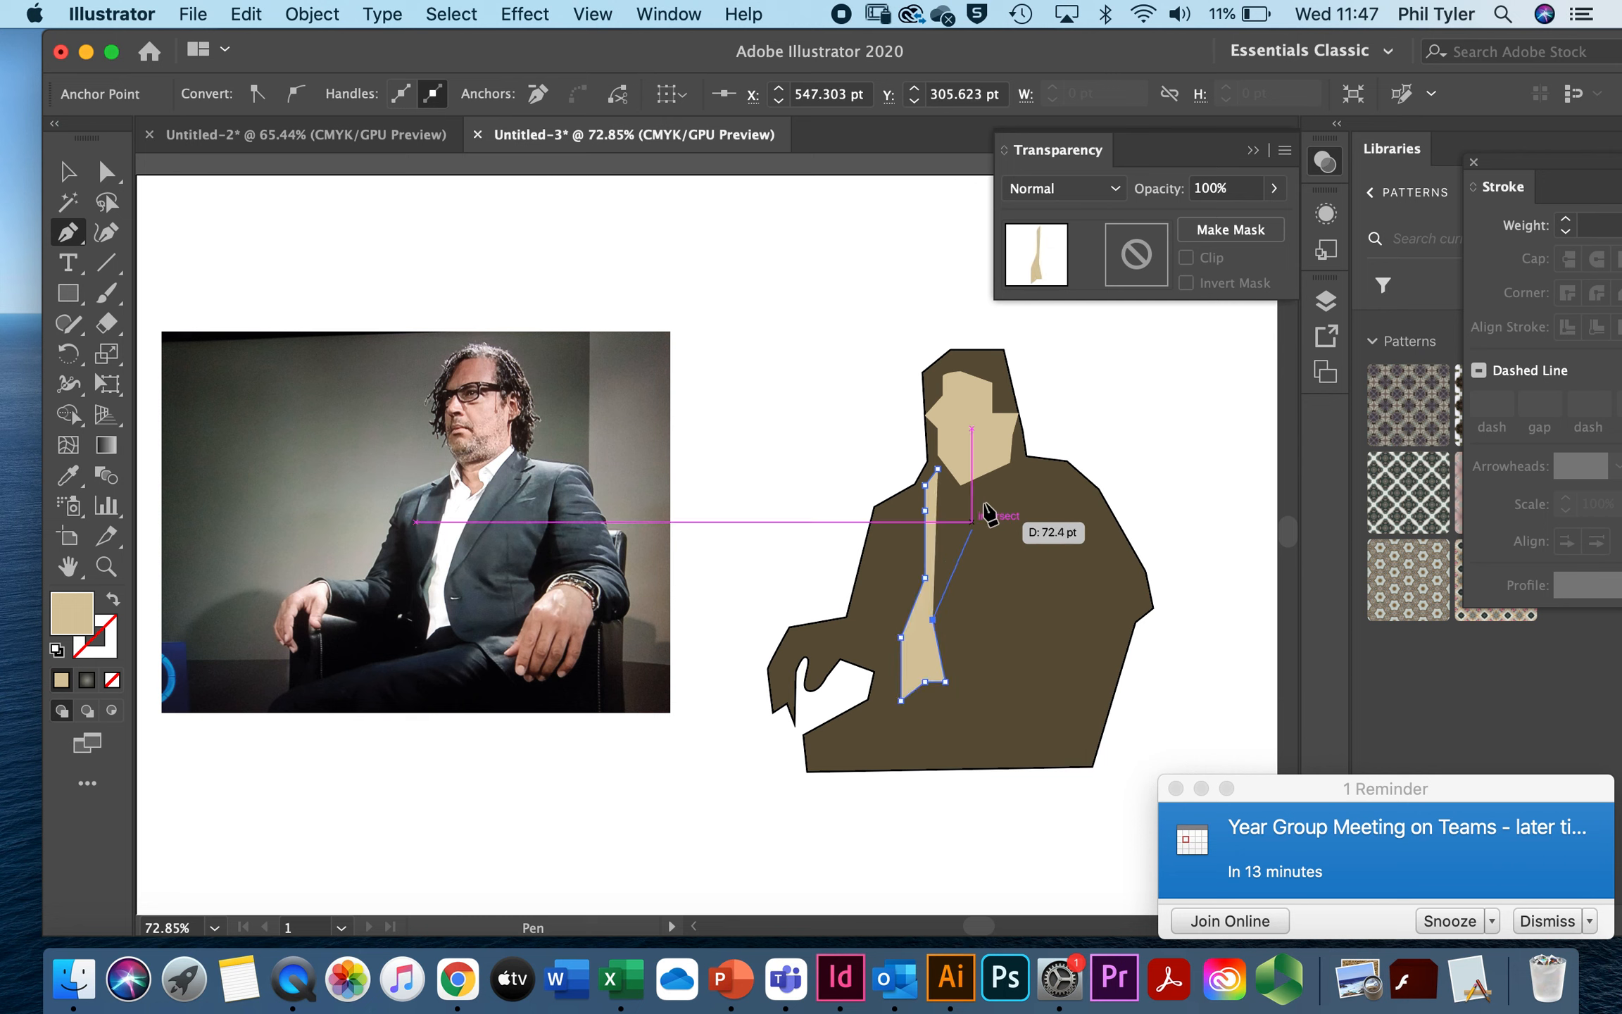
{"action": "left_click", "coordinate": [1009, 462]}
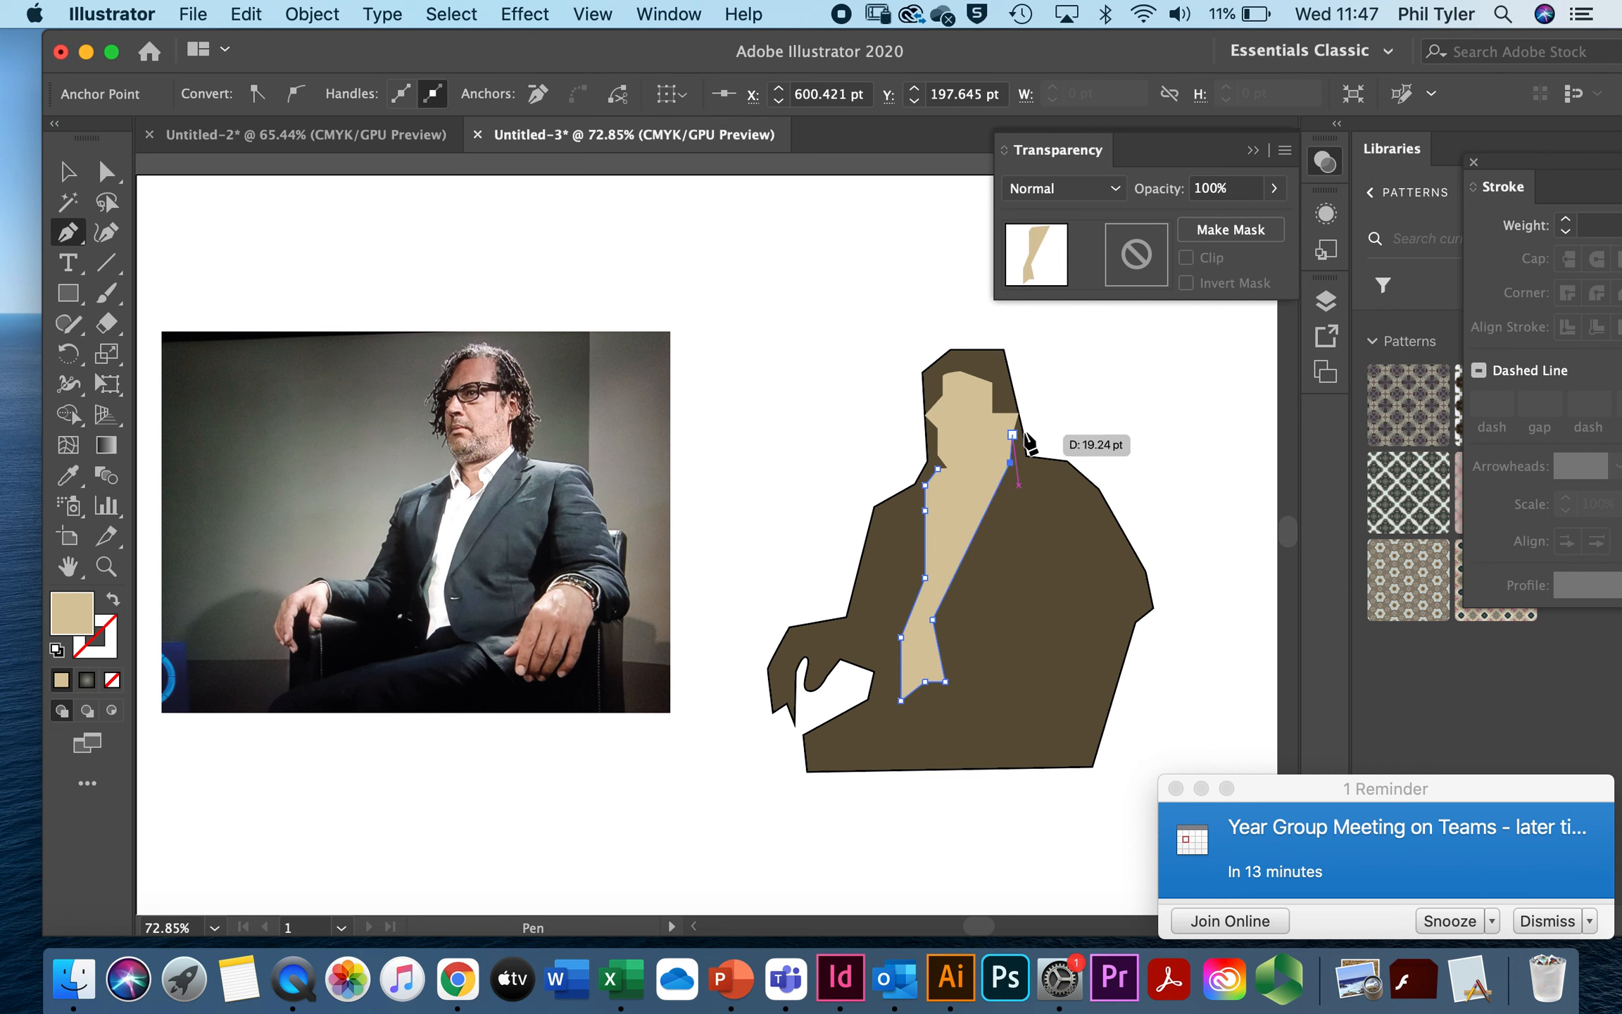
Step: Change the shirt shape's fill to the cool off-white F2F8F9
{"action": "double_click", "coordinate": [83, 616]}
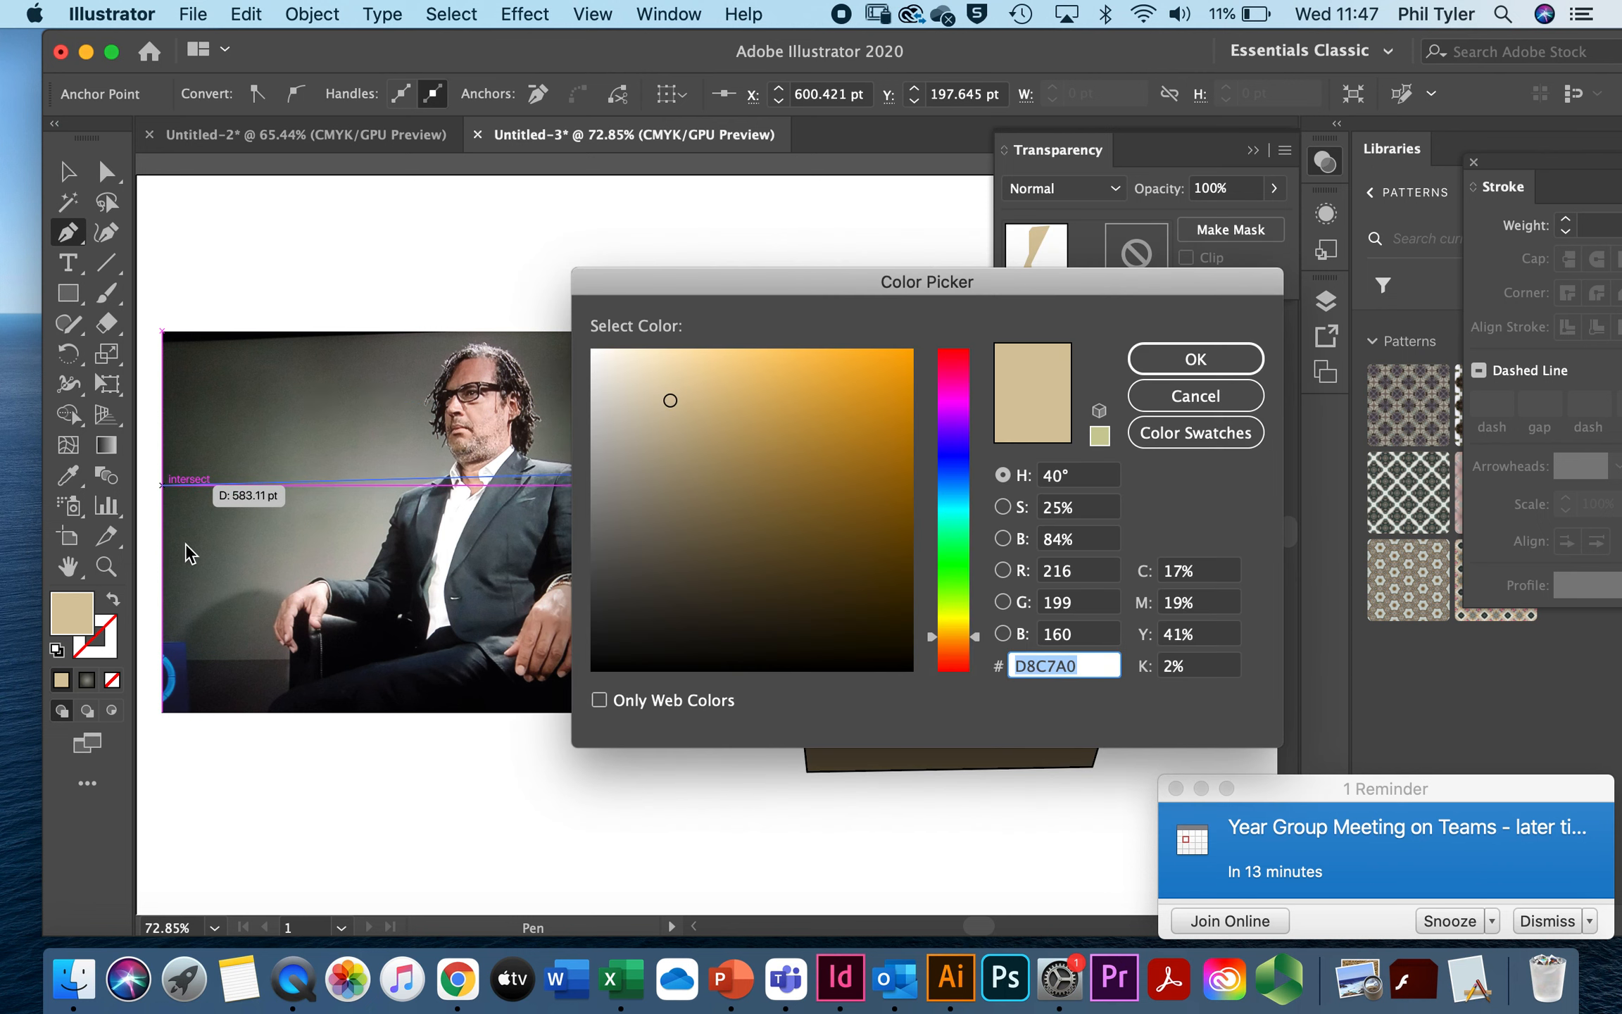
{"action": "left_click", "coordinate": [603, 368]}
{"action": "left_click", "coordinate": [954, 503]}
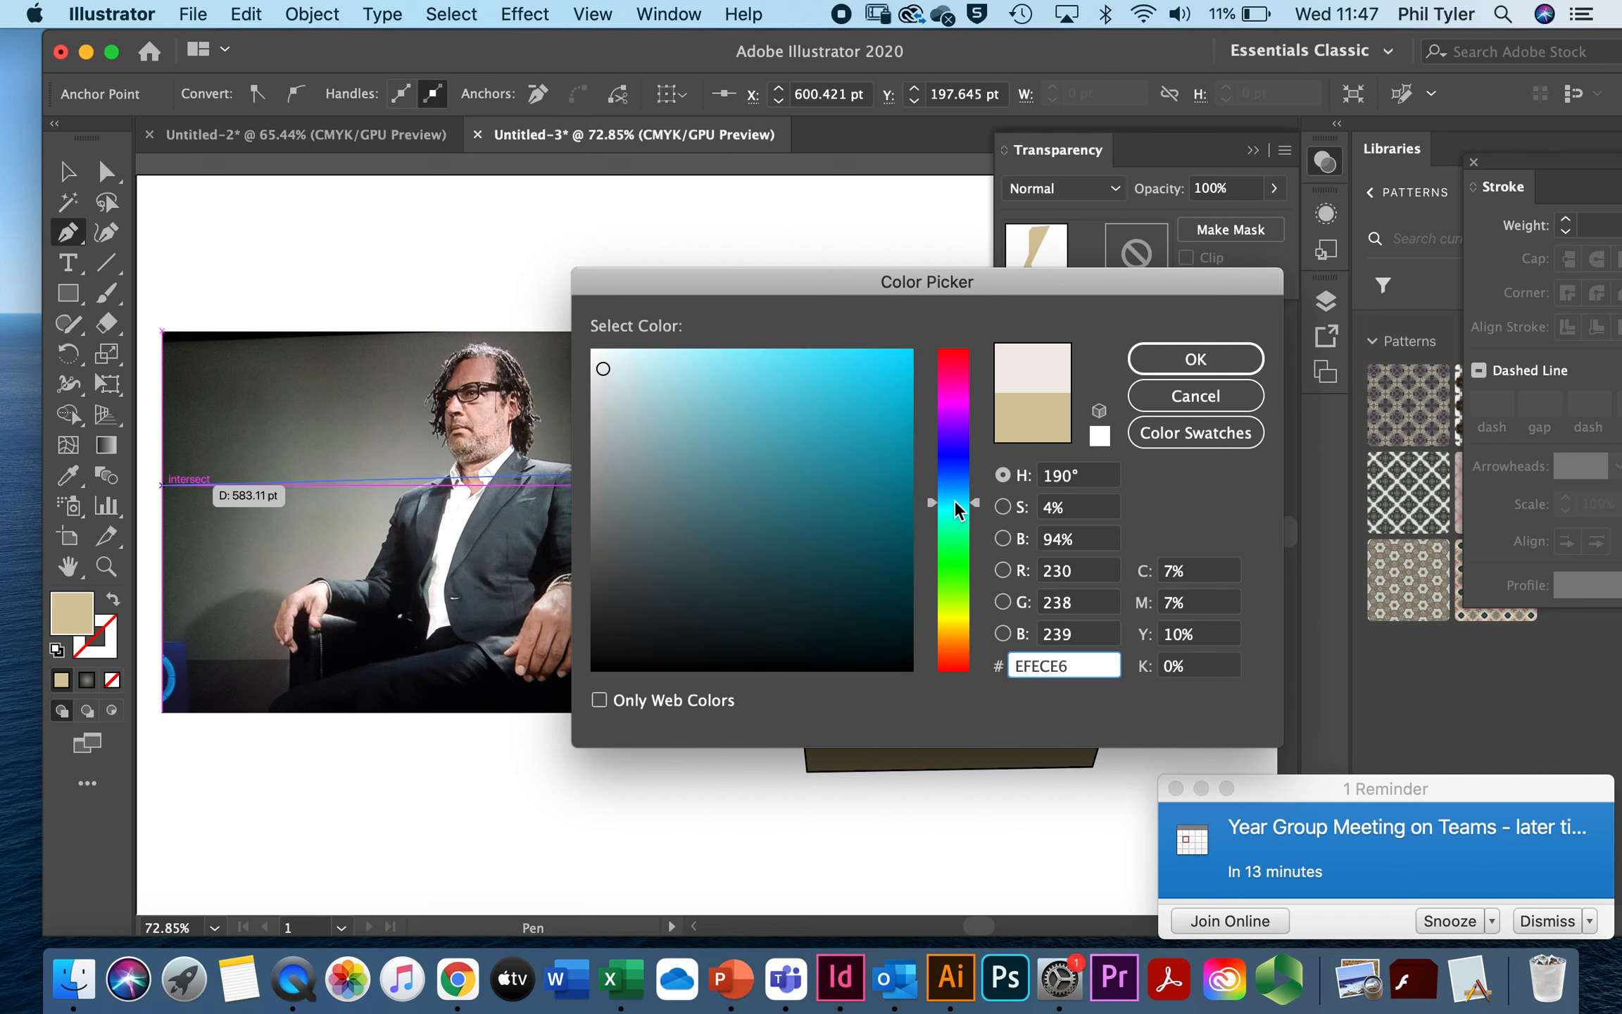
{"action": "left_click", "coordinate": [598, 352]}
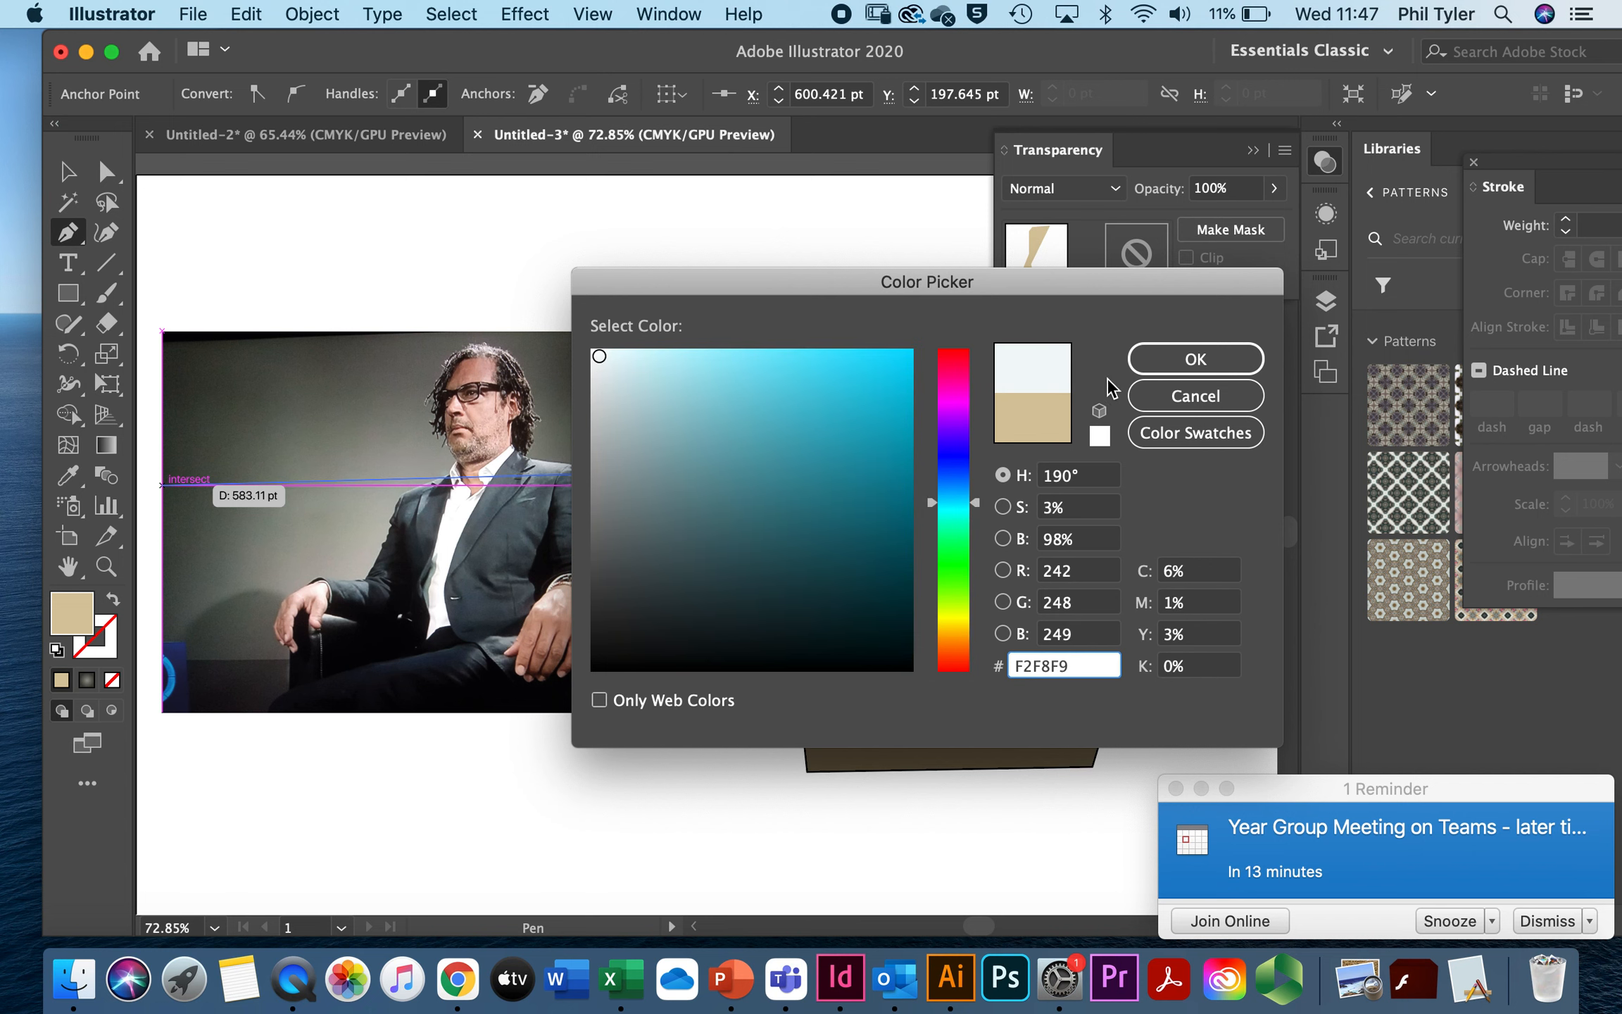
{"action": "left_click", "coordinate": [1141, 358]}
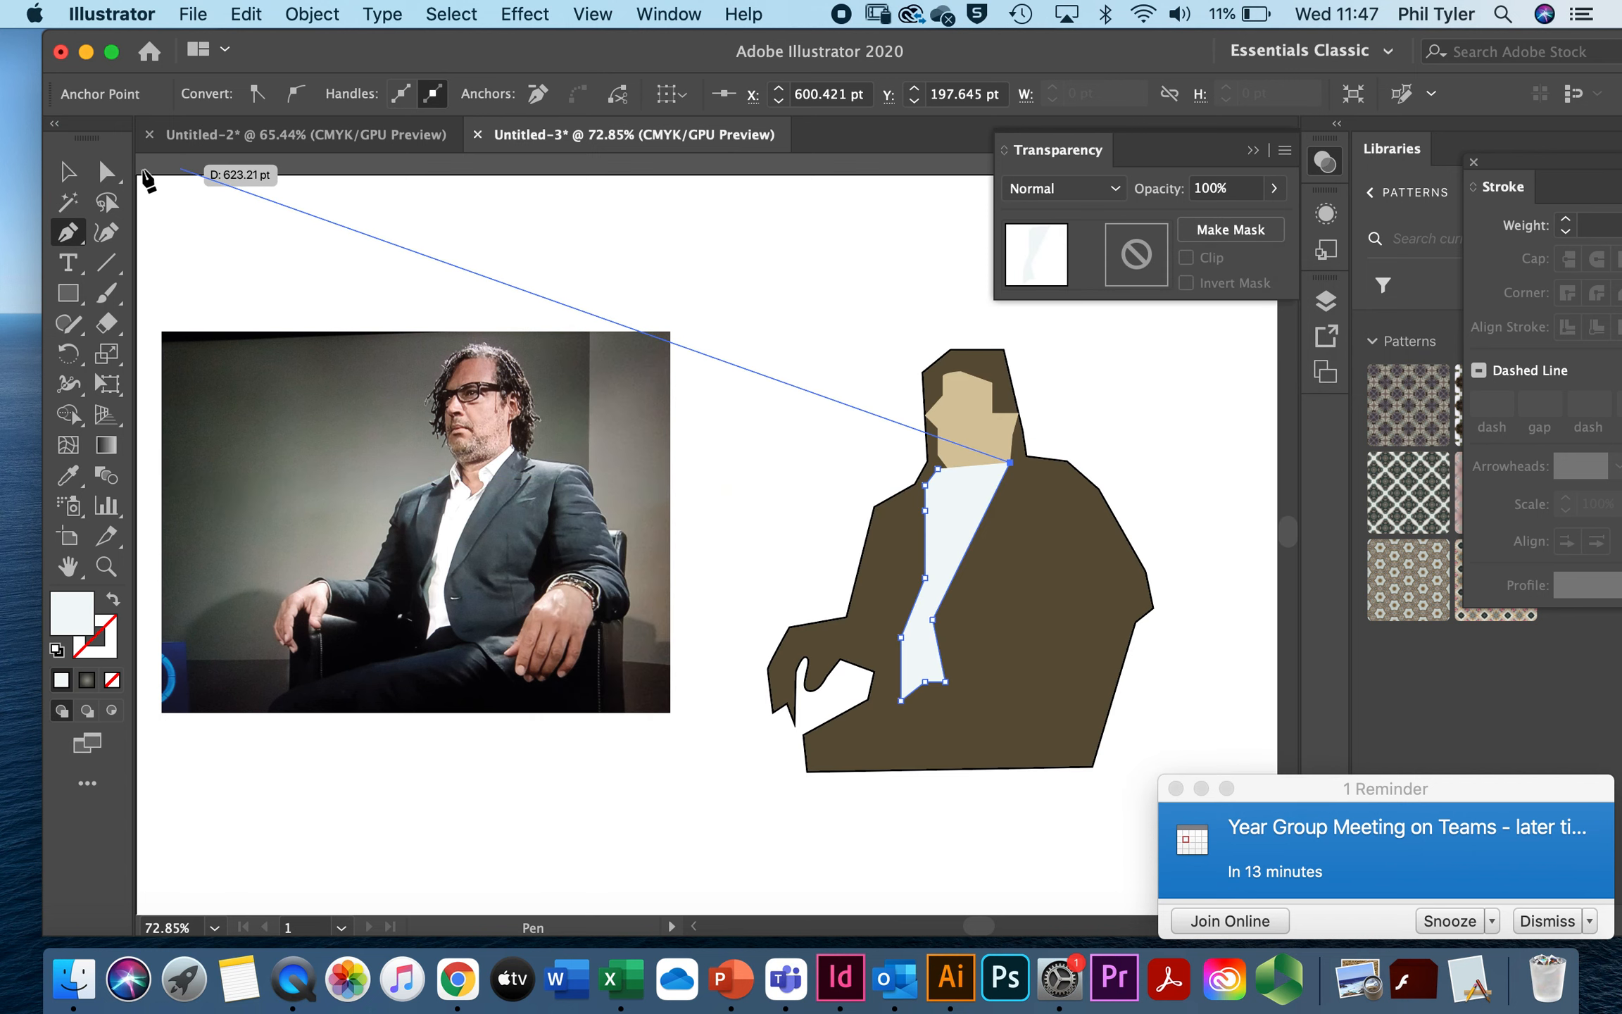
{"action": "left_click", "coordinate": [69, 172]}
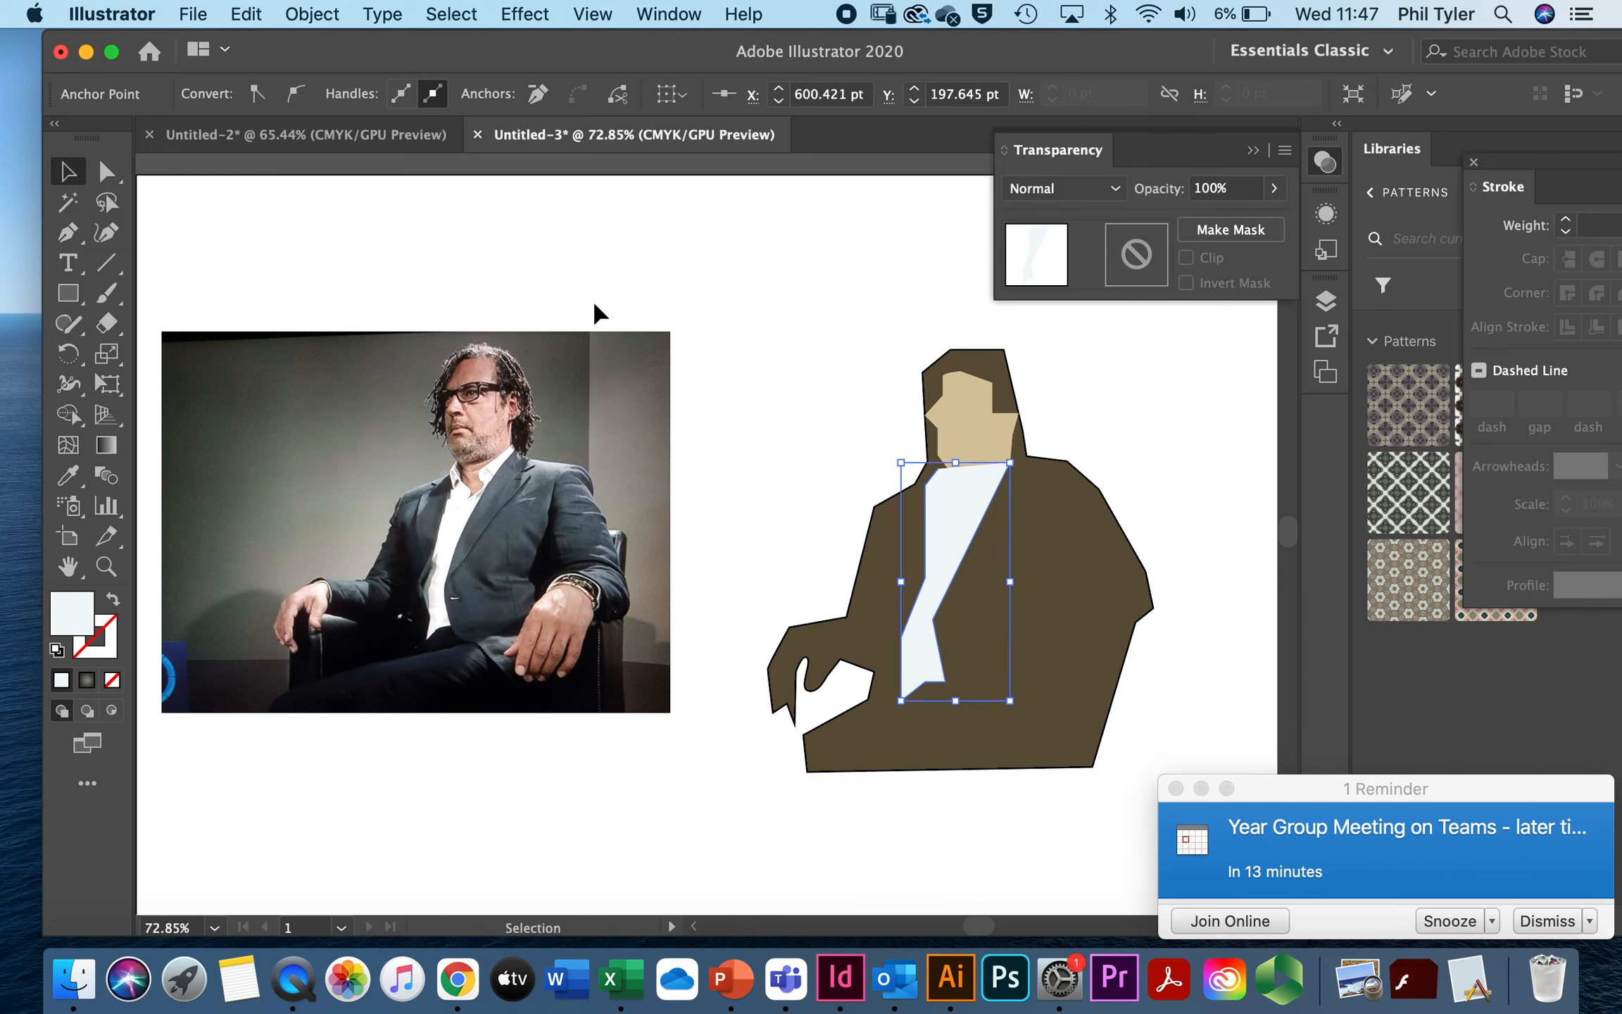
Step: Draw a shape over the hand on the chair arm with the Pen tool, from the wrist around to the knuckles
{"action": "left_click", "coordinate": [68, 234]}
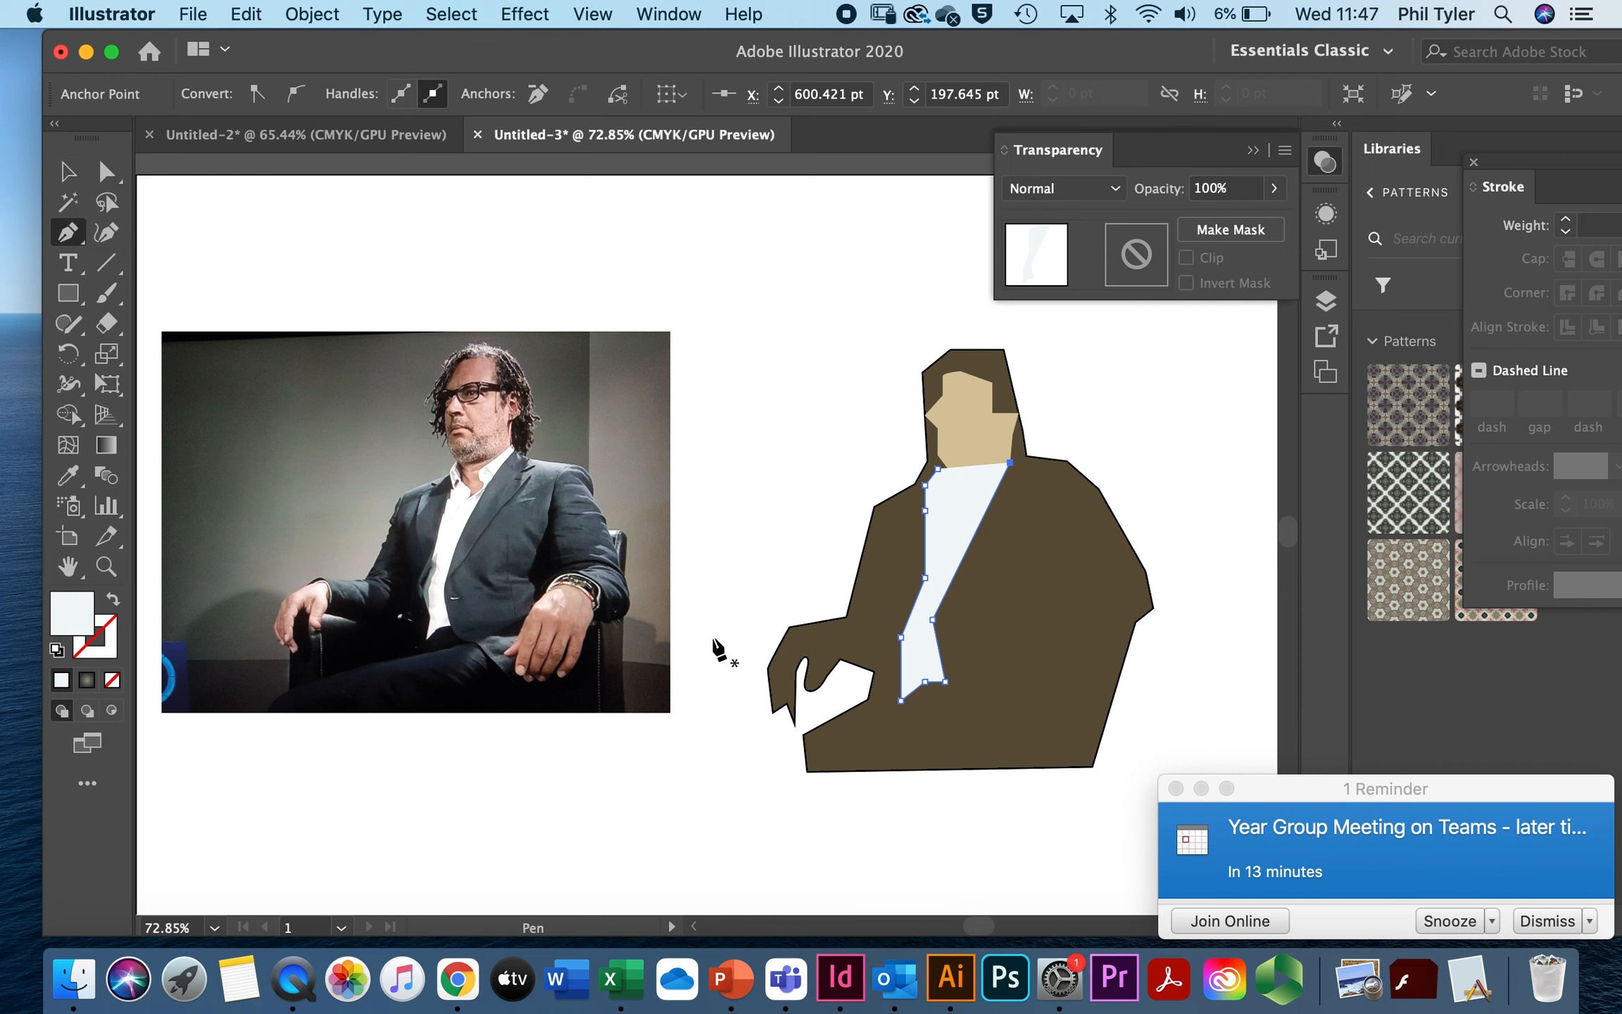
{"action": "left_click", "coordinate": [796, 626]}
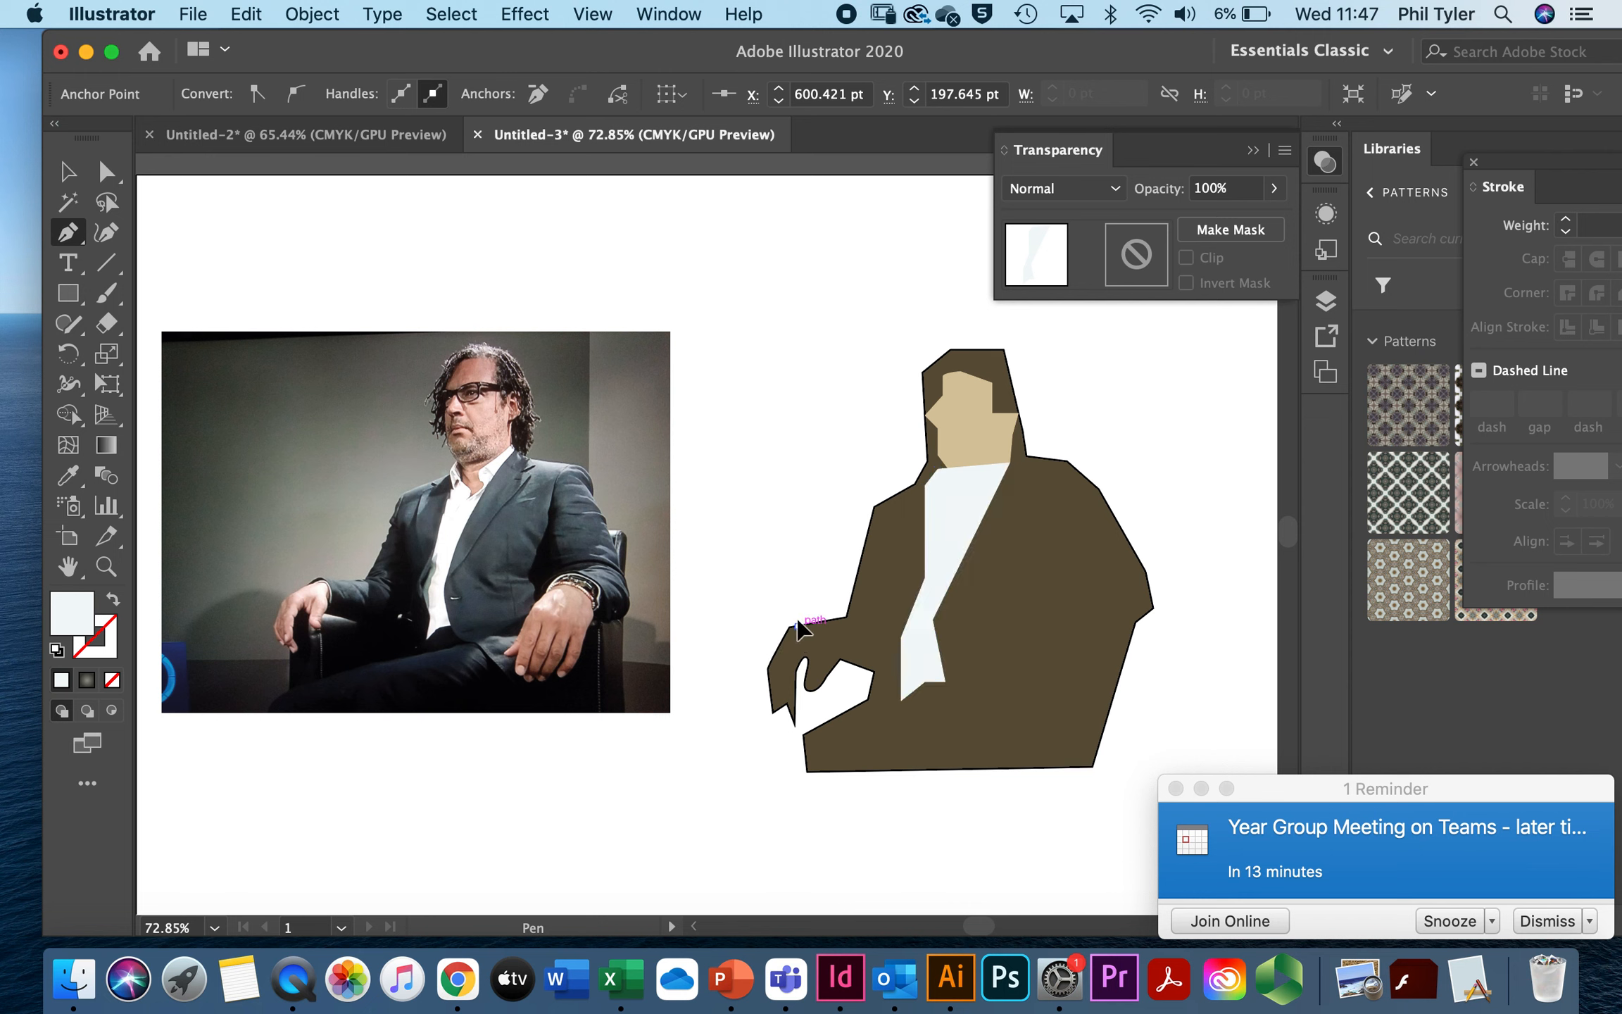
{"action": "left_click", "coordinate": [837, 619]}
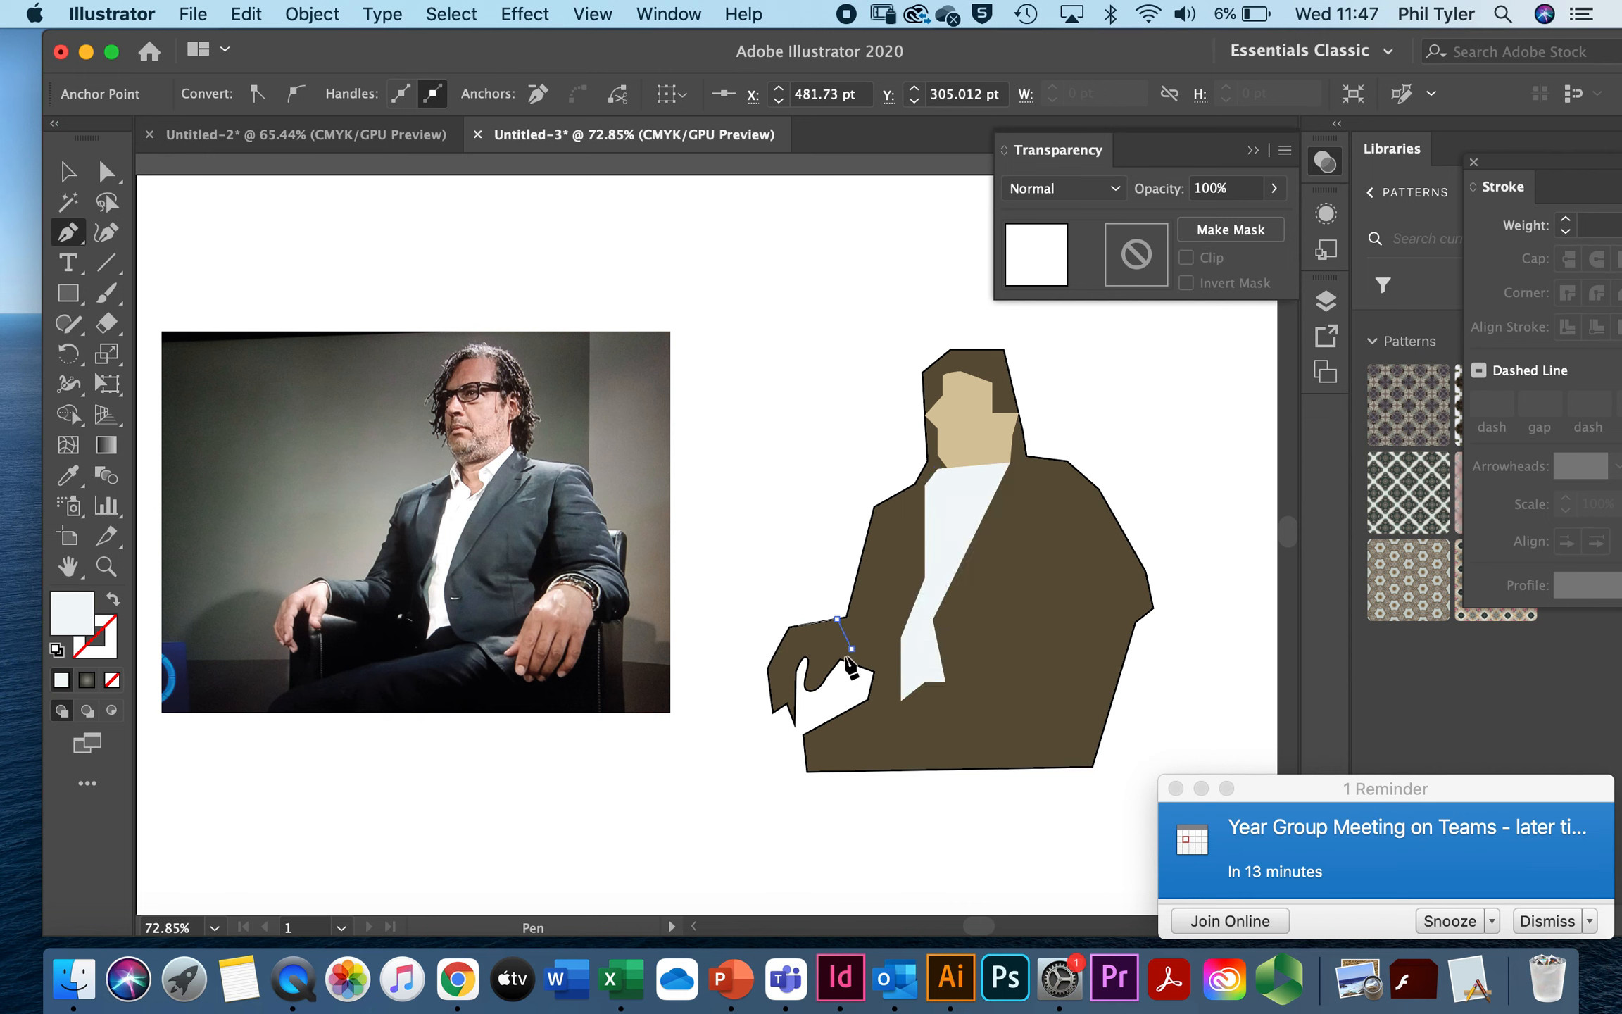
{"action": "left_click", "coordinate": [852, 647]}
{"action": "left_click", "coordinate": [826, 676]}
{"action": "left_click", "coordinate": [807, 669]}
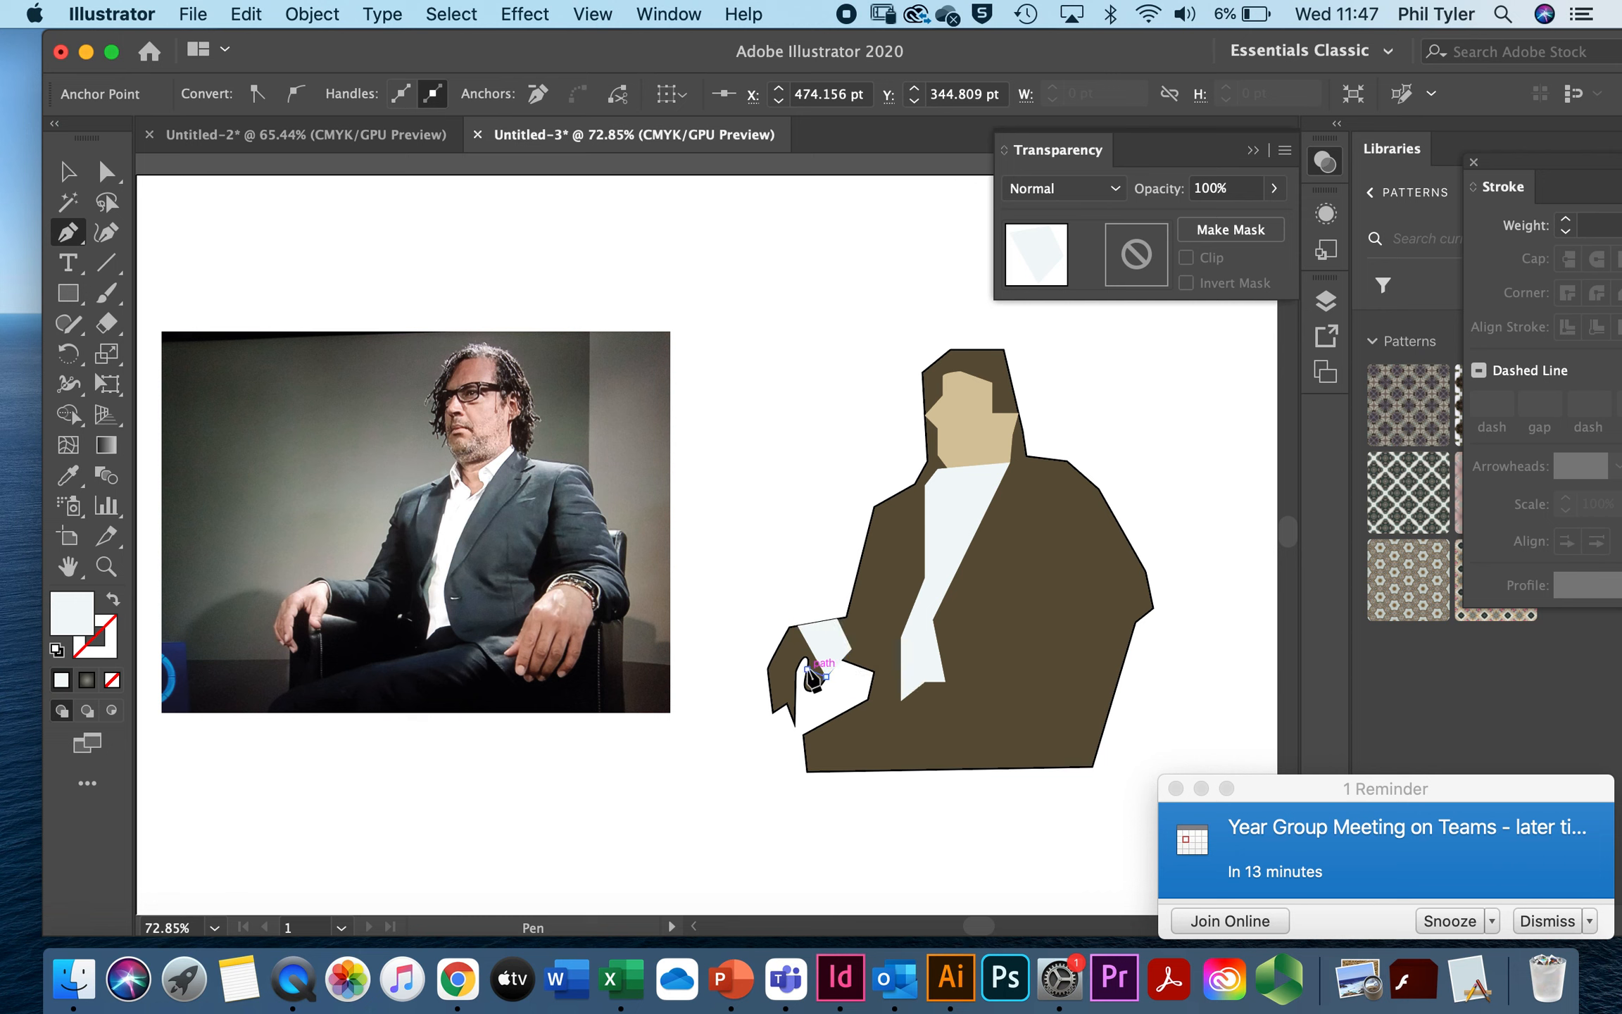
{"action": "left_click", "coordinate": [817, 642]}
{"action": "left_click", "coordinate": [798, 647]}
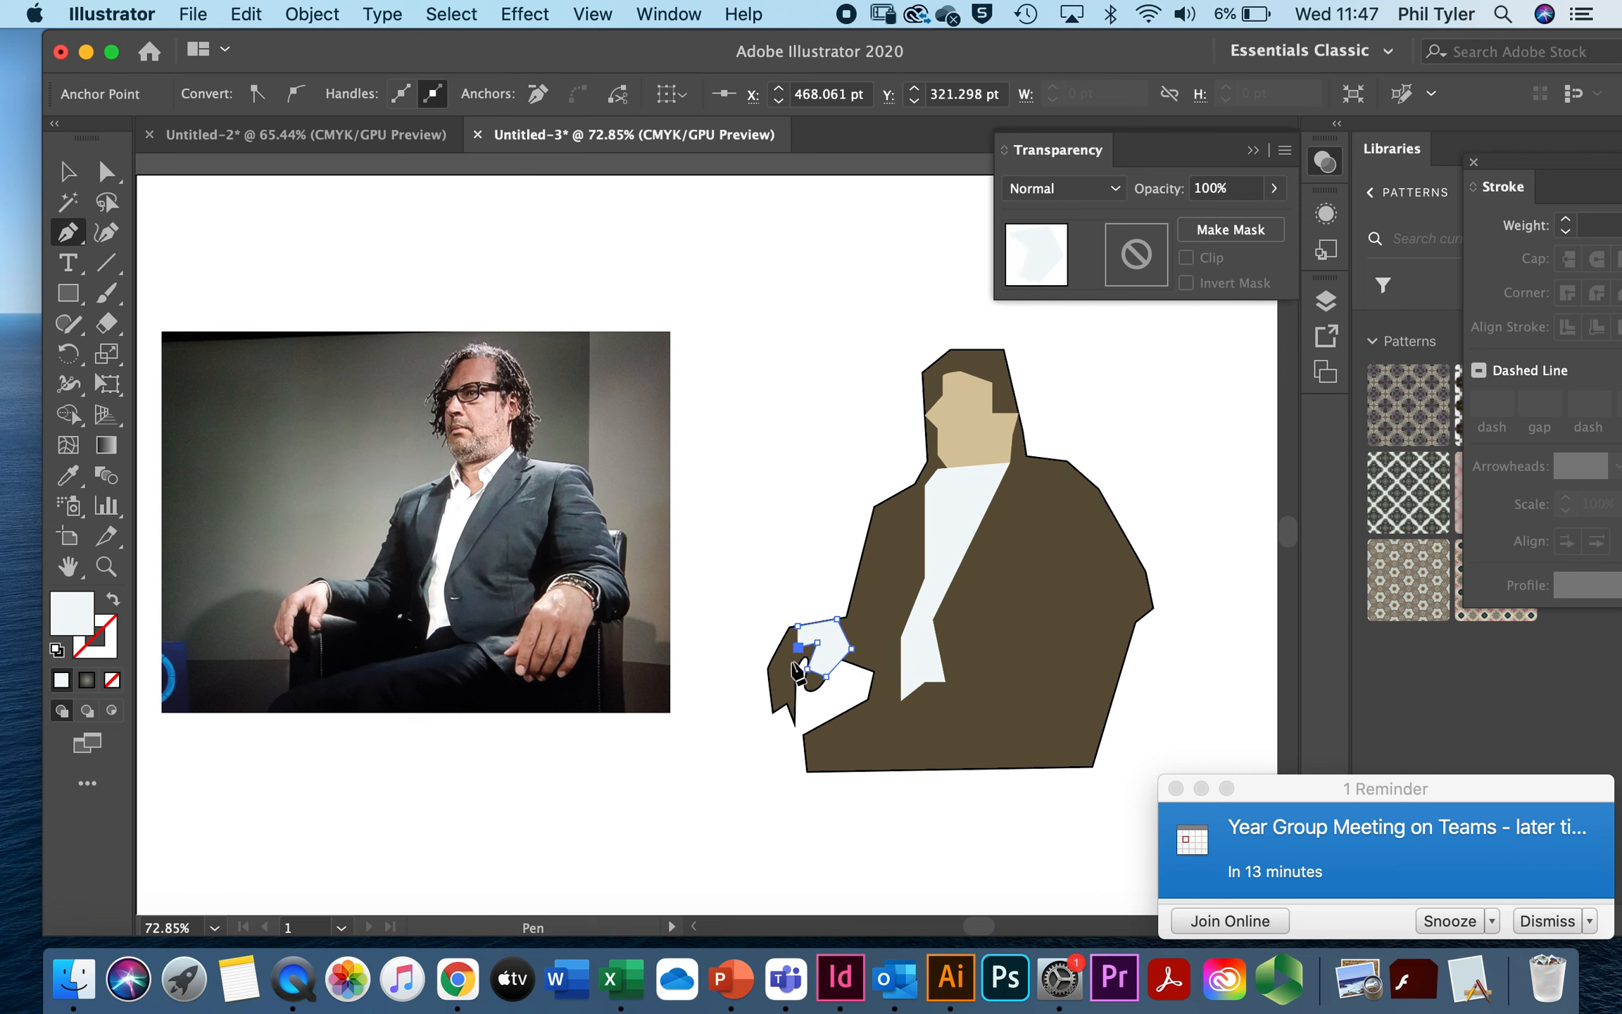
{"action": "left_click", "coordinate": [767, 661]}
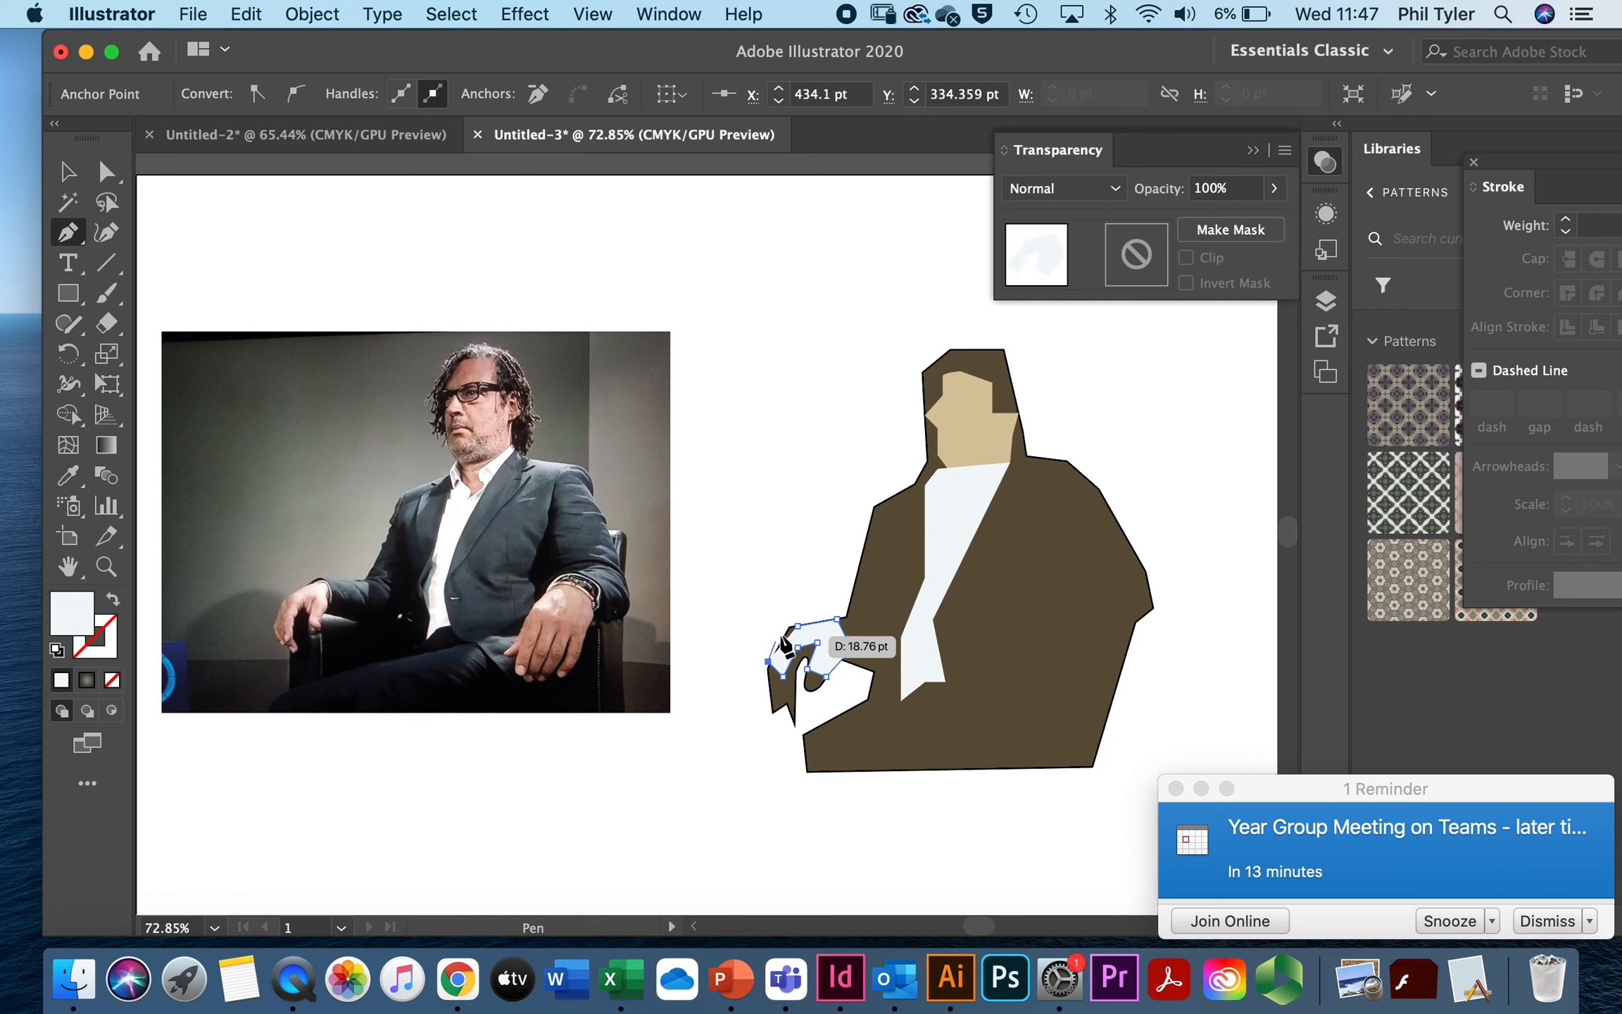
Step: Select the hand shape and lower its opacity to 53%
{"action": "left_click", "coordinate": [67, 171]}
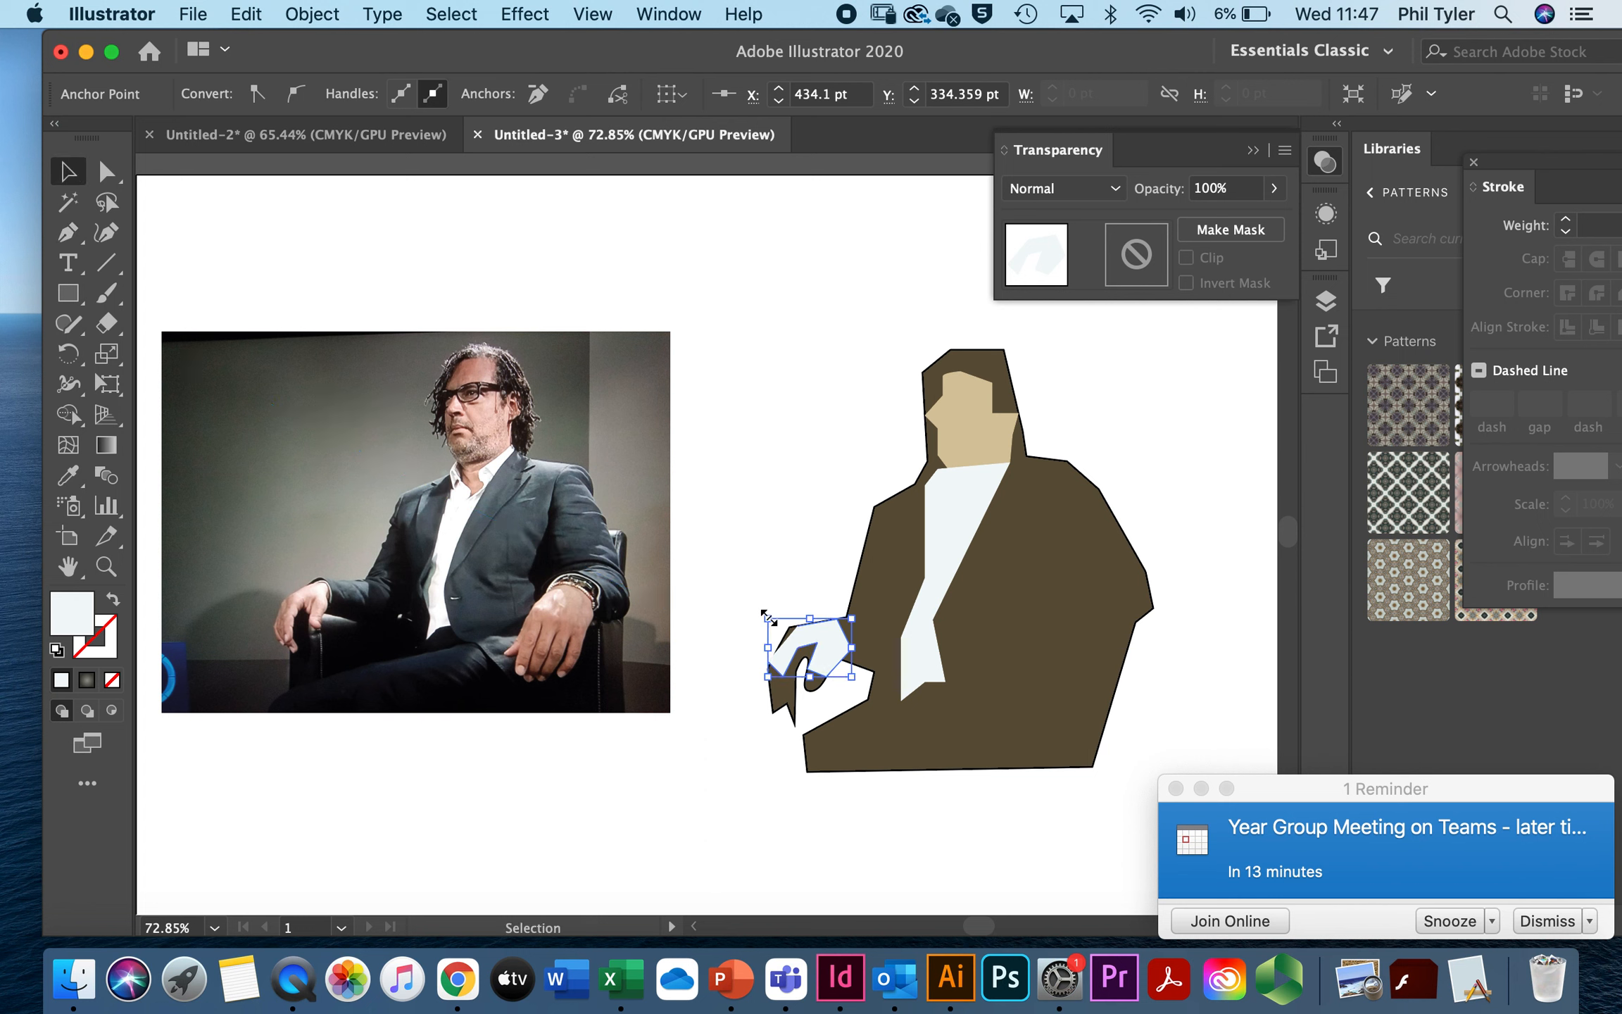
{"action": "left_click", "coordinate": [823, 621]}
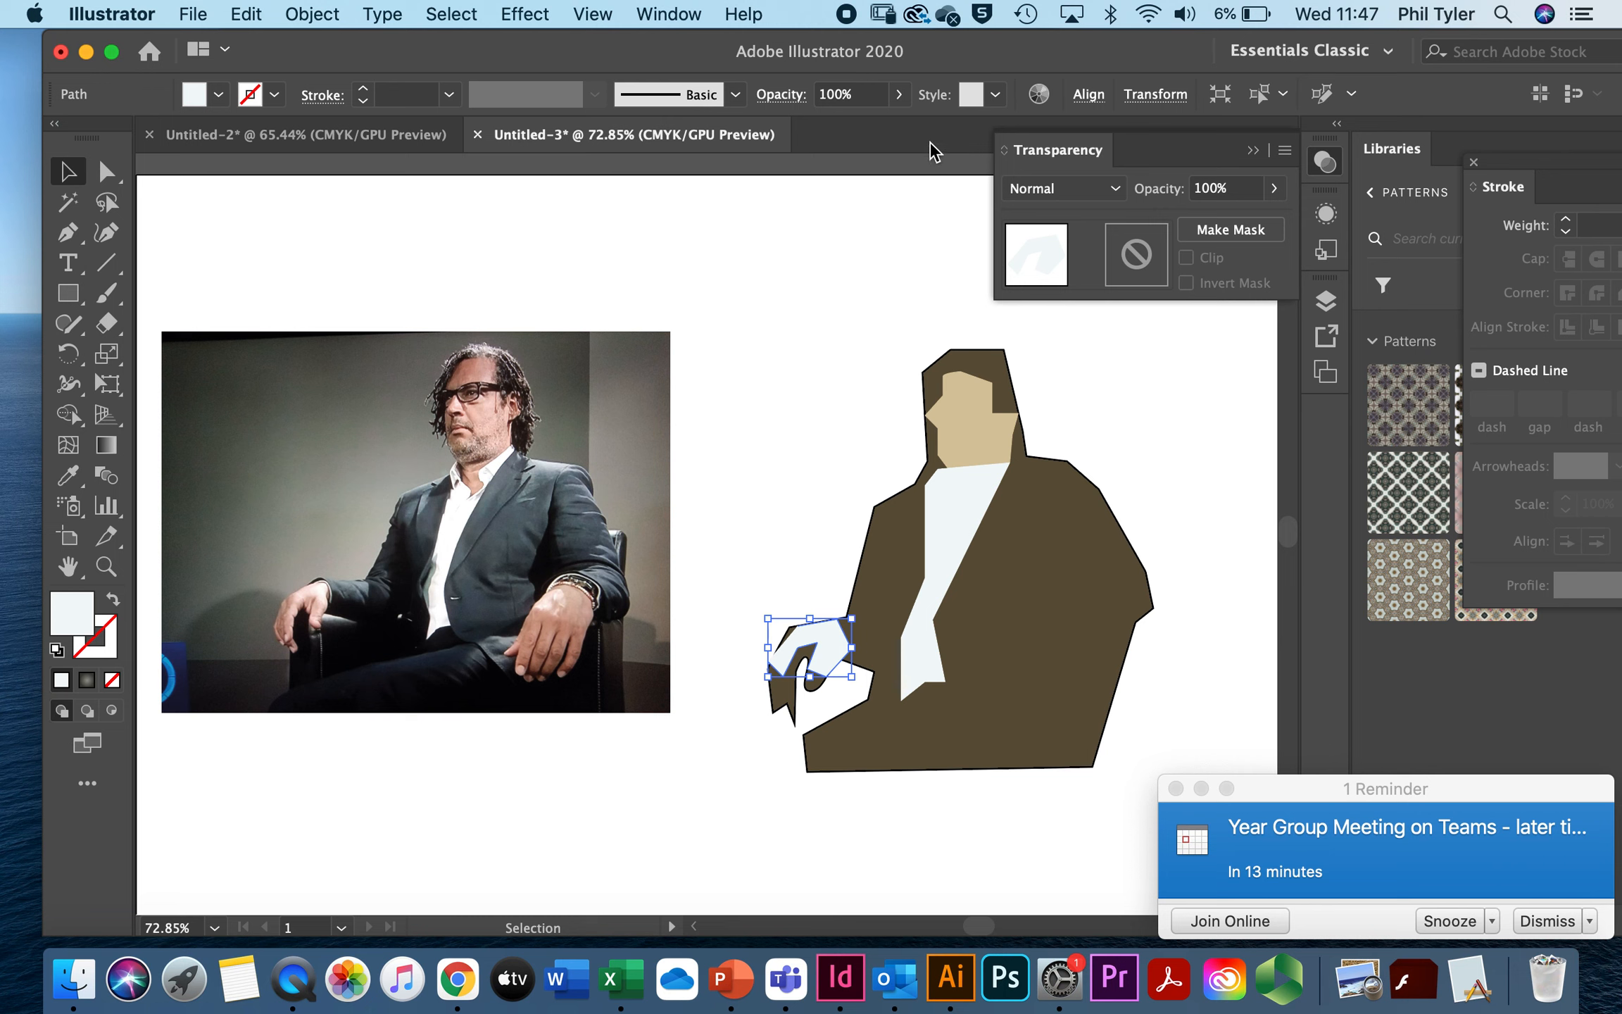
{"action": "left_click", "coordinate": [900, 94]}
{"action": "left_click_drag", "start_coordinate": [895, 125], "coordinate": [854, 128]}
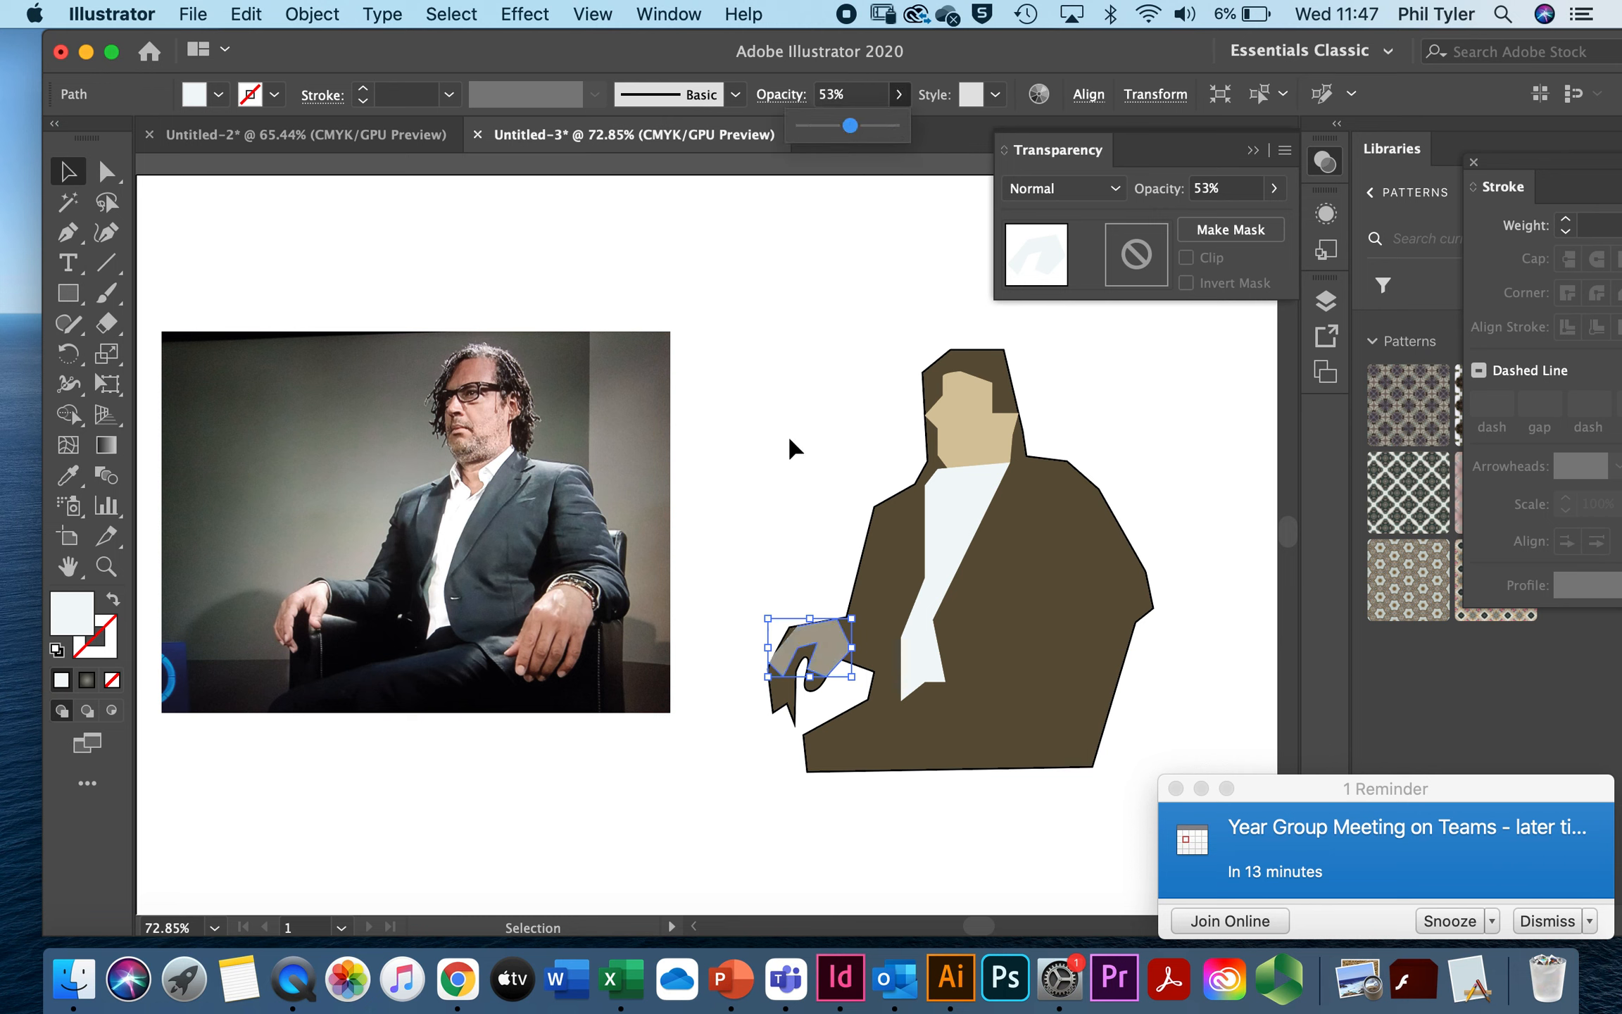
Step: Draw a closed shape for the second hand with the Pen tool over the lower jacket, including the protruding thumb
{"action": "left_click", "coordinate": [774, 469]}
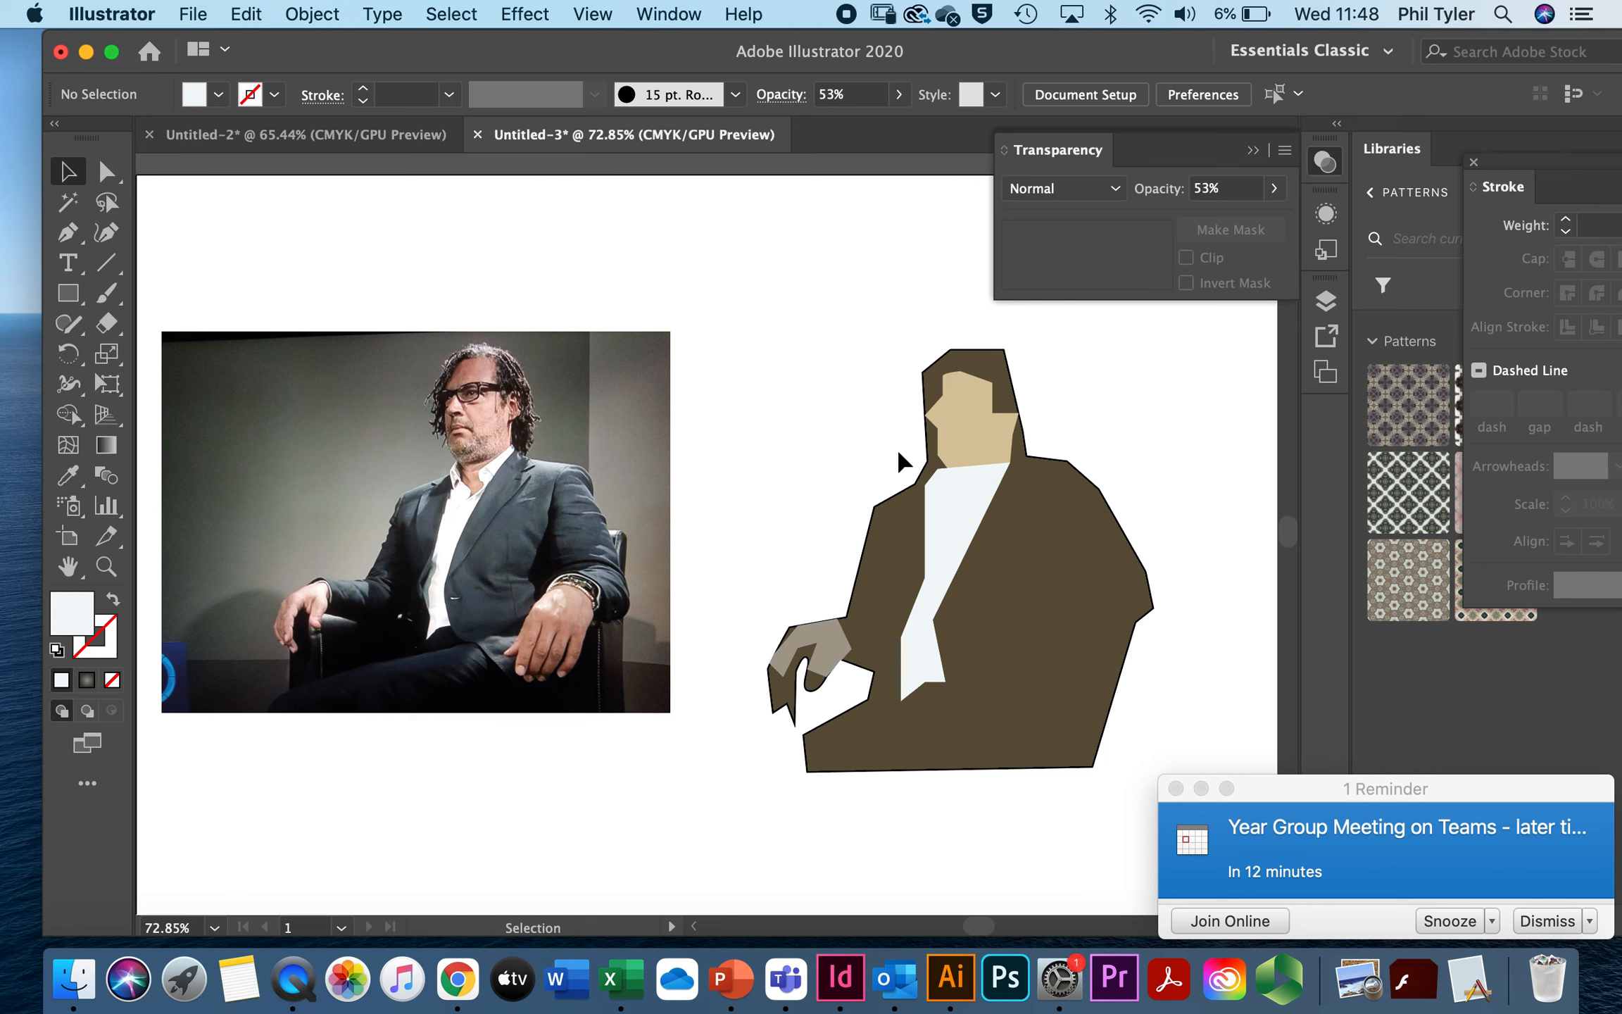
{"action": "left_click", "coordinate": [69, 232]}
{"action": "left_click", "coordinate": [1031, 634]}
{"action": "left_click", "coordinate": [1071, 624]}
{"action": "left_click", "coordinate": [1102, 648]}
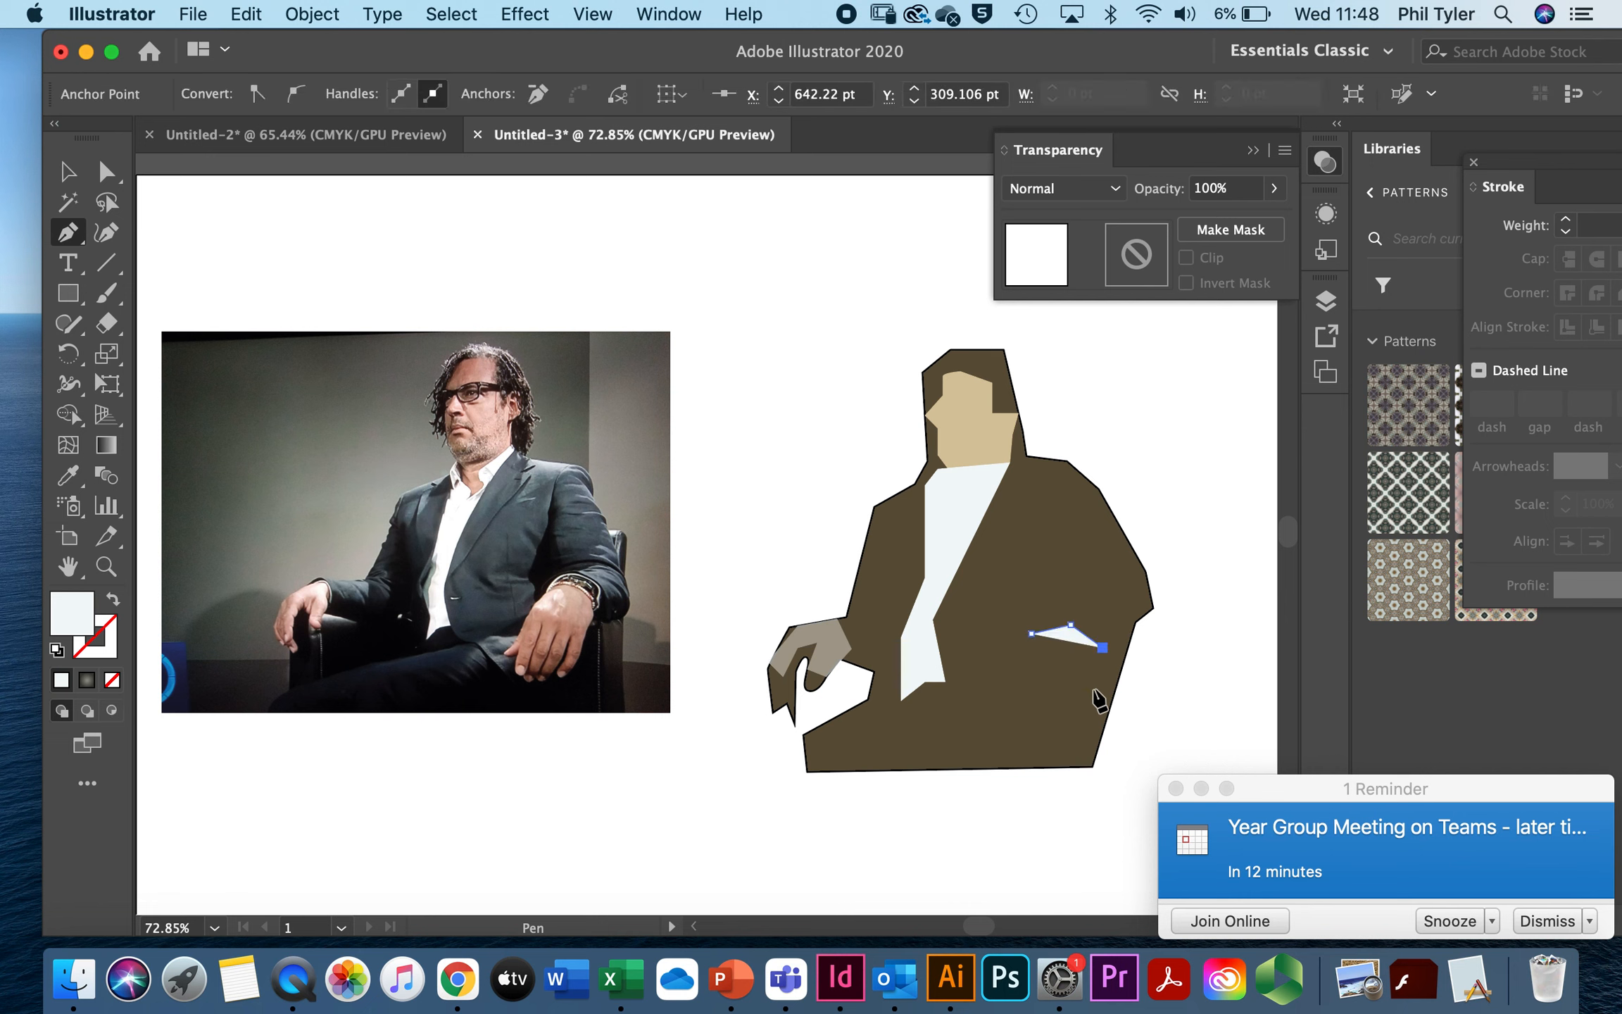
{"action": "left_click", "coordinate": [1080, 730]}
{"action": "left_click", "coordinate": [1055, 747]}
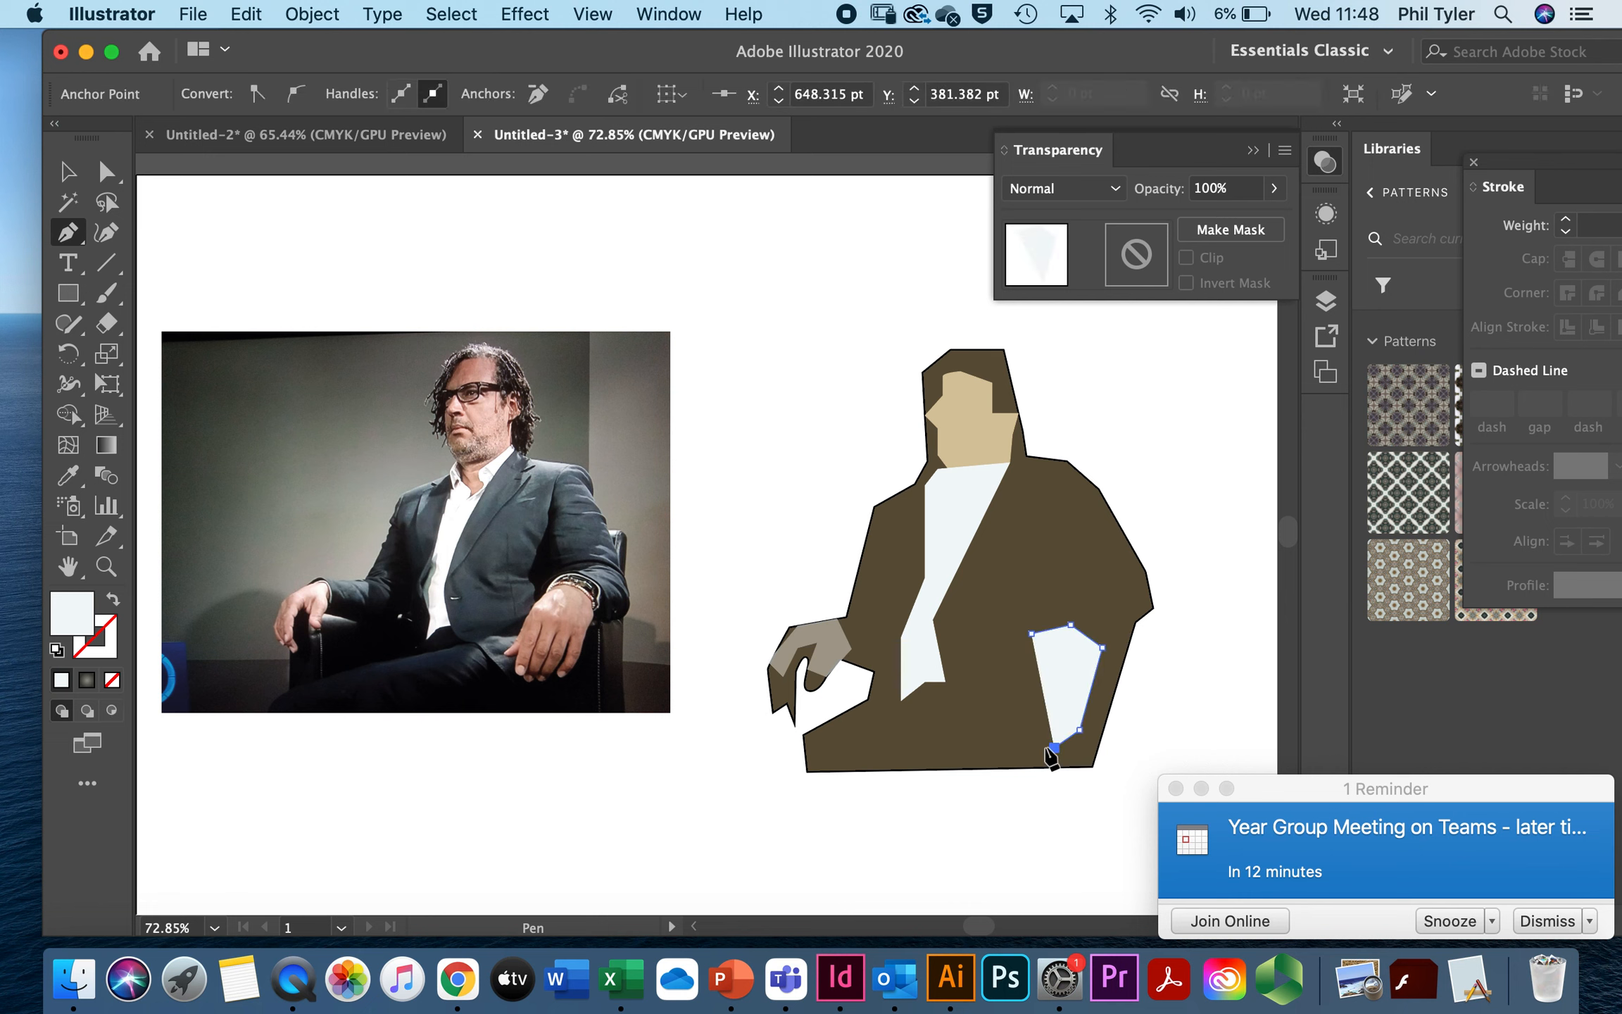
{"action": "left_click", "coordinate": [1032, 748]}
{"action": "left_click", "coordinate": [1011, 730]}
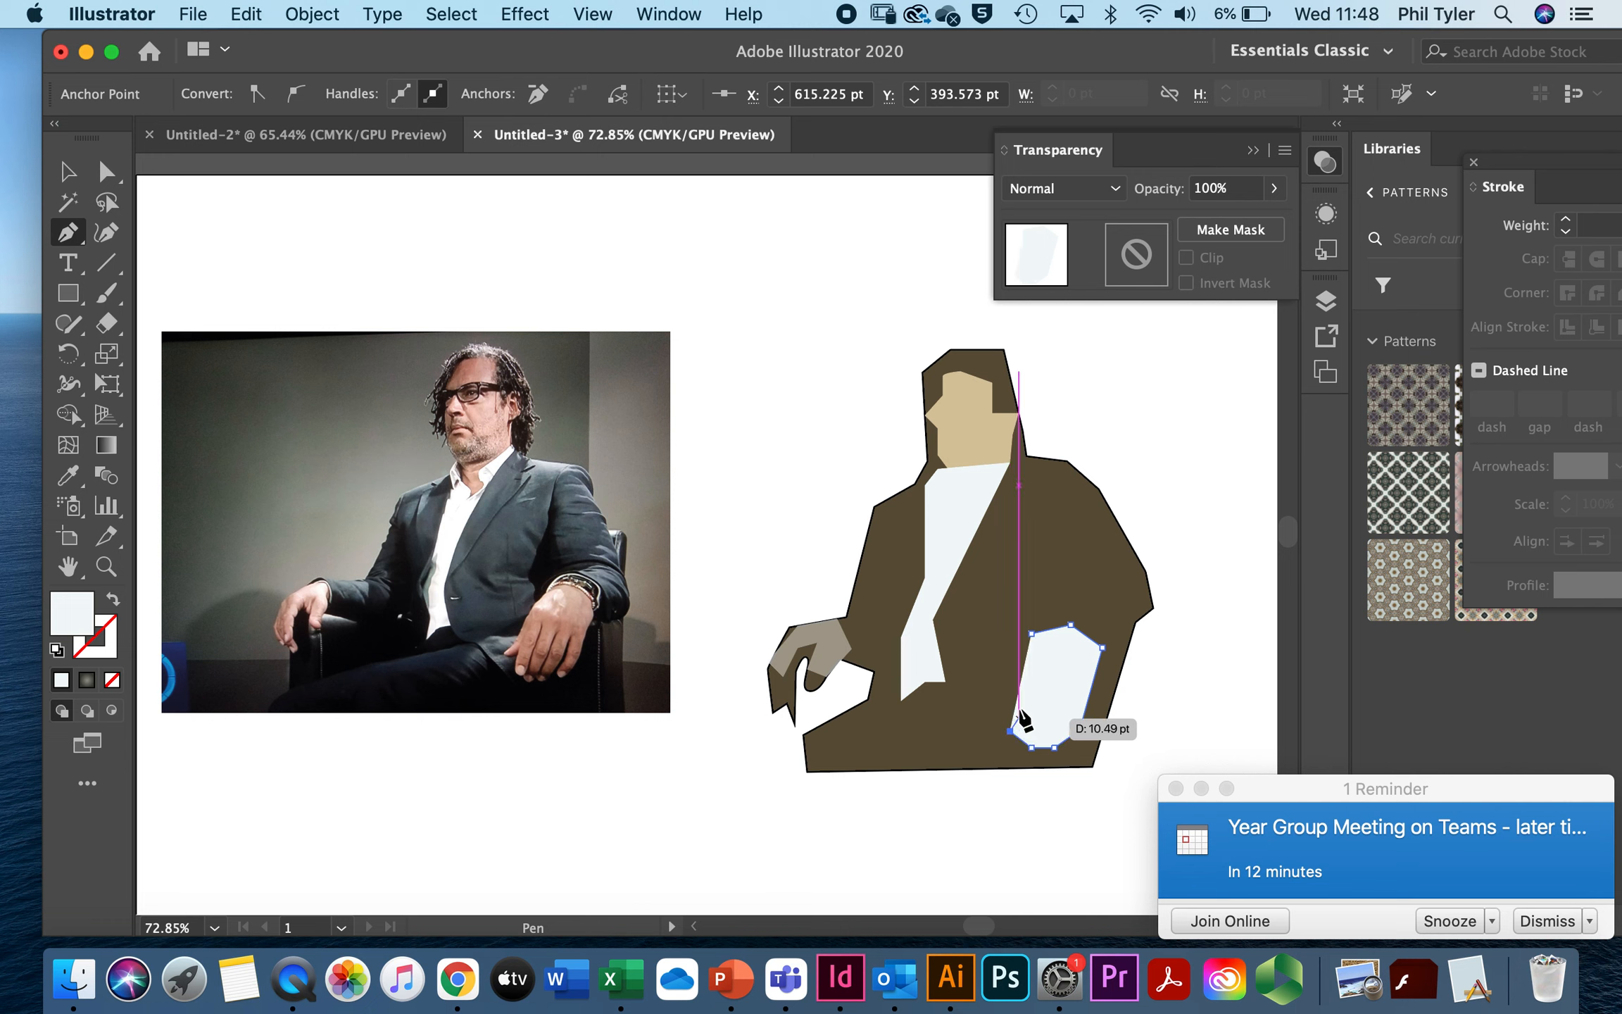
{"action": "left_click", "coordinate": [1011, 696]}
{"action": "left_click", "coordinate": [988, 693]}
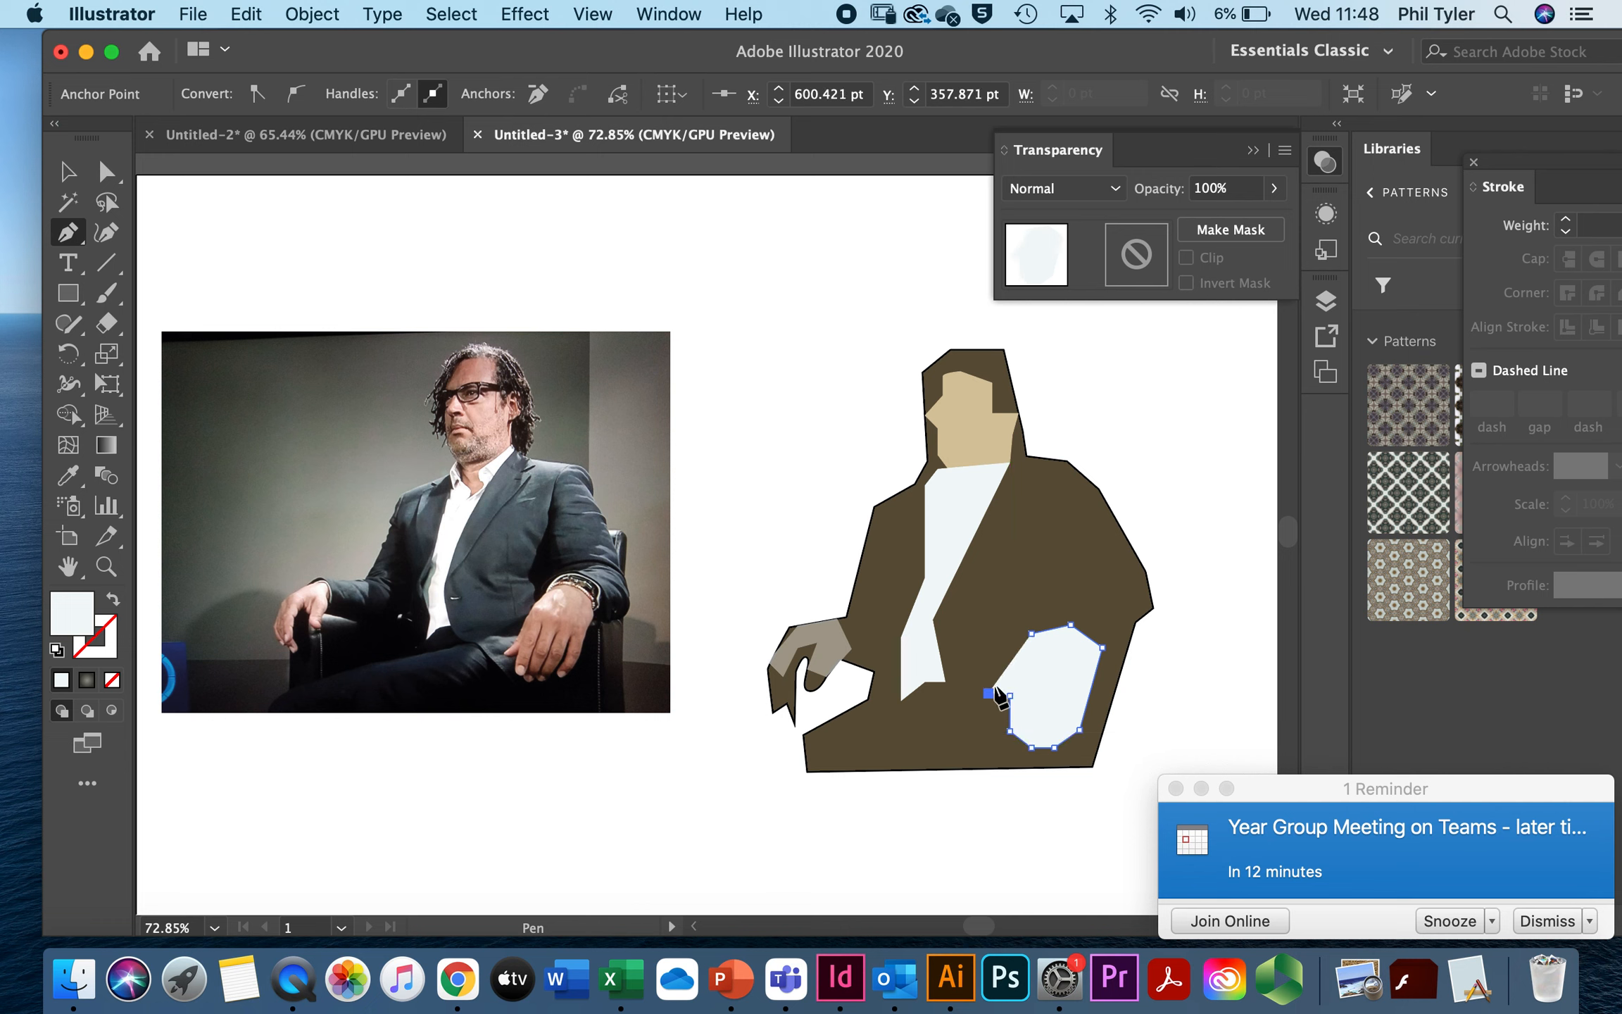
{"action": "left_click", "coordinate": [1002, 677]}
{"action": "left_click", "coordinate": [1018, 671]}
{"action": "left_click", "coordinate": [1034, 637]}
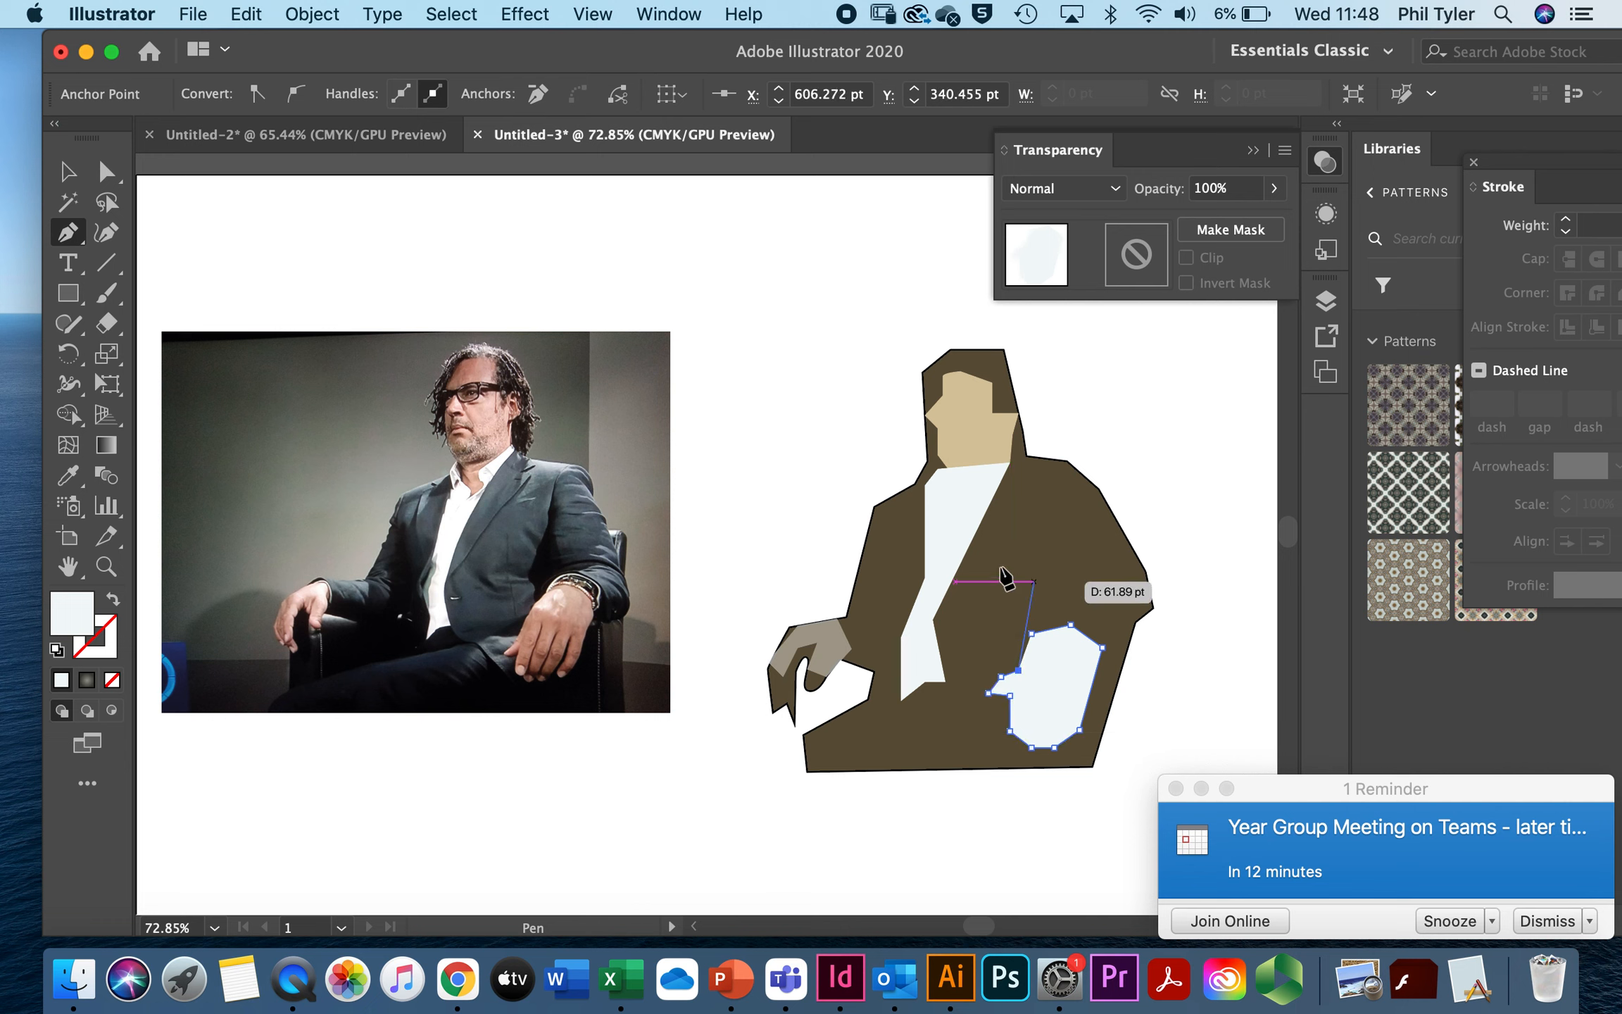
Step: Lower the opacity of the second hand shape to 73% and deselect it
{"action": "key", "text": "v"}
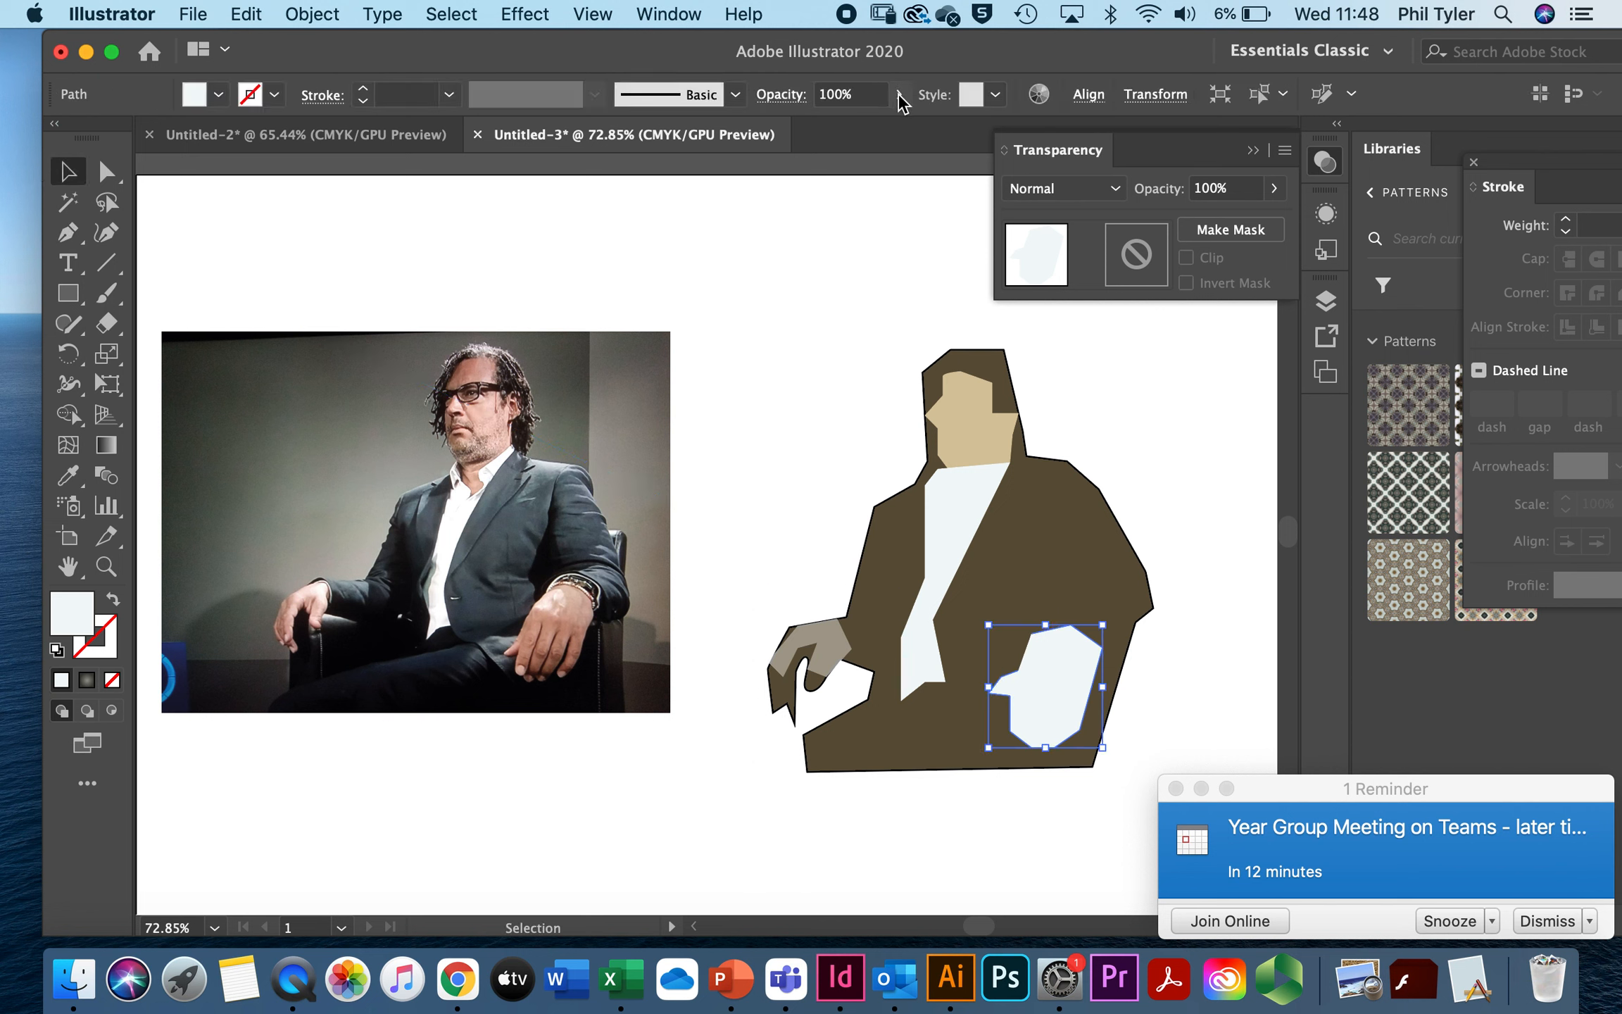
{"action": "left_click", "coordinate": [899, 94]}
{"action": "left_click_drag", "start_coordinate": [895, 128], "coordinate": [863, 128]}
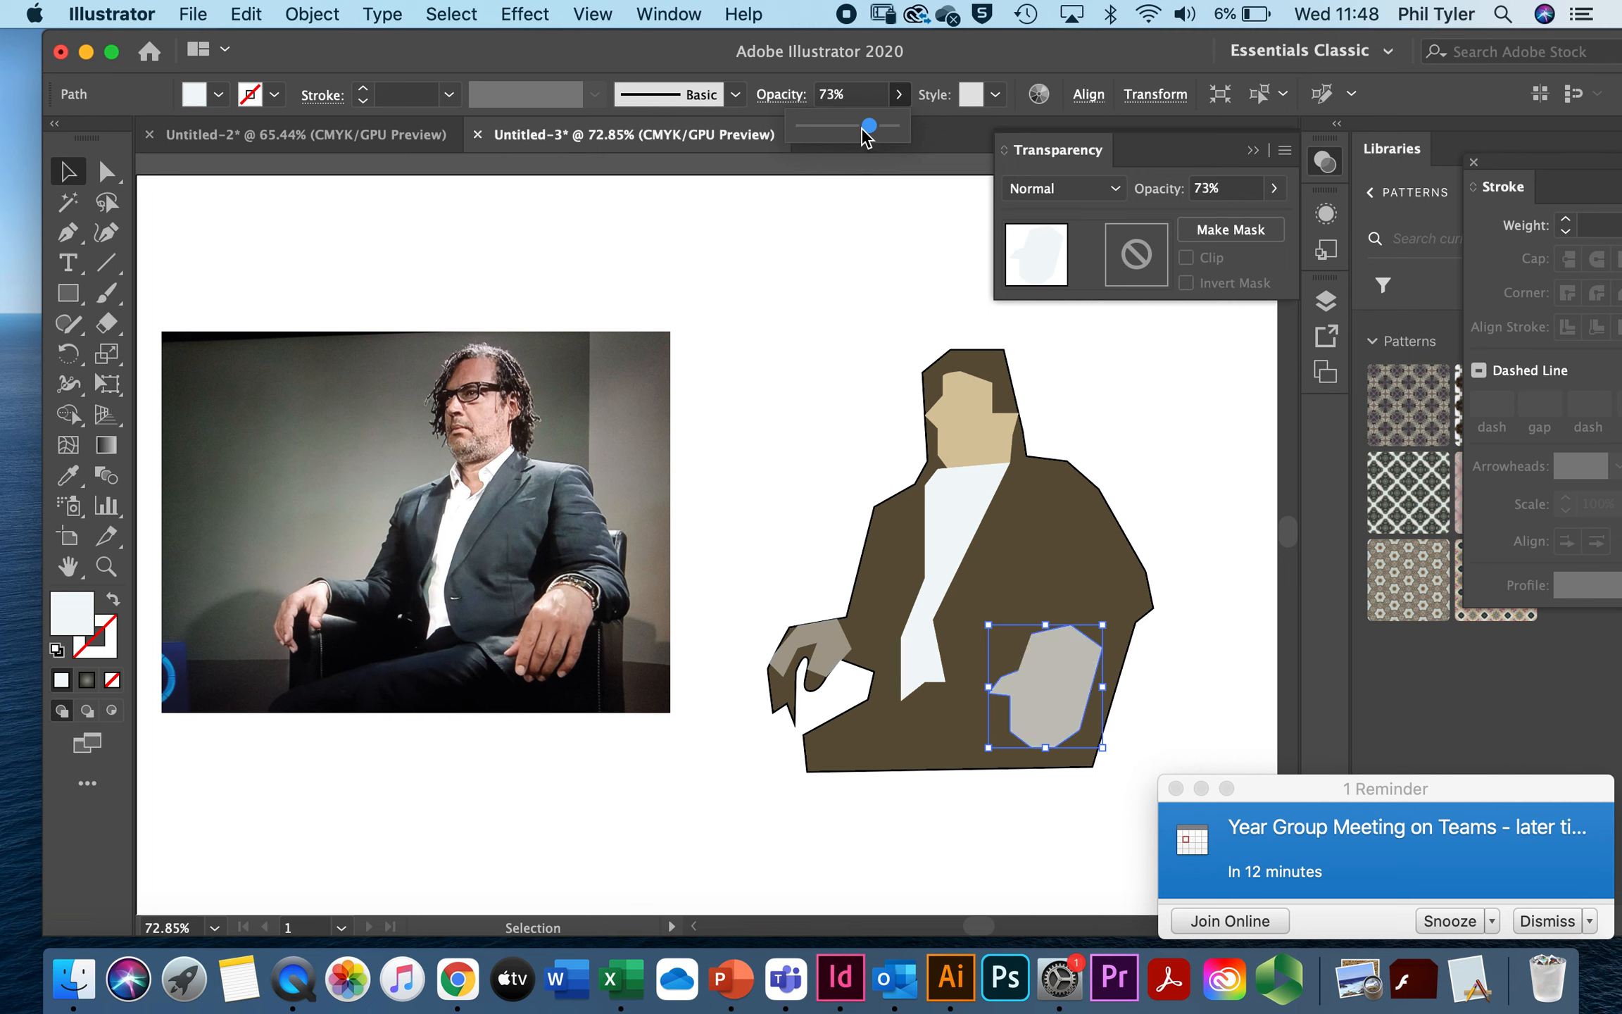
{"action": "left_click", "coordinate": [1156, 422]}
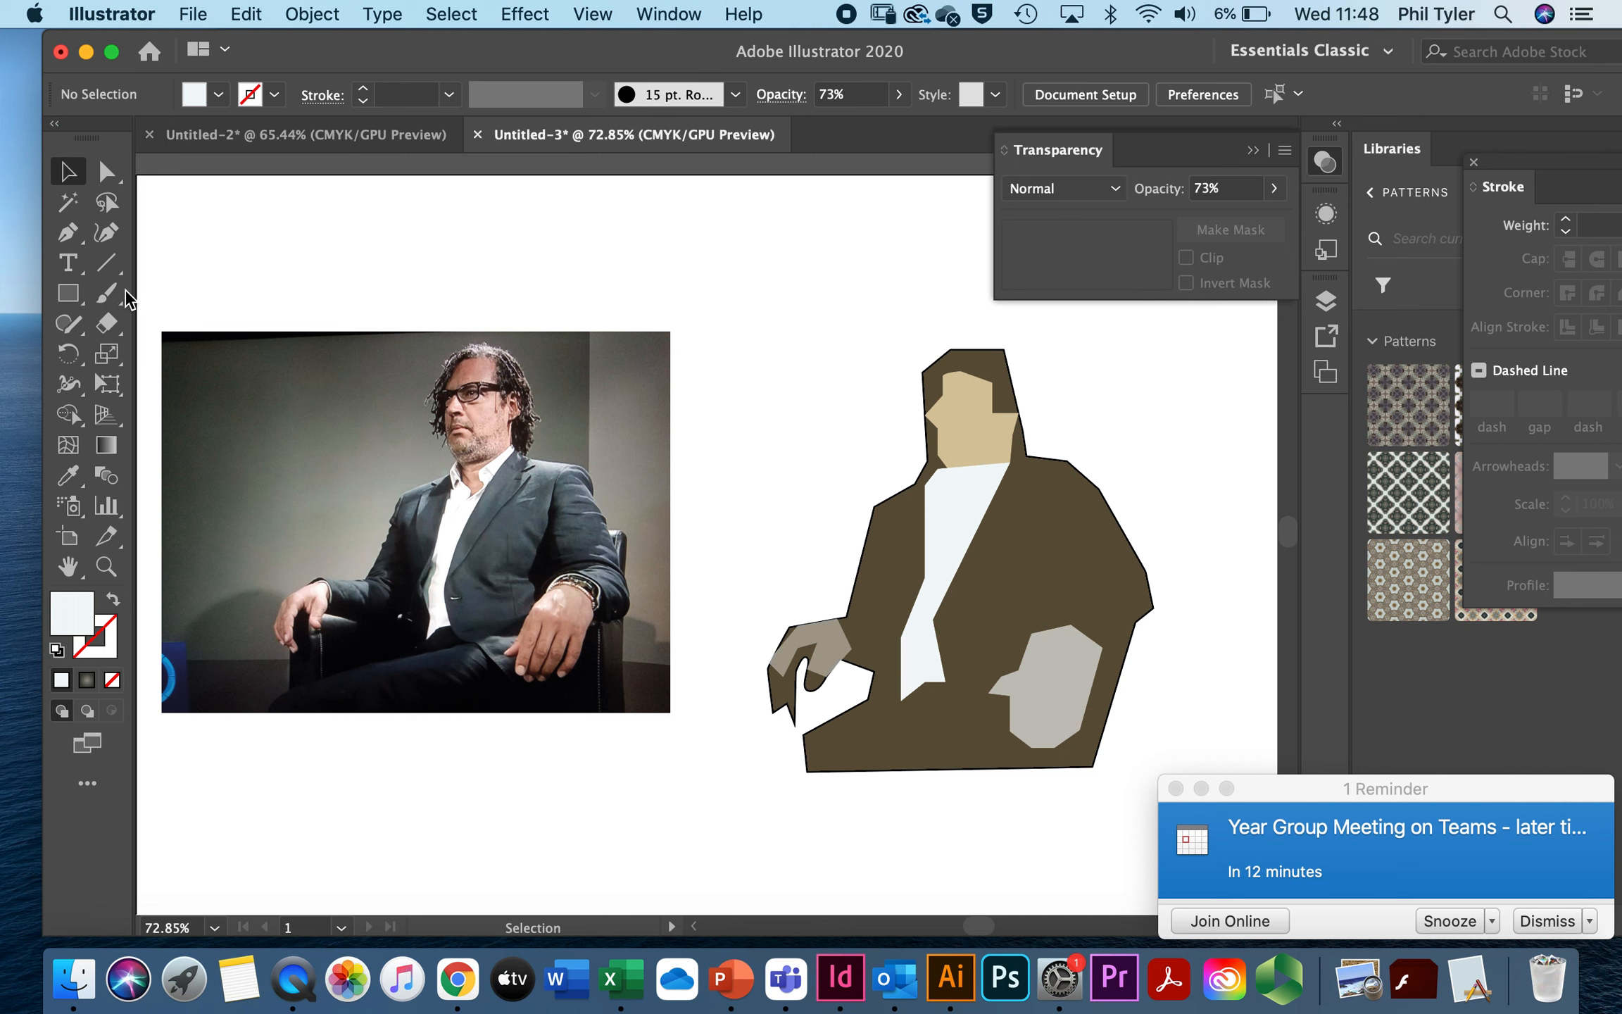
Step: Choose the Paintbrush with the 15 pt. Round calligraphic brush and review its brush options, keeping them as set
{"action": "left_click", "coordinate": [107, 301]}
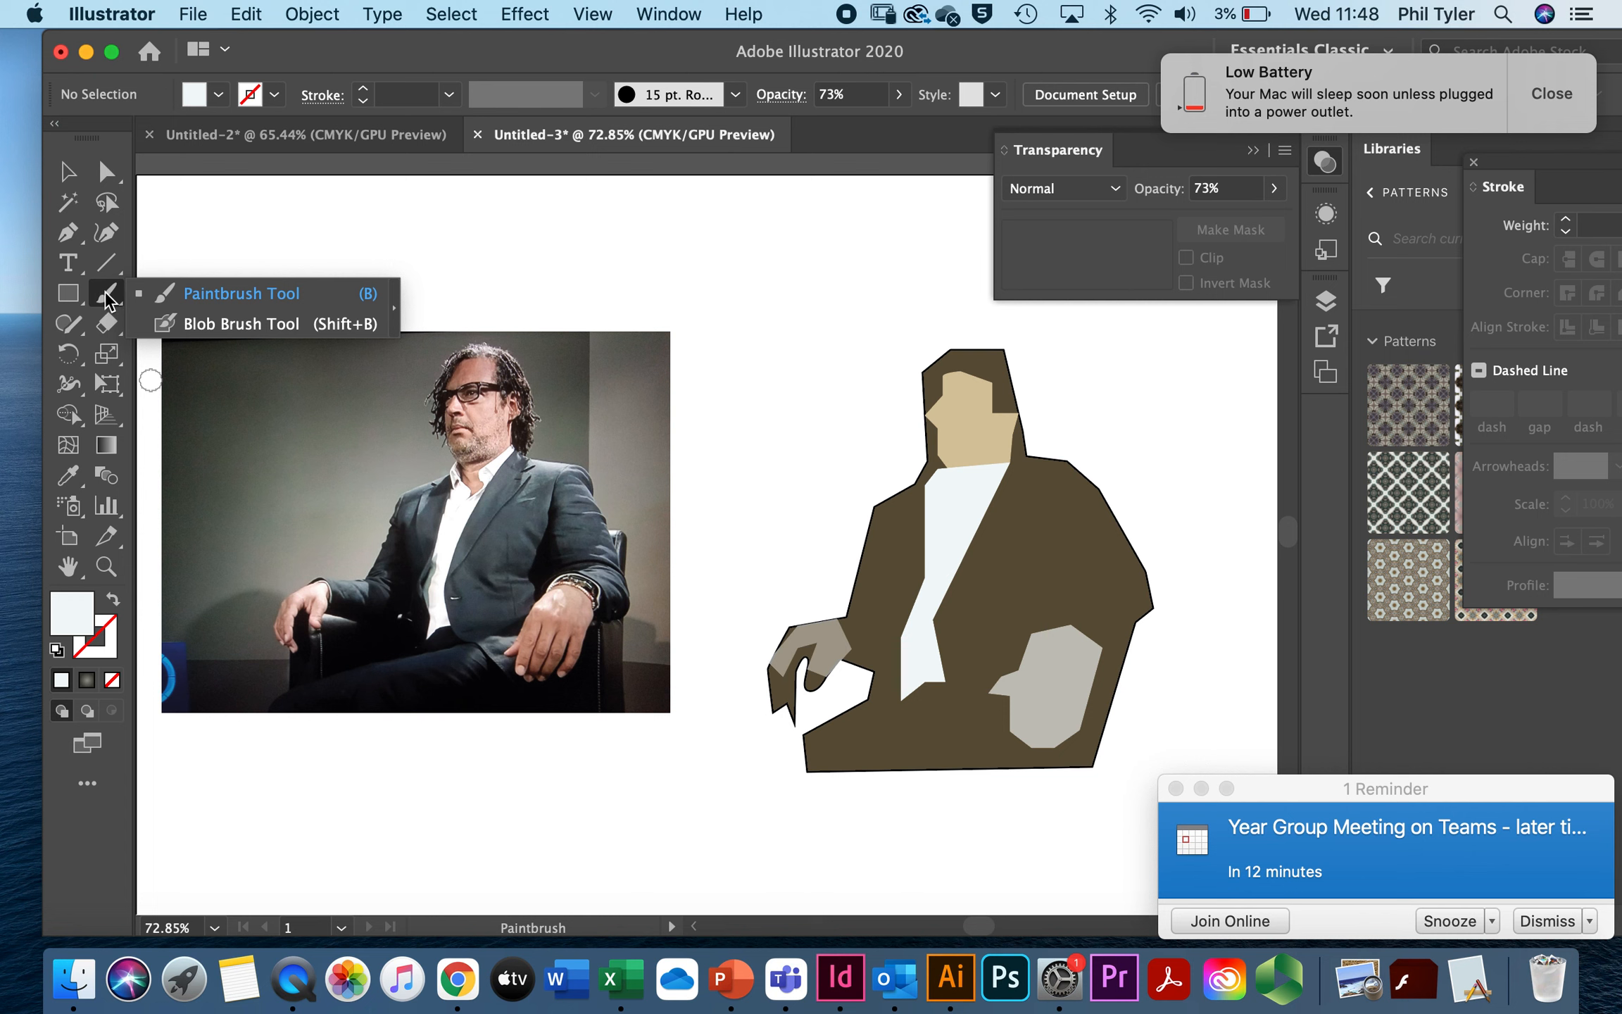
{"action": "left_click", "coordinate": [105, 296]}
{"action": "left_click", "coordinate": [674, 92]}
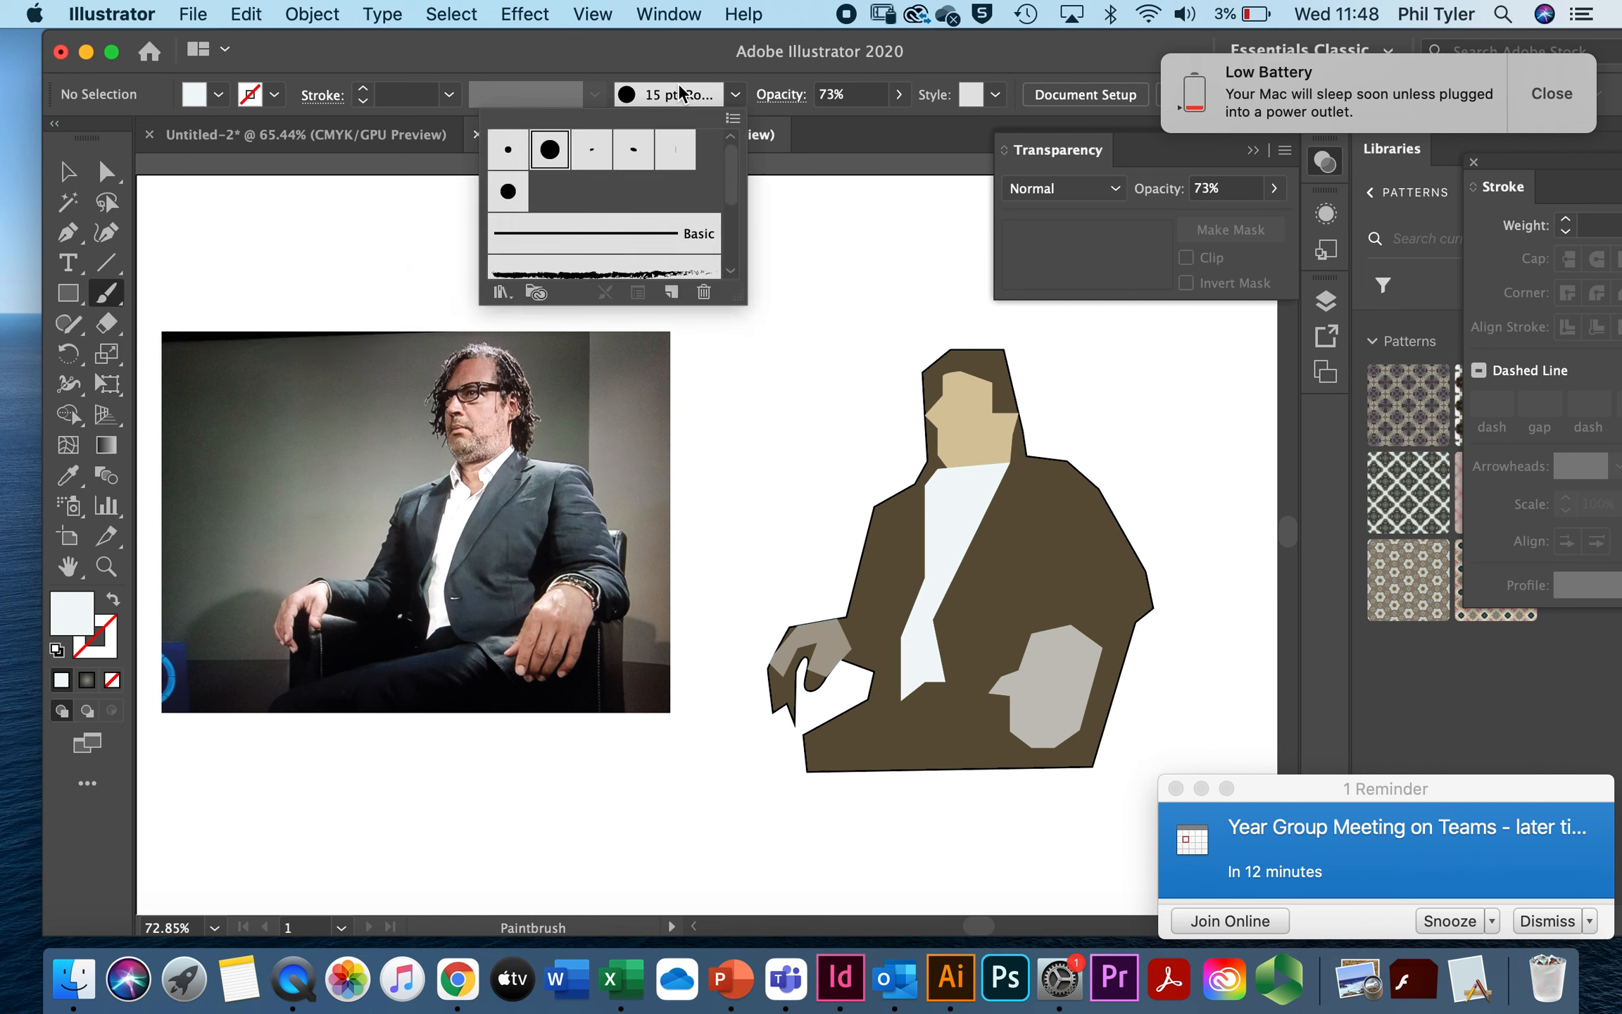
{"action": "left_click", "coordinate": [551, 150]}
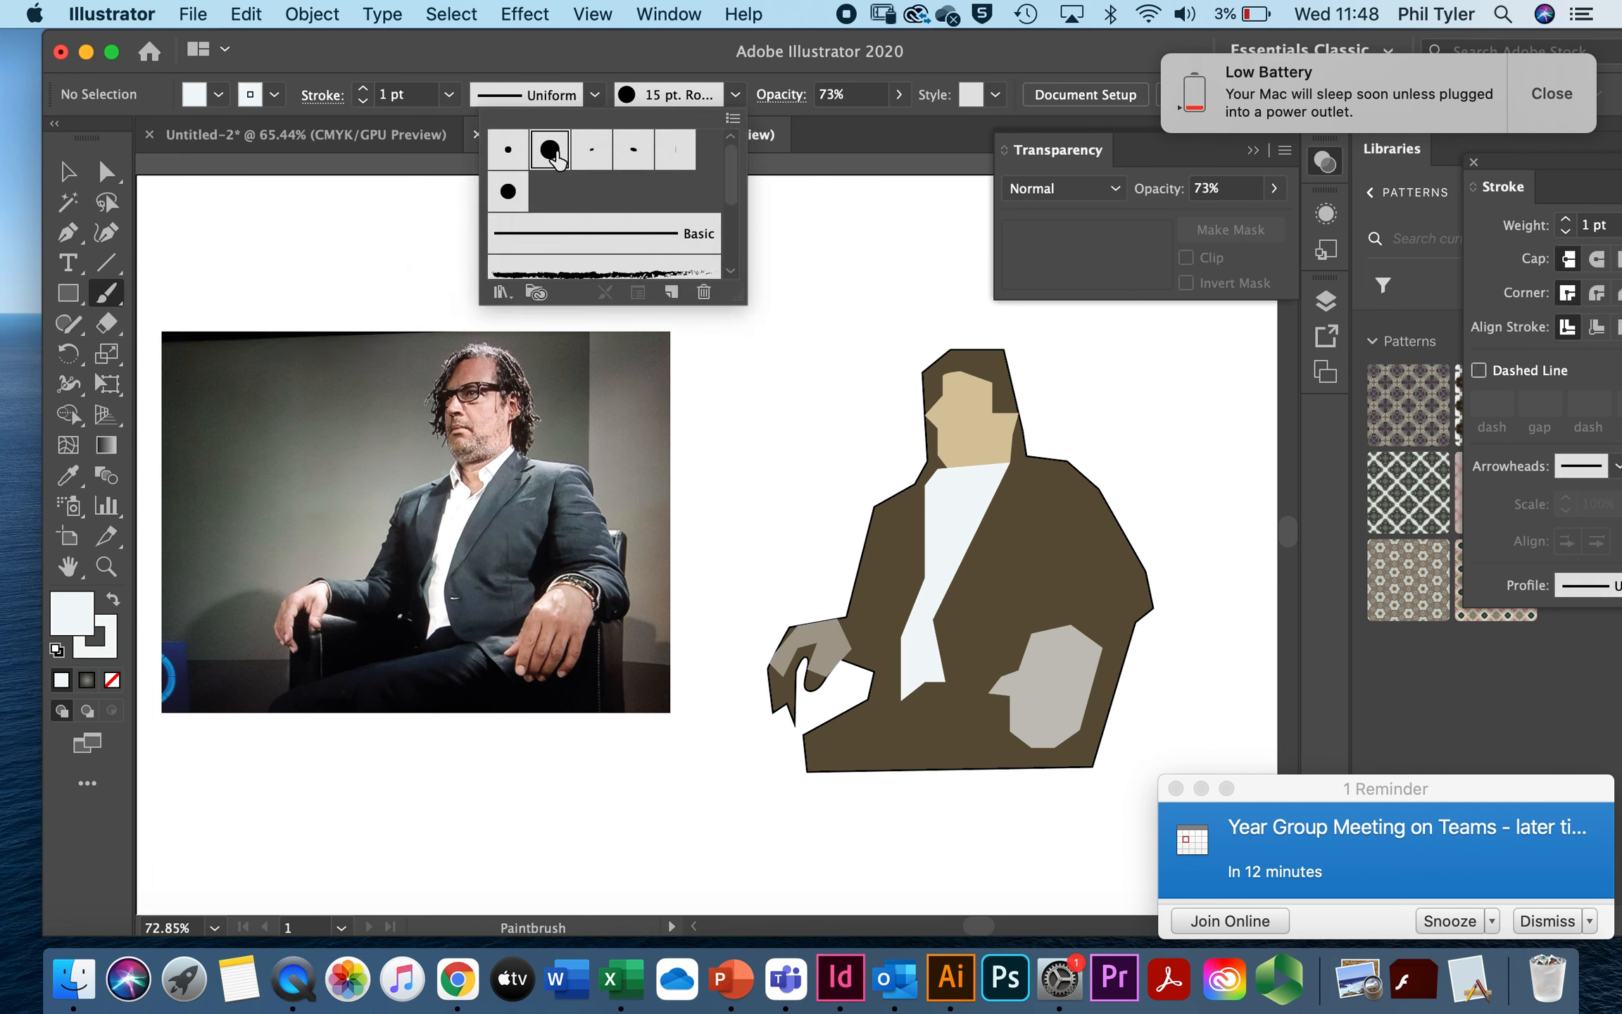
{"action": "double_click", "coordinate": [551, 150]}
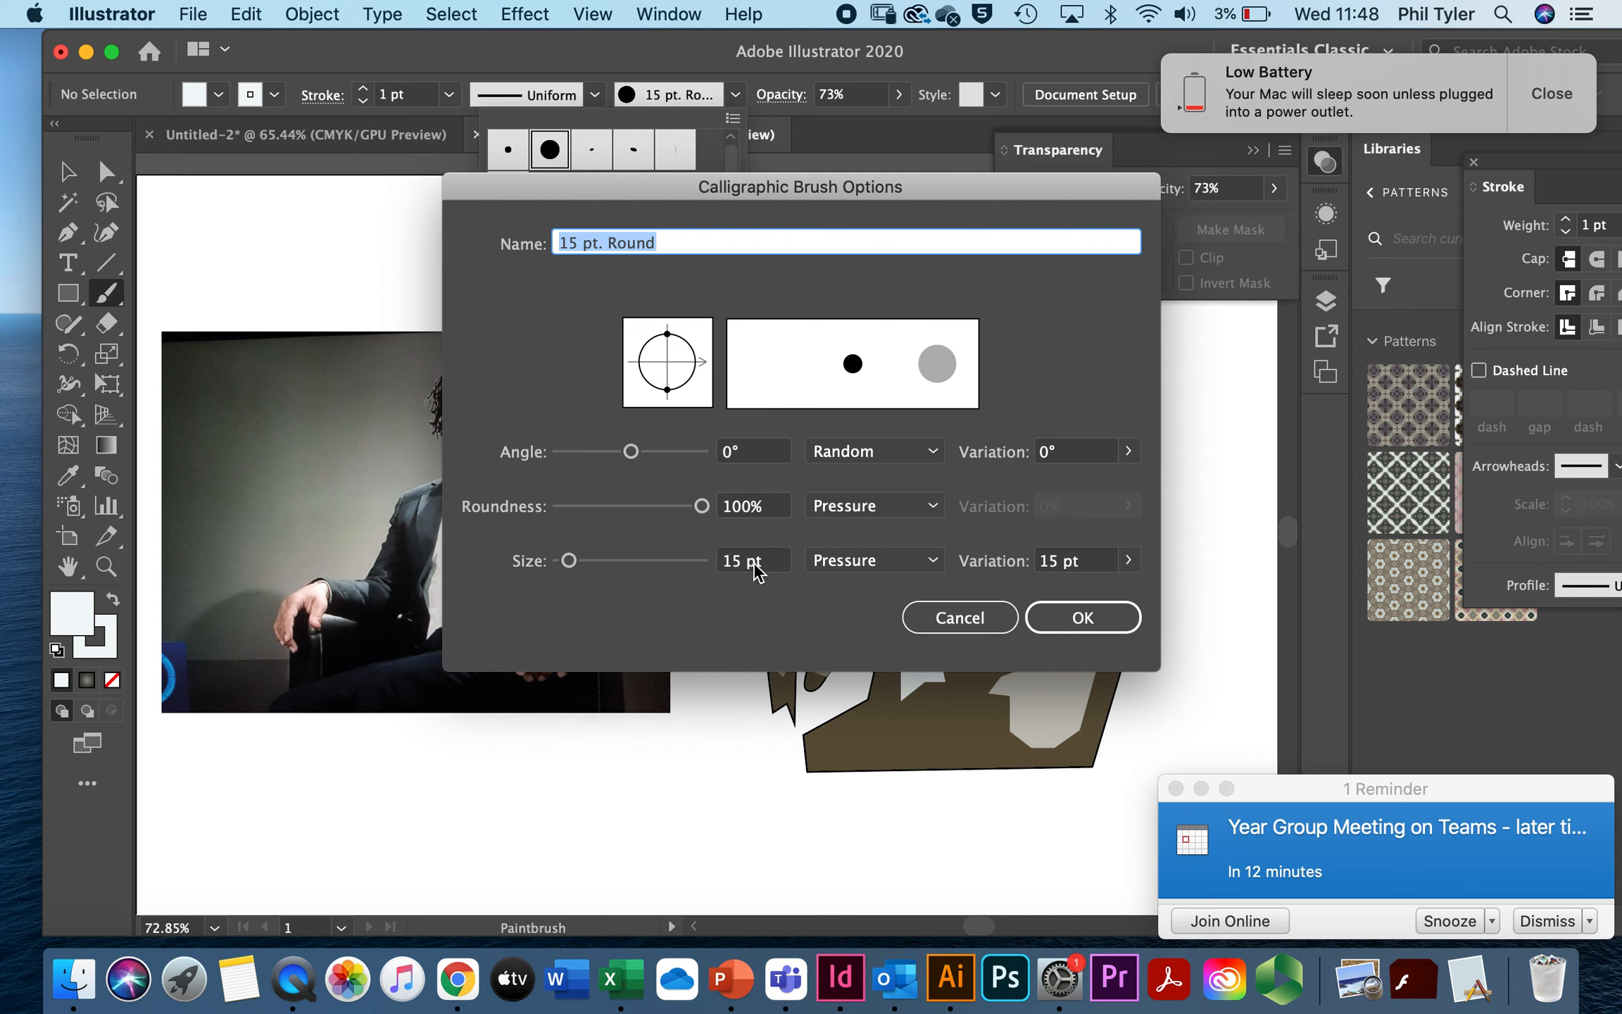
{"action": "left_click", "coordinate": [1074, 618]}
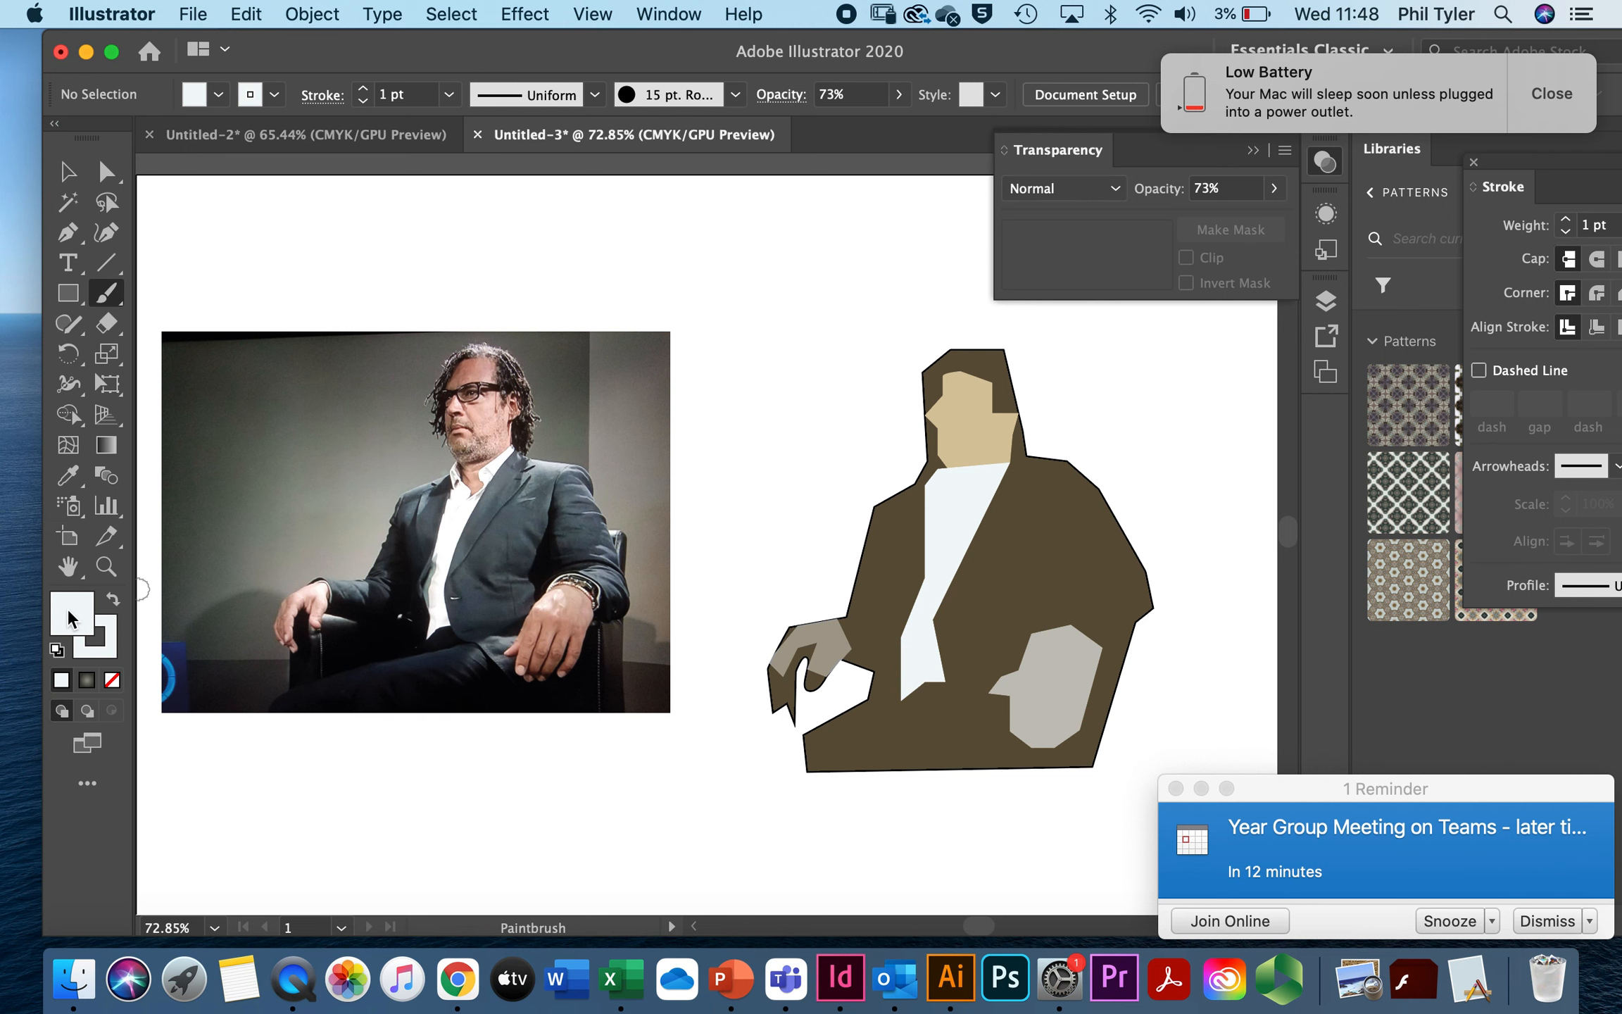
Step: Change the fill colour to the light grey D4DCDD
{"action": "double_click", "coordinate": [70, 618]}
{"action": "left_click", "coordinate": [603, 391]}
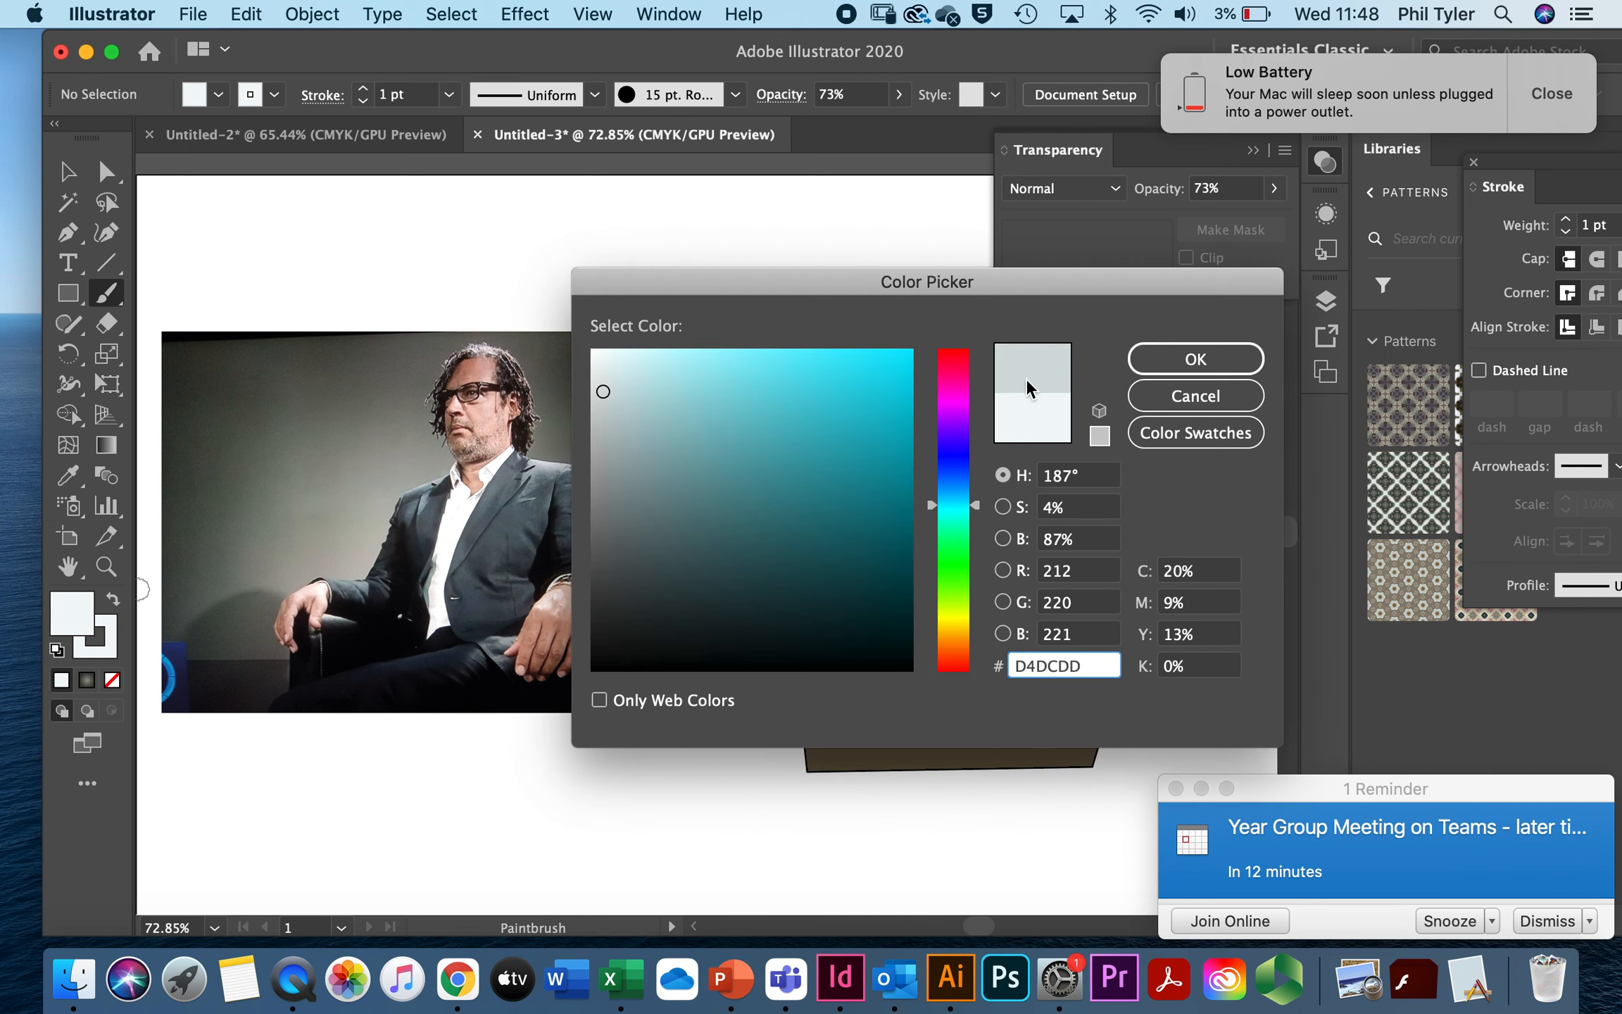
{"action": "left_click", "coordinate": [1137, 359]}
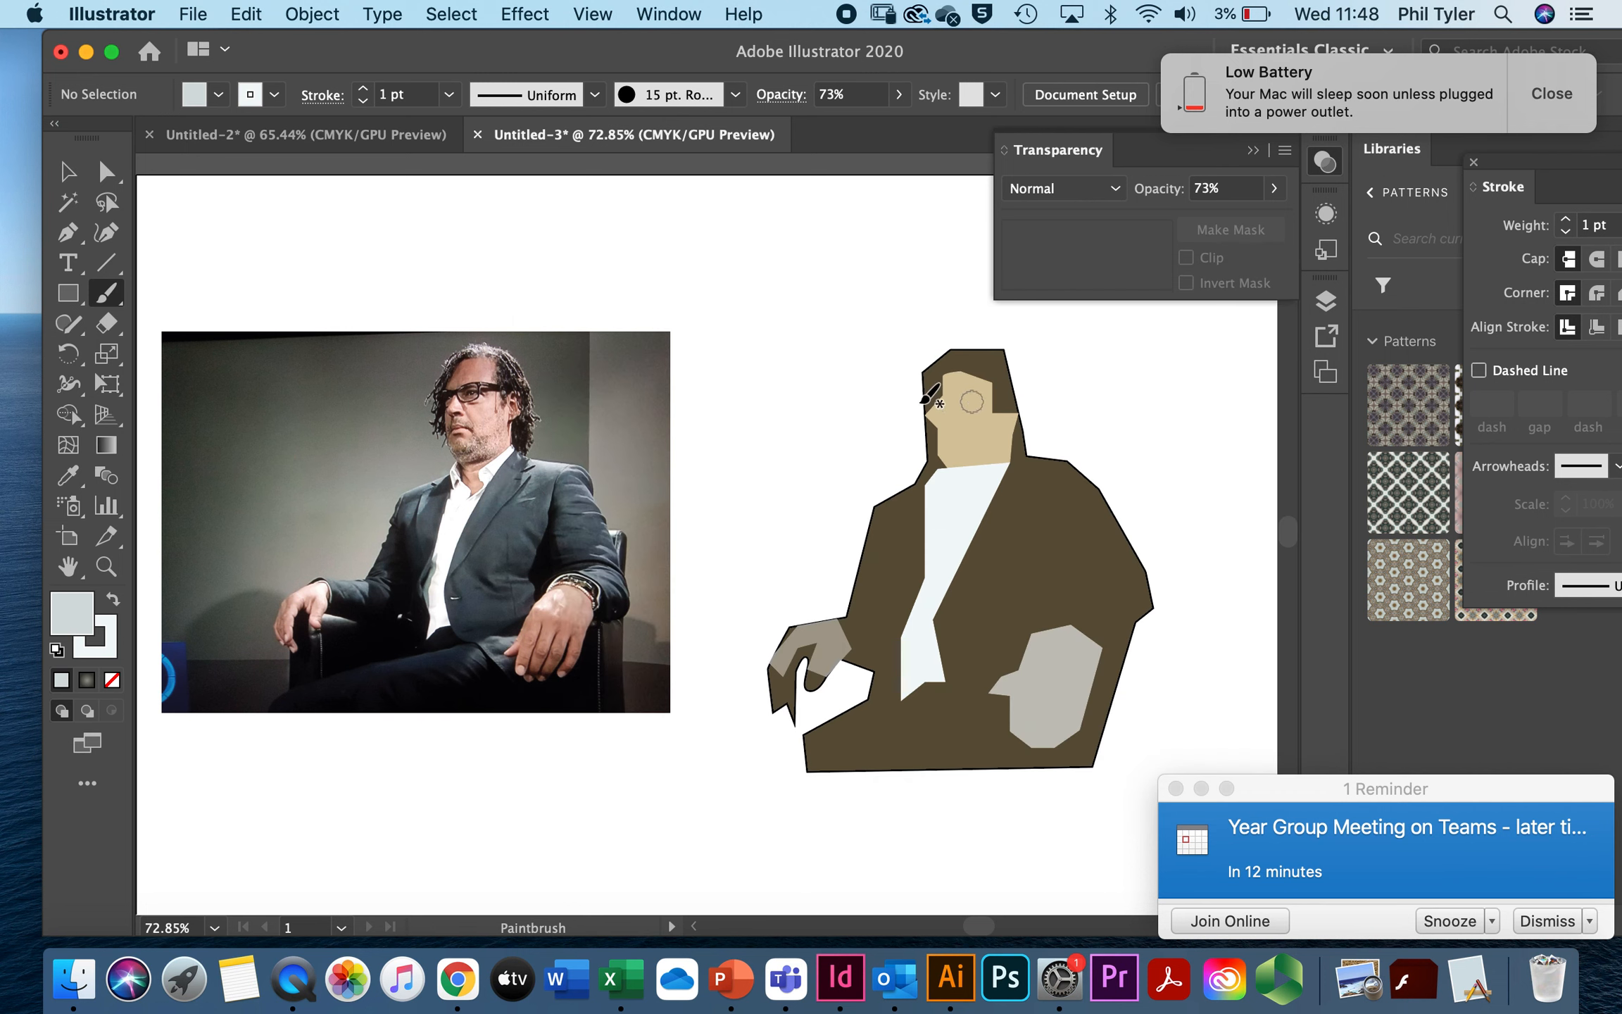
Step: Set the stroke weight to 0.5 pt and paint off-white highlights on the forehead, nose, cheek and chin
{"action": "left_click", "coordinate": [450, 100]}
{"action": "left_click", "coordinate": [481, 149]}
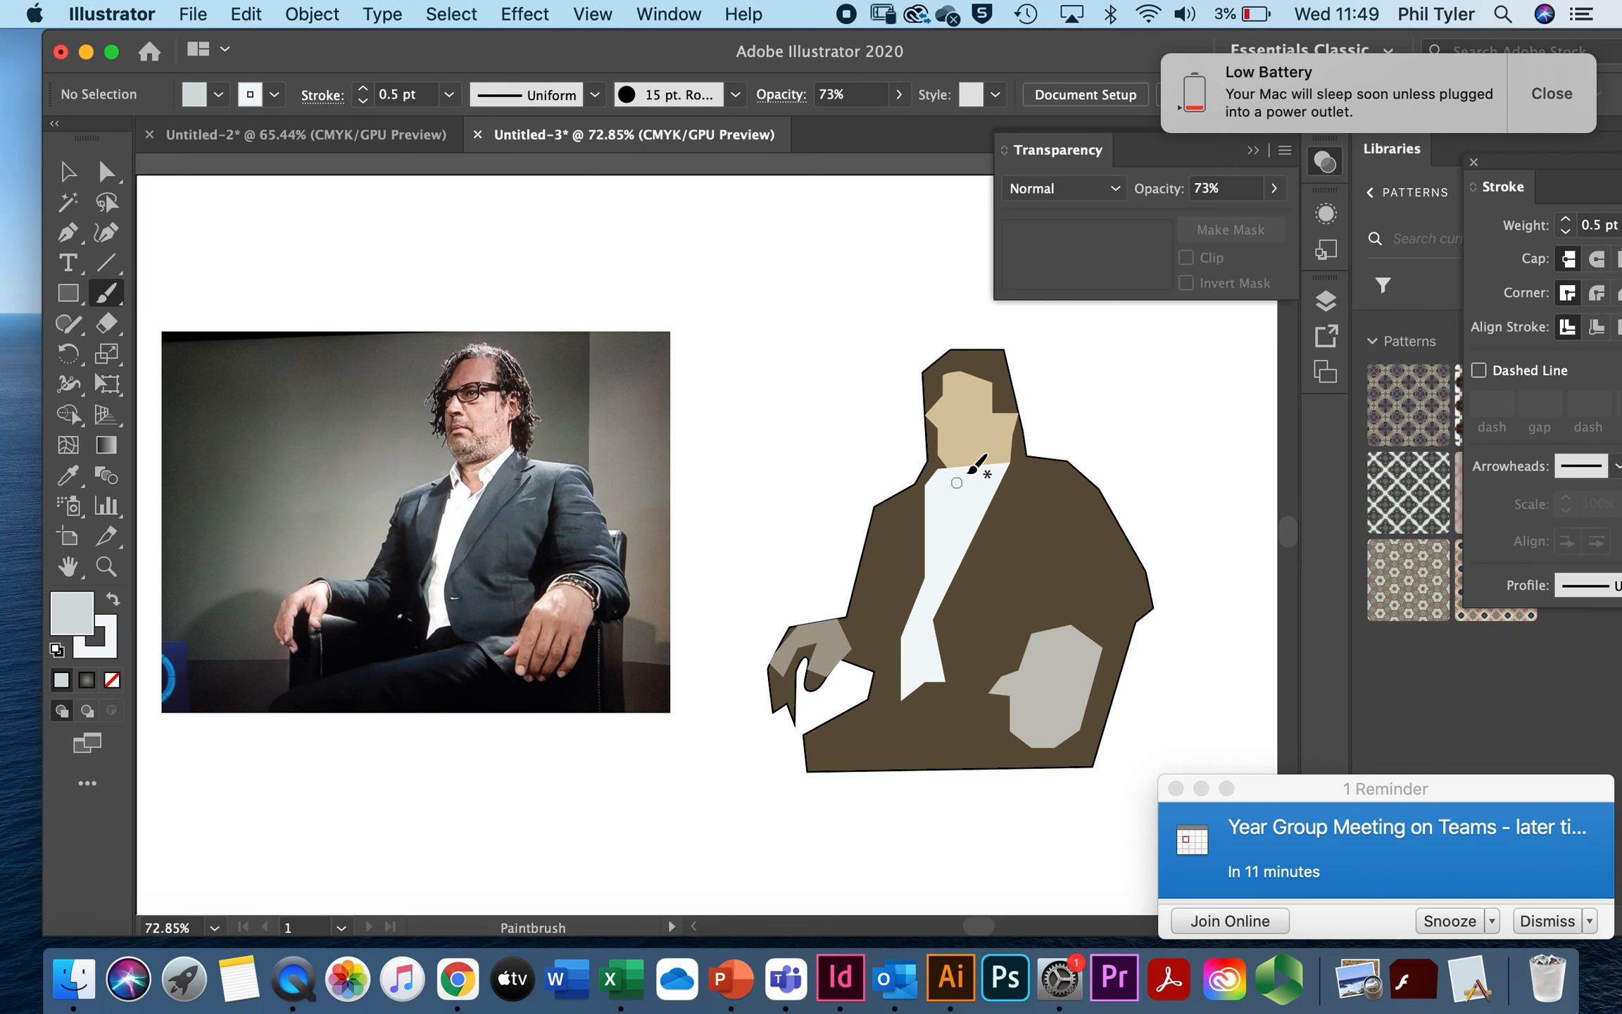
{"action": "left_click_drag", "start_coordinate": [982, 370], "coordinate": [988, 394]}
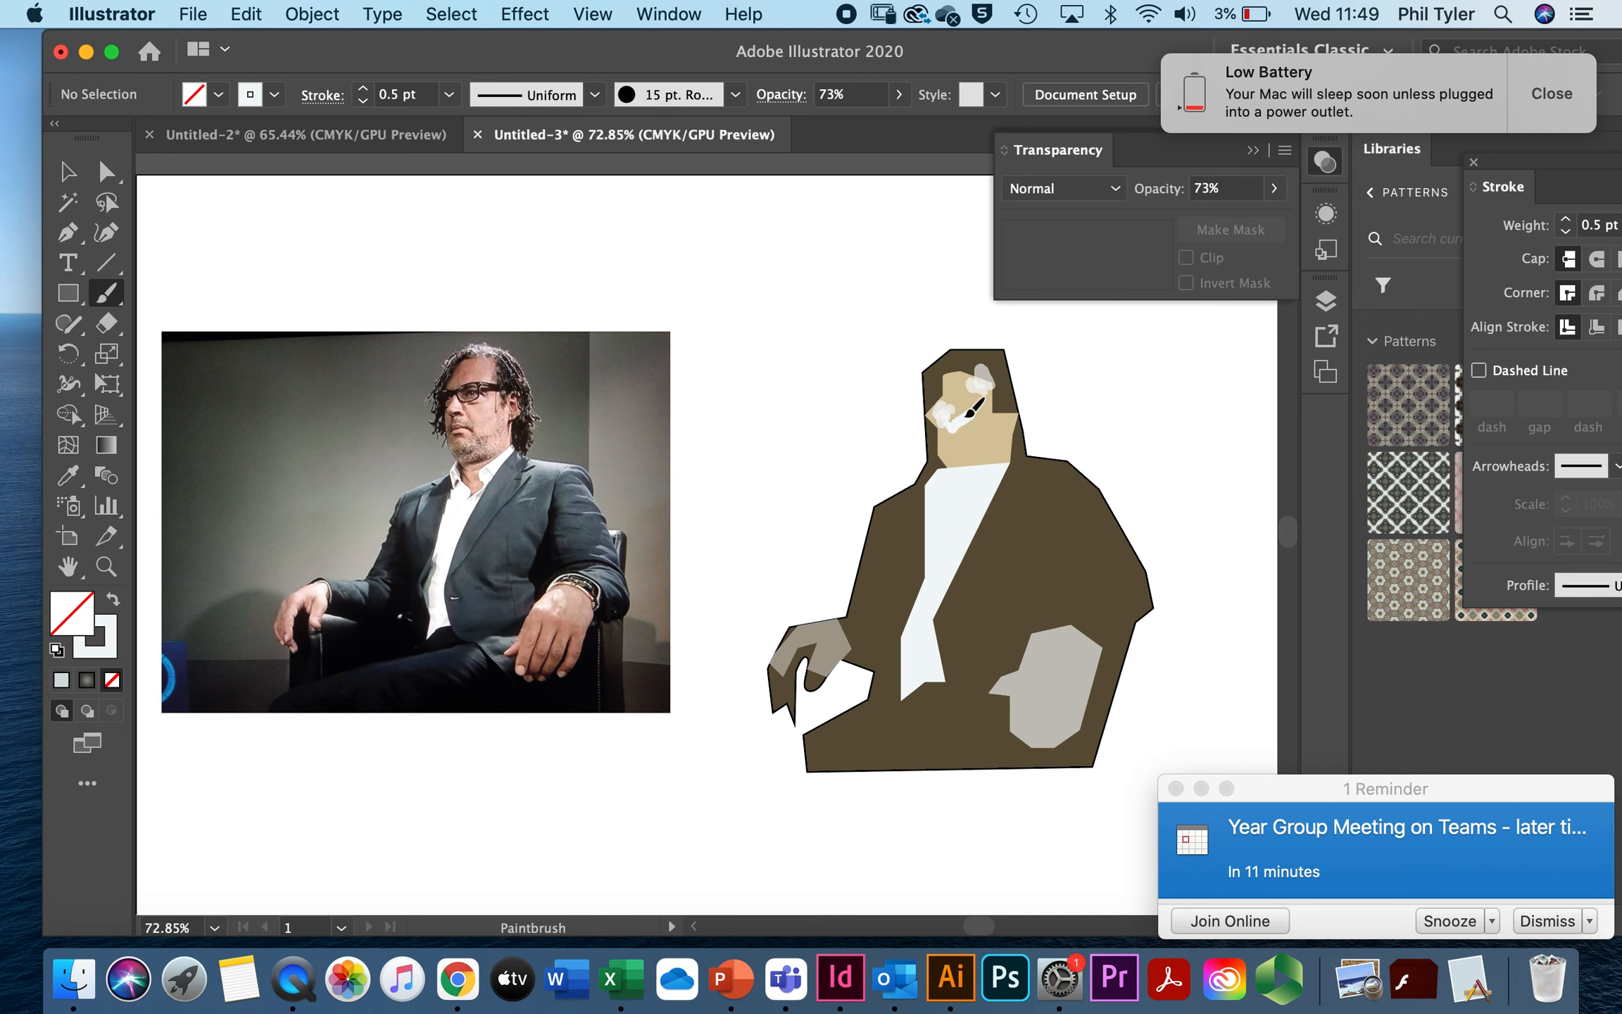
{"action": "left_click_drag", "start_coordinate": [964, 421], "coordinate": [984, 434]}
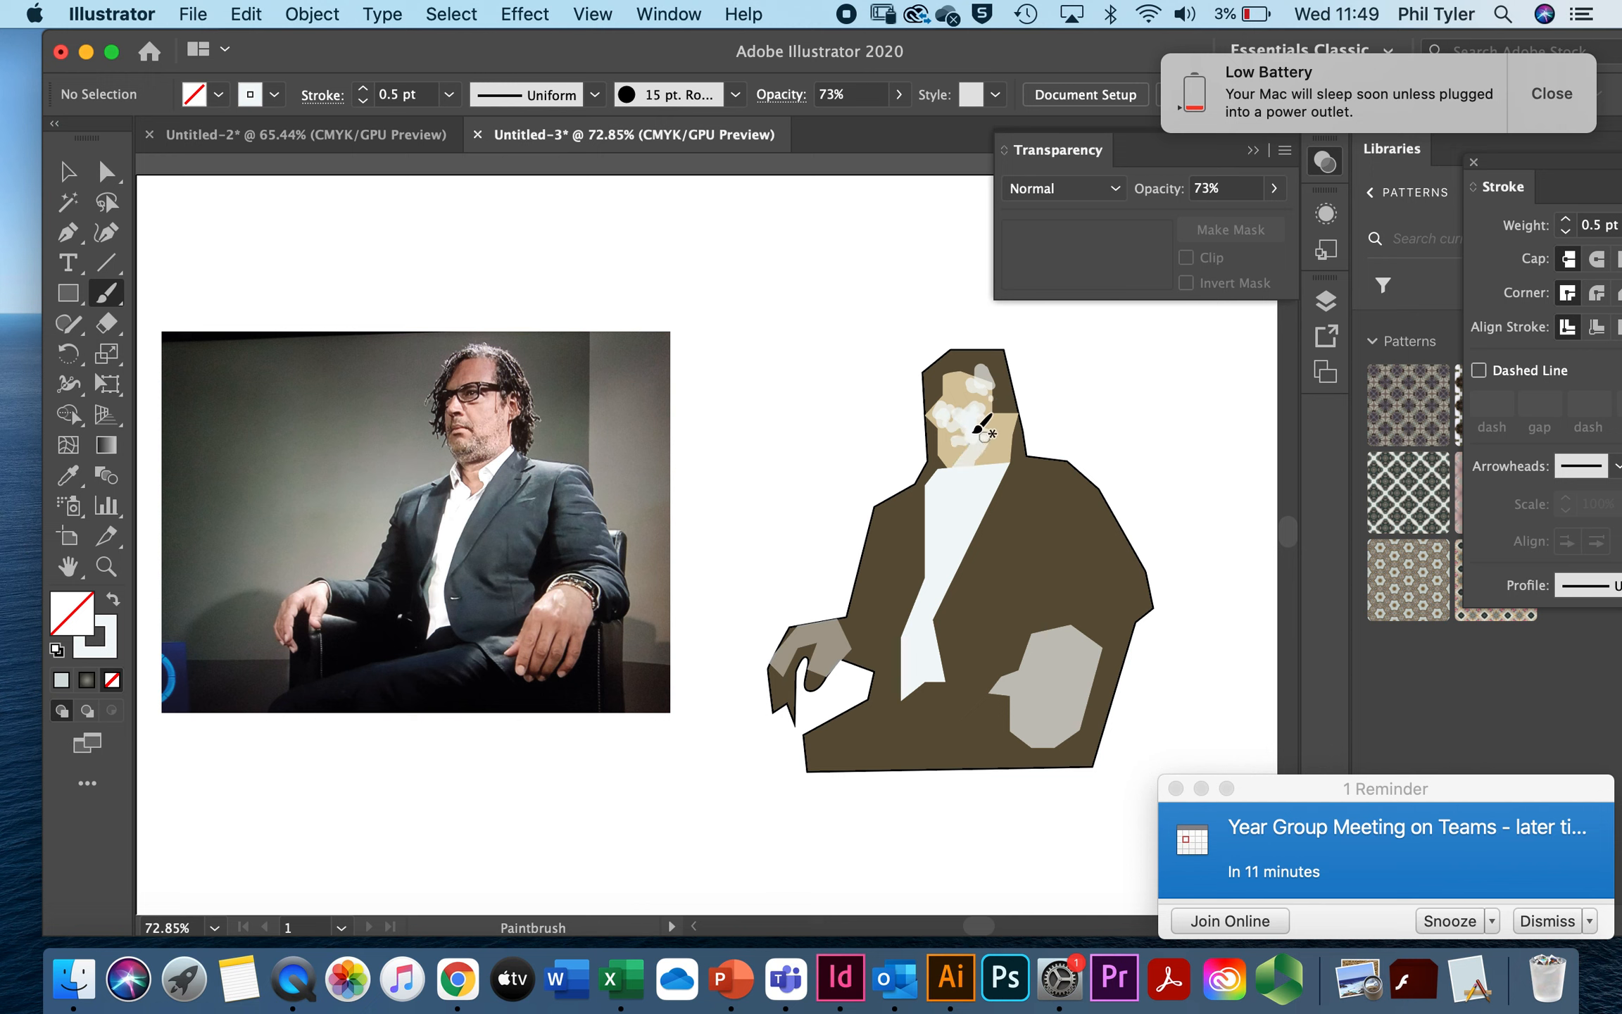
Step: Change the brush's stroke colour to the dark golden brown 7F6019
{"action": "double_click", "coordinate": [88, 645]}
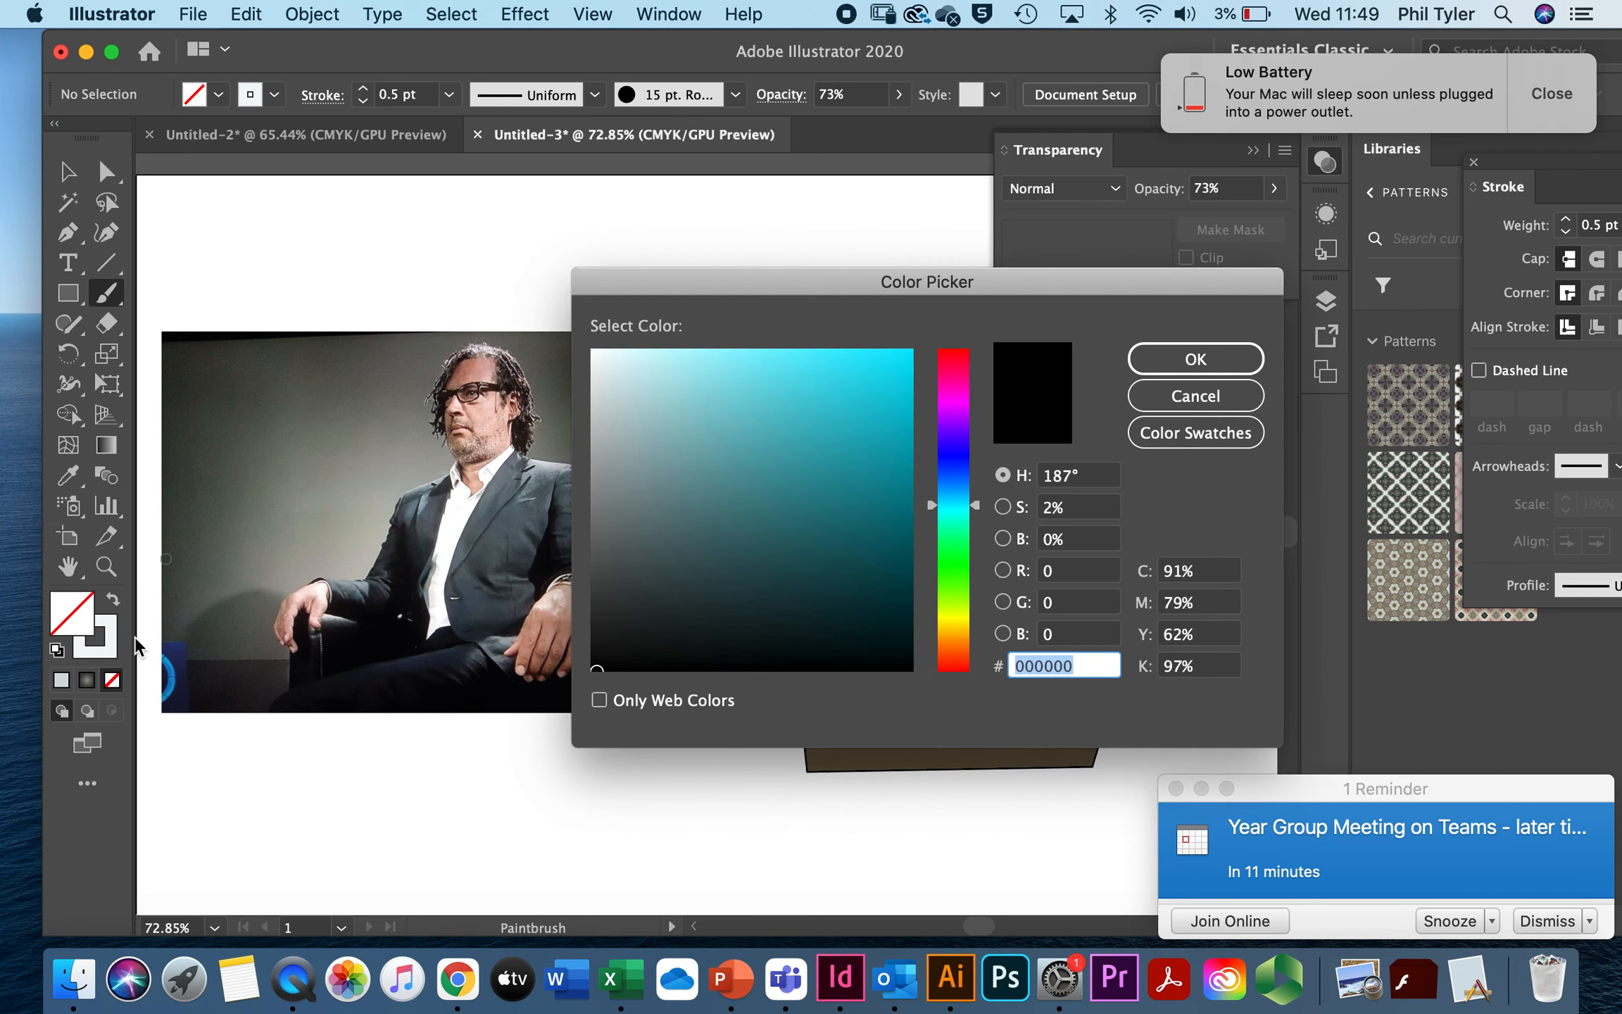
{"action": "left_click", "coordinate": [1148, 396]}
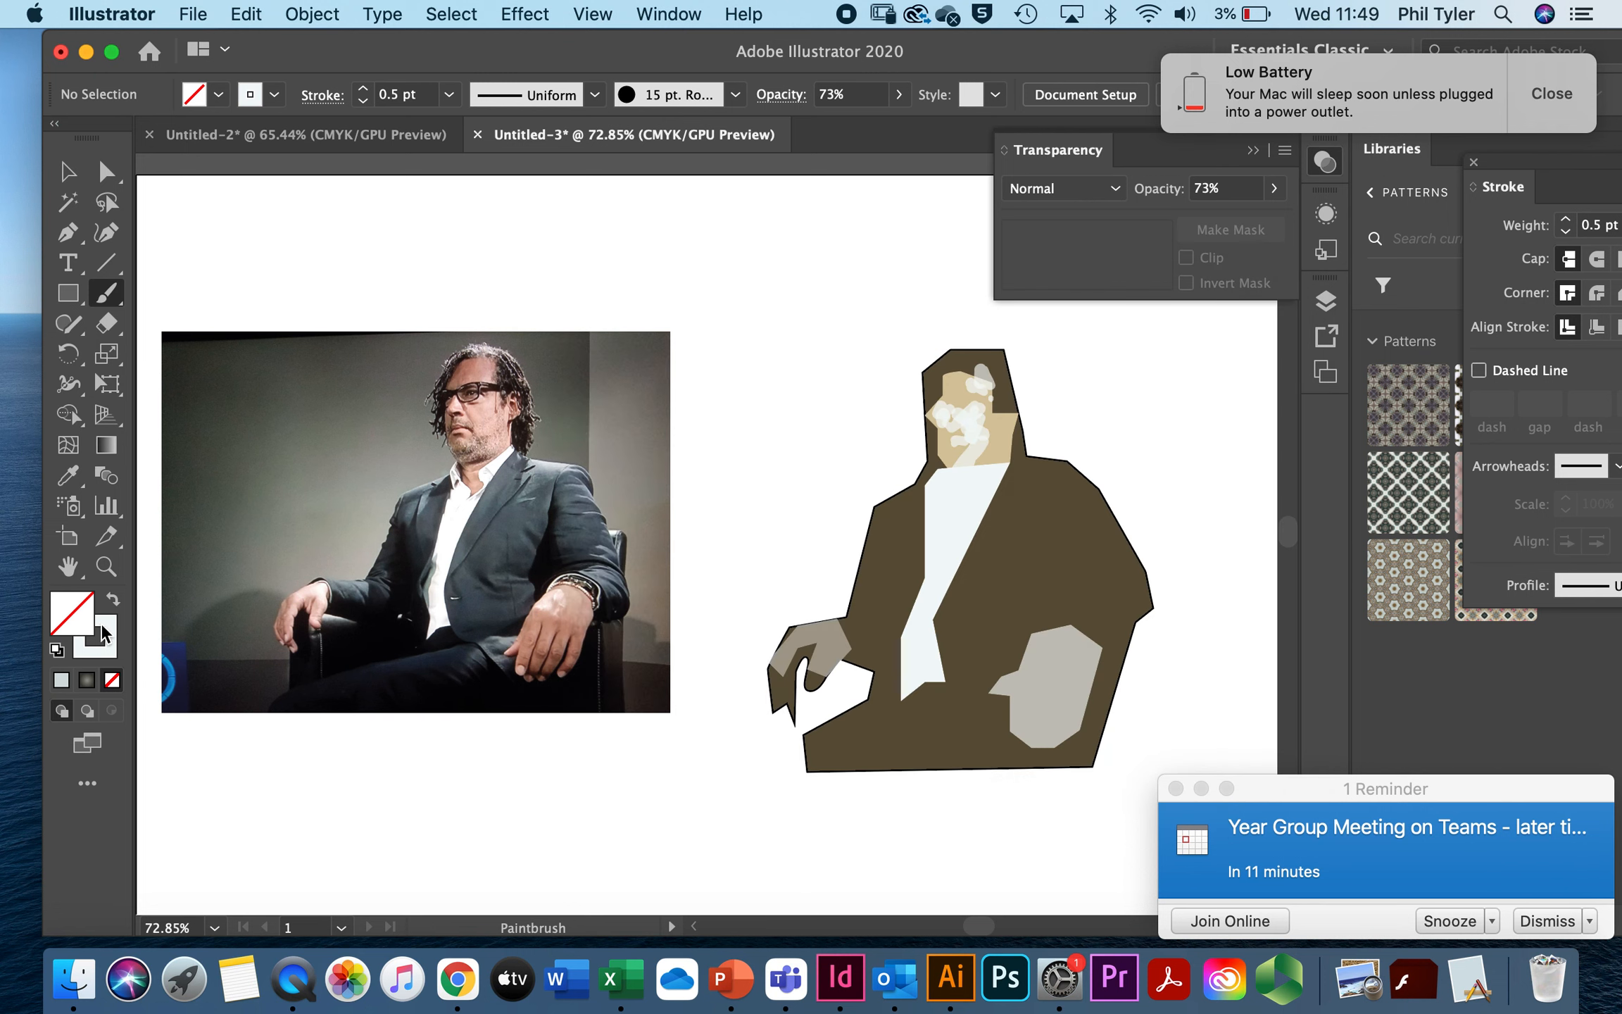
{"action": "double_click", "coordinate": [115, 633]}
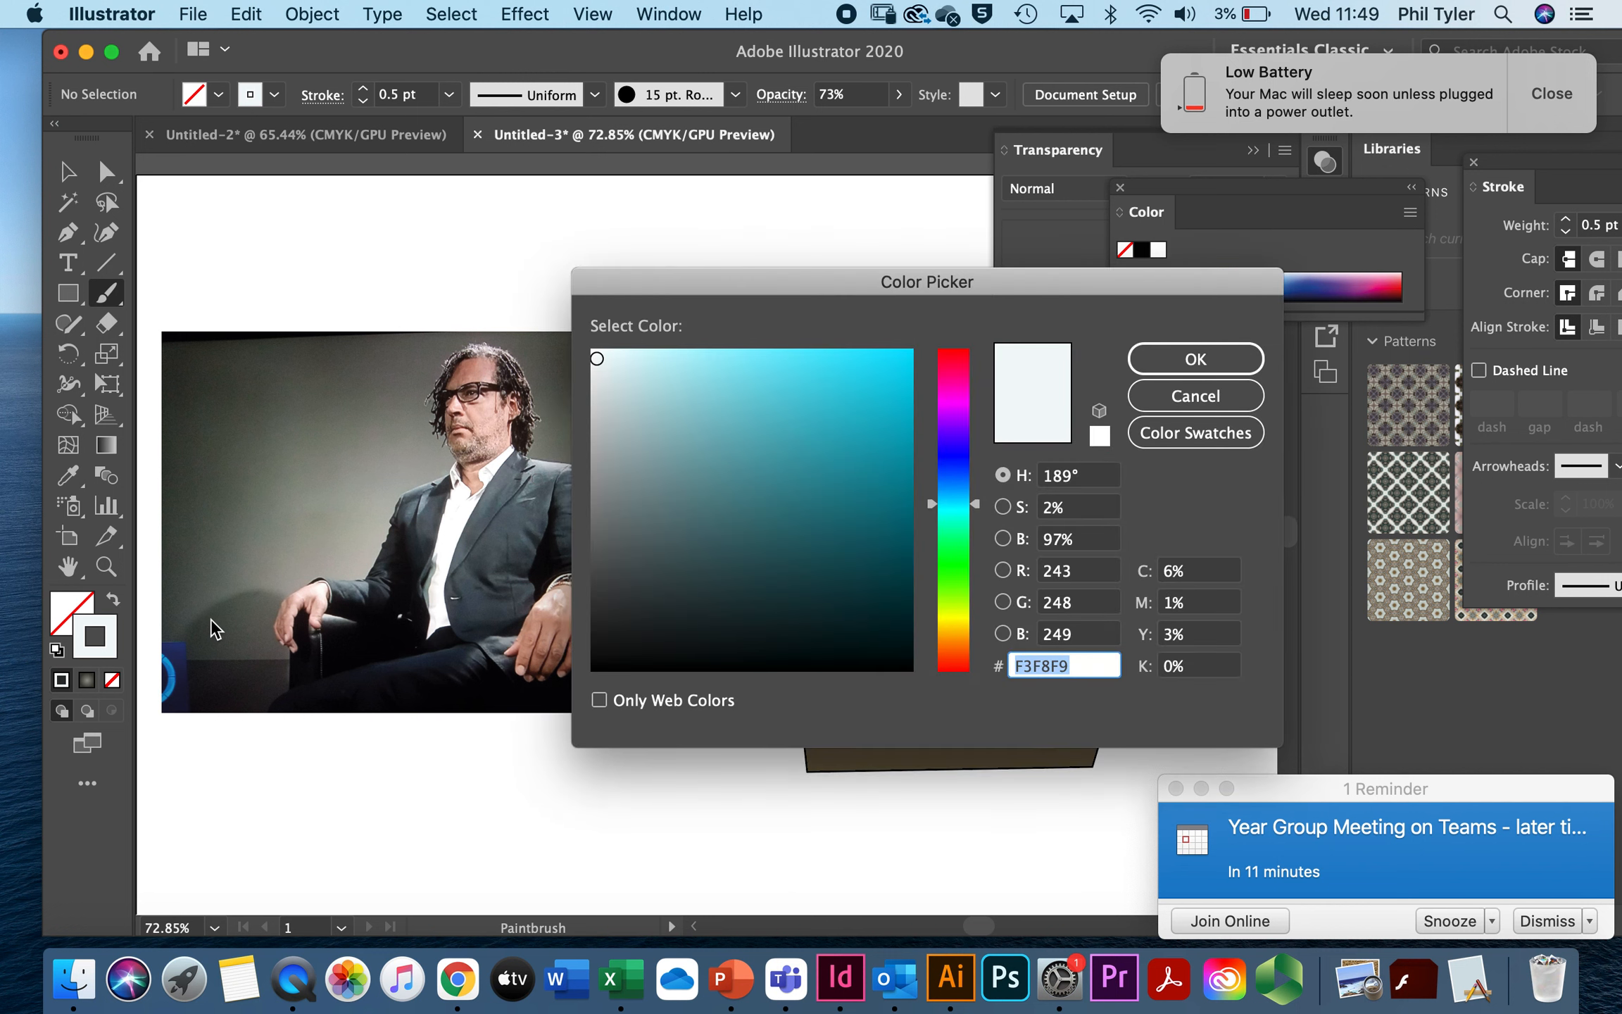
{"action": "left_click", "coordinate": [954, 635]}
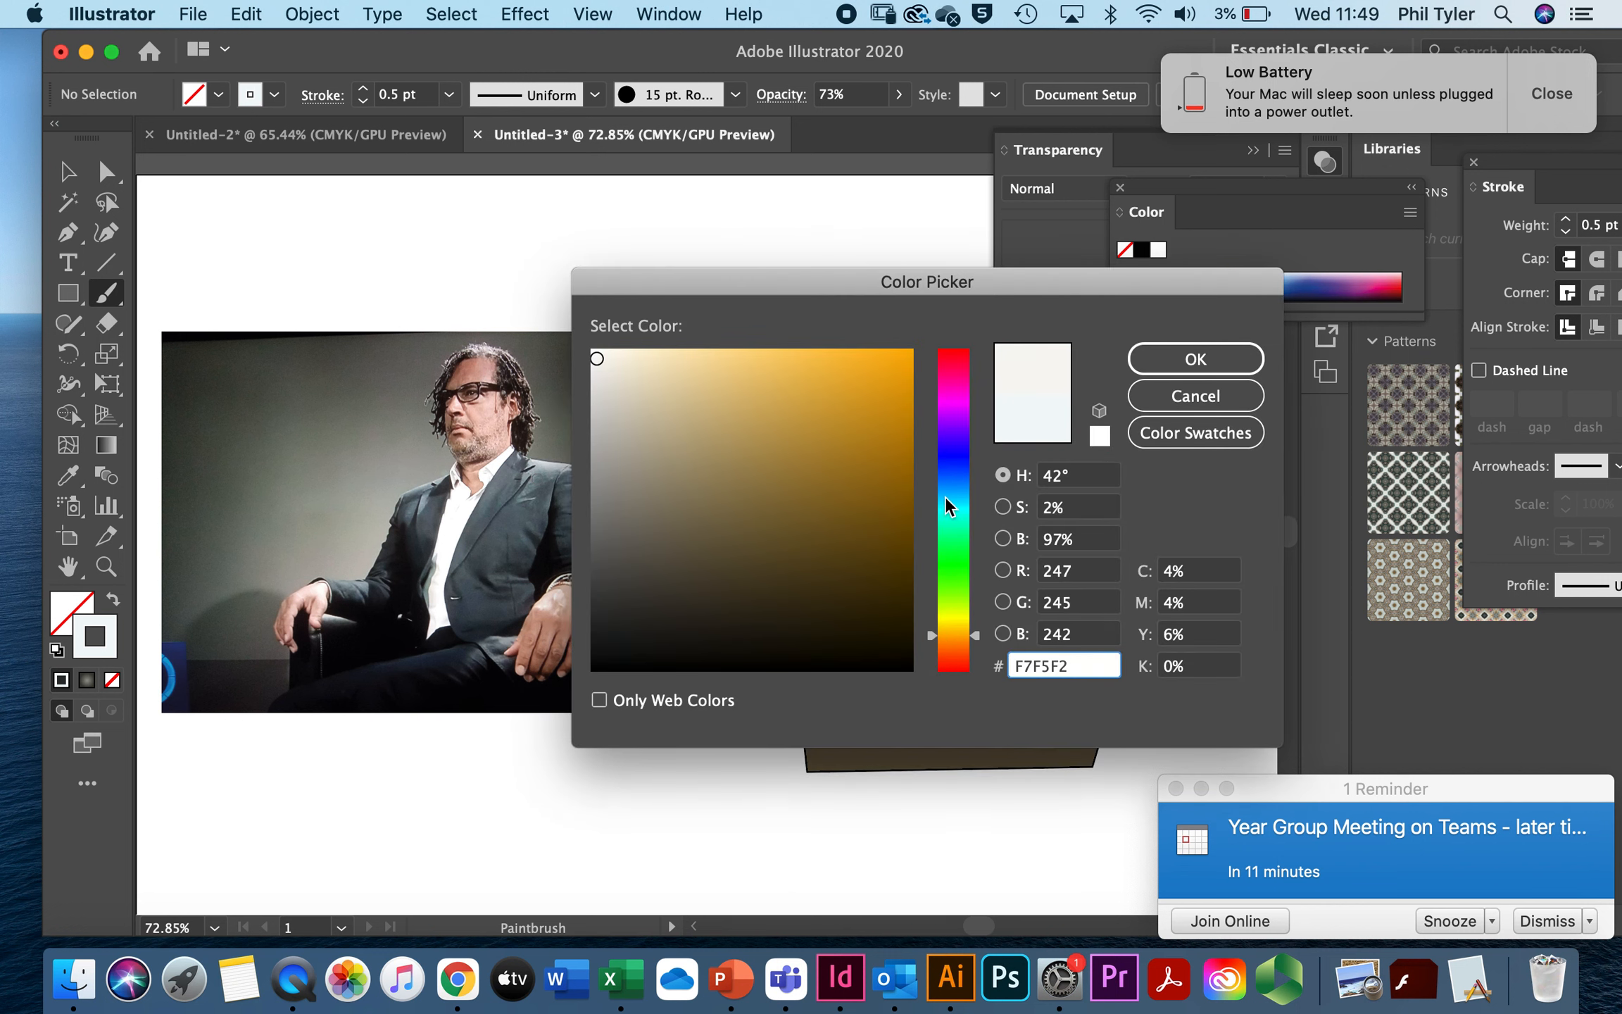
{"action": "left_click_drag", "start_coordinate": [866, 510], "coordinate": [849, 510]}
{"action": "left_click", "coordinate": [1196, 359]}
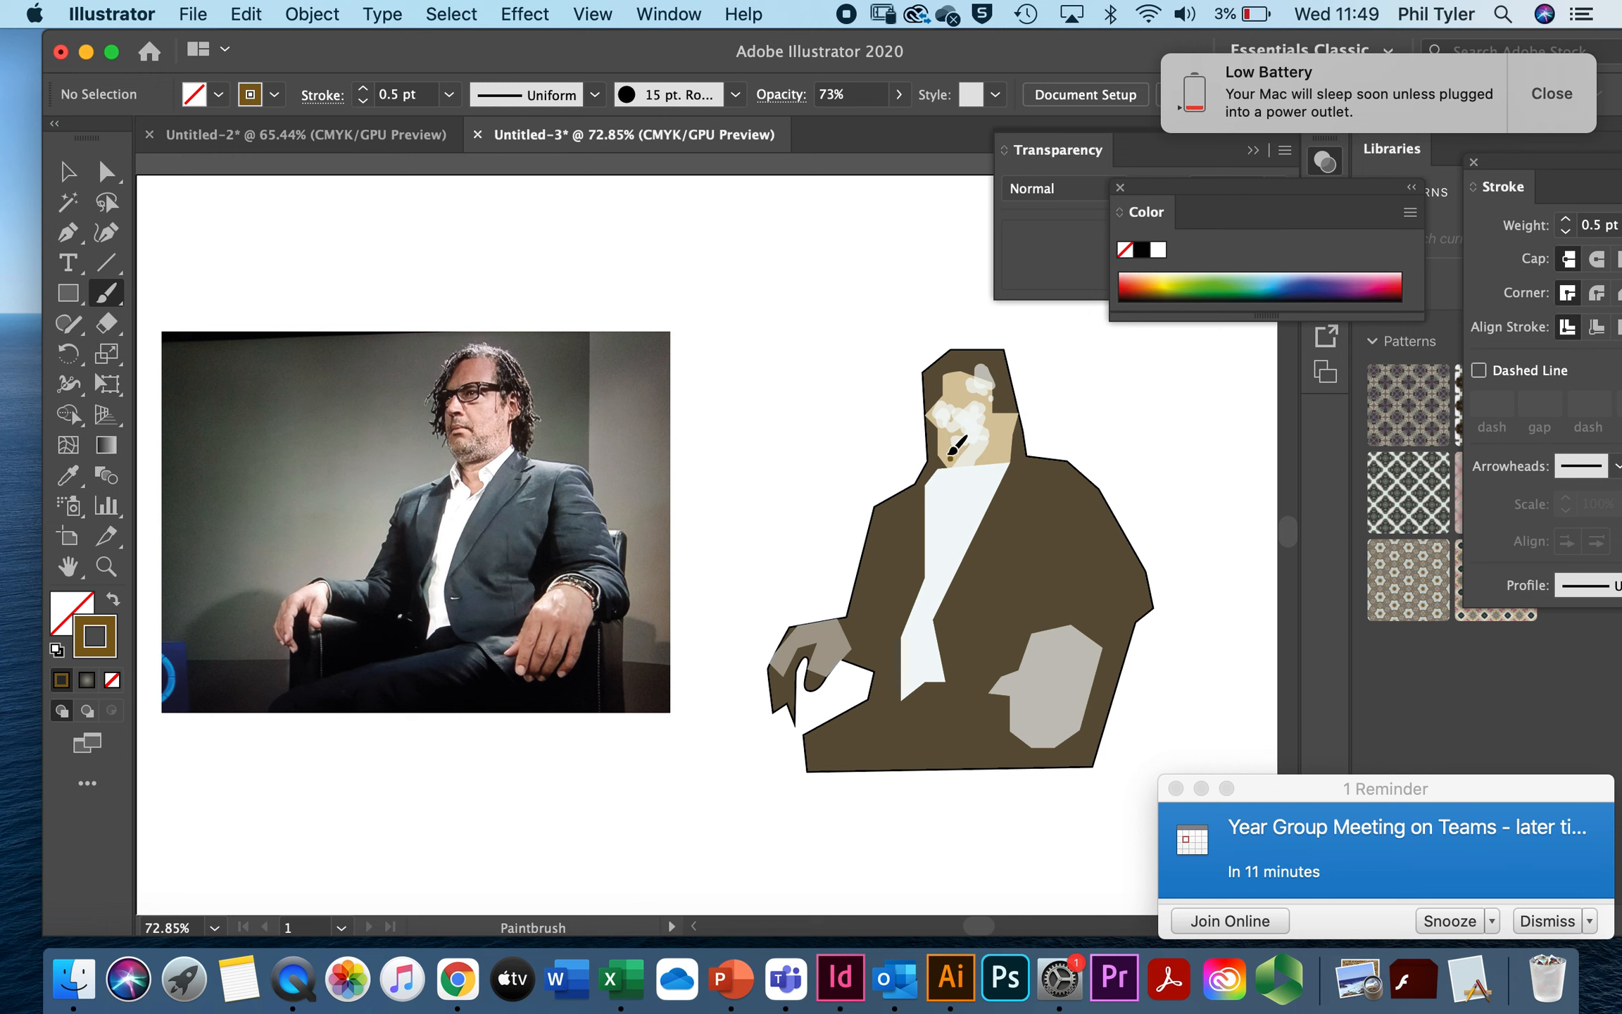
Step: Paint brown shadow strokes on the face, the collar and the fingers of both hands
{"action": "left_click_drag", "start_coordinate": [943, 454], "coordinate": [953, 473]}
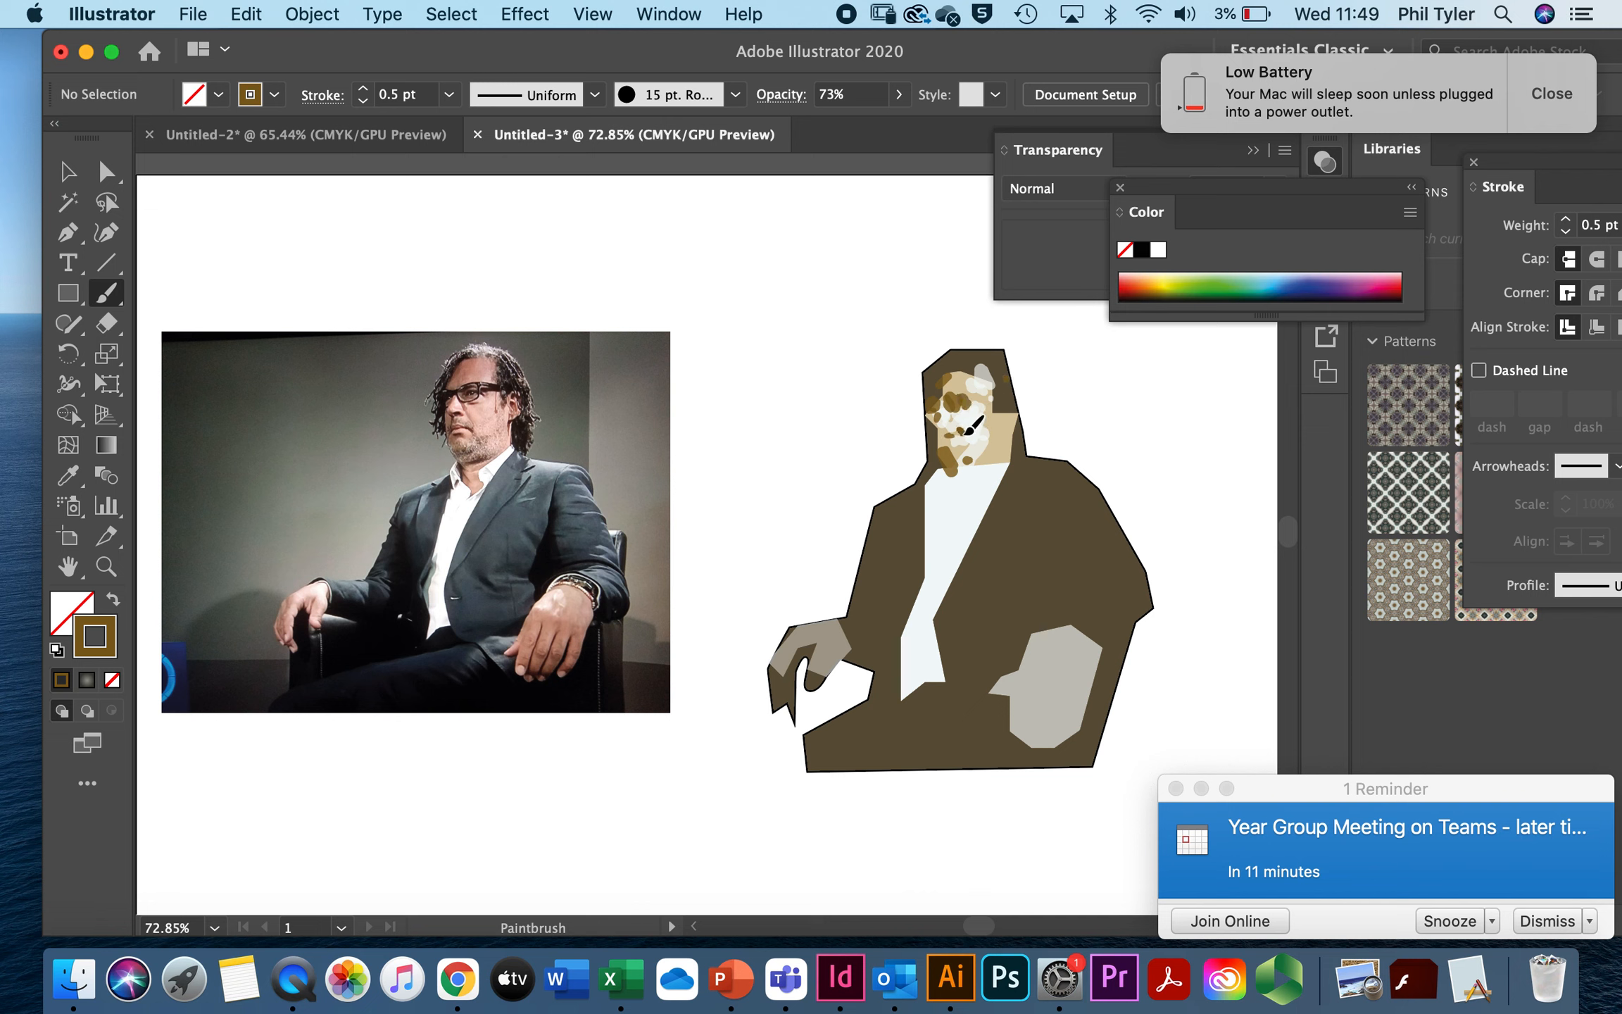
{"action": "left_click", "coordinate": [936, 490]}
{"action": "left_click_drag", "start_coordinate": [787, 678], "coordinate": [783, 698]}
{"action": "mouse_move", "coordinate": [984, 691]}
{"action": "left_mouse_down"}
{"action": "mouse_move", "coordinate": [1020, 717]}
{"action": "mouse_move", "coordinate": [1003, 702]}
{"action": "mouse_move", "coordinate": [1042, 672]}
{"action": "left_mouse_up"}
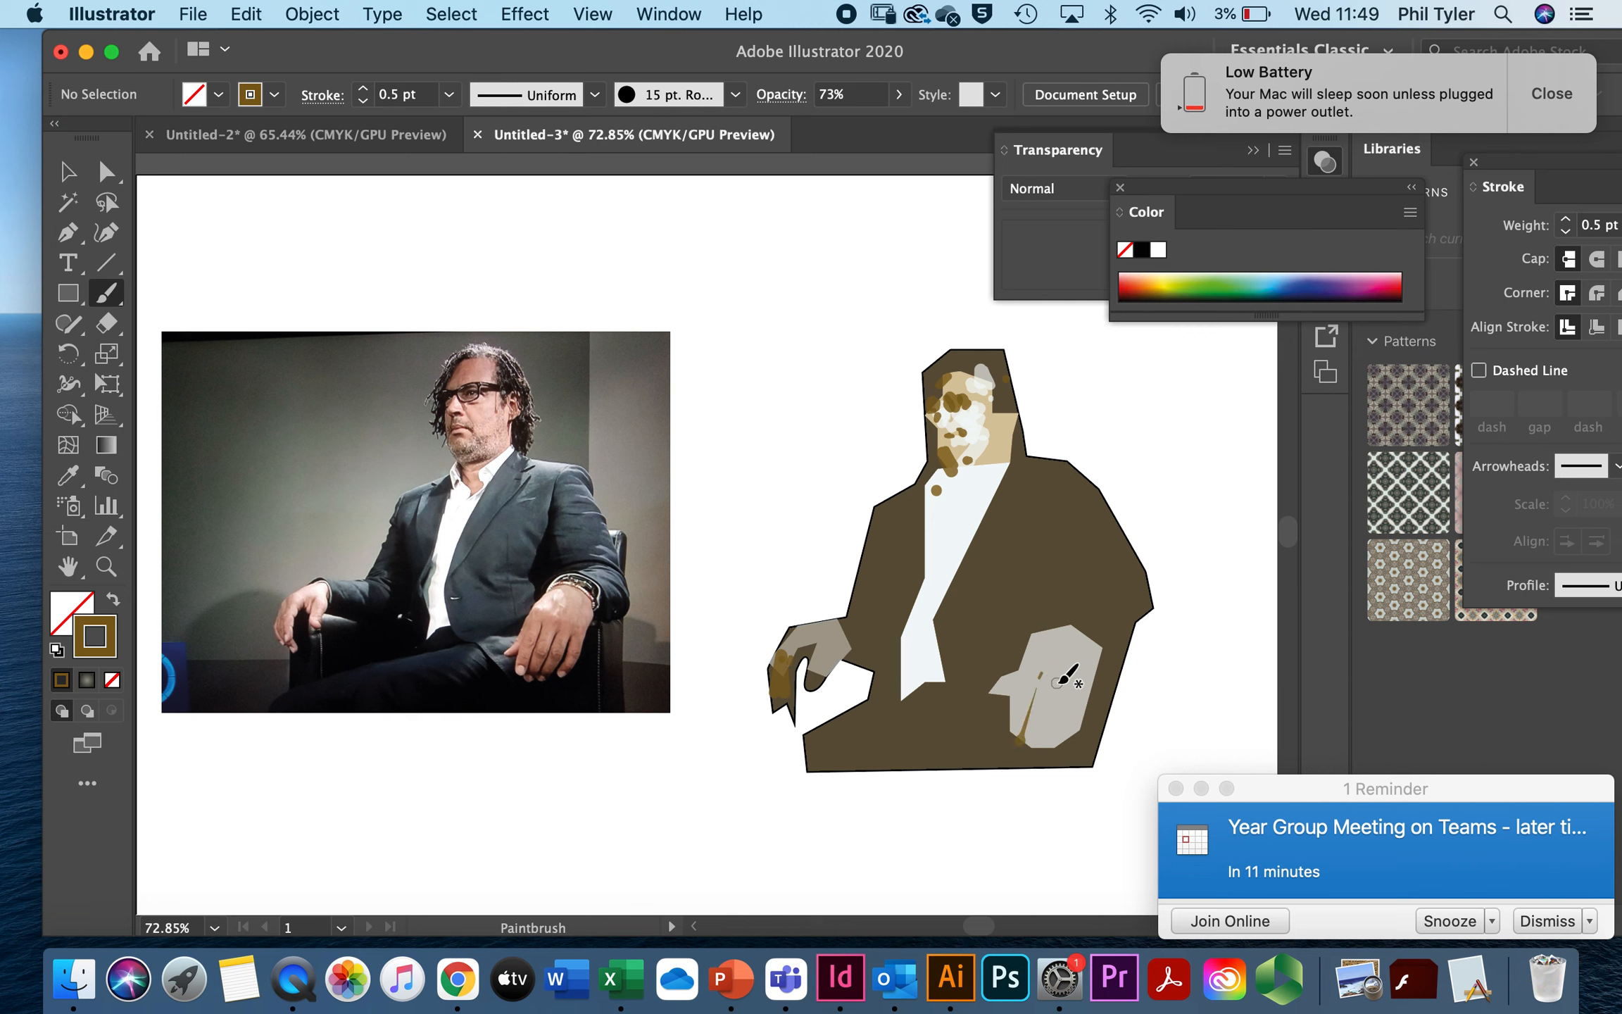
{"action": "mouse_move", "coordinate": [1070, 701]}
{"action": "left_mouse_down"}
{"action": "mouse_move", "coordinate": [1049, 747]}
{"action": "mouse_move", "coordinate": [1071, 720]}
{"action": "left_mouse_up"}
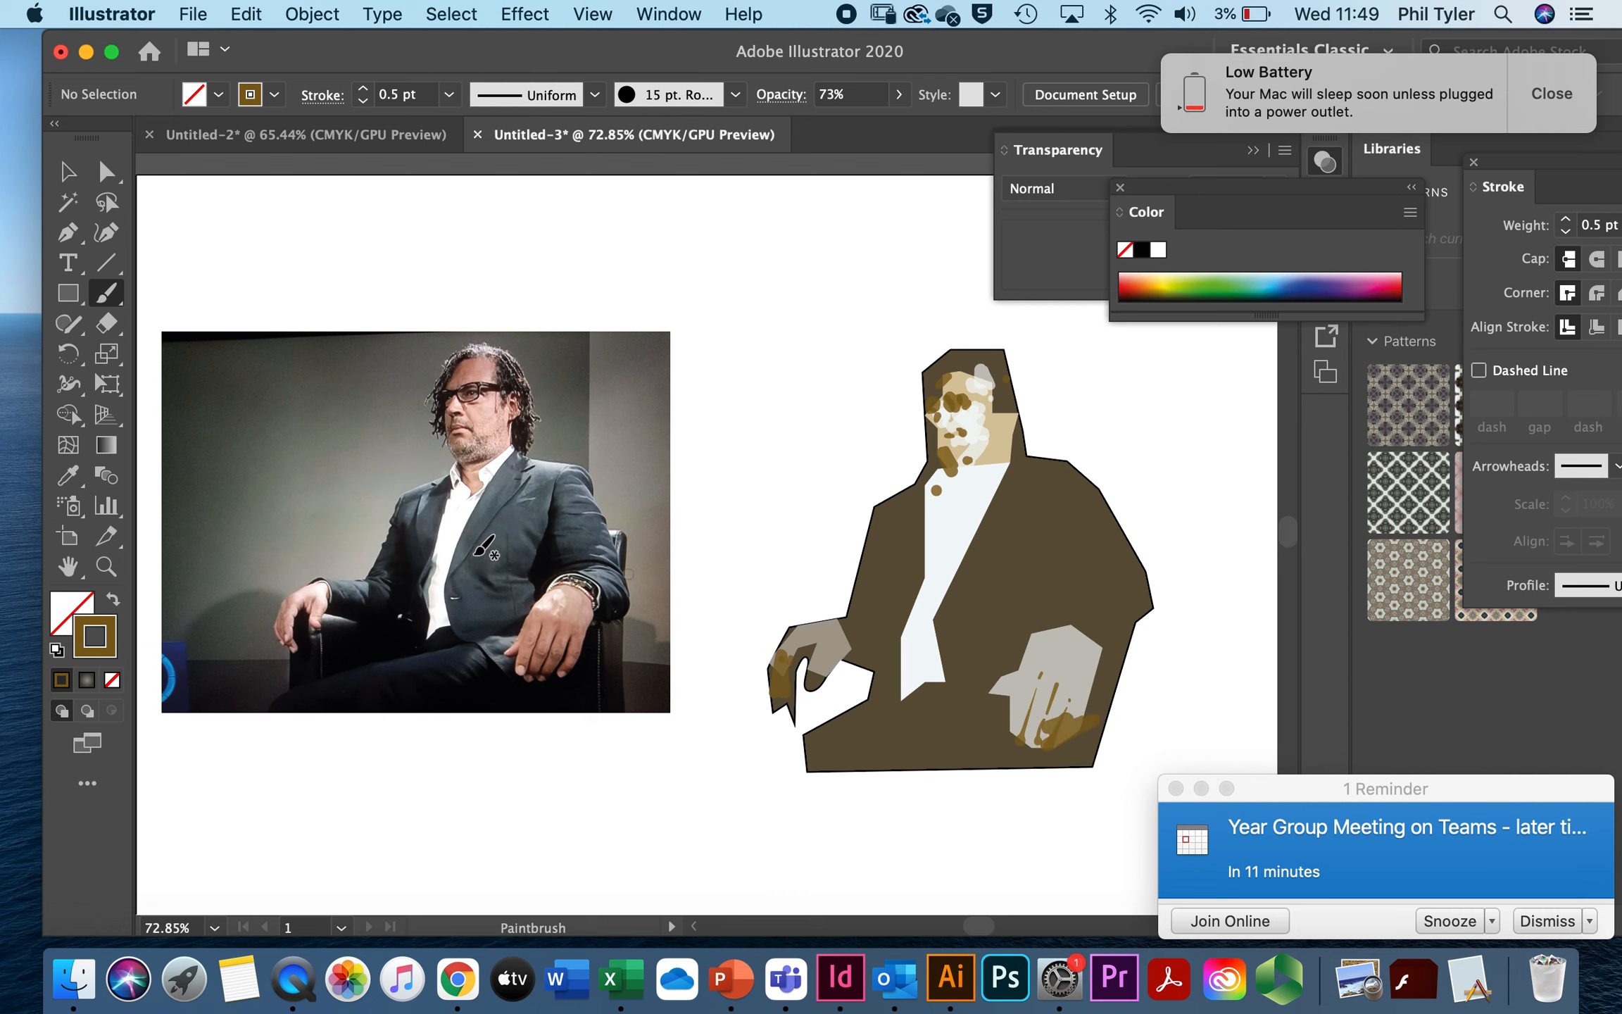
Step: Change the stroke colour to a pale cream and paint highlights over the knuckles of both hands
{"action": "double_click", "coordinate": [113, 621]}
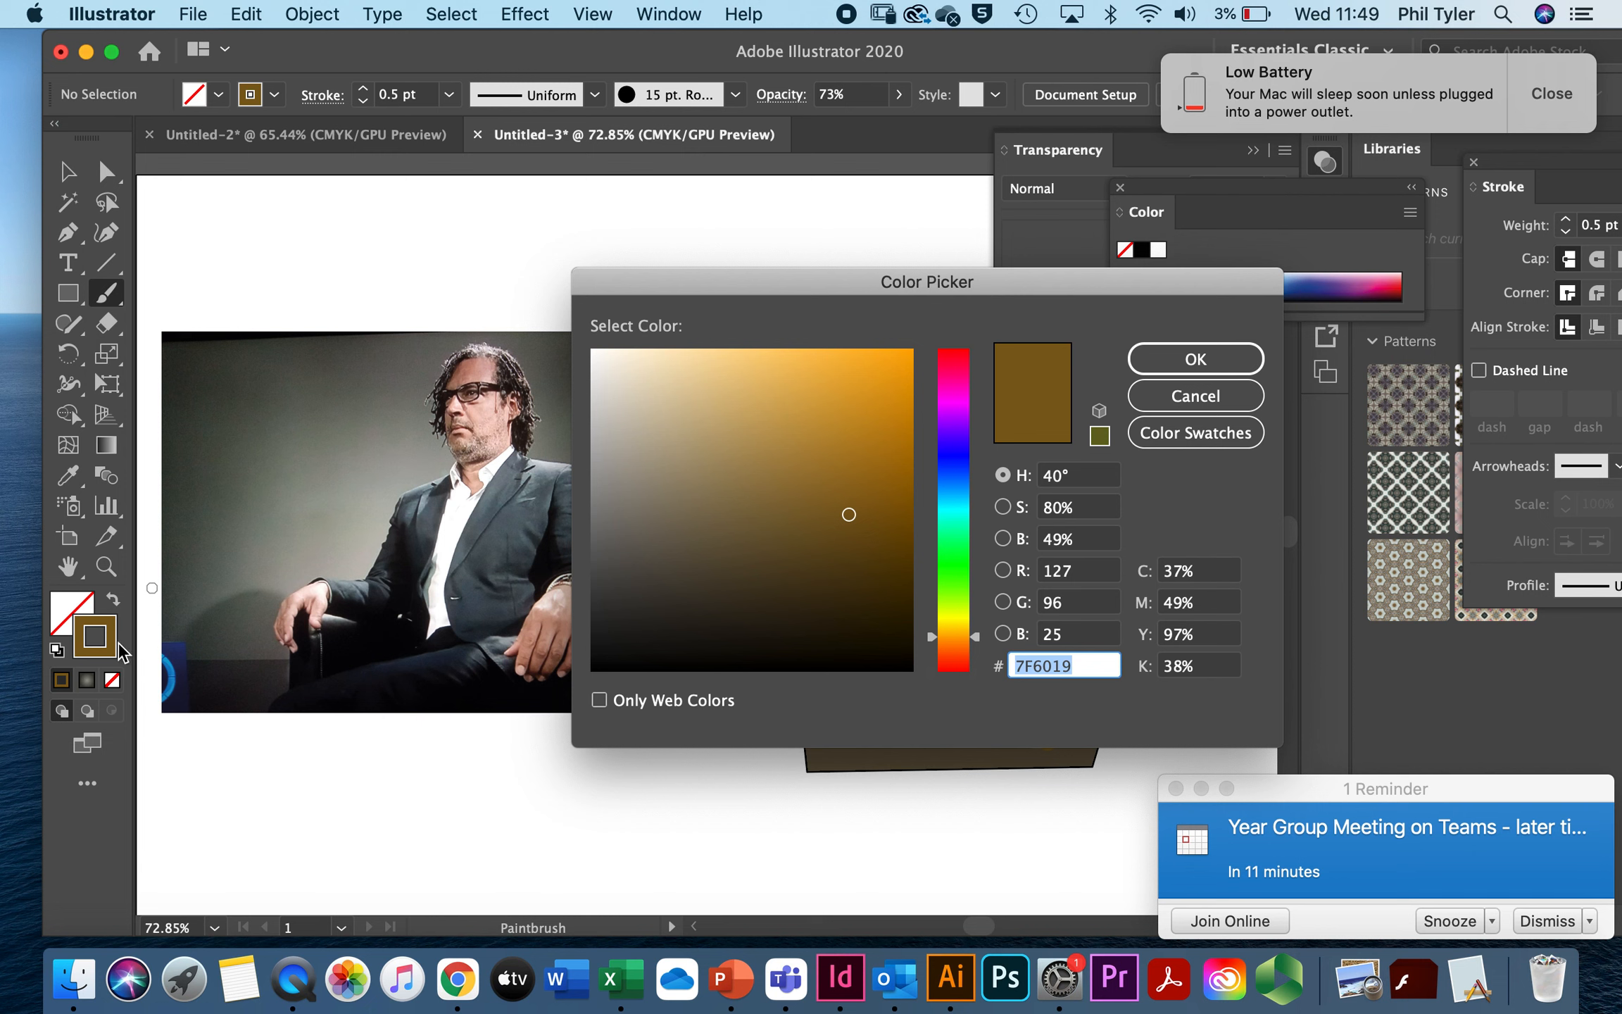
{"action": "left_click", "coordinate": [635, 361]}
{"action": "left_click", "coordinate": [1165, 359]}
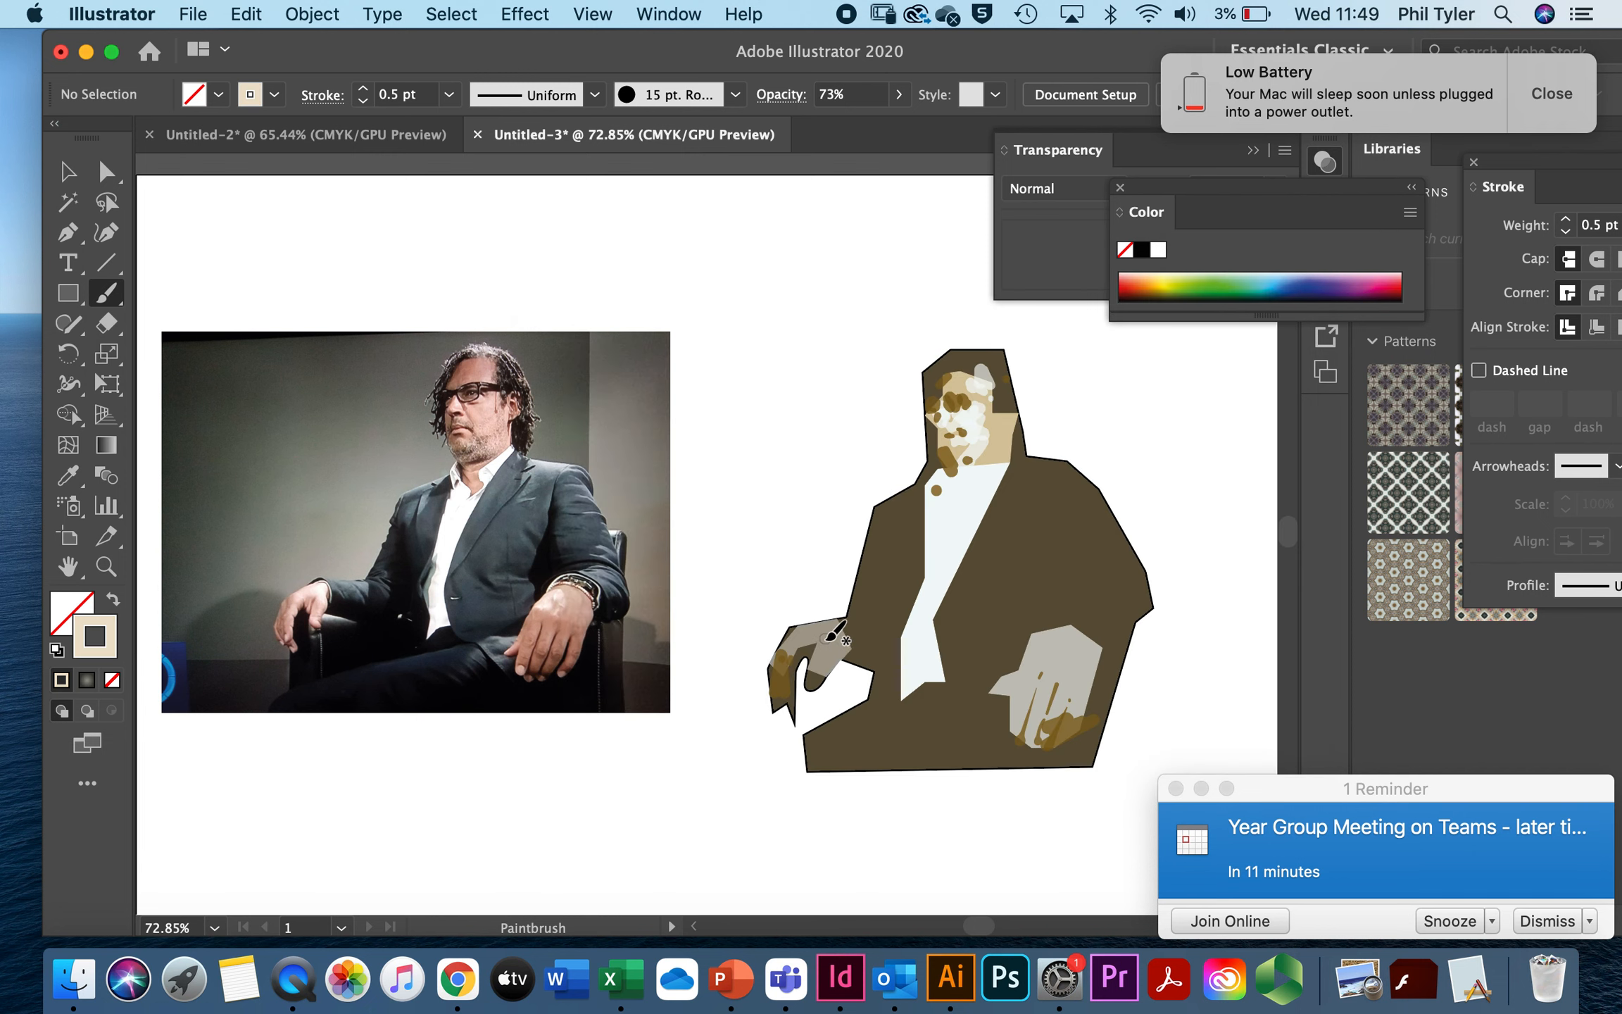
{"action": "left_click_drag", "start_coordinate": [828, 640], "coordinate": [840, 624]}
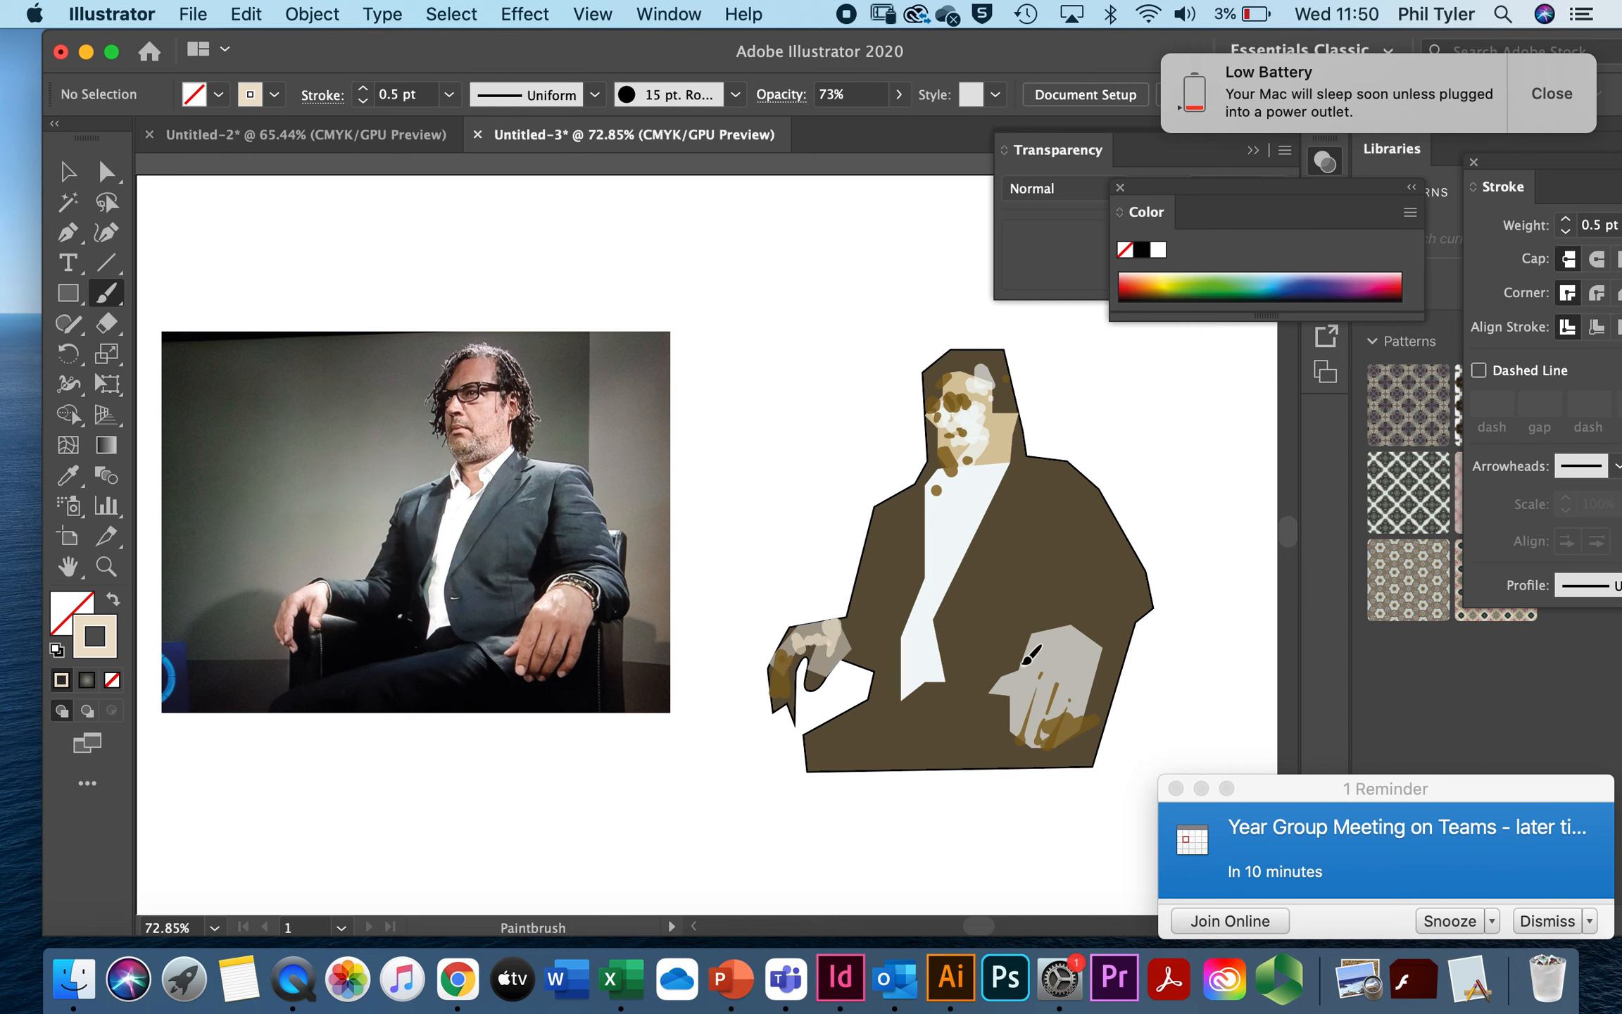
{"action": "left_click_drag", "start_coordinate": [1042, 654], "coordinate": [1045, 660]}
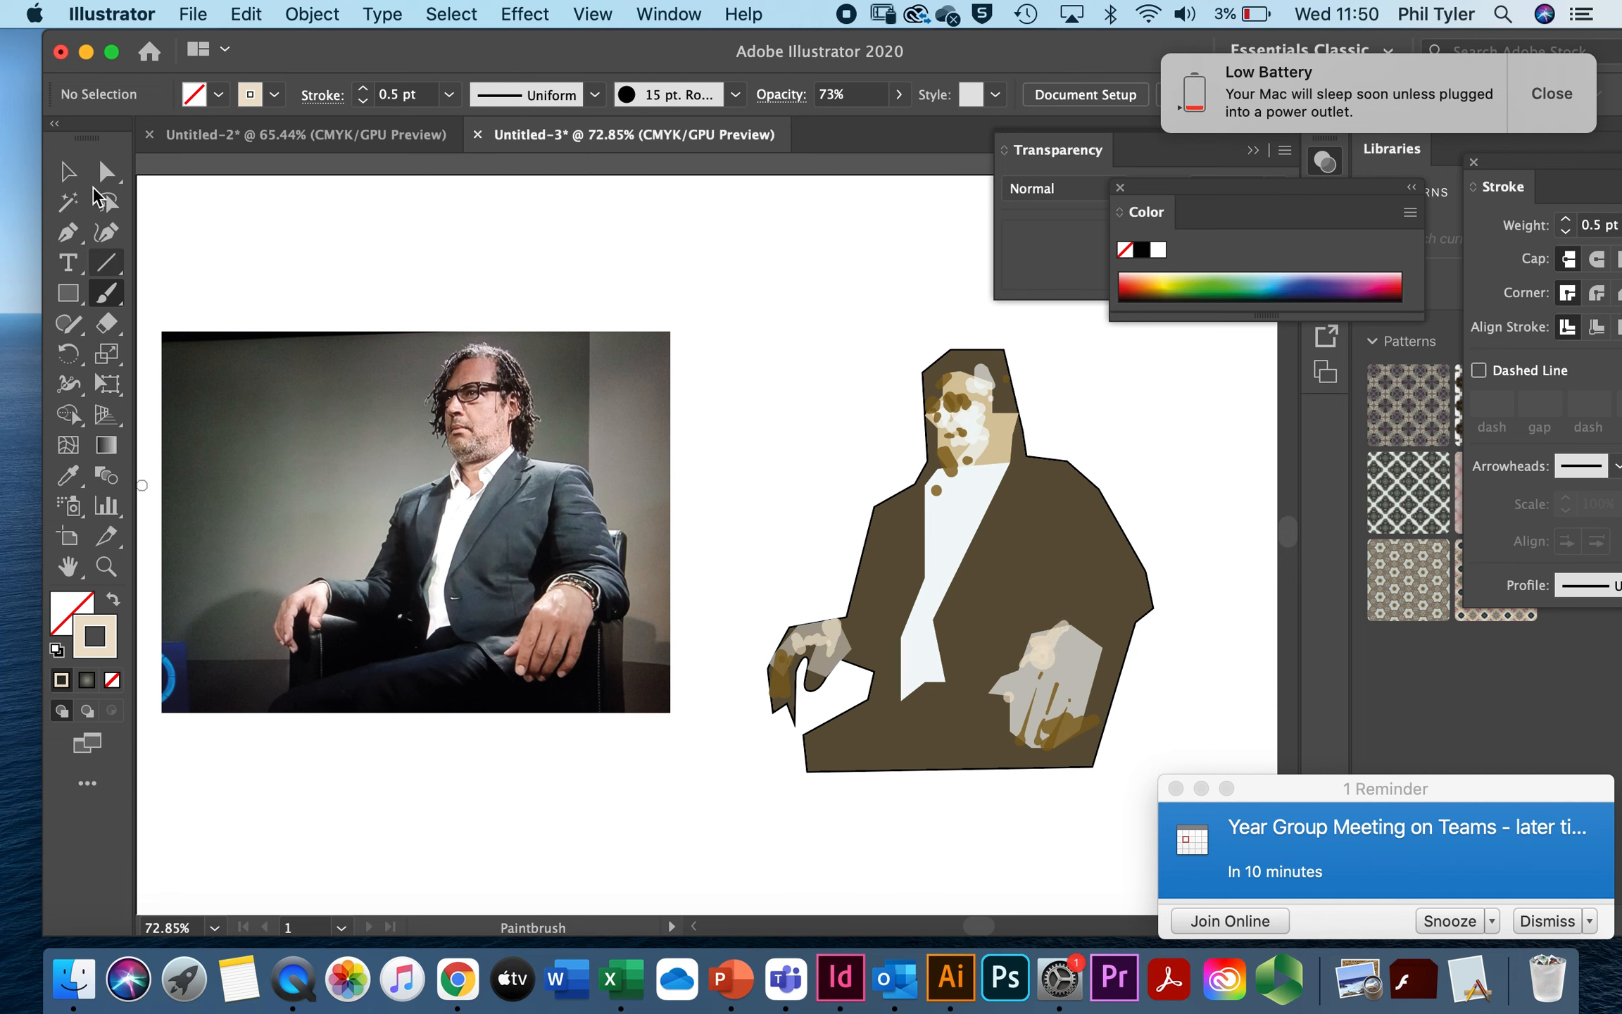
Step: Select the shirt shape and change its fill to the pale blue E7F5F7
{"action": "left_click", "coordinate": [79, 167]}
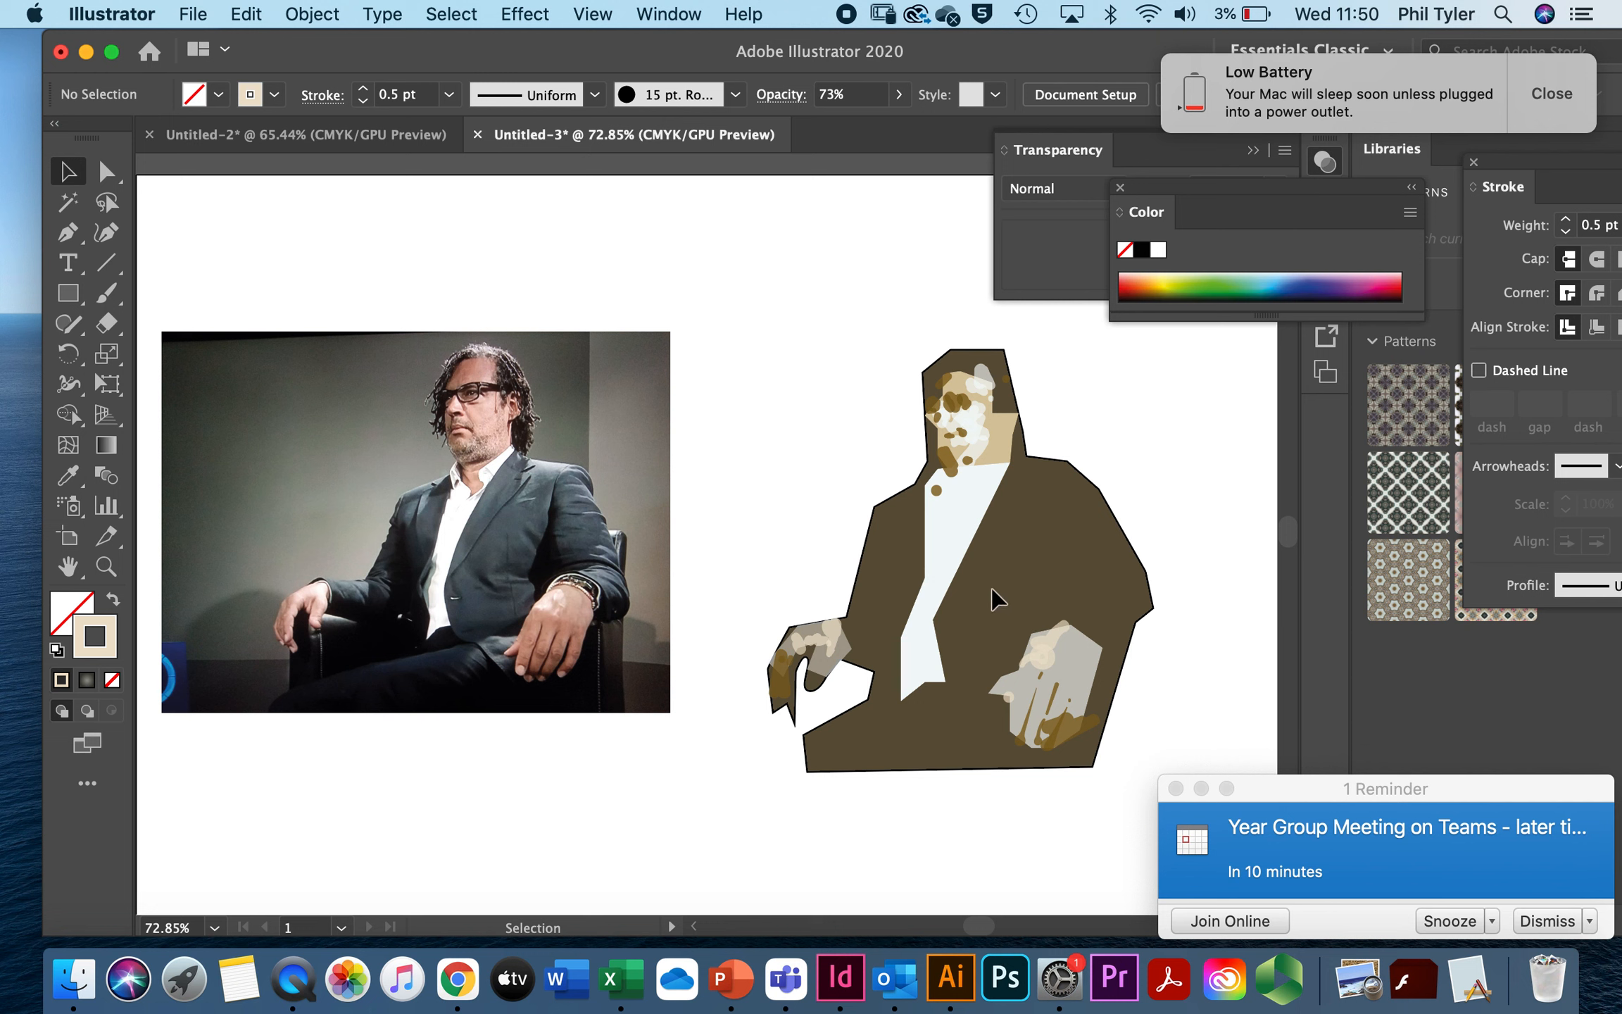
{"action": "left_click", "coordinate": [955, 541]}
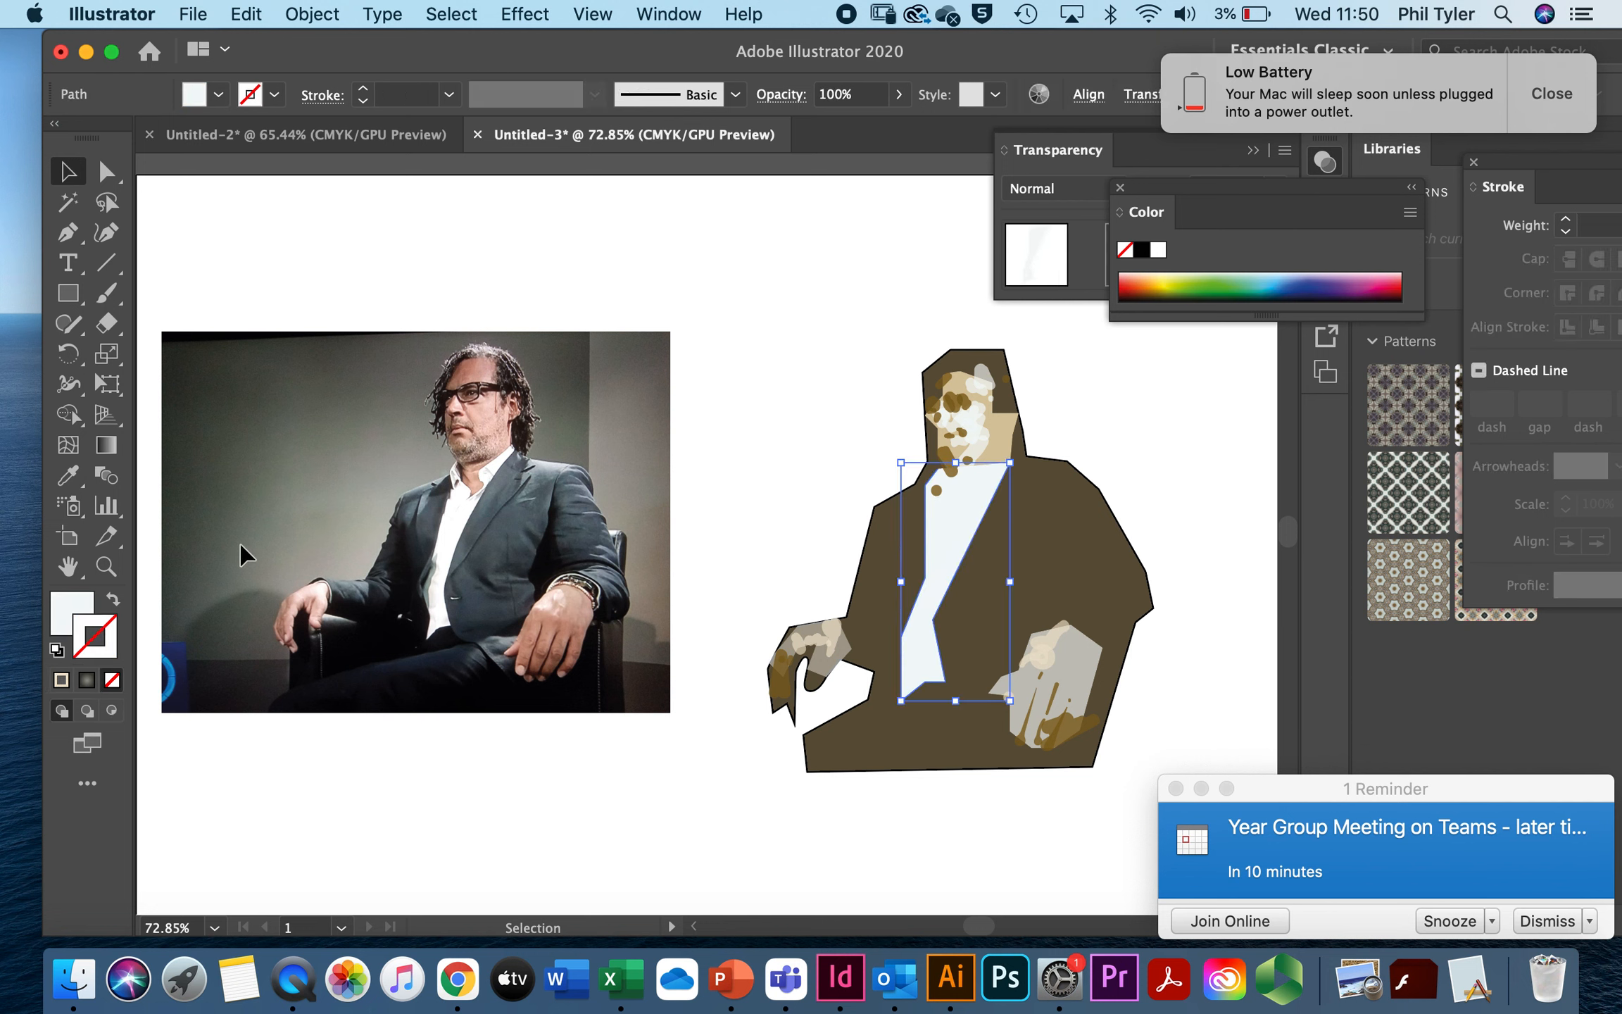
{"action": "double_click", "coordinate": [72, 611]}
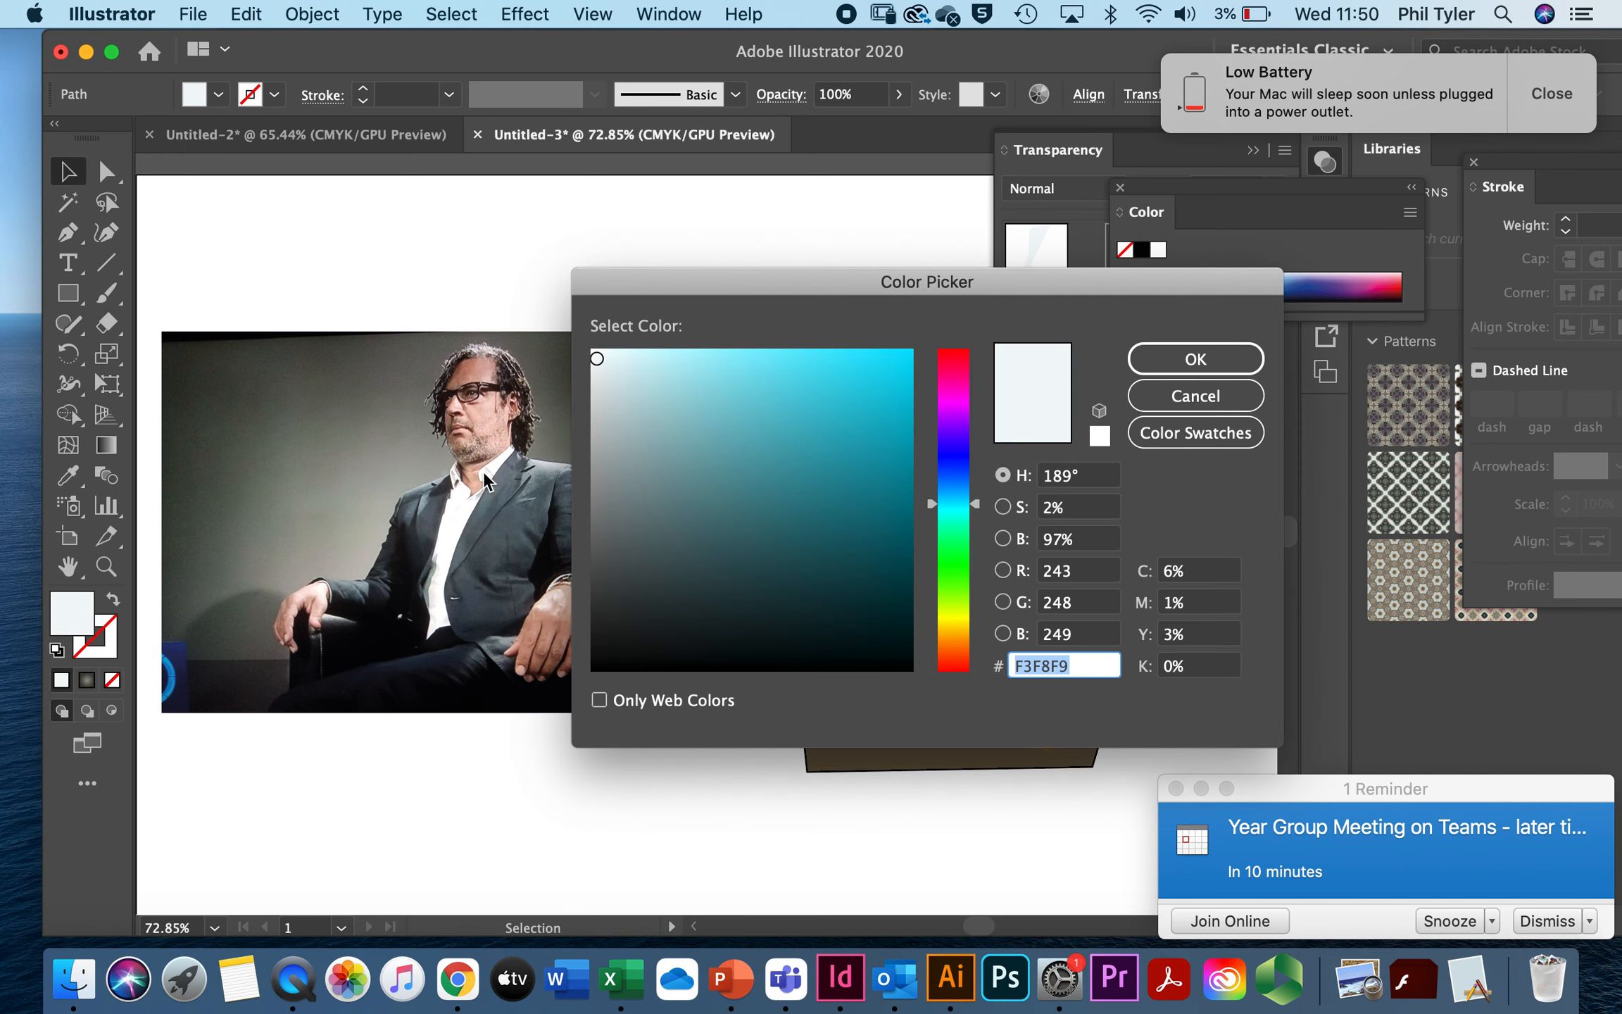
{"action": "left_click_drag", "start_coordinate": [592, 360], "coordinate": [616, 357]}
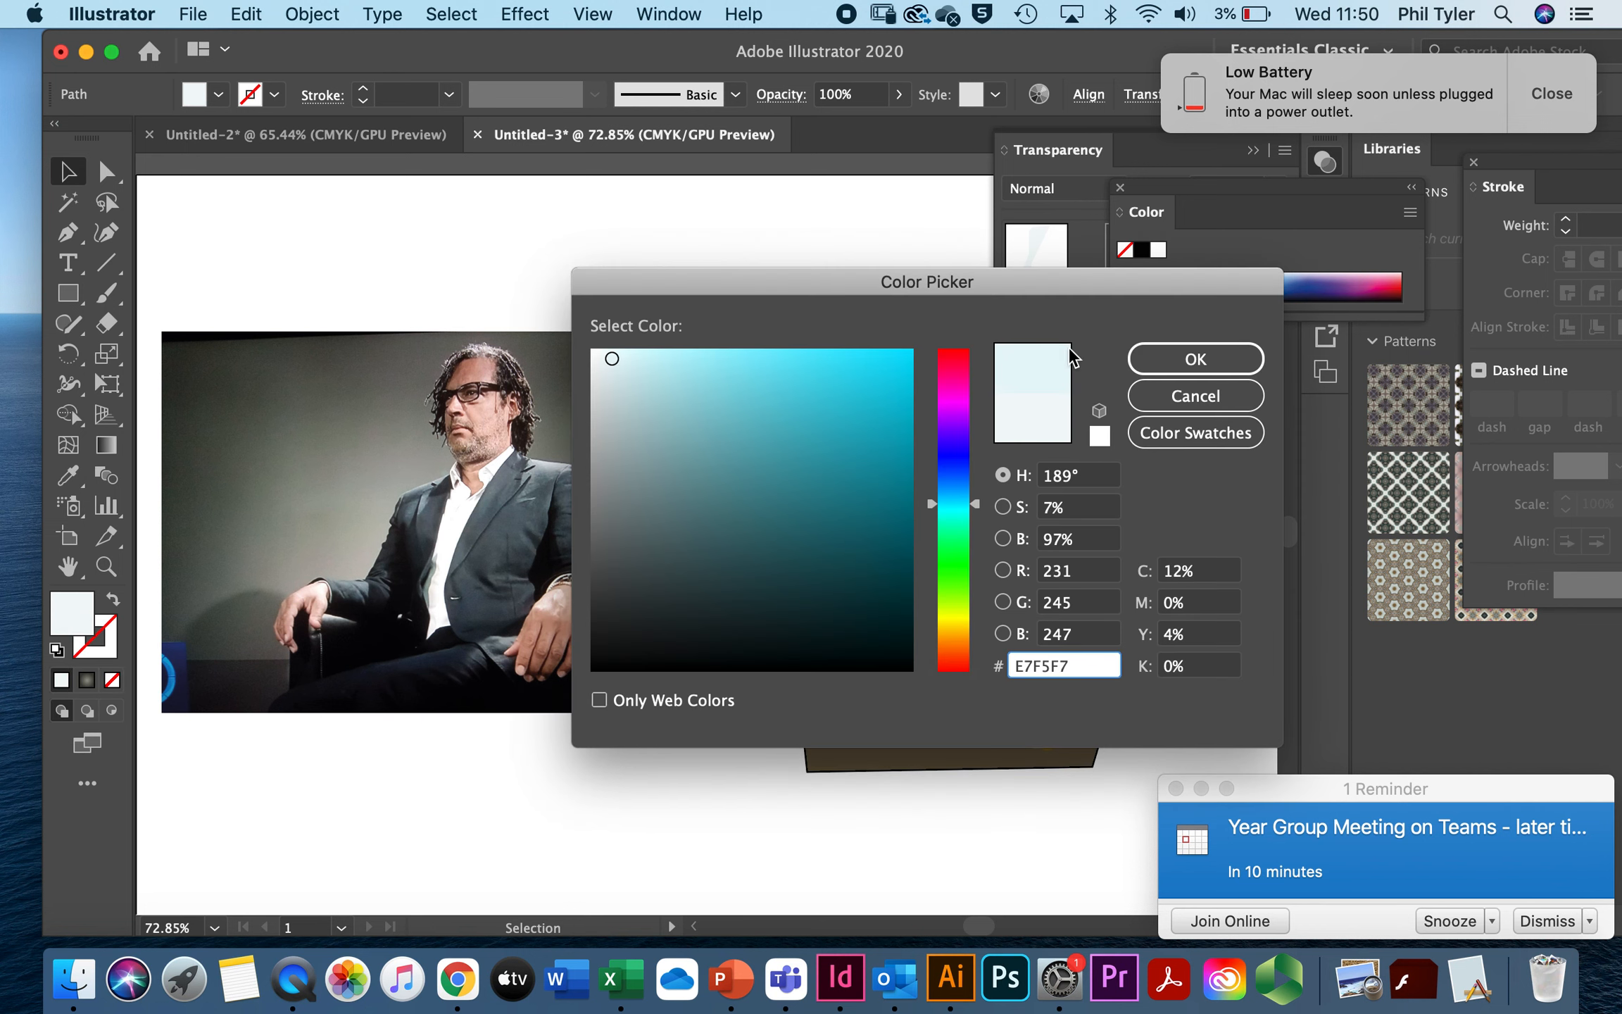
{"action": "left_click", "coordinate": [1141, 366]}
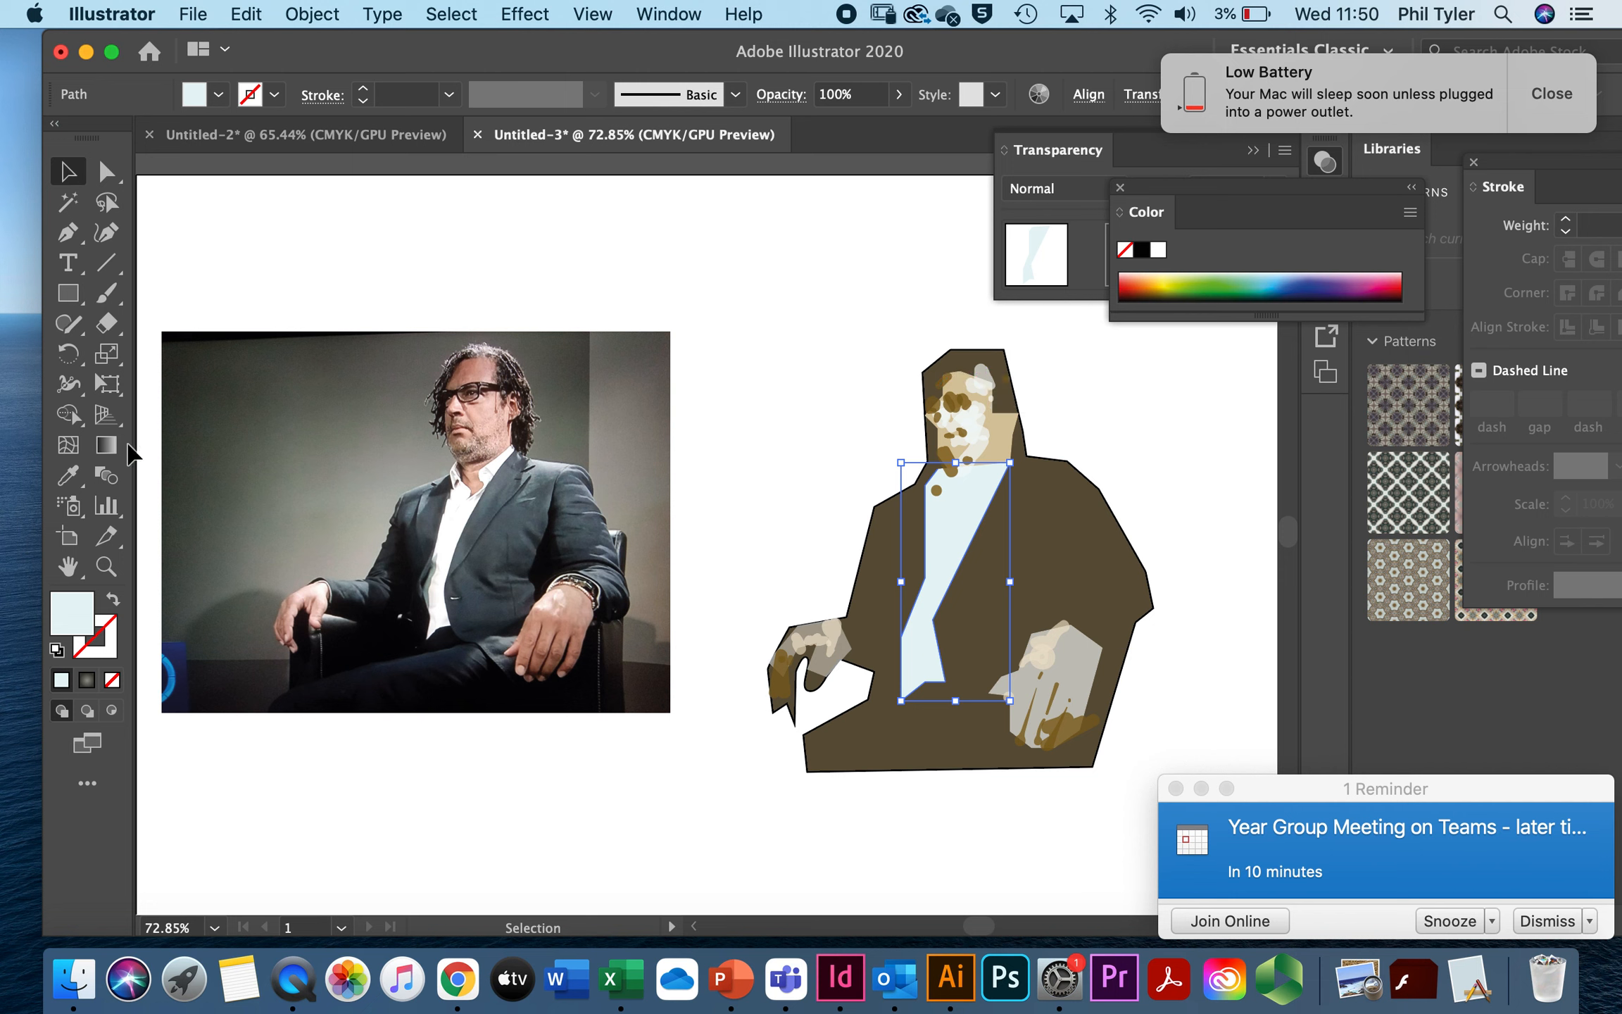
{"action": "left_click", "coordinate": [107, 565]}
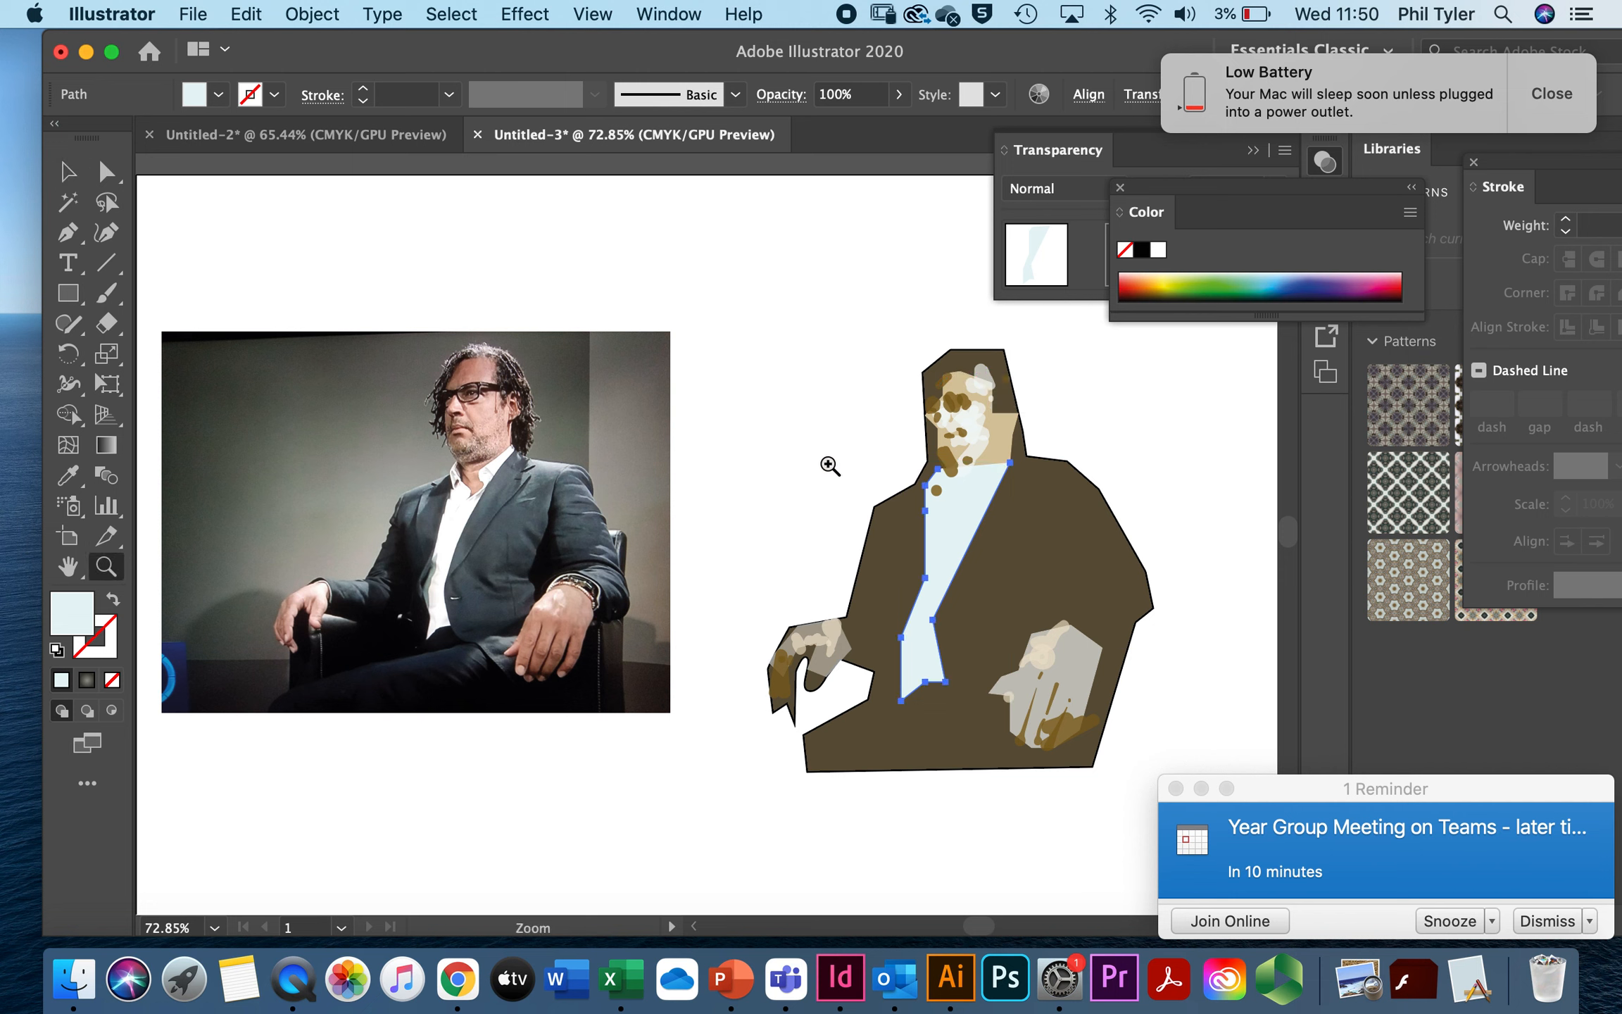
{"action": "left_click", "coordinate": [82, 161]}
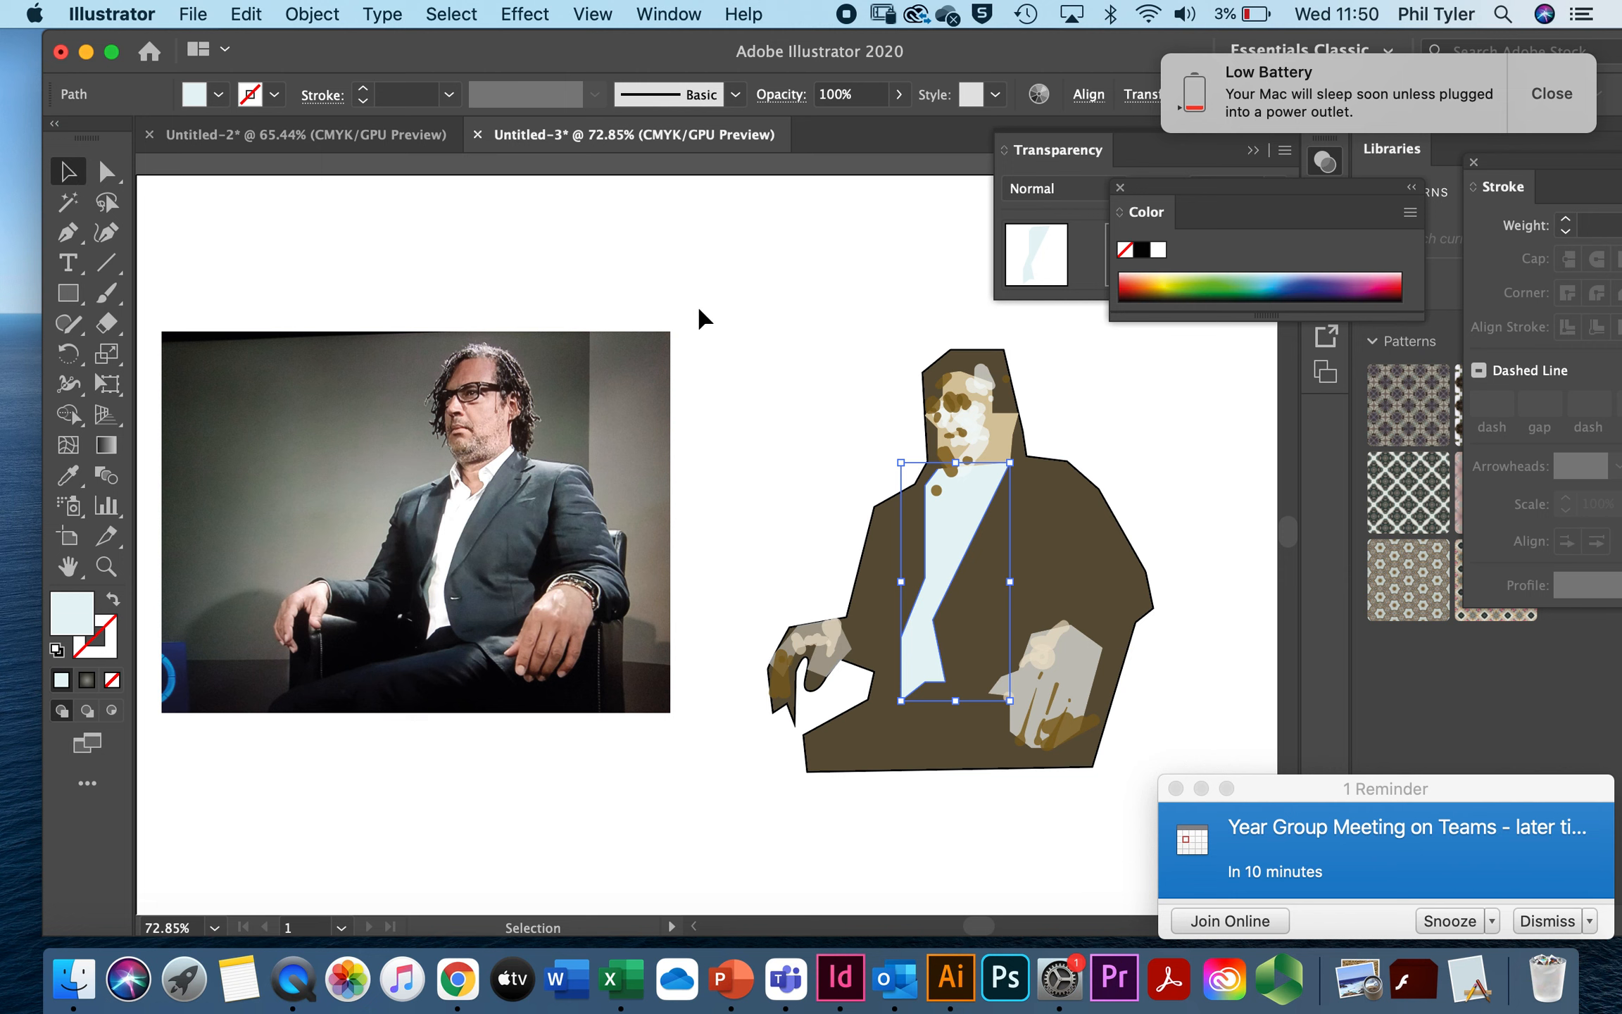
{"action": "mouse_move", "coordinate": [1090, 783]}
{"action": "left_mouse_down"}
{"action": "mouse_move", "coordinate": [1155, 792]}
{"action": "mouse_move", "coordinate": [1151, 747]}
{"action": "left_mouse_up"}
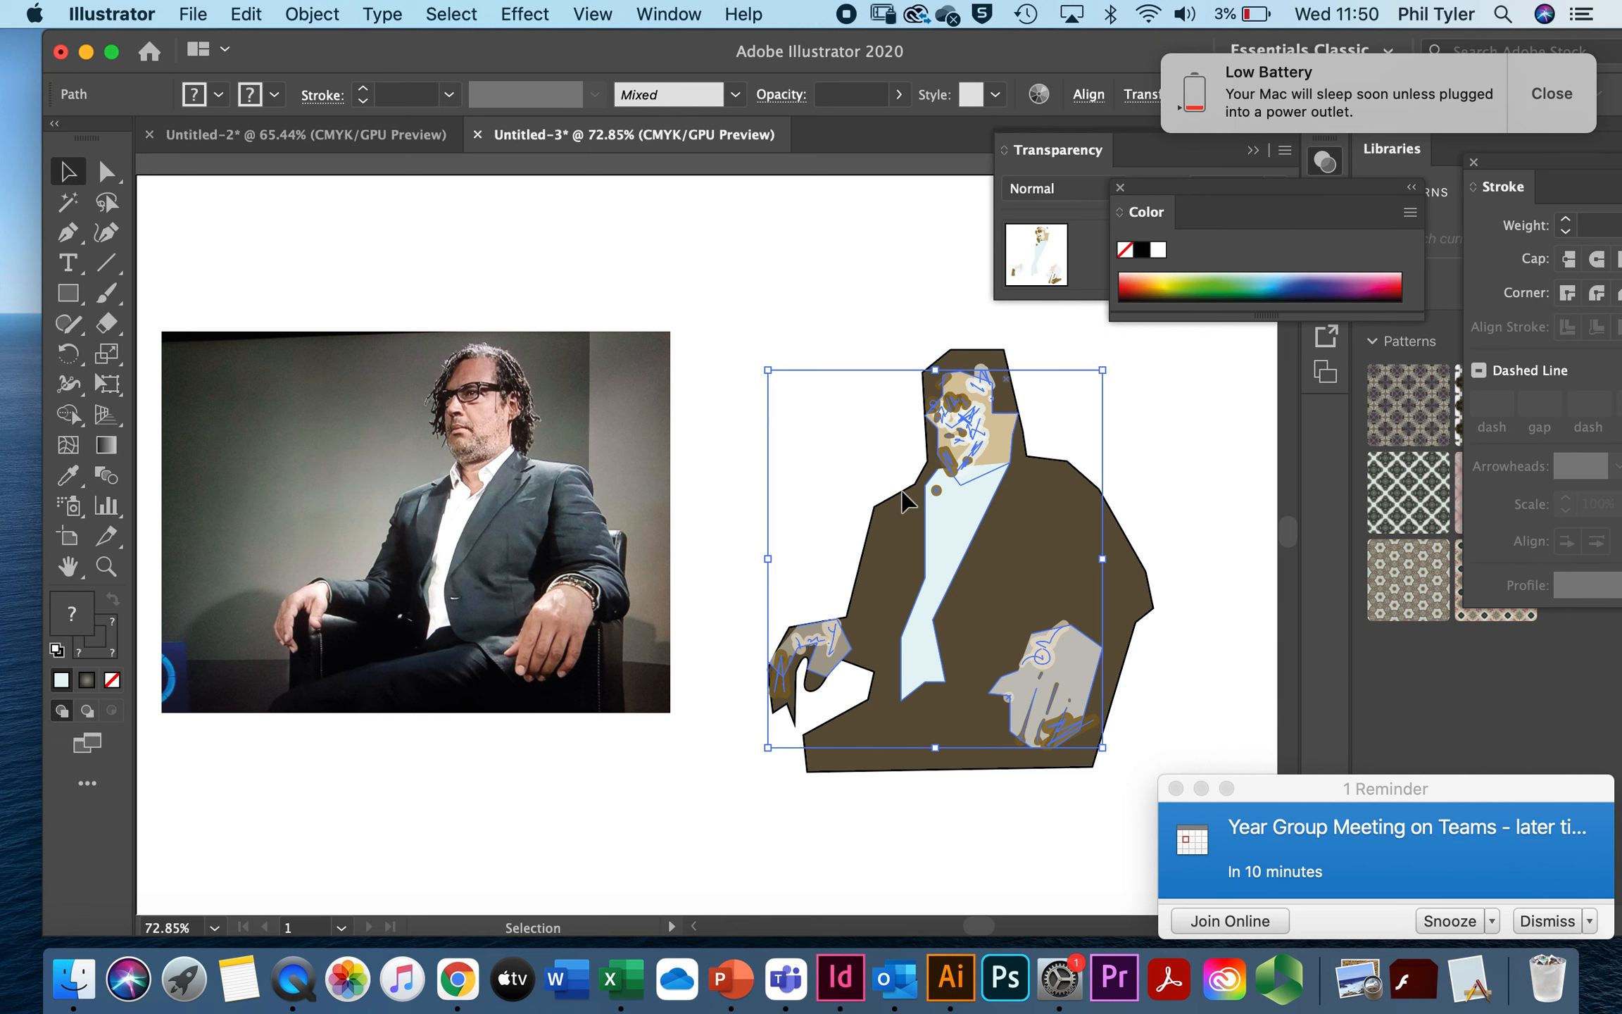
{"action": "left_click_drag", "start_coordinate": [963, 531], "coordinate": [929, 538]}
{"action": "key", "text": "super+a"}
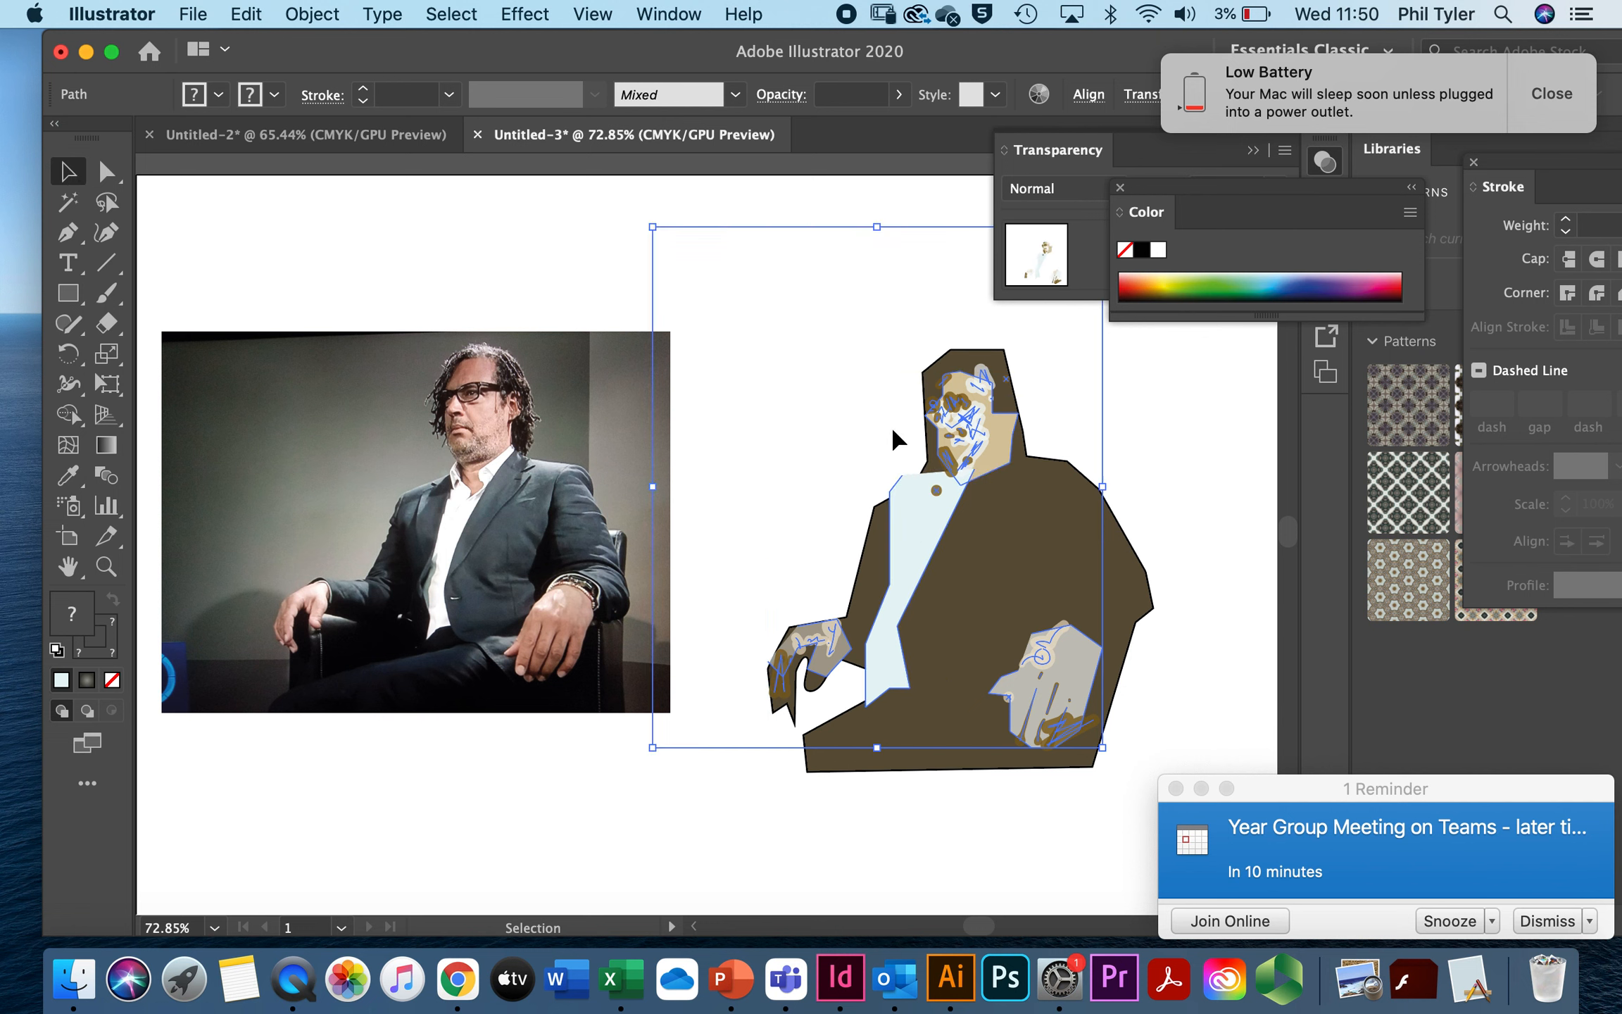
{"action": "key", "text": "super+z"}
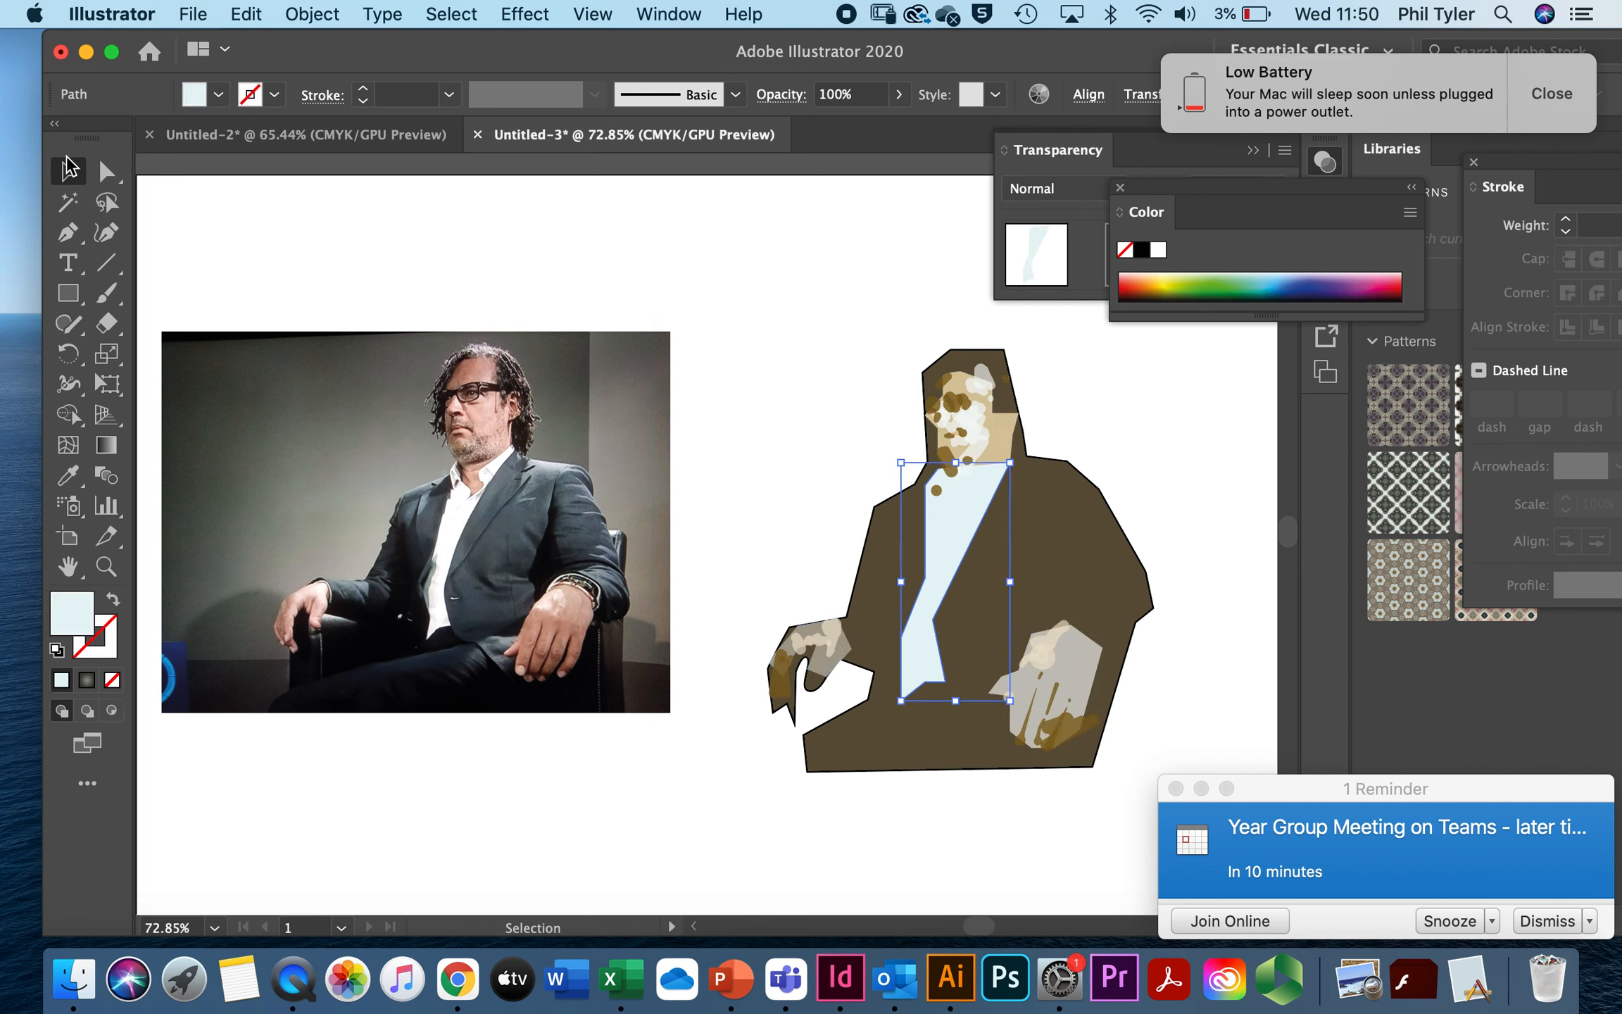
Step: Unlock all locked artwork and clear the selection
{"action": "left_click", "coordinate": [793, 341]}
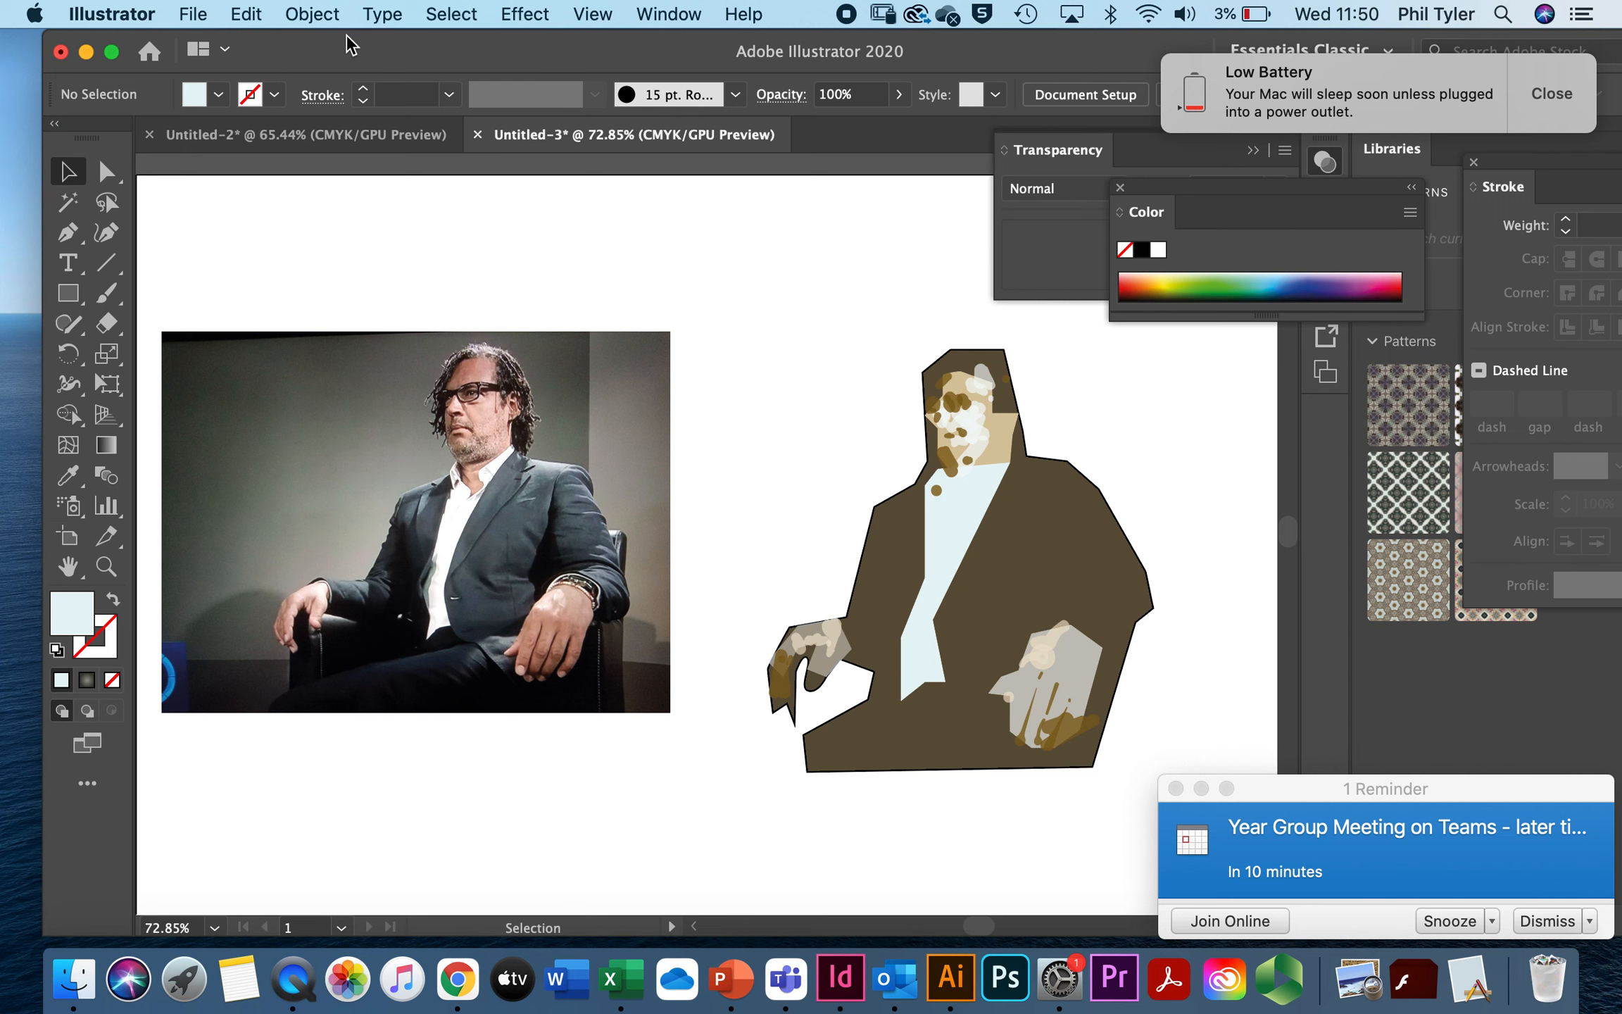
{"action": "key", "text": "super+a"}
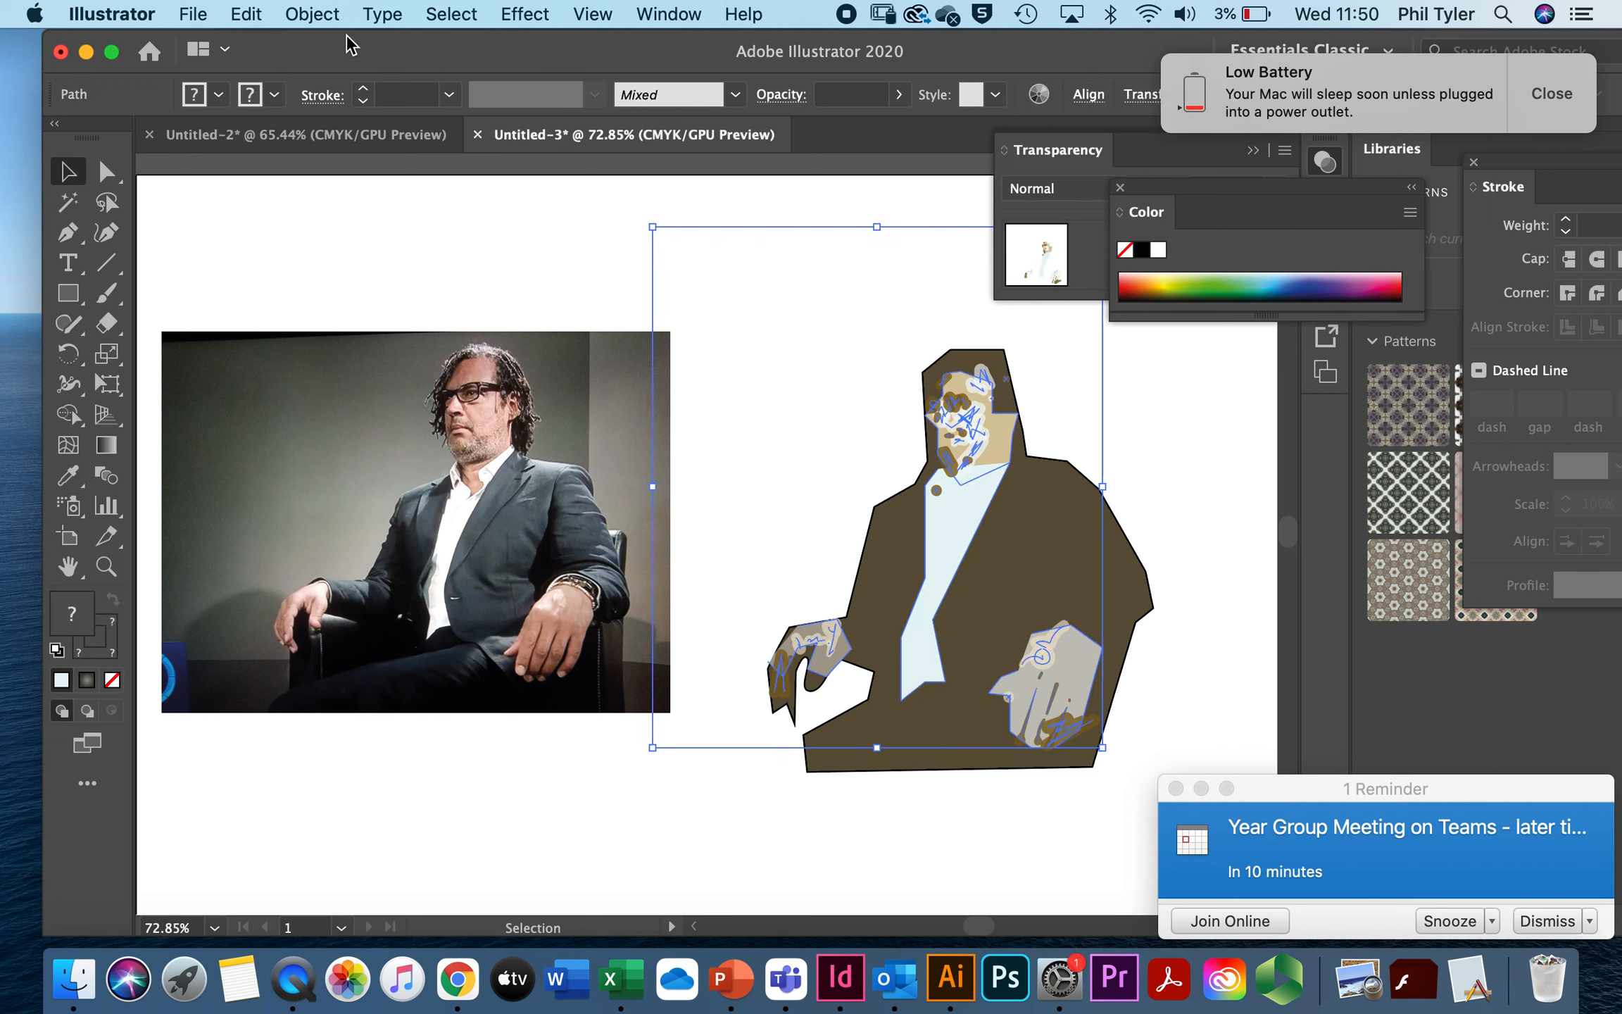
{"action": "left_click", "coordinate": [285, 10]}
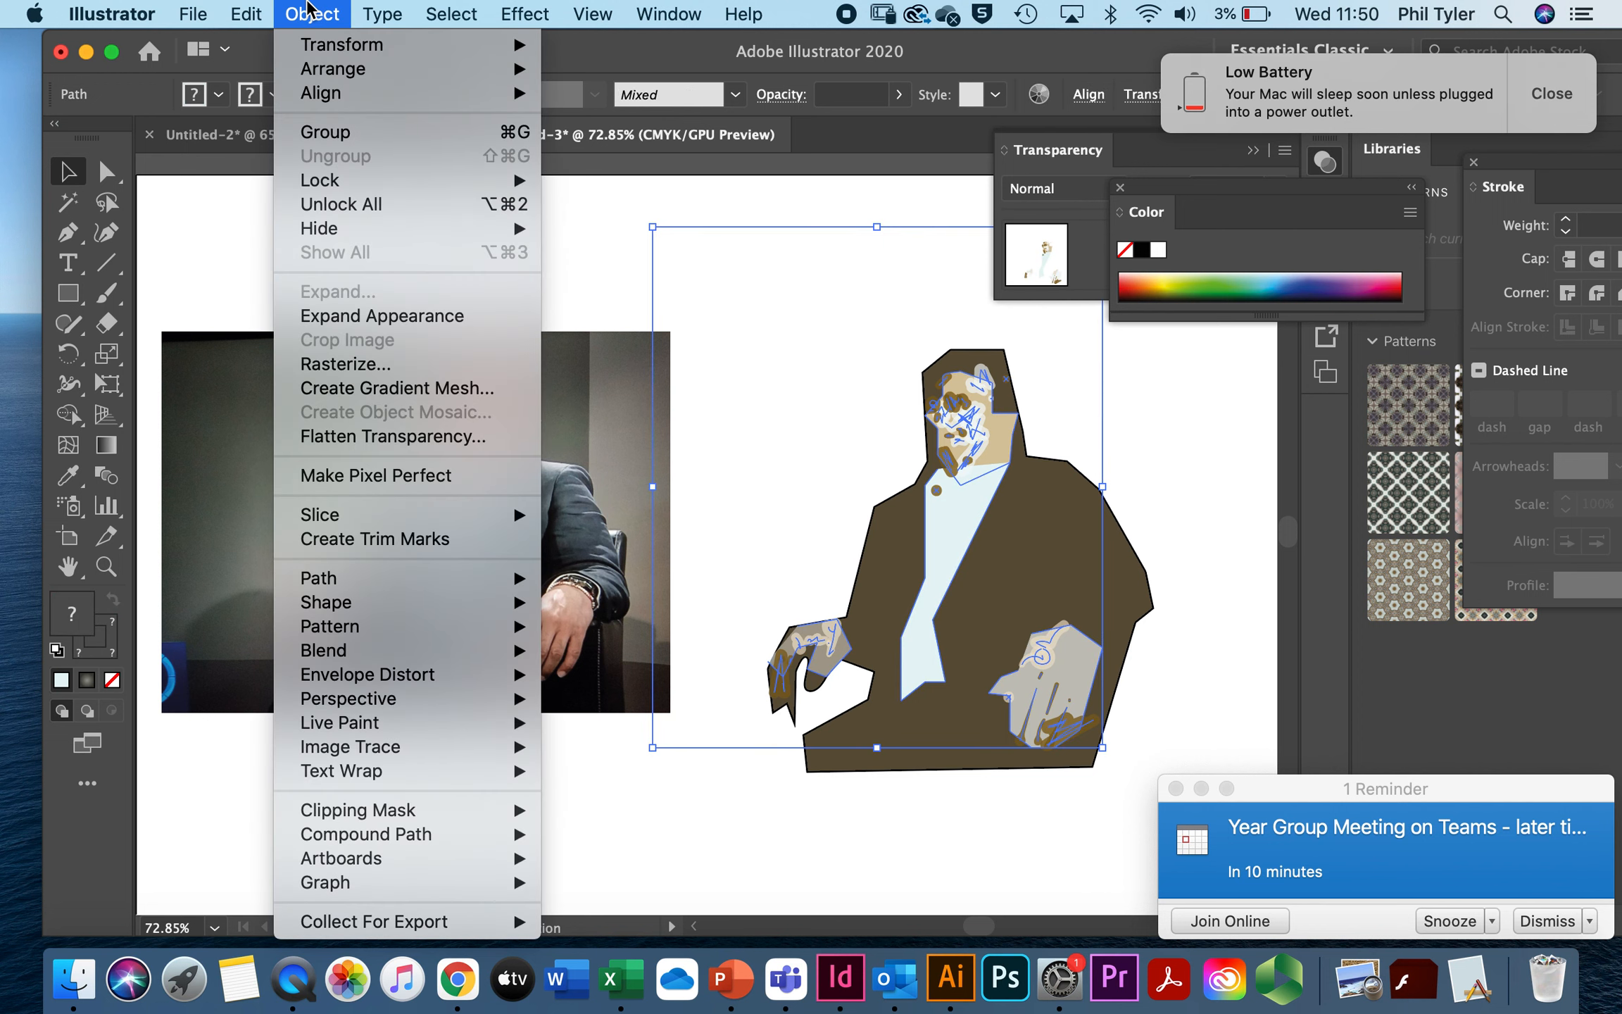
{"action": "left_click", "coordinate": [369, 213]}
{"action": "left_click", "coordinate": [1213, 449]}
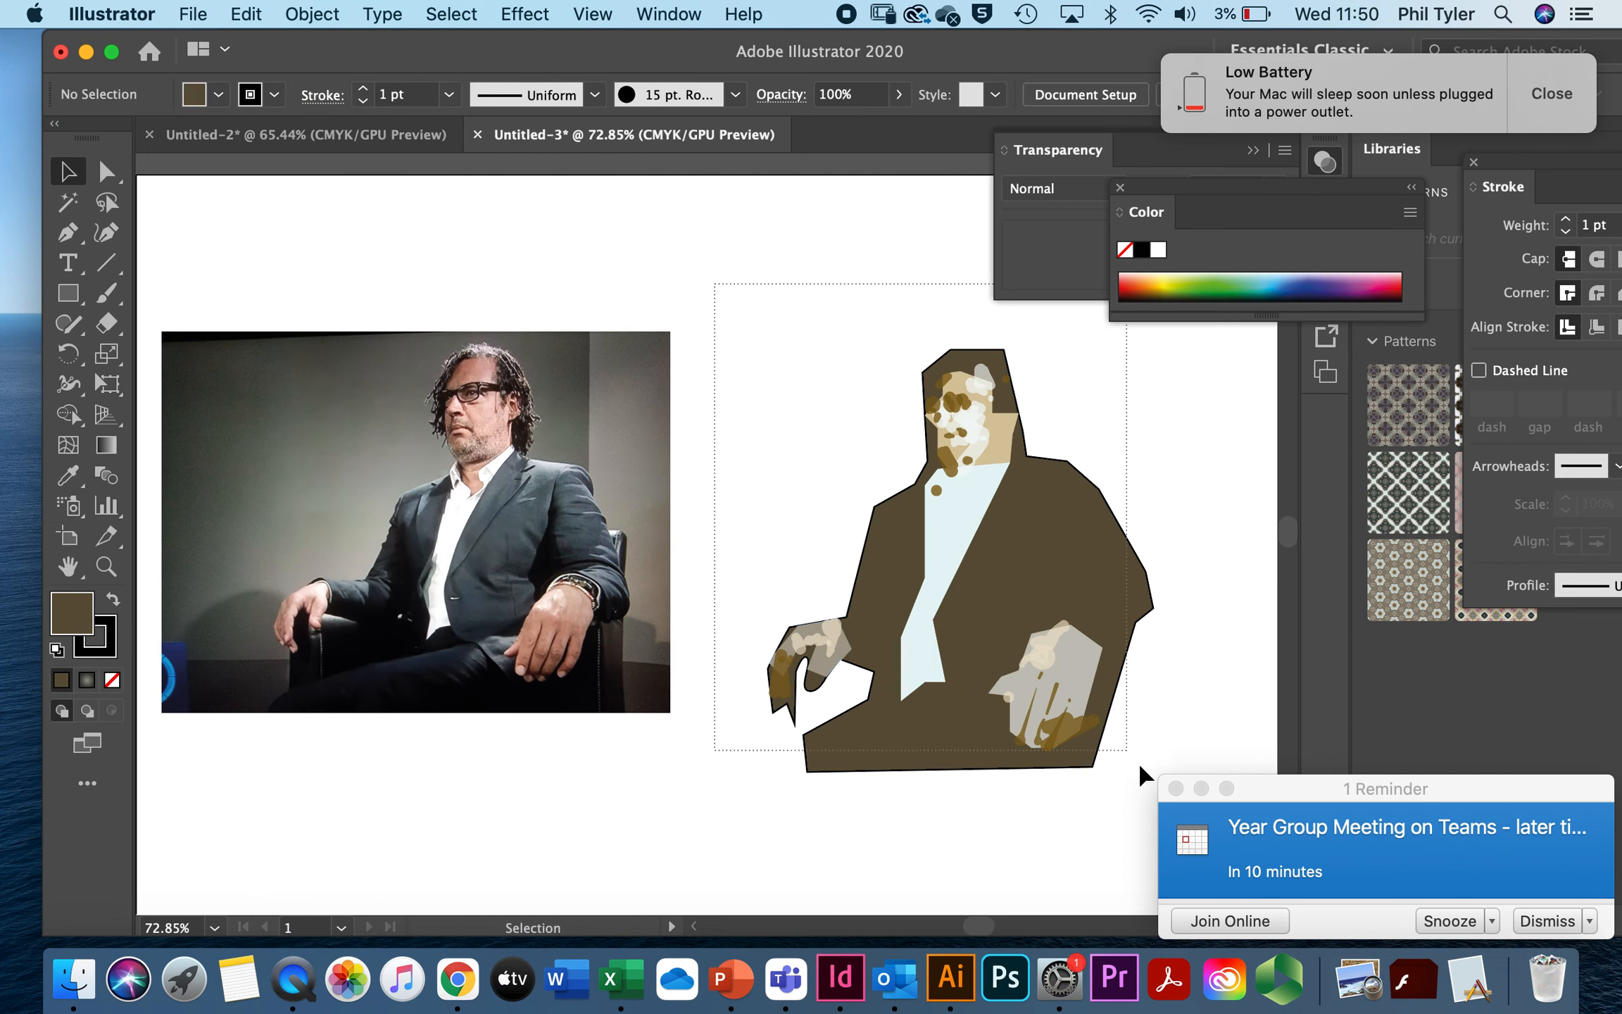
Step: Group all the portrait shapes and move the group so it overlaps the photo just beside the man's head
{"action": "left_click_drag", "start_coordinate": [1189, 801], "coordinate": [1188, 800]}
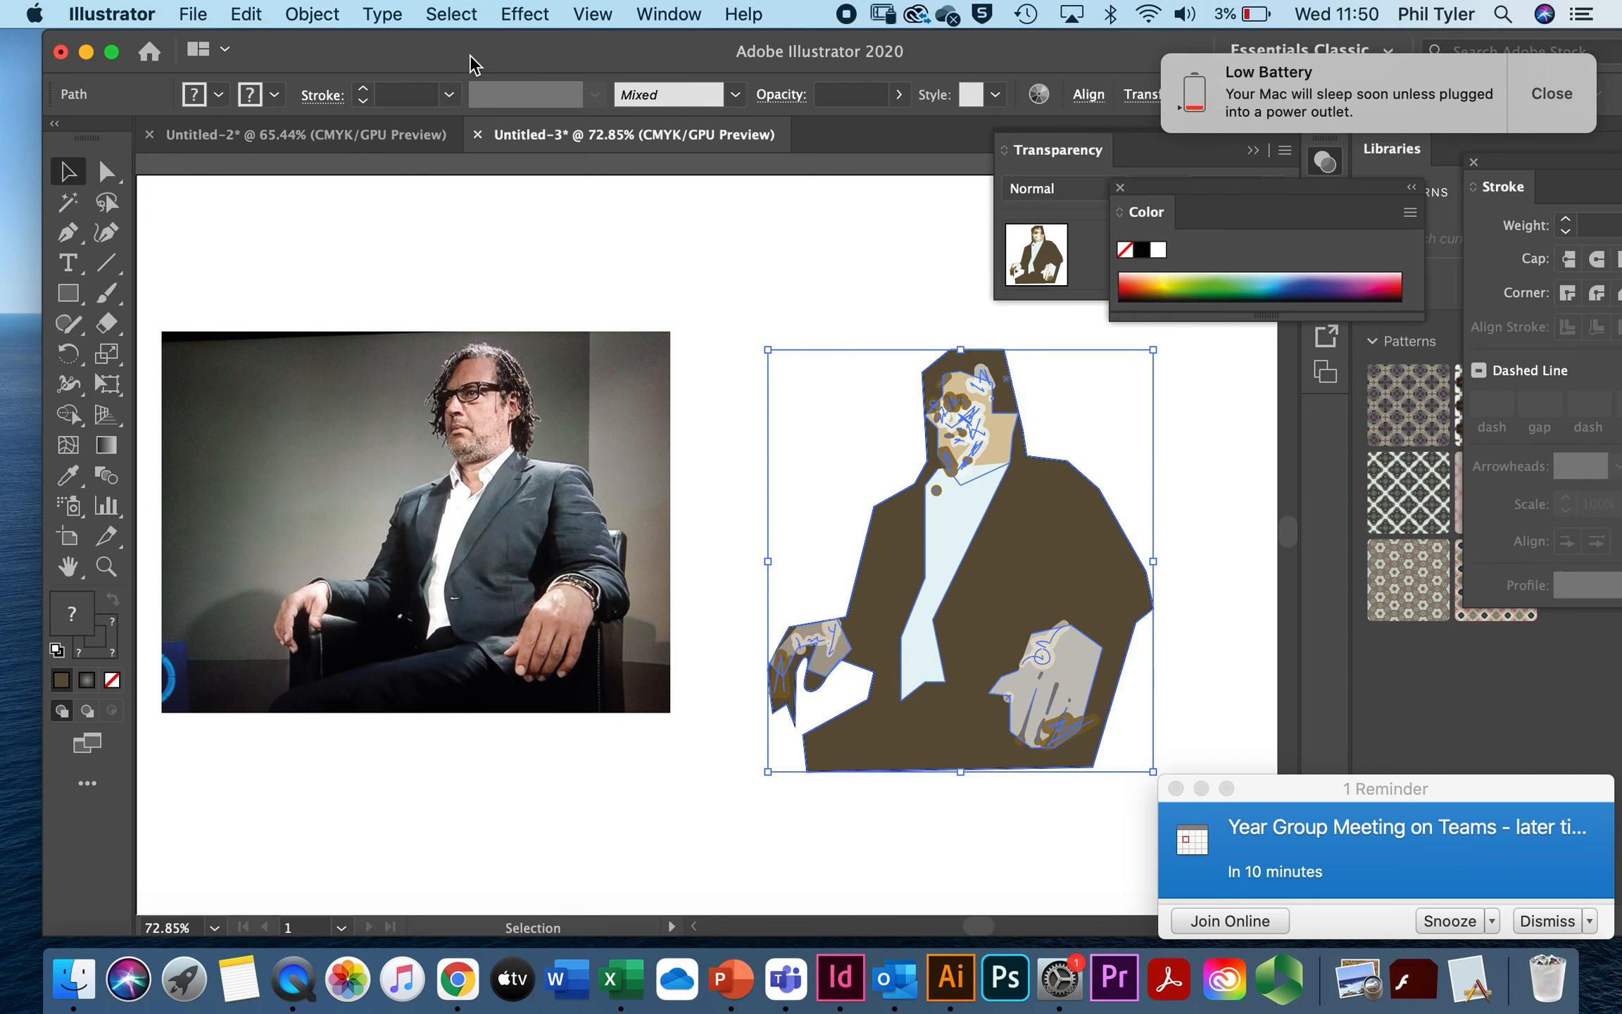
{"action": "left_click", "coordinate": [331, 15]}
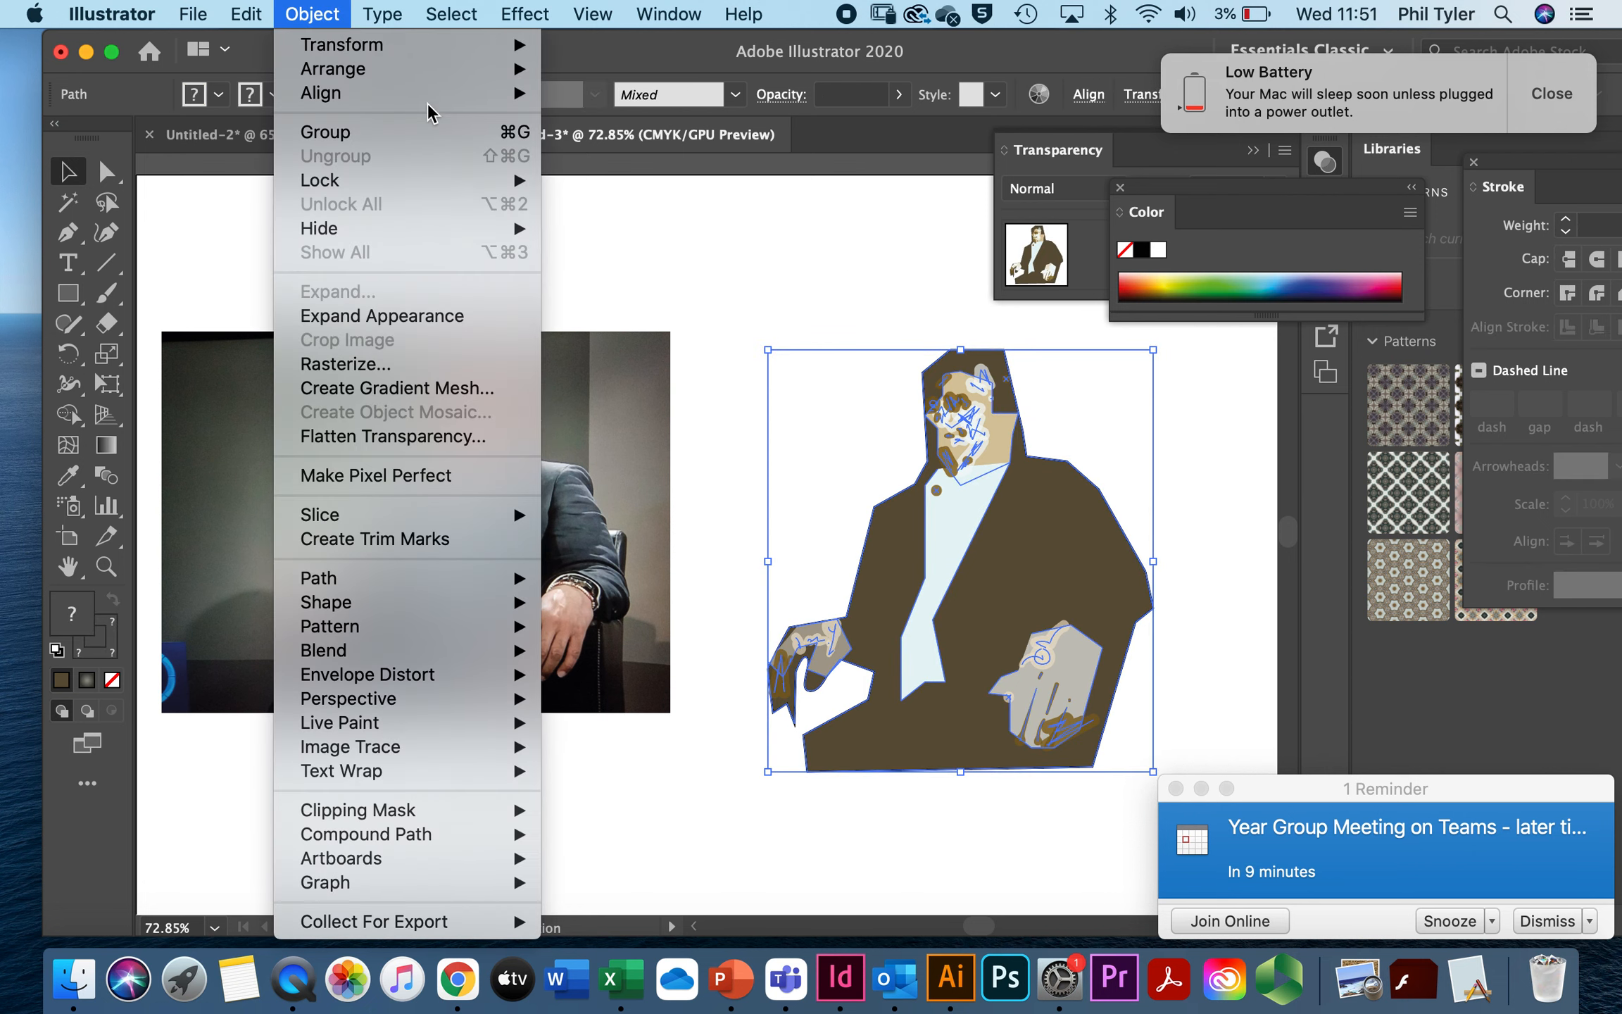
{"action": "left_click", "coordinate": [326, 133]}
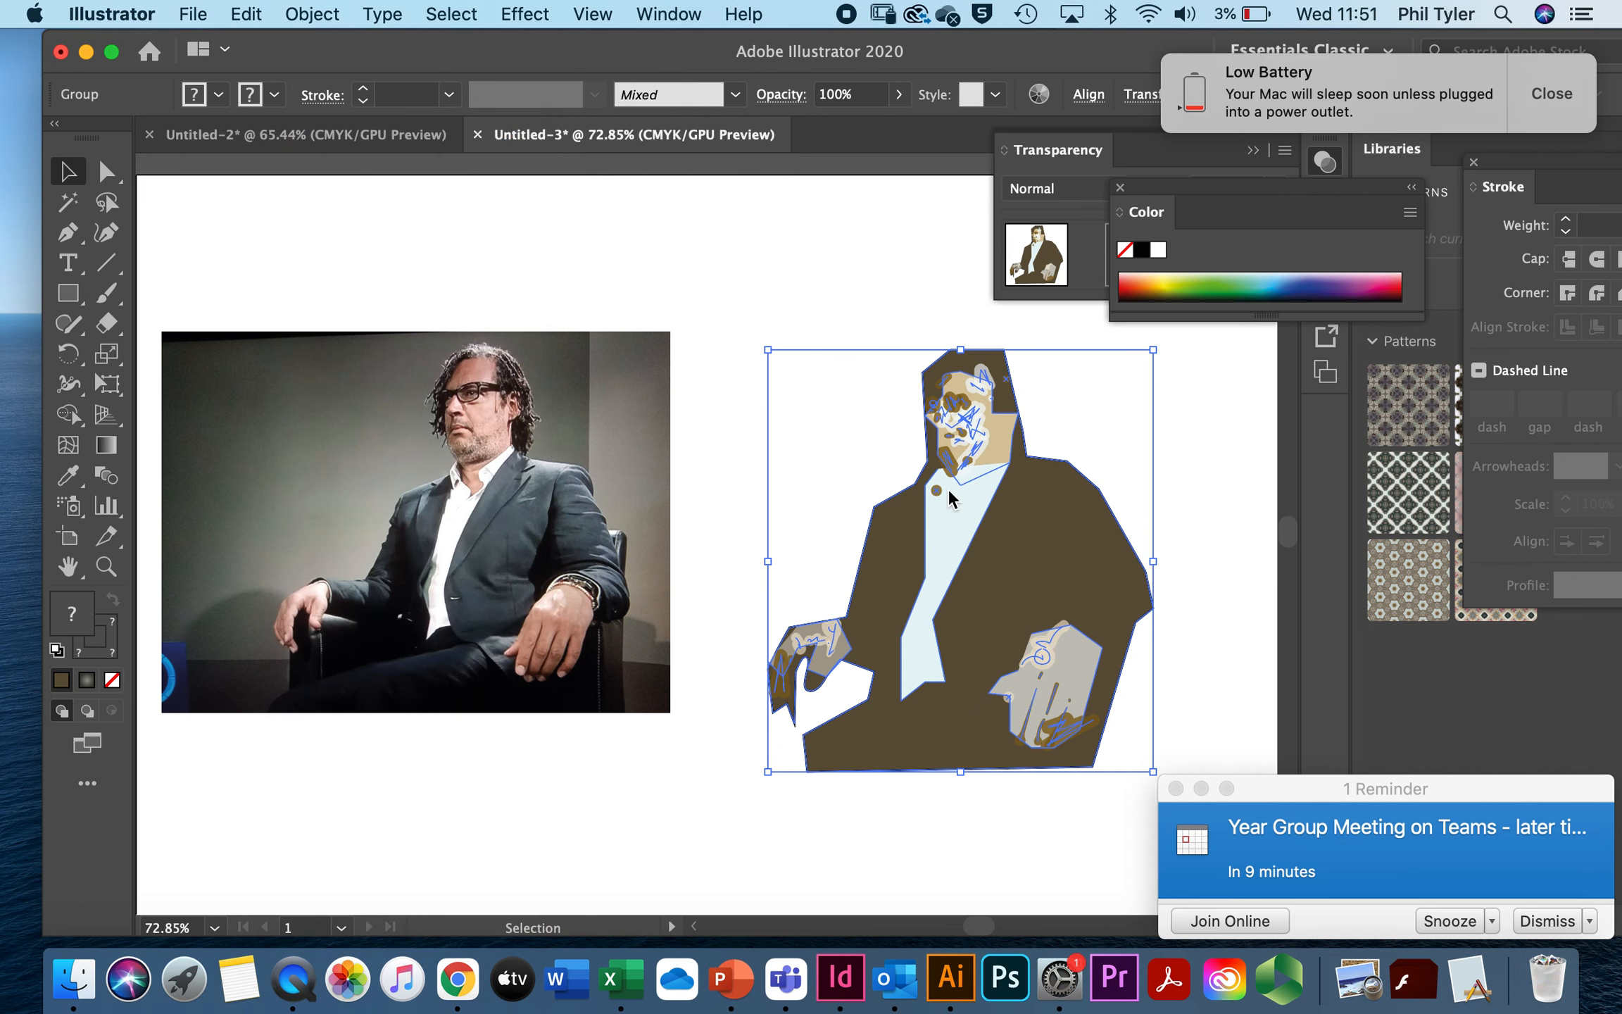
{"action": "left_click_drag", "start_coordinate": [988, 568], "coordinate": [670, 524]}
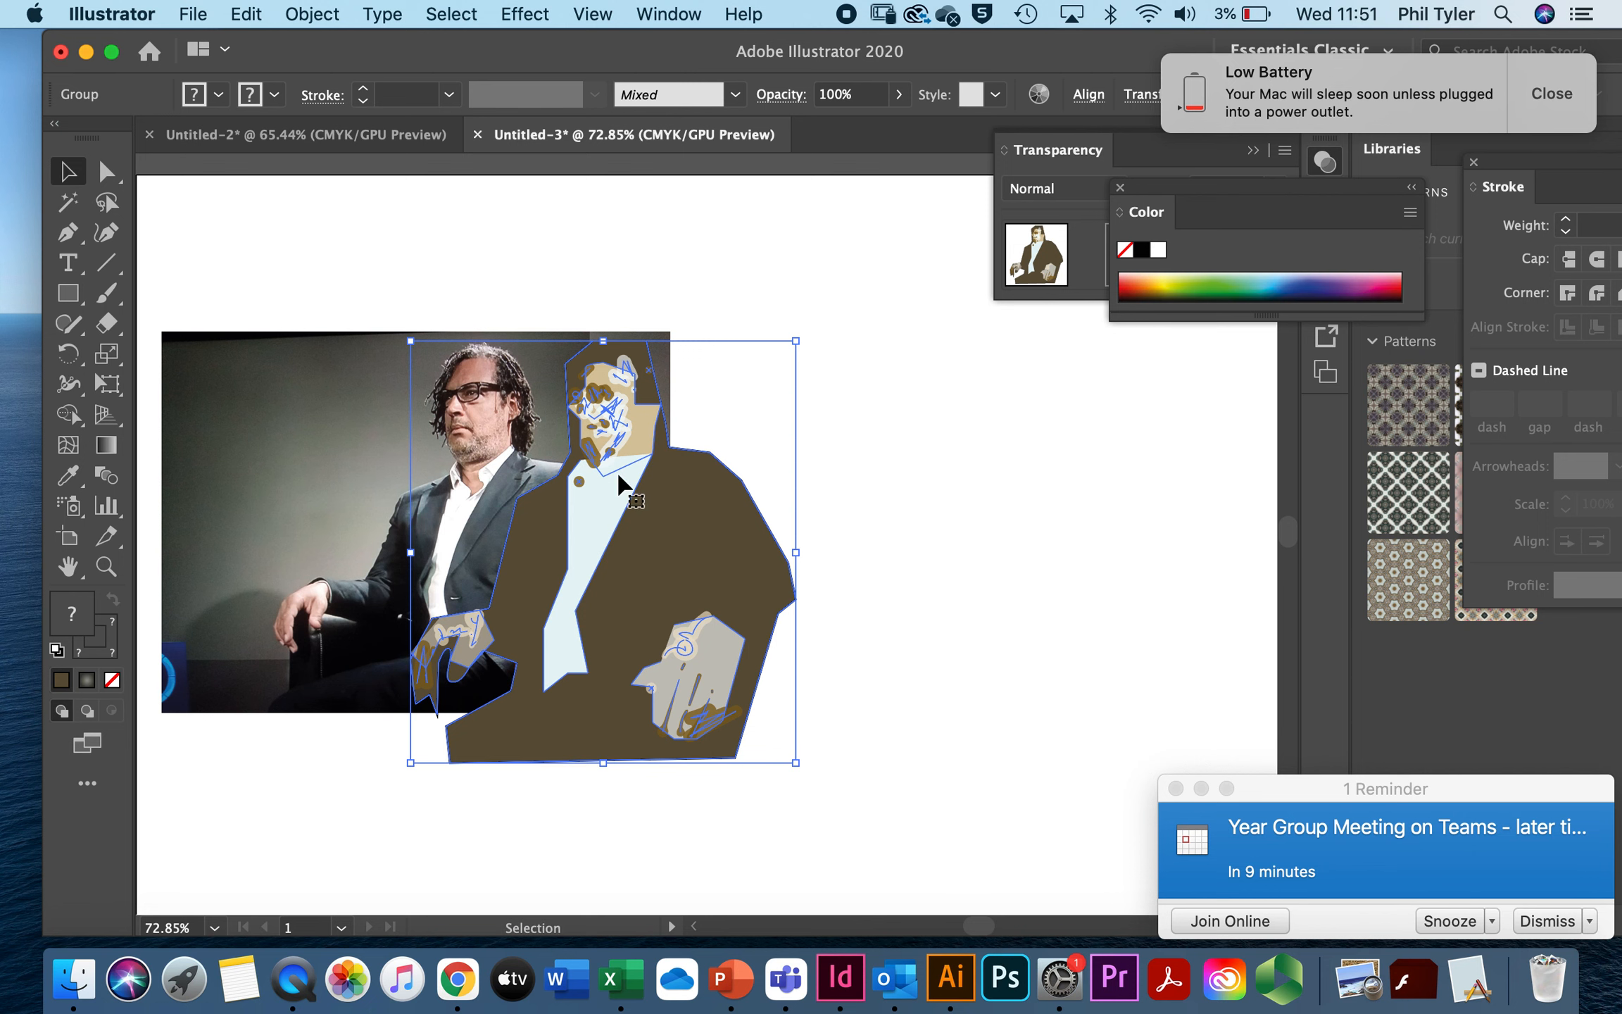
Step: Deselect the portrait group, set the stroke colour to the near-black 141403 and switch to the Paintbrush
{"action": "left_click", "coordinate": [107, 566]}
{"action": "left_click", "coordinate": [560, 430]}
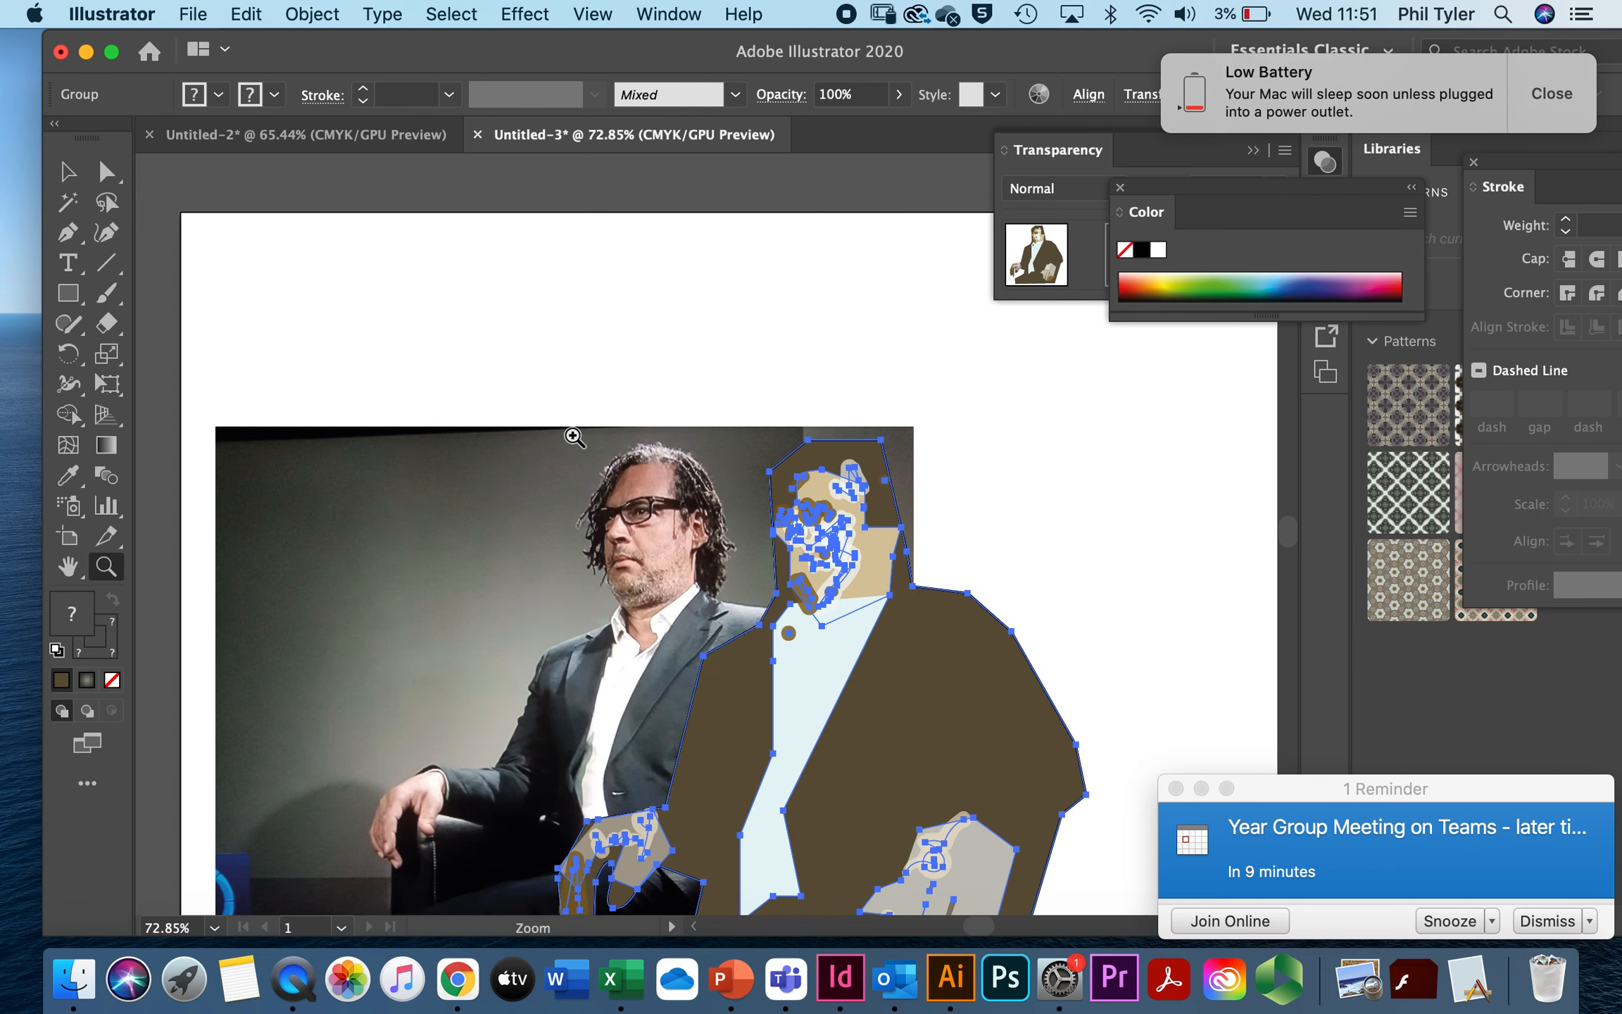
{"action": "left_click", "coordinate": [796, 561]}
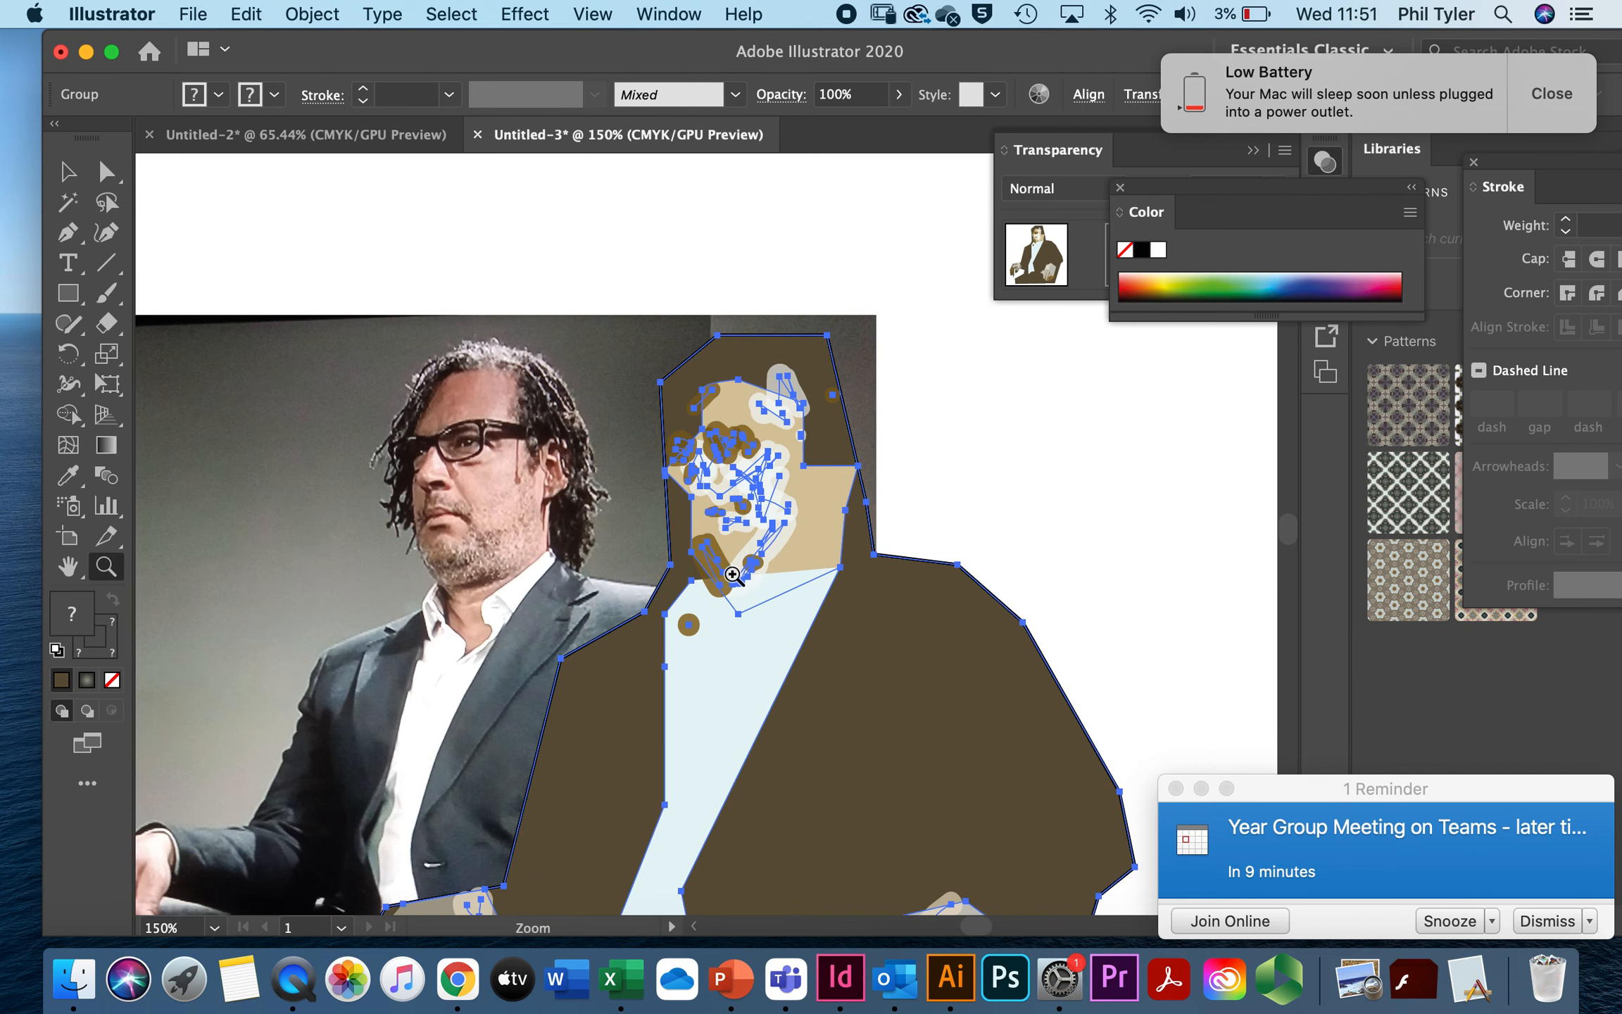
{"action": "left_click", "coordinate": [635, 535]}
{"action": "left_click", "coordinate": [508, 211]}
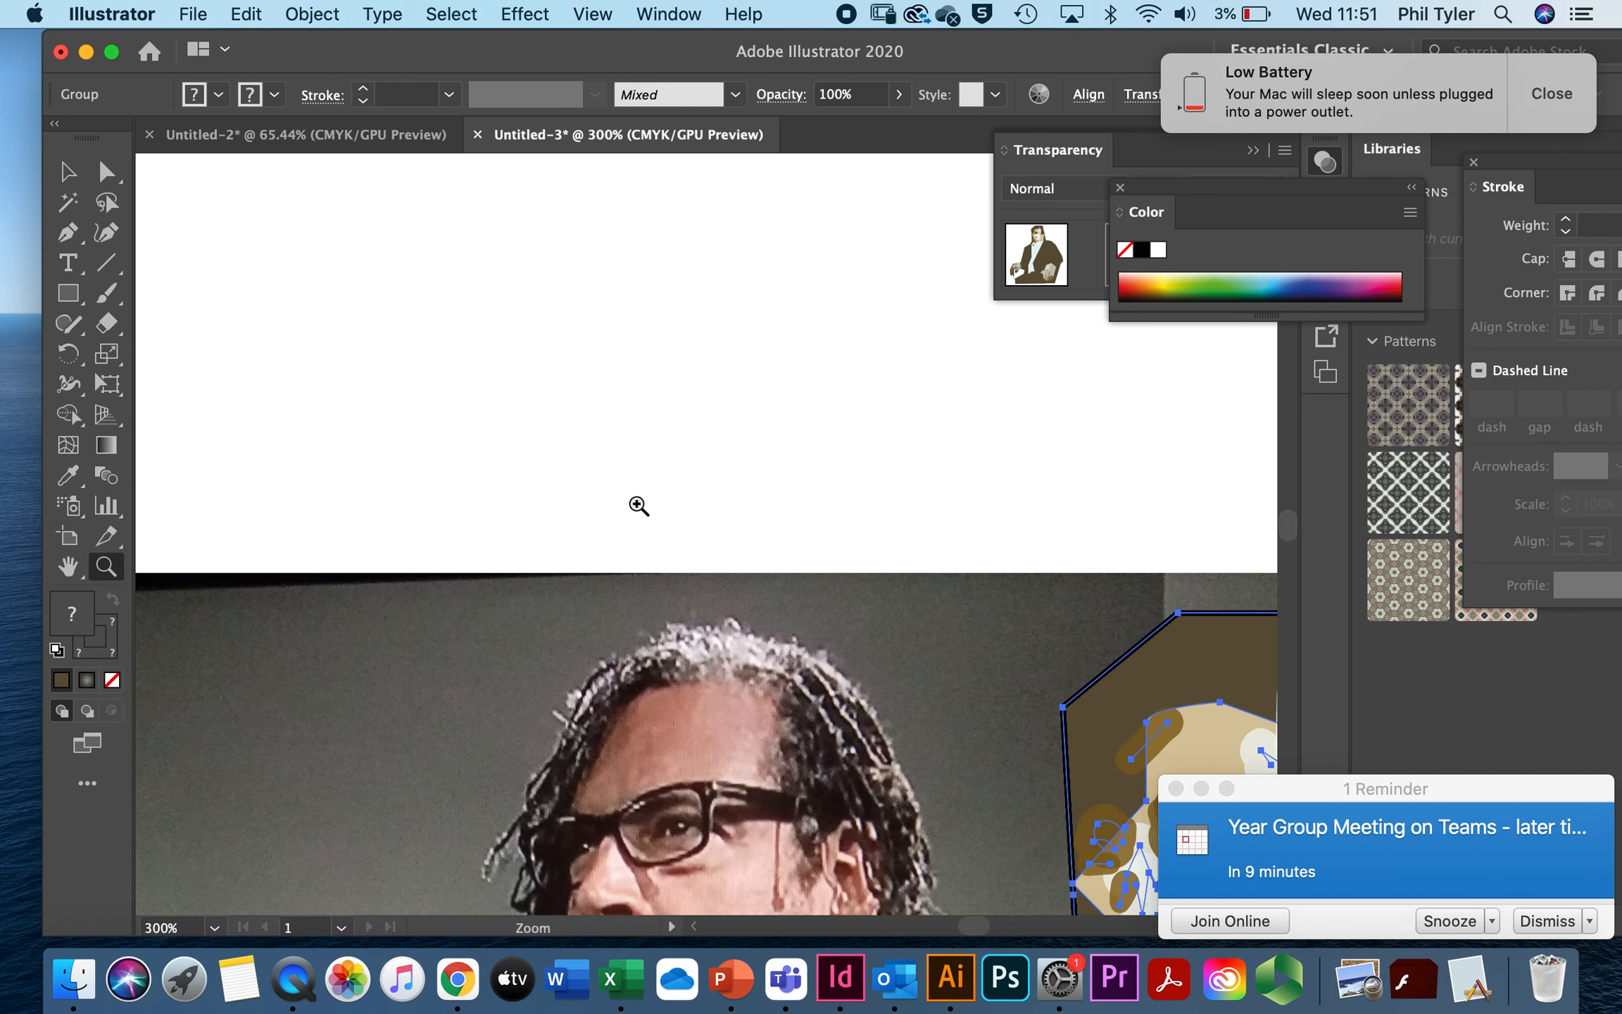
{"action": "scroll", "coordinate": [240, 479], "scroll_direction": "down", "scroll_amount": 10}
{"action": "scroll", "coordinate": [240, 478], "scroll_direction": "right", "scroll_amount": 5}
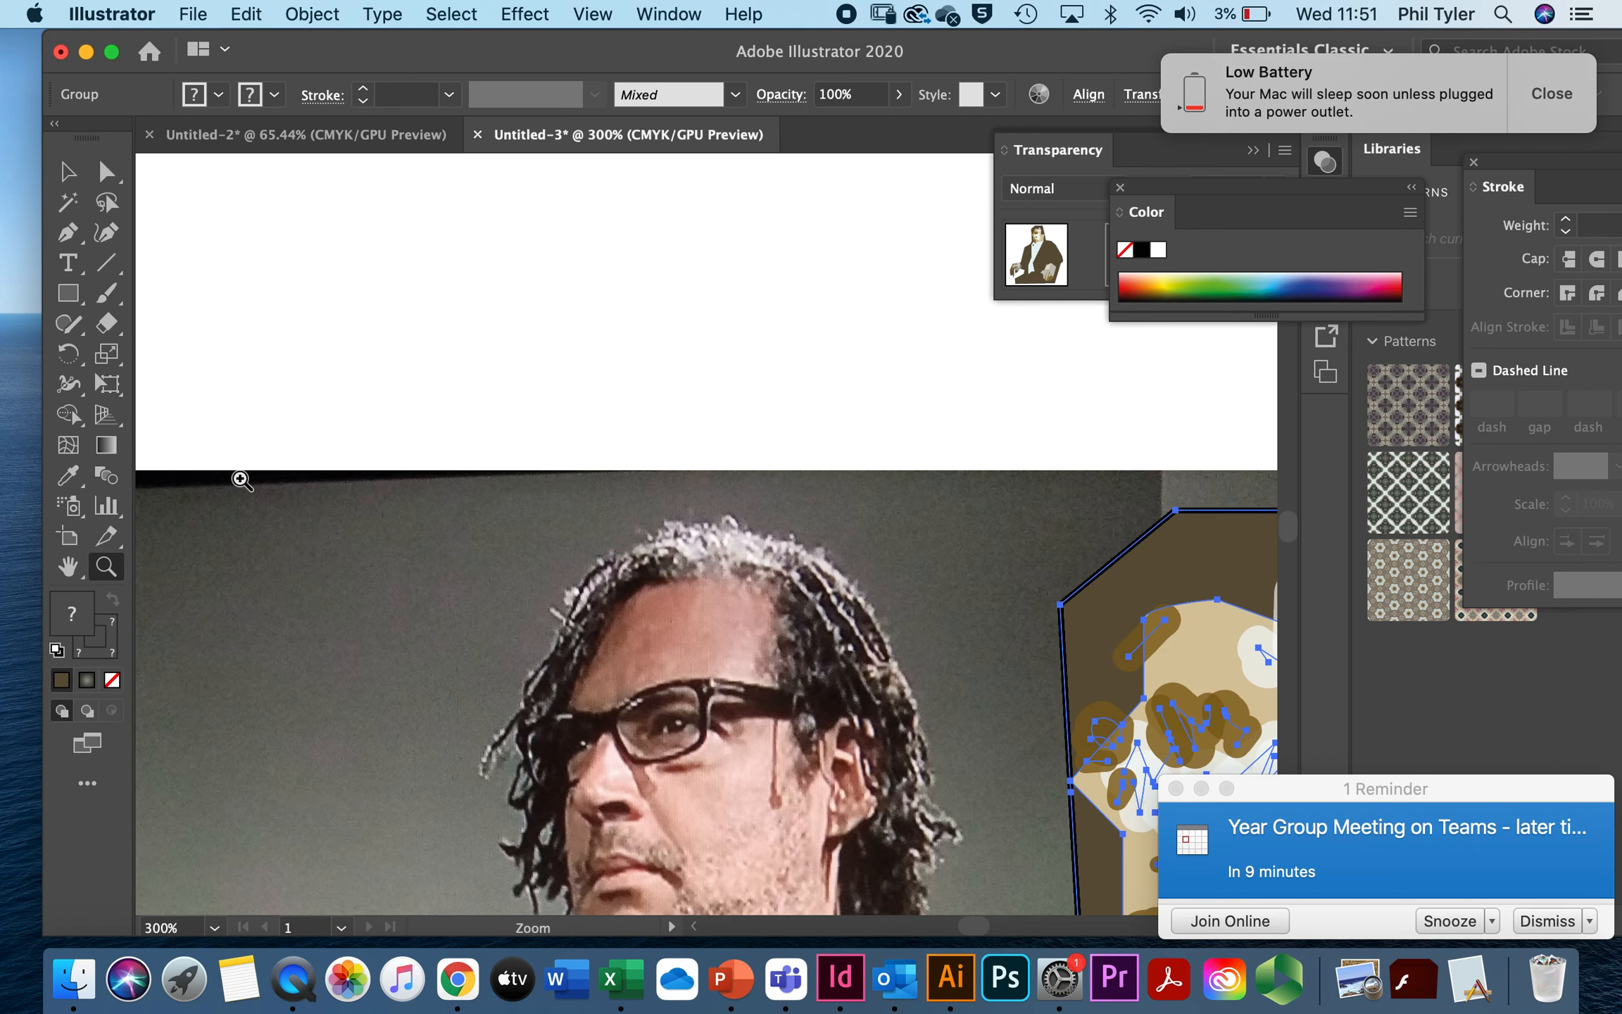
{"action": "scroll", "coordinate": [240, 479], "scroll_direction": "down", "scroll_amount": 1}
{"action": "scroll", "coordinate": [240, 479], "scroll_direction": "right", "scroll_amount": 1}
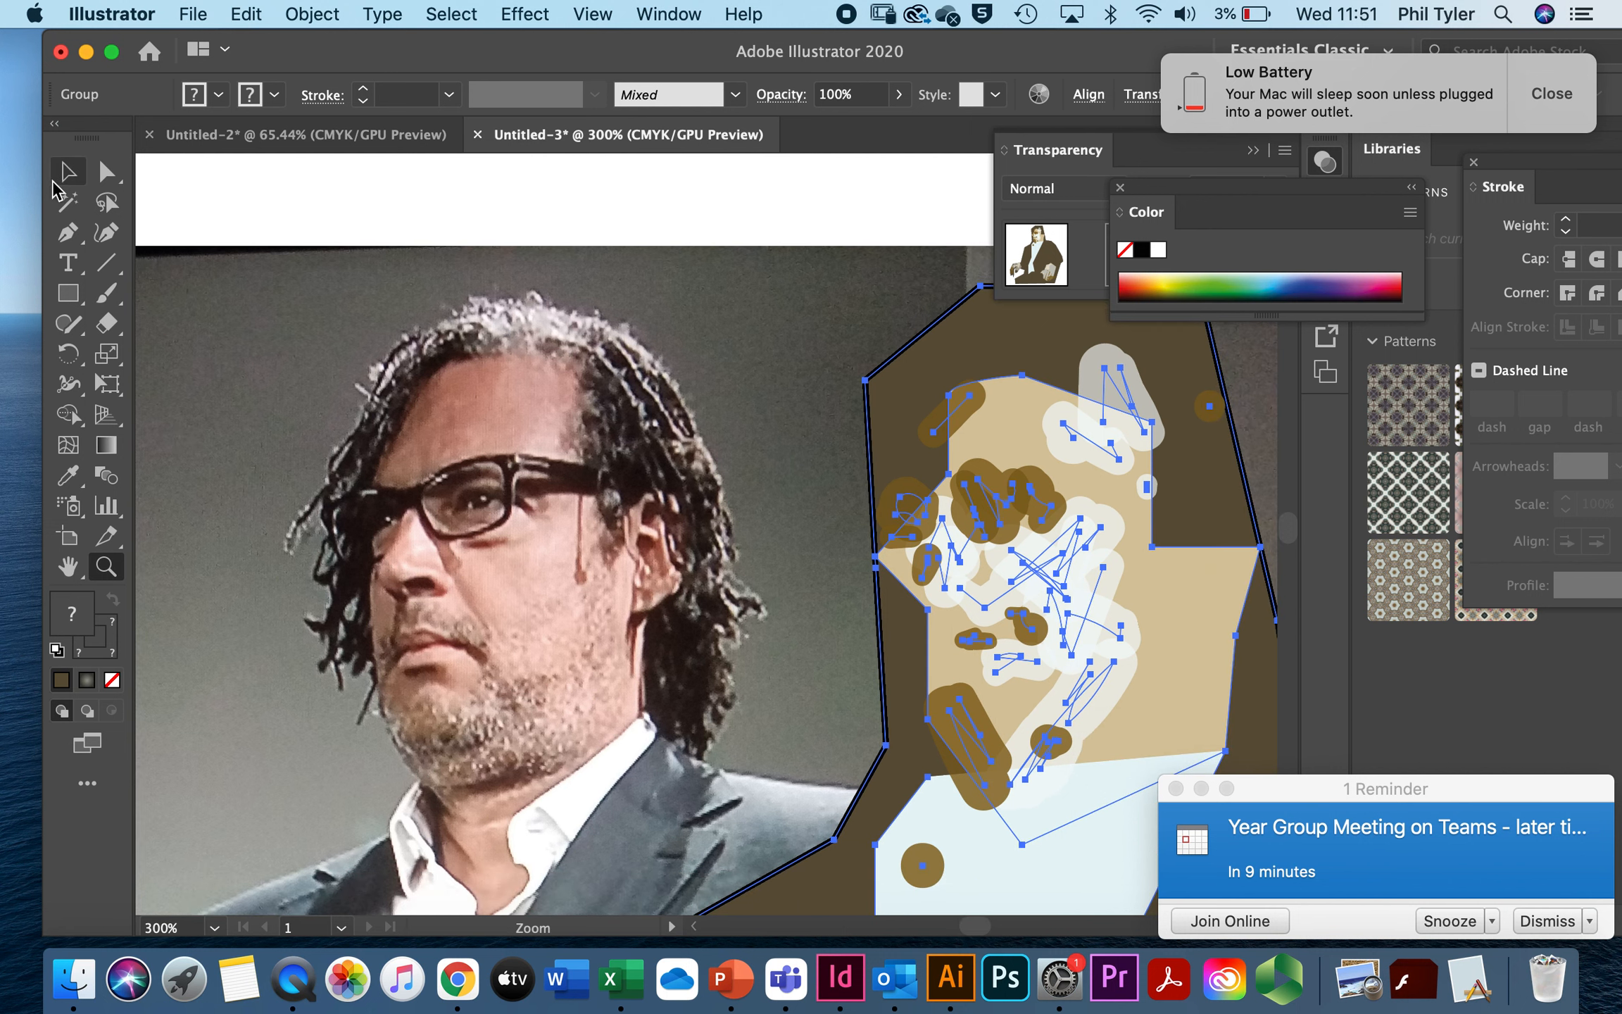
{"action": "left_click", "coordinate": [68, 171]}
{"action": "left_click", "coordinate": [364, 205]}
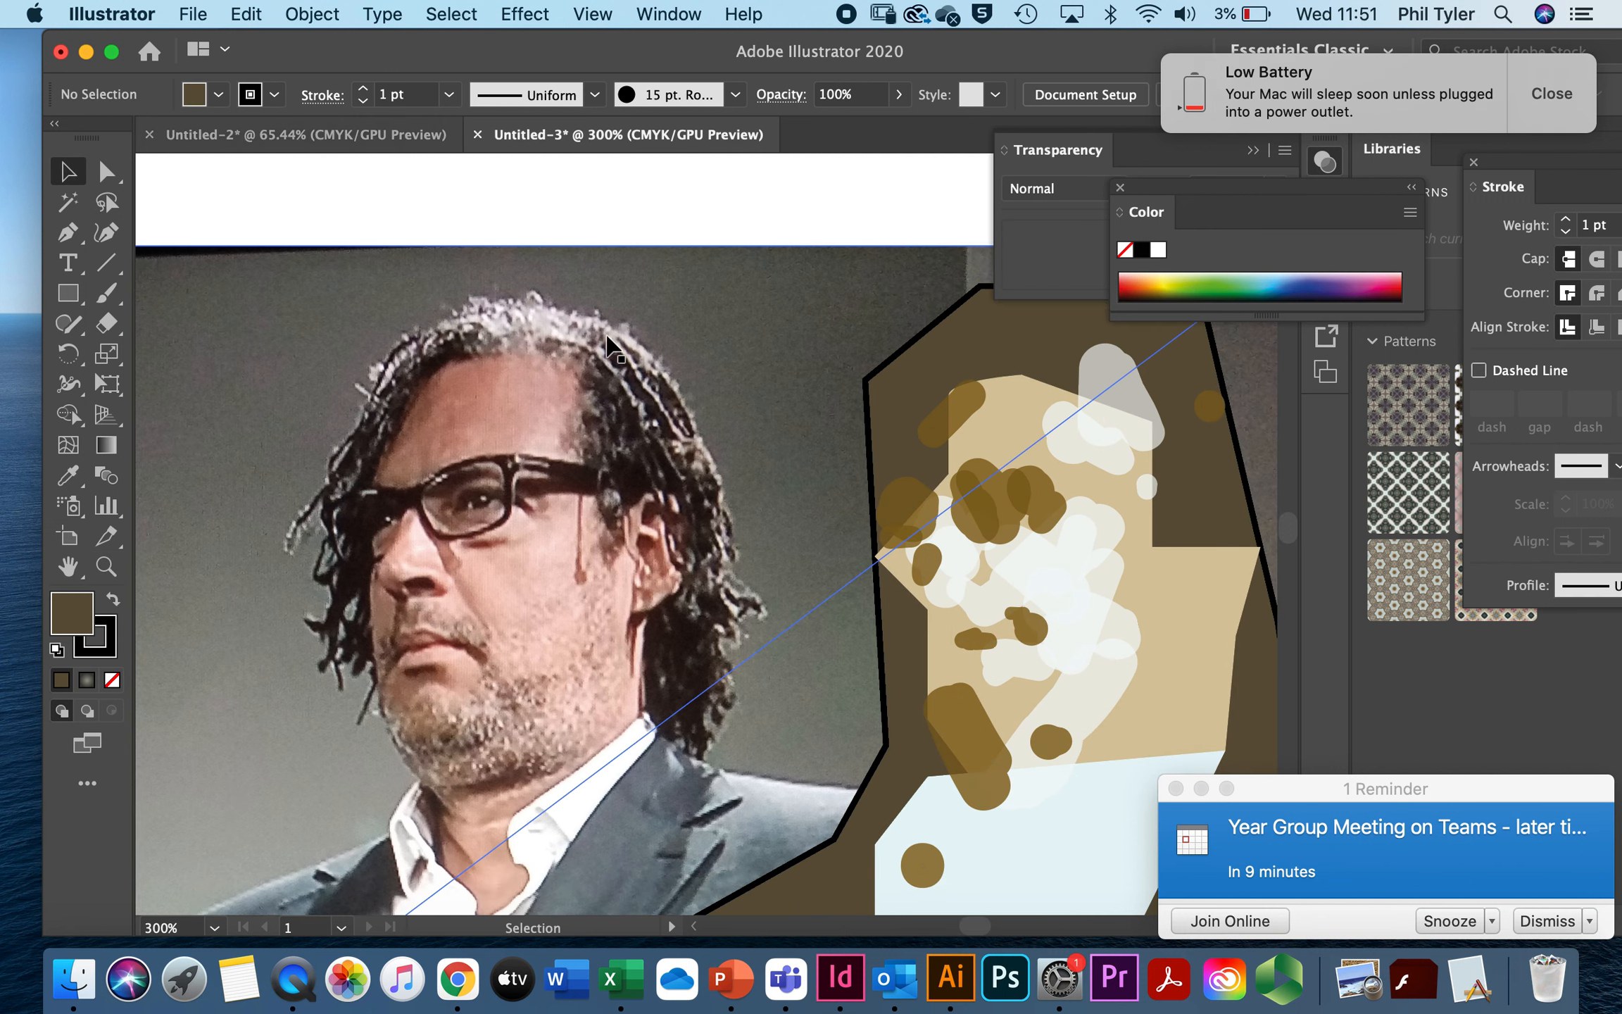
{"action": "double_click", "coordinate": [113, 636]}
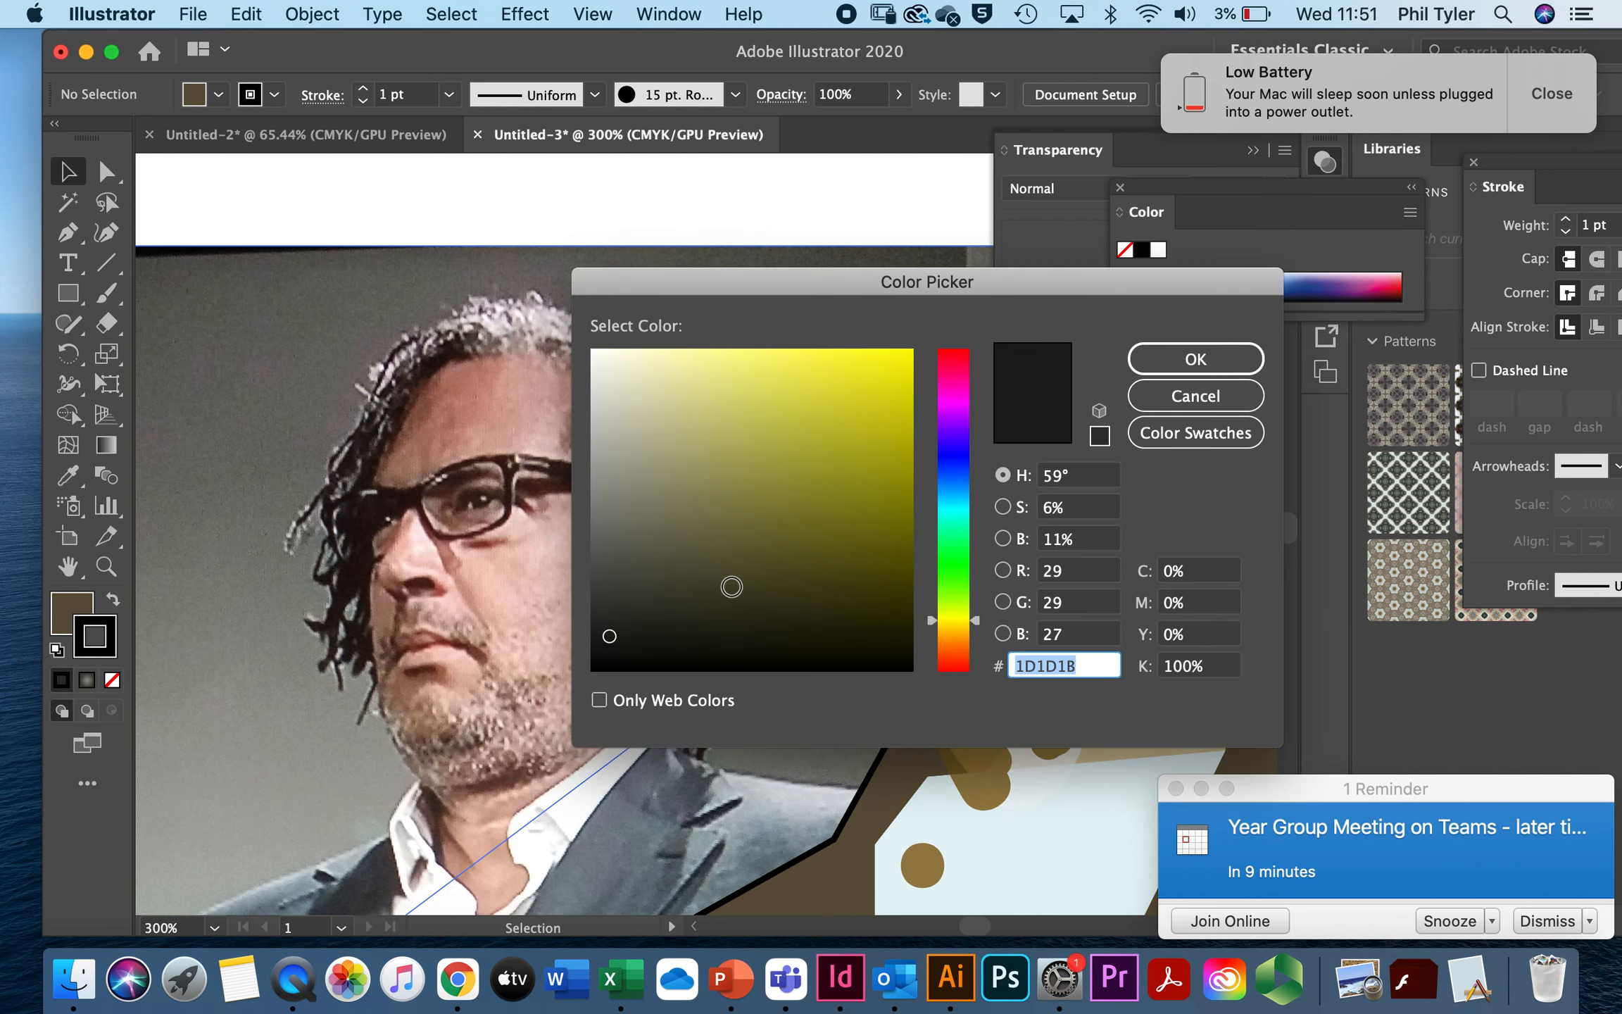
{"action": "left_click", "coordinate": [868, 647]}
{"action": "left_click", "coordinate": [1152, 373]}
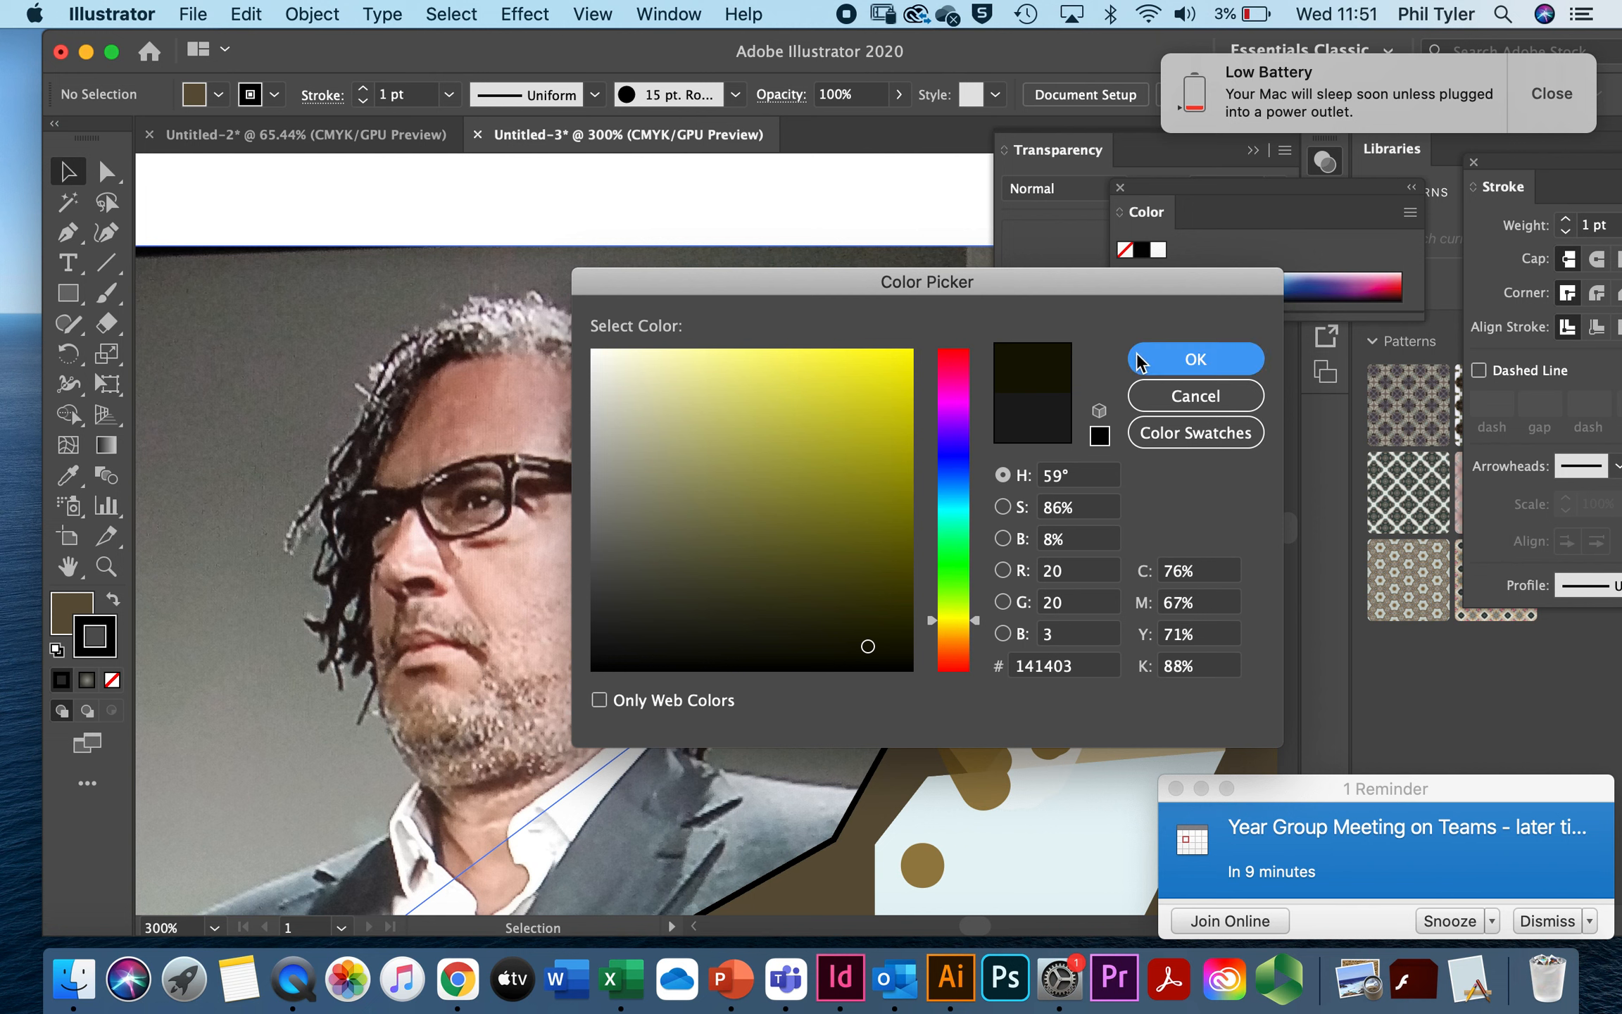
{"action": "key", "text": "b"}
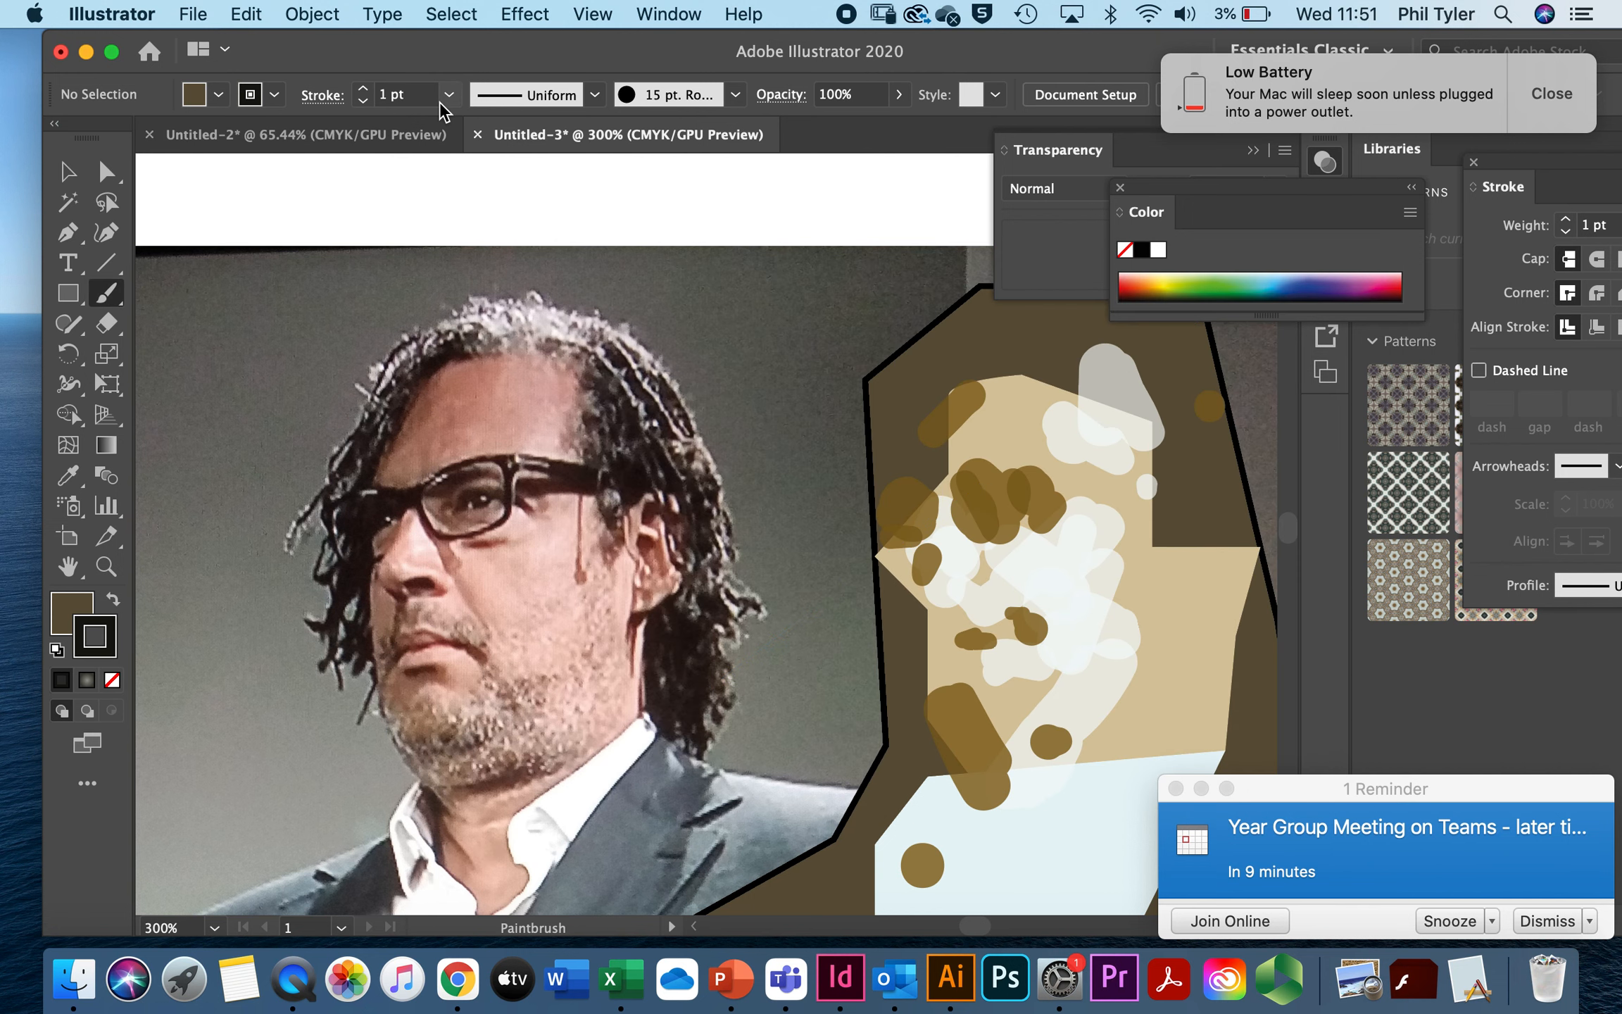
{"action": "left_click", "coordinate": [451, 96]}
{"action": "key", "text": "Return"}
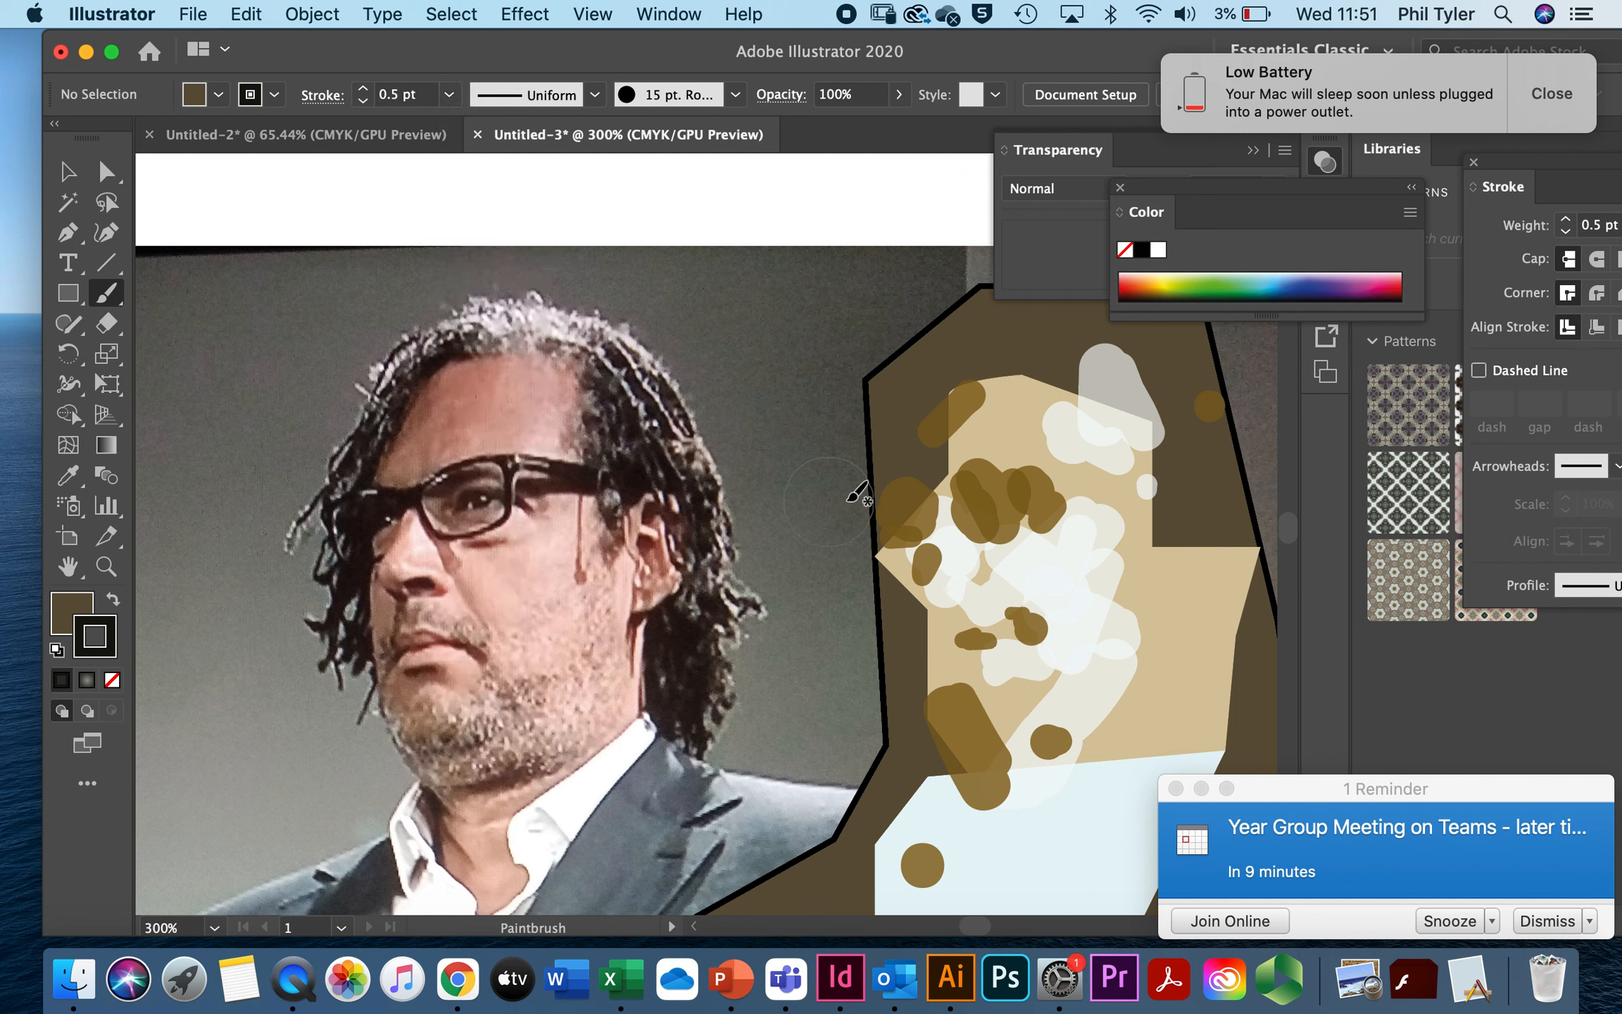
{"action": "left_click", "coordinate": [927, 514]}
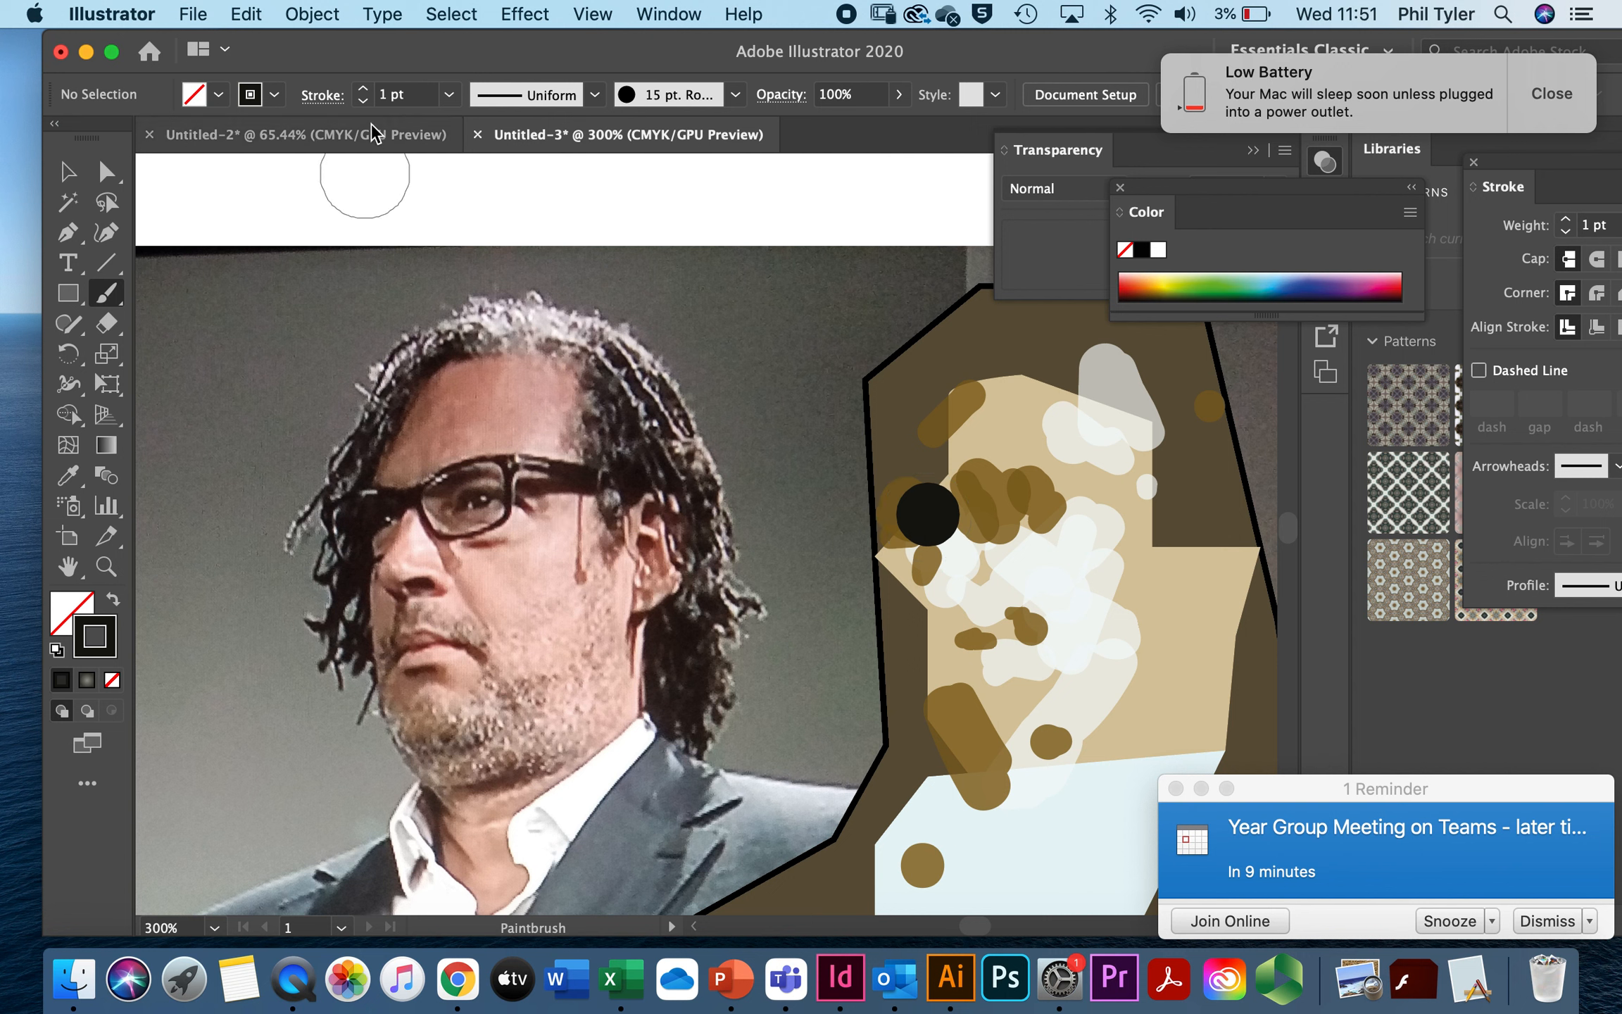
{"action": "left_click", "coordinate": [449, 94]}
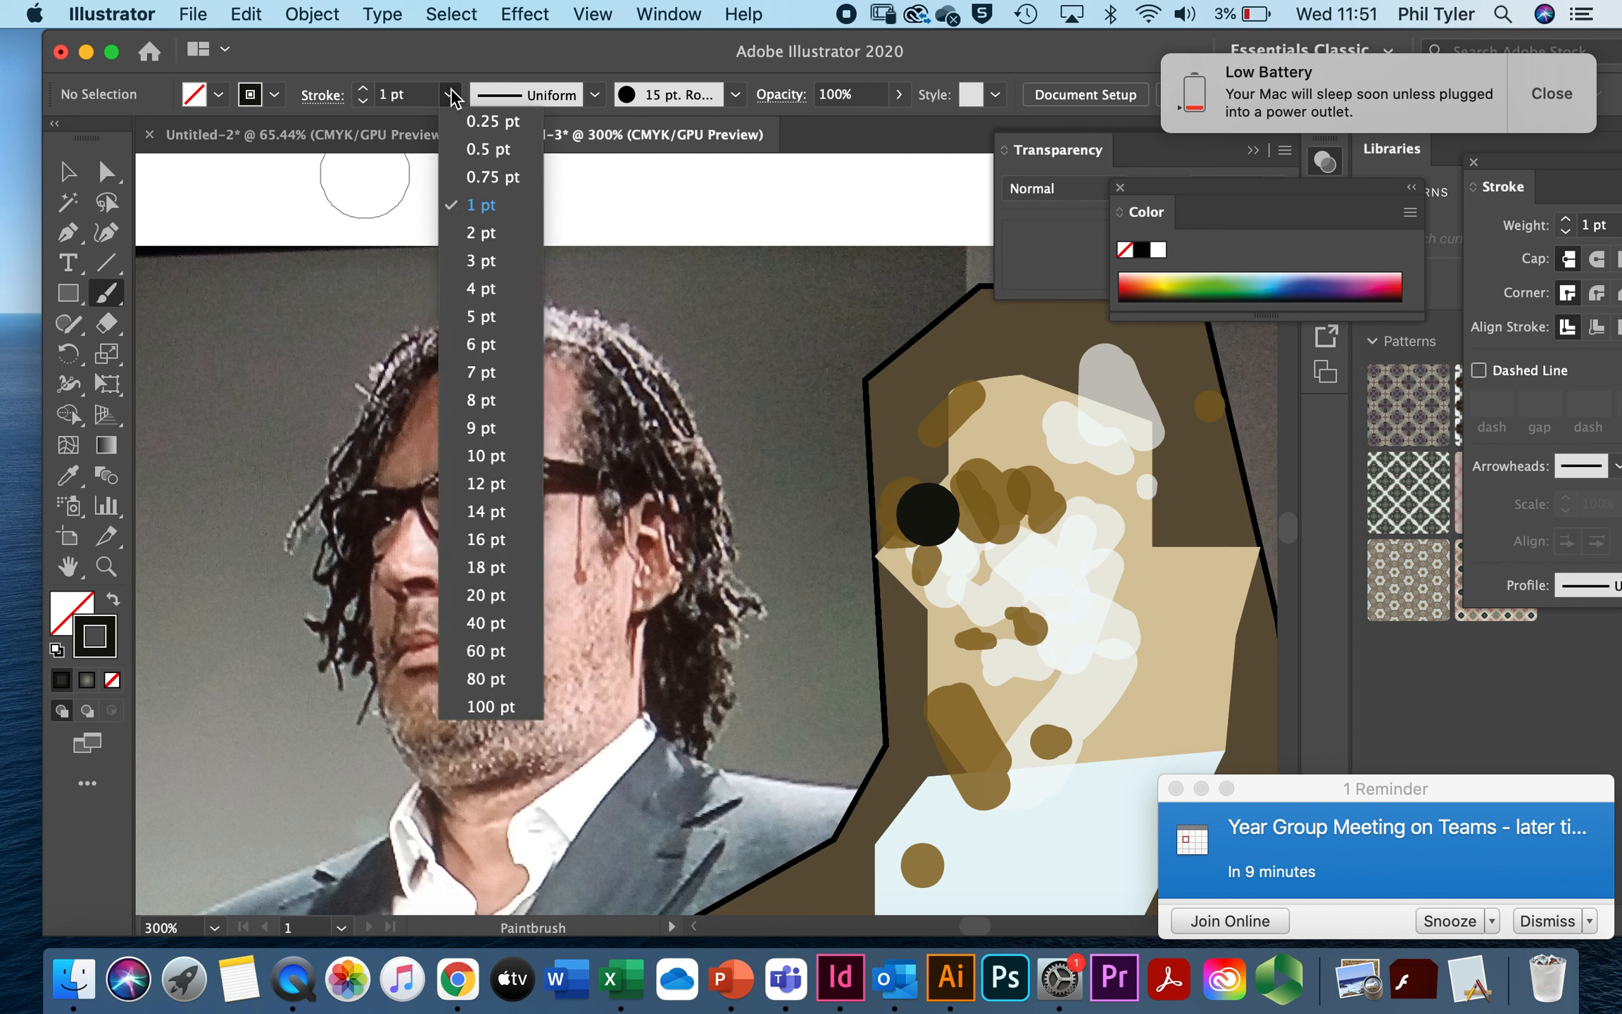
{"action": "left_click", "coordinate": [485, 124]}
{"action": "key", "text": "super+z"}
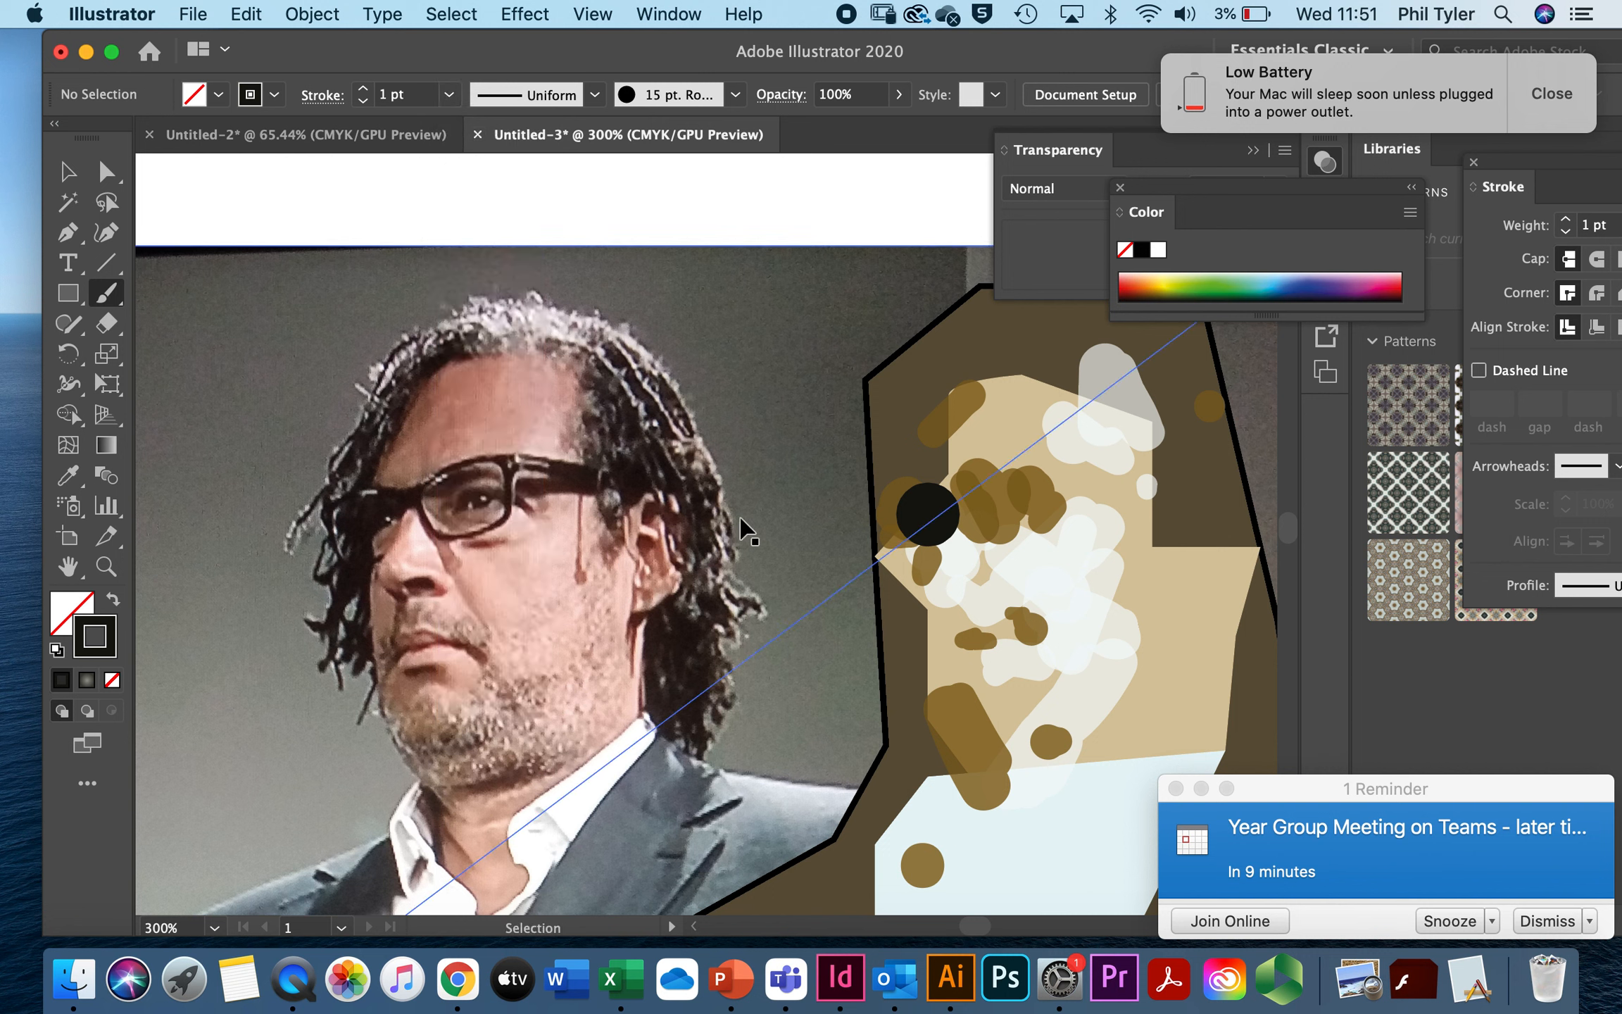
{"action": "key", "text": "super+z"}
Step: Set the brush stroke weight to 0.25 pt and dab near-black marks across both eyes and the glasses line of the portrait
{"action": "left_click", "coordinate": [180, 162]}
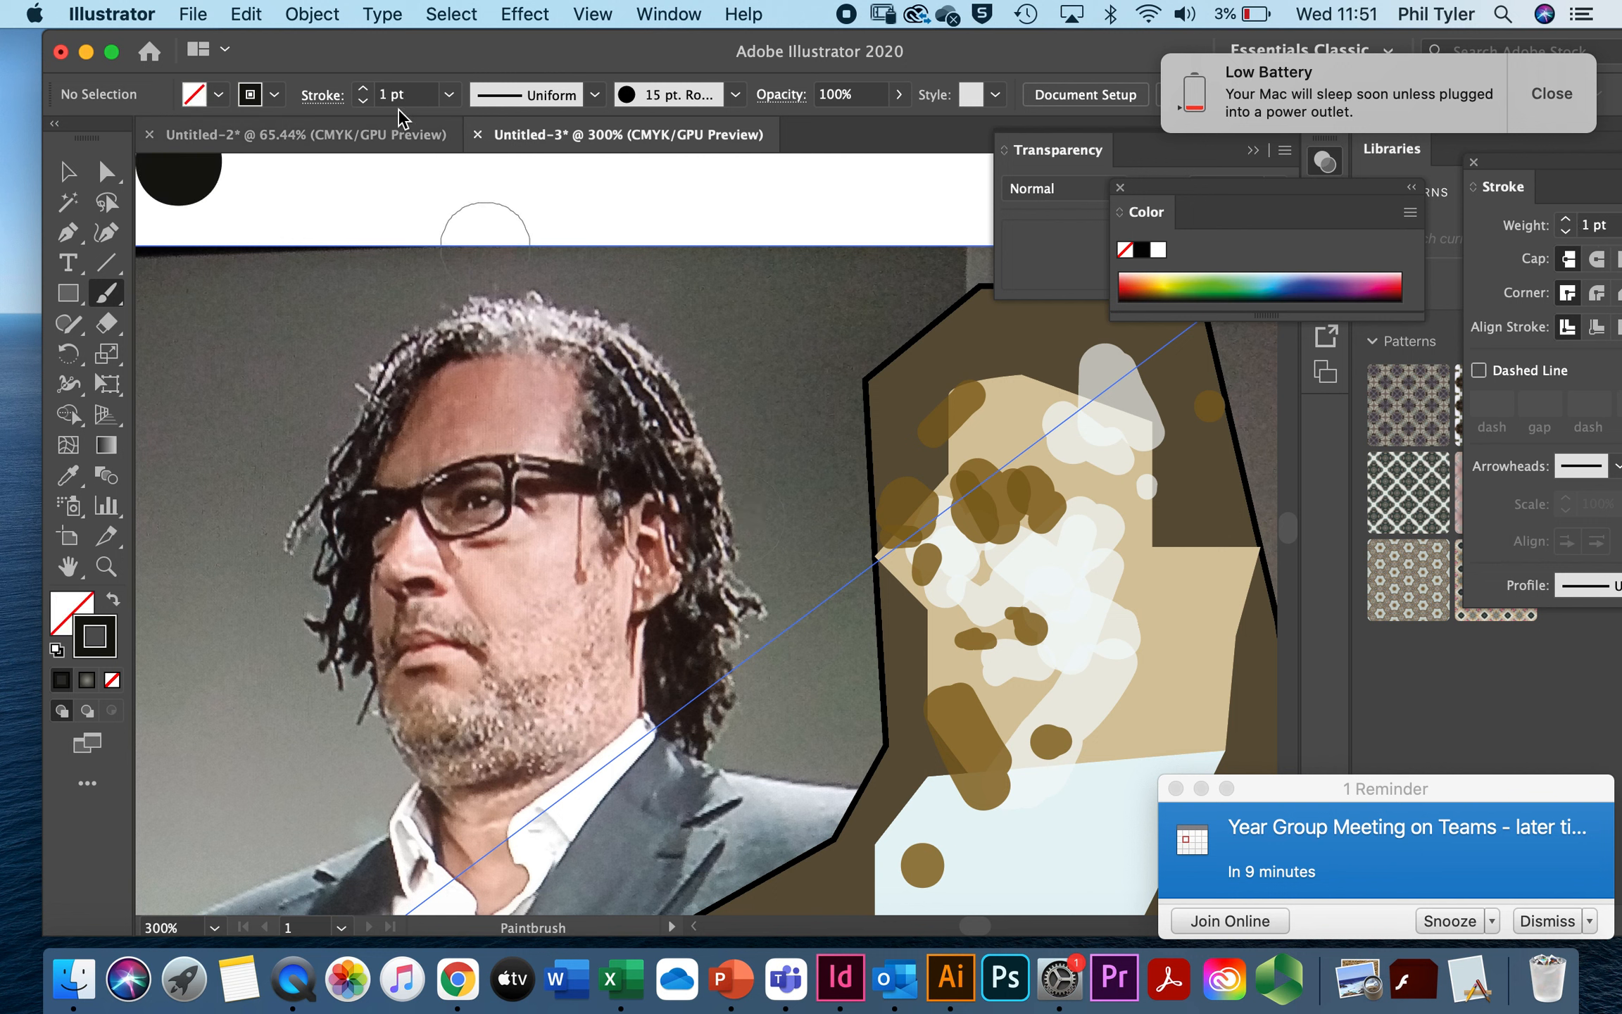
{"action": "left_click", "coordinate": [449, 94]}
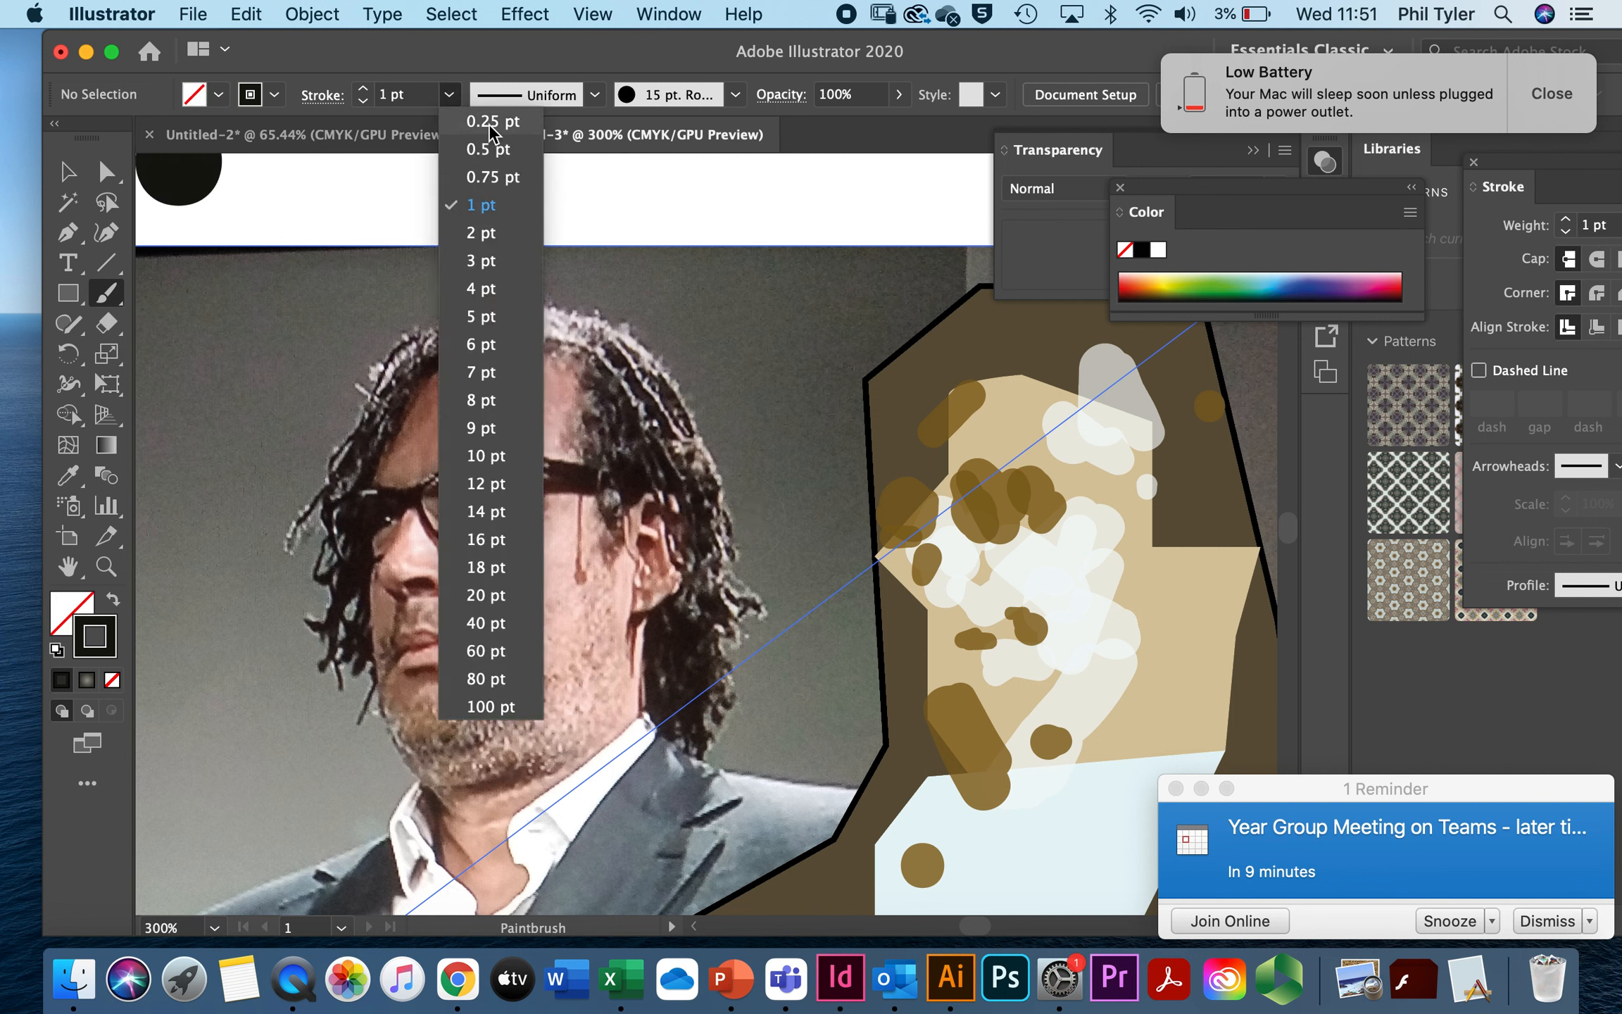
{"action": "left_click", "coordinate": [486, 107]}
{"action": "left_click", "coordinate": [923, 501]}
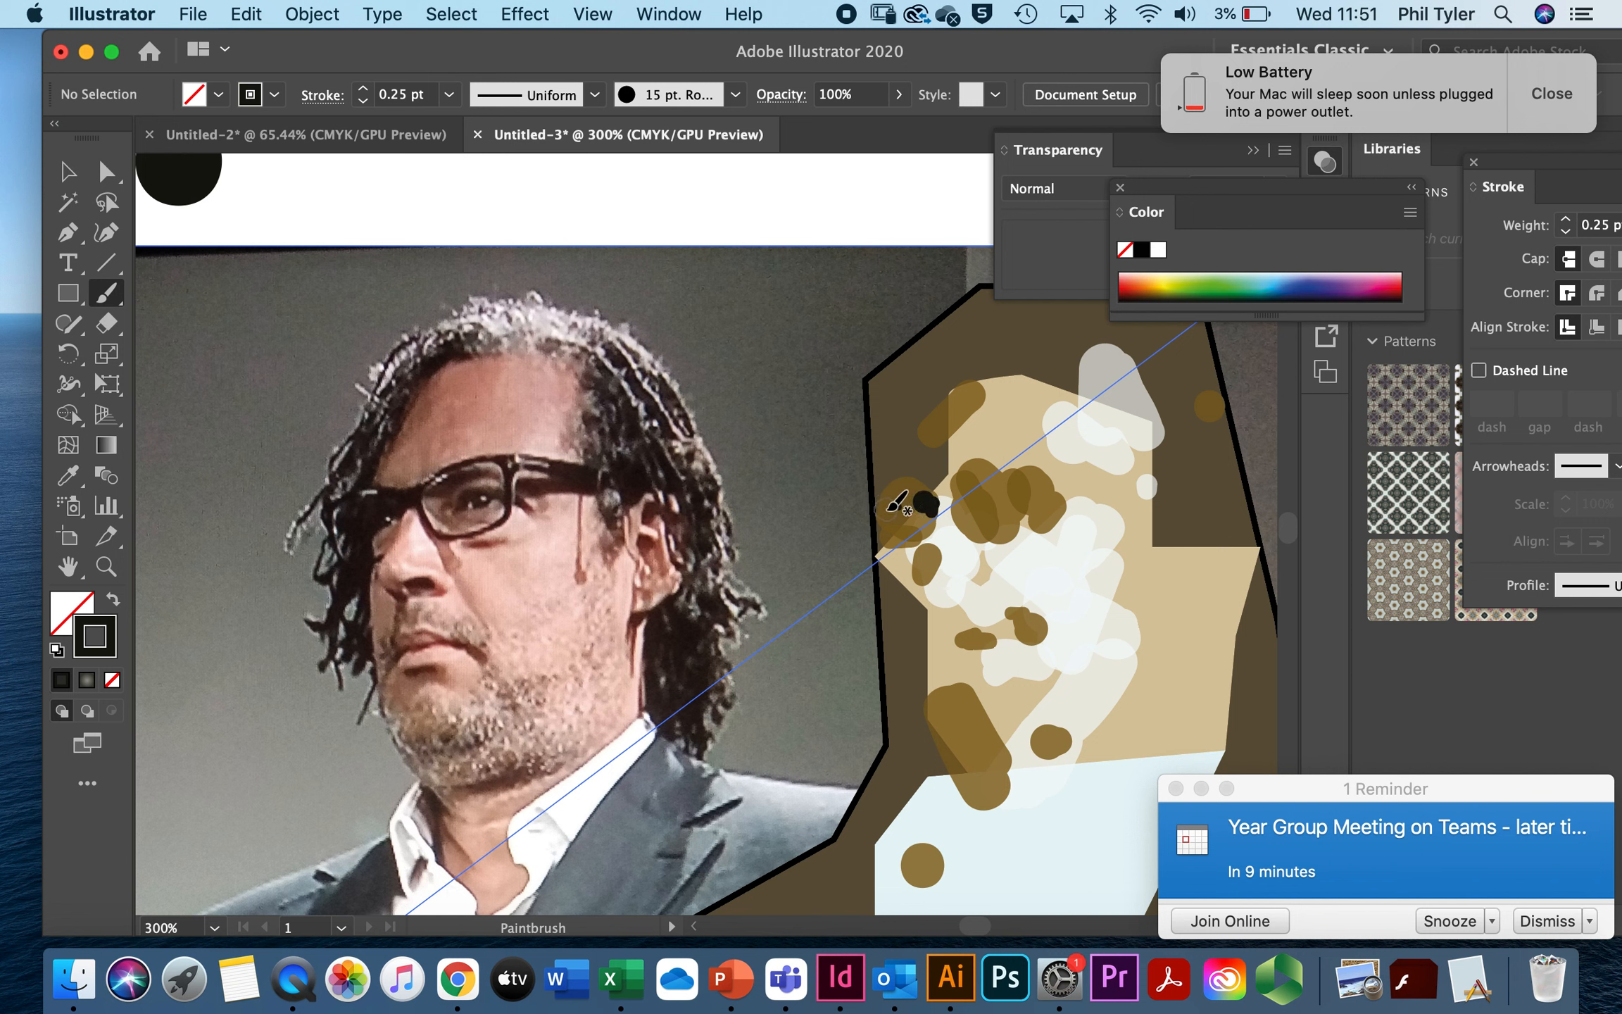
{"action": "mouse_move", "coordinate": [870, 516]}
{"action": "left_mouse_down"}
{"action": "mouse_move", "coordinate": [1000, 486]}
{"action": "mouse_move", "coordinate": [999, 482]}
{"action": "left_mouse_up"}
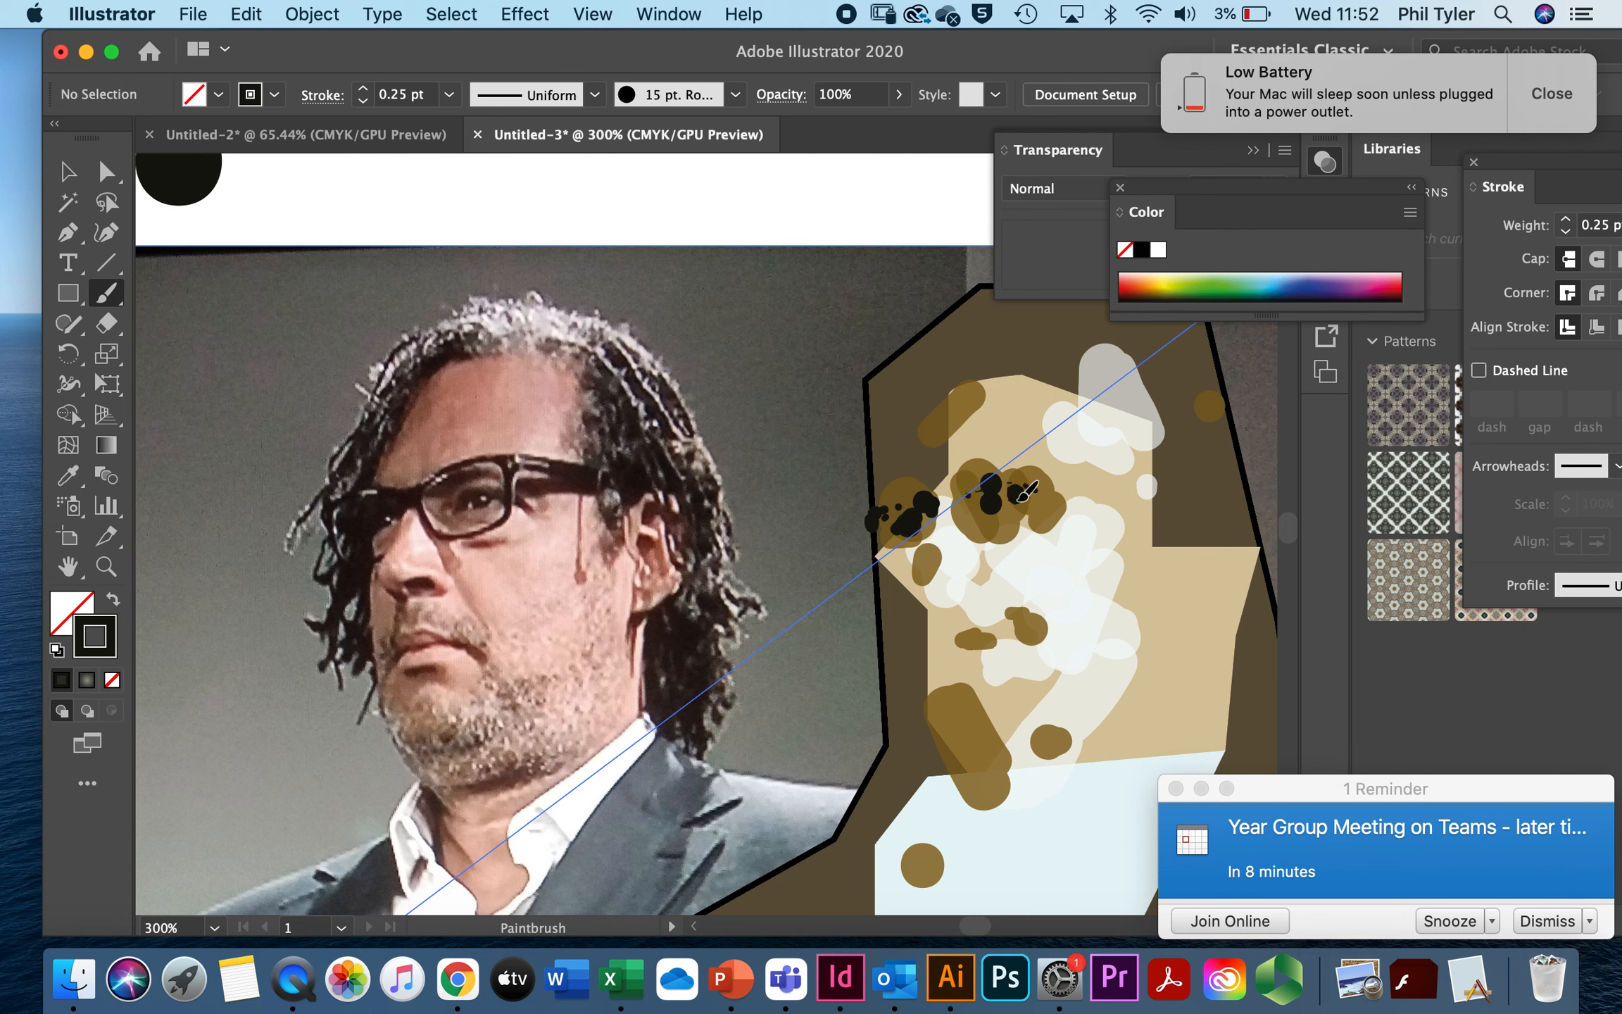
{"action": "left_click_drag", "start_coordinate": [1000, 481], "coordinate": [858, 511]}
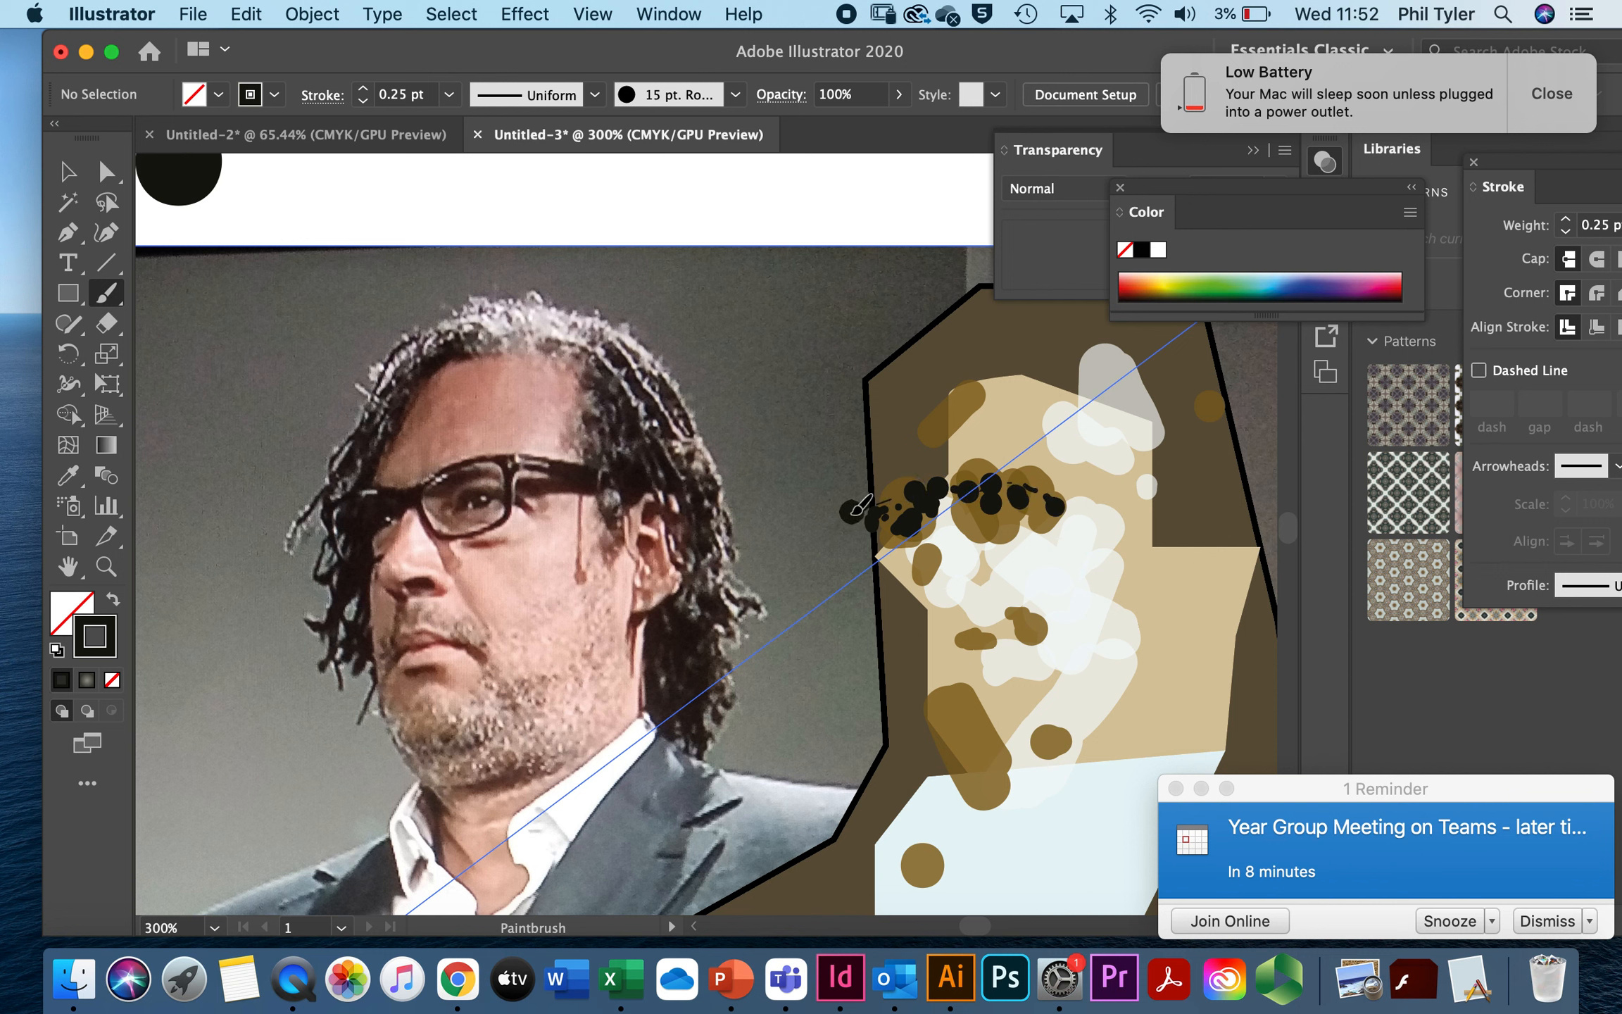
Step: Paint thick near-black hair strands beside the portrait's forehead, running from the hairline down to the eye
{"action": "left_click_drag", "start_coordinate": [942, 348], "coordinate": [891, 473]}
{"action": "left_click", "coordinate": [958, 321]}
{"action": "left_click_drag", "start_coordinate": [961, 315], "coordinate": [909, 366]}
Step: Lower the brush opacity to 73% and paint translucent dark strokes for the front hair, nostril, temple and ear area
{"action": "left_click", "coordinate": [898, 94]}
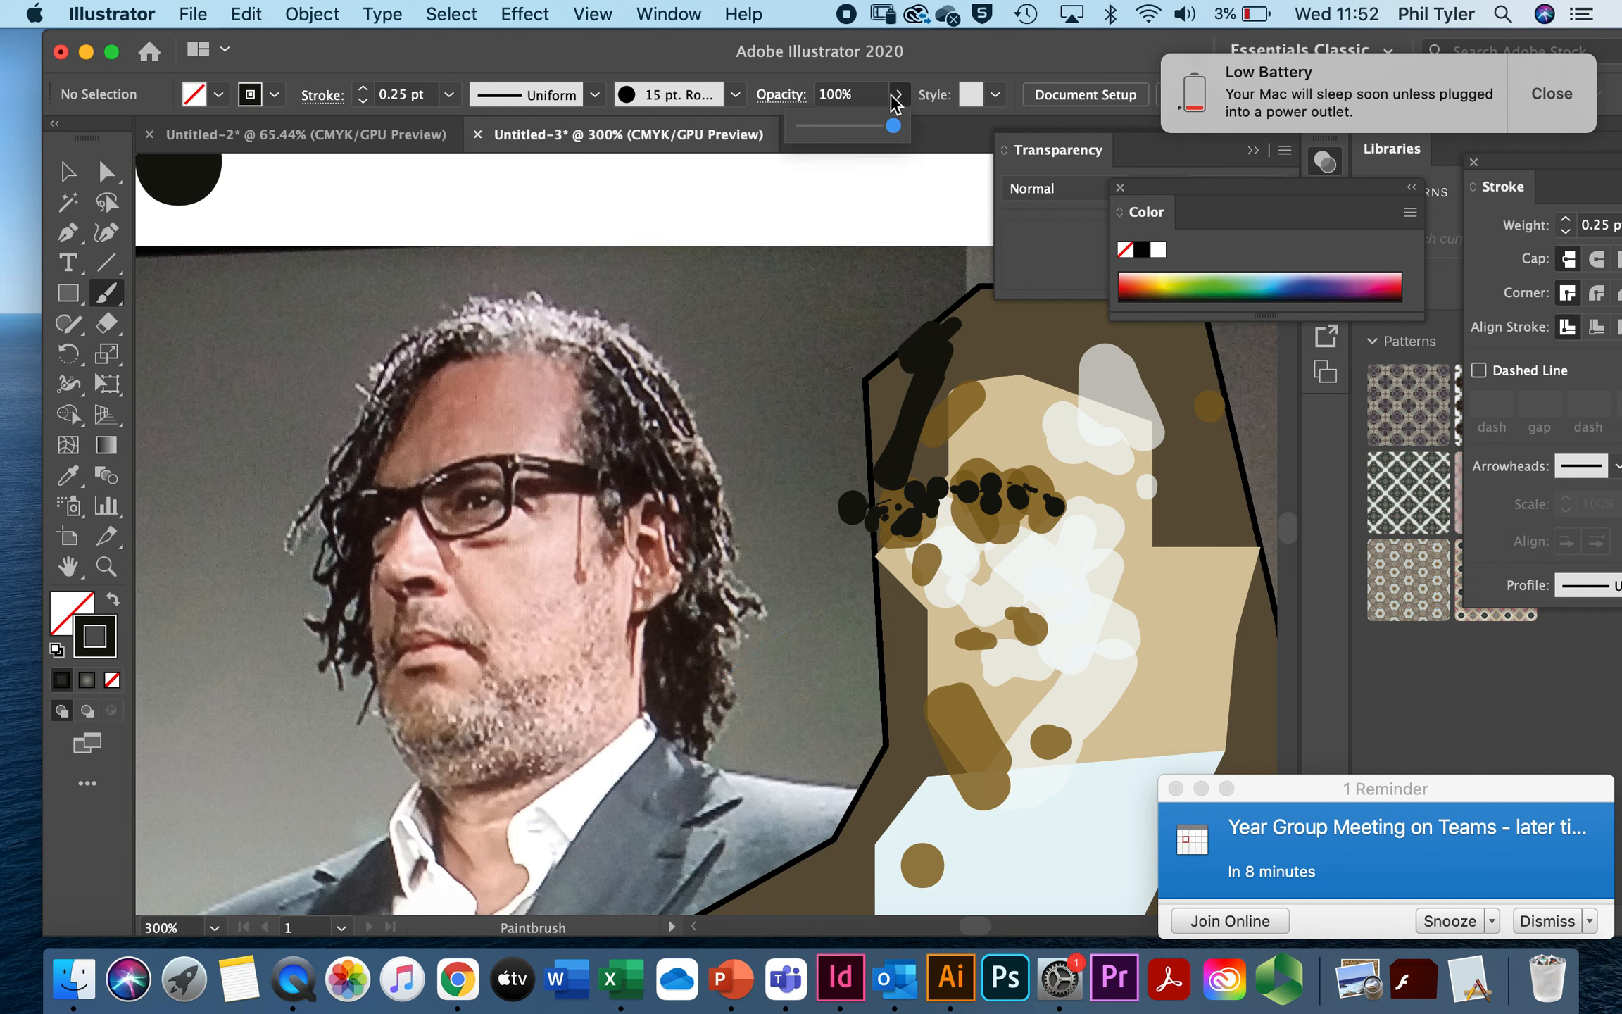
{"action": "left_click_drag", "start_coordinate": [894, 126], "coordinate": [870, 126]}
{"action": "mouse_move", "coordinate": [937, 372]}
{"action": "left_mouse_down"}
{"action": "mouse_move", "coordinate": [902, 393]}
{"action": "mouse_move", "coordinate": [940, 322]}
{"action": "mouse_move", "coordinate": [876, 409]}
{"action": "mouse_move", "coordinate": [899, 358]}
{"action": "mouse_move", "coordinate": [848, 486]}
{"action": "mouse_move", "coordinate": [863, 450]}
{"action": "mouse_move", "coordinate": [885, 572]}
{"action": "mouse_move", "coordinate": [970, 584]}
{"action": "left_mouse_up"}
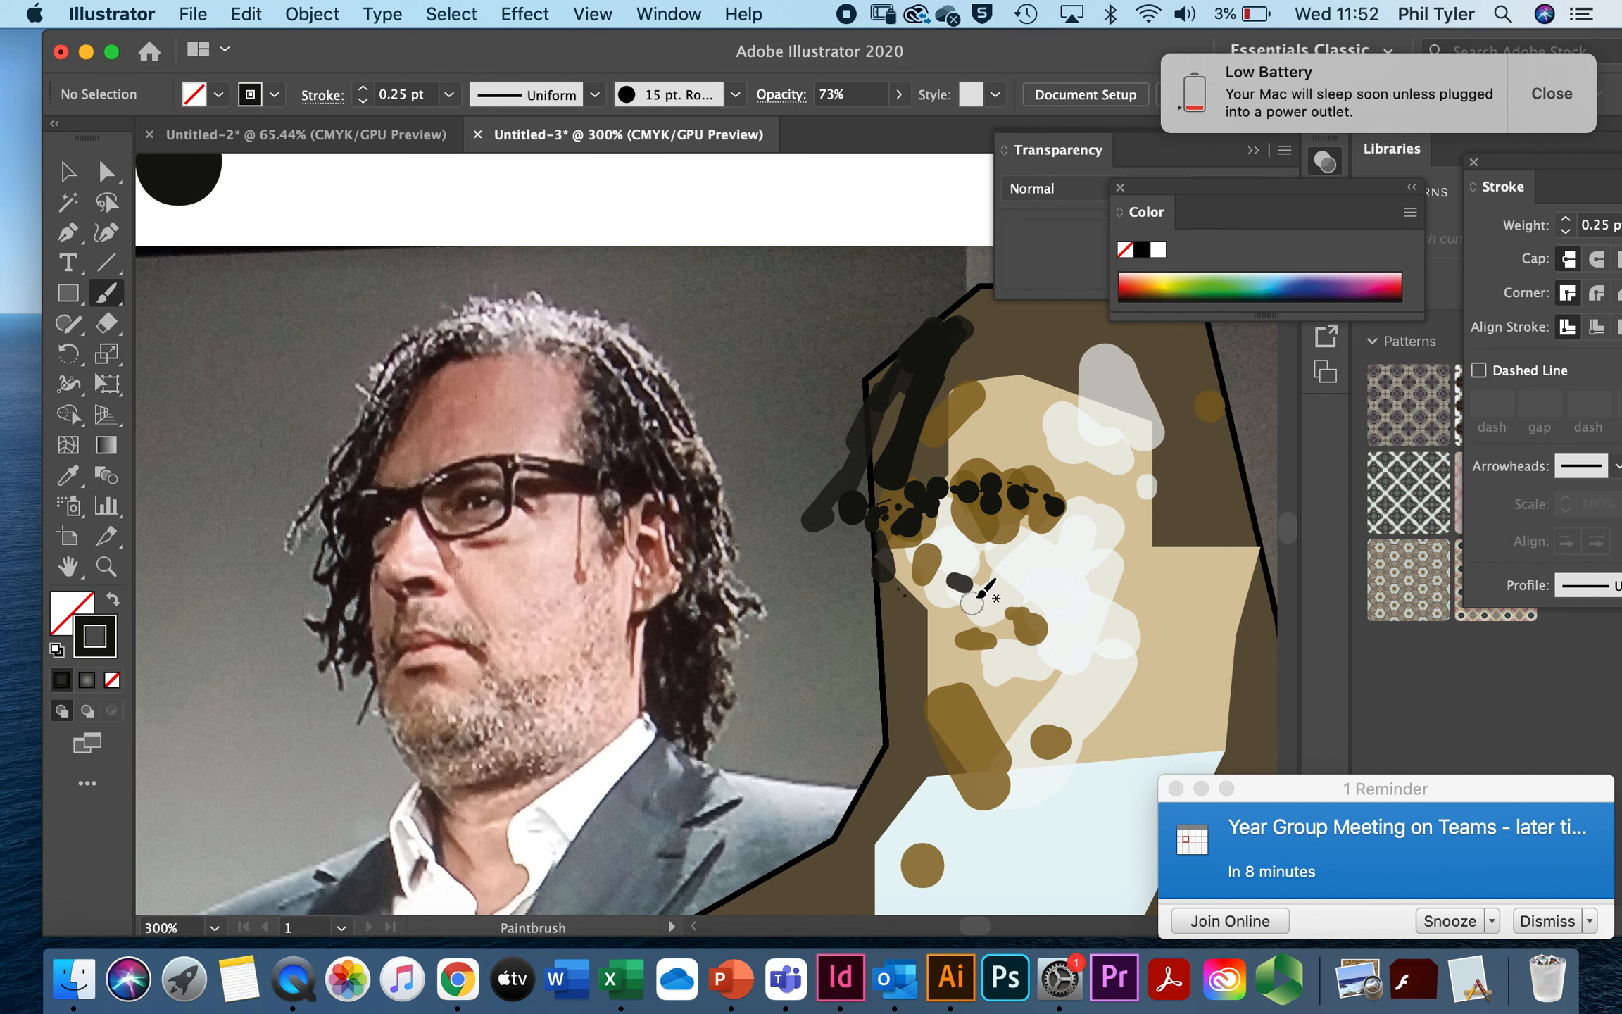
{"action": "left_click_drag", "start_coordinate": [1027, 484], "coordinate": [1029, 486]}
{"action": "left_click_drag", "start_coordinate": [956, 344], "coordinate": [1014, 342]}
{"action": "mouse_move", "coordinate": [1097, 442]}
{"action": "left_mouse_down"}
{"action": "mouse_move", "coordinate": [1067, 457]}
{"action": "mouse_move", "coordinate": [1127, 522]}
{"action": "left_mouse_up"}
{"action": "mouse_move", "coordinate": [1137, 512]}
{"action": "left_mouse_down"}
{"action": "mouse_move", "coordinate": [1134, 478]}
{"action": "mouse_move", "coordinate": [1141, 507]}
{"action": "mouse_move", "coordinate": [1204, 519]}
{"action": "mouse_move", "coordinate": [1182, 561]}
{"action": "left_mouse_up"}
{"action": "left_click_drag", "start_coordinate": [1163, 631], "coordinate": [1193, 635]}
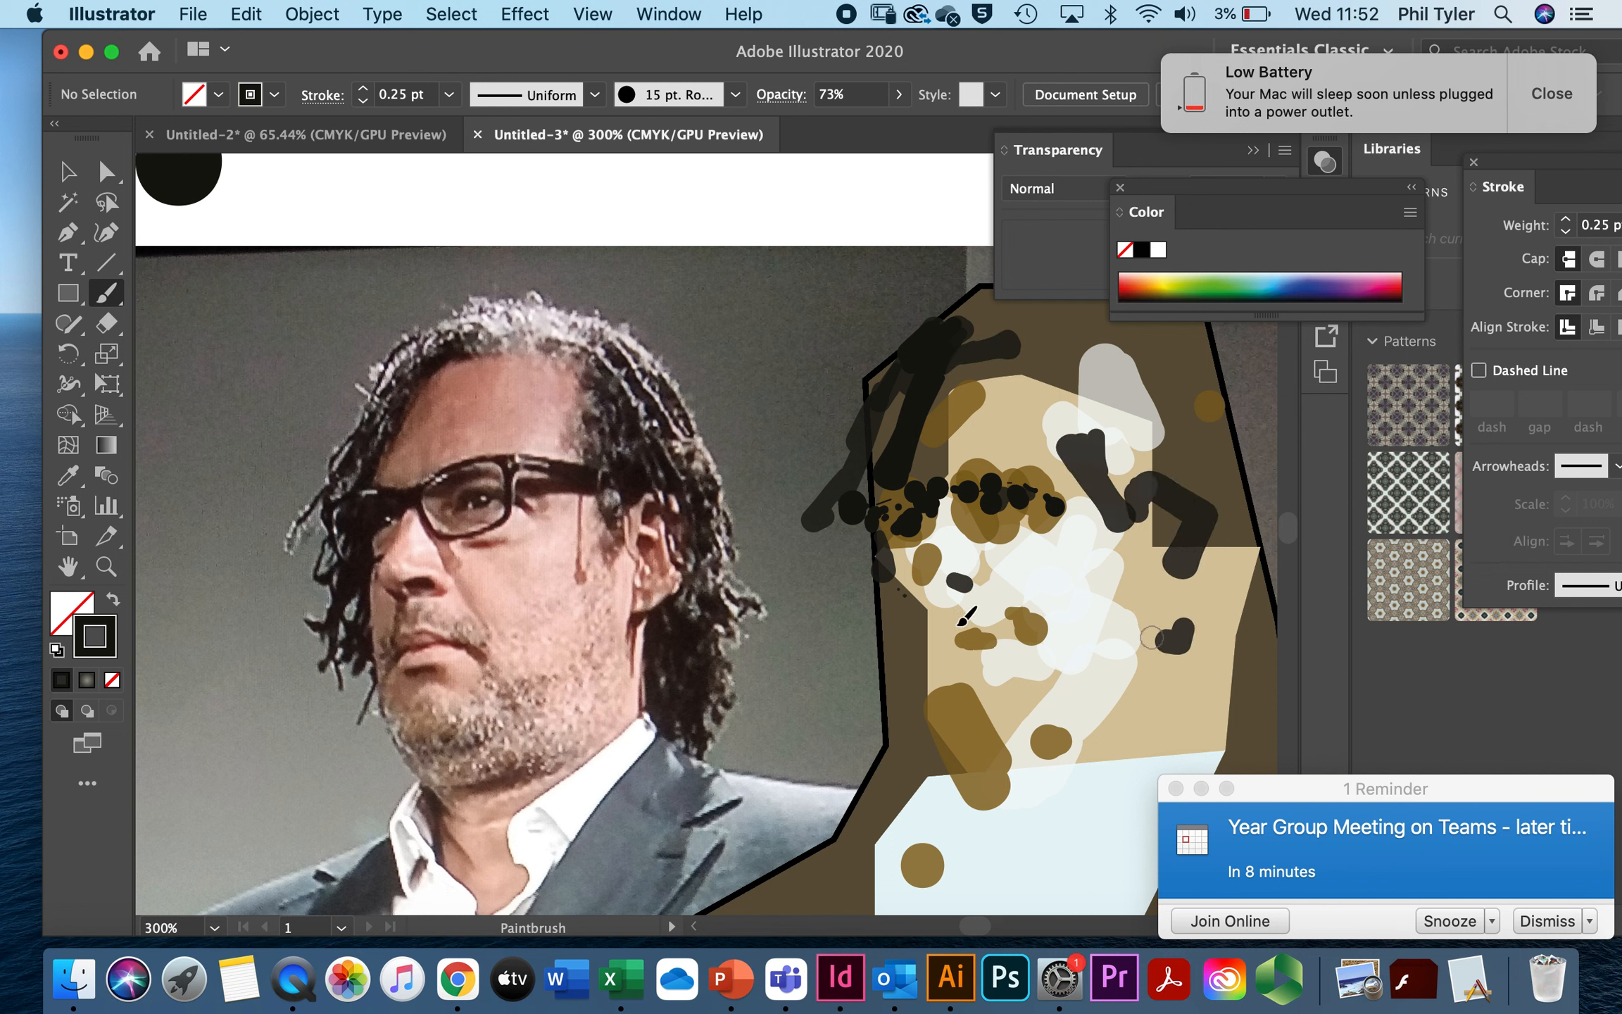
Step: Paint translucent near-black dreadlock strands beside the cheek and jaw, continuing down to the shirt collar
{"action": "mouse_move", "coordinate": [891, 645]}
{"action": "left_mouse_down"}
{"action": "mouse_move", "coordinate": [919, 704]}
{"action": "mouse_move", "coordinate": [908, 665]}
{"action": "left_mouse_up"}
{"action": "mouse_move", "coordinate": [915, 599]}
{"action": "left_mouse_down"}
{"action": "mouse_move", "coordinate": [893, 632]}
{"action": "mouse_move", "coordinate": [825, 655]}
{"action": "left_mouse_up"}
{"action": "left_click_drag", "start_coordinate": [857, 569], "coordinate": [854, 601]}
{"action": "left_click_drag", "start_coordinate": [861, 533], "coordinate": [857, 559]}
{"action": "left_click", "coordinate": [874, 595]}
{"action": "left_click", "coordinate": [907, 719]}
{"action": "left_click_drag", "start_coordinate": [896, 737], "coordinate": [926, 771]}
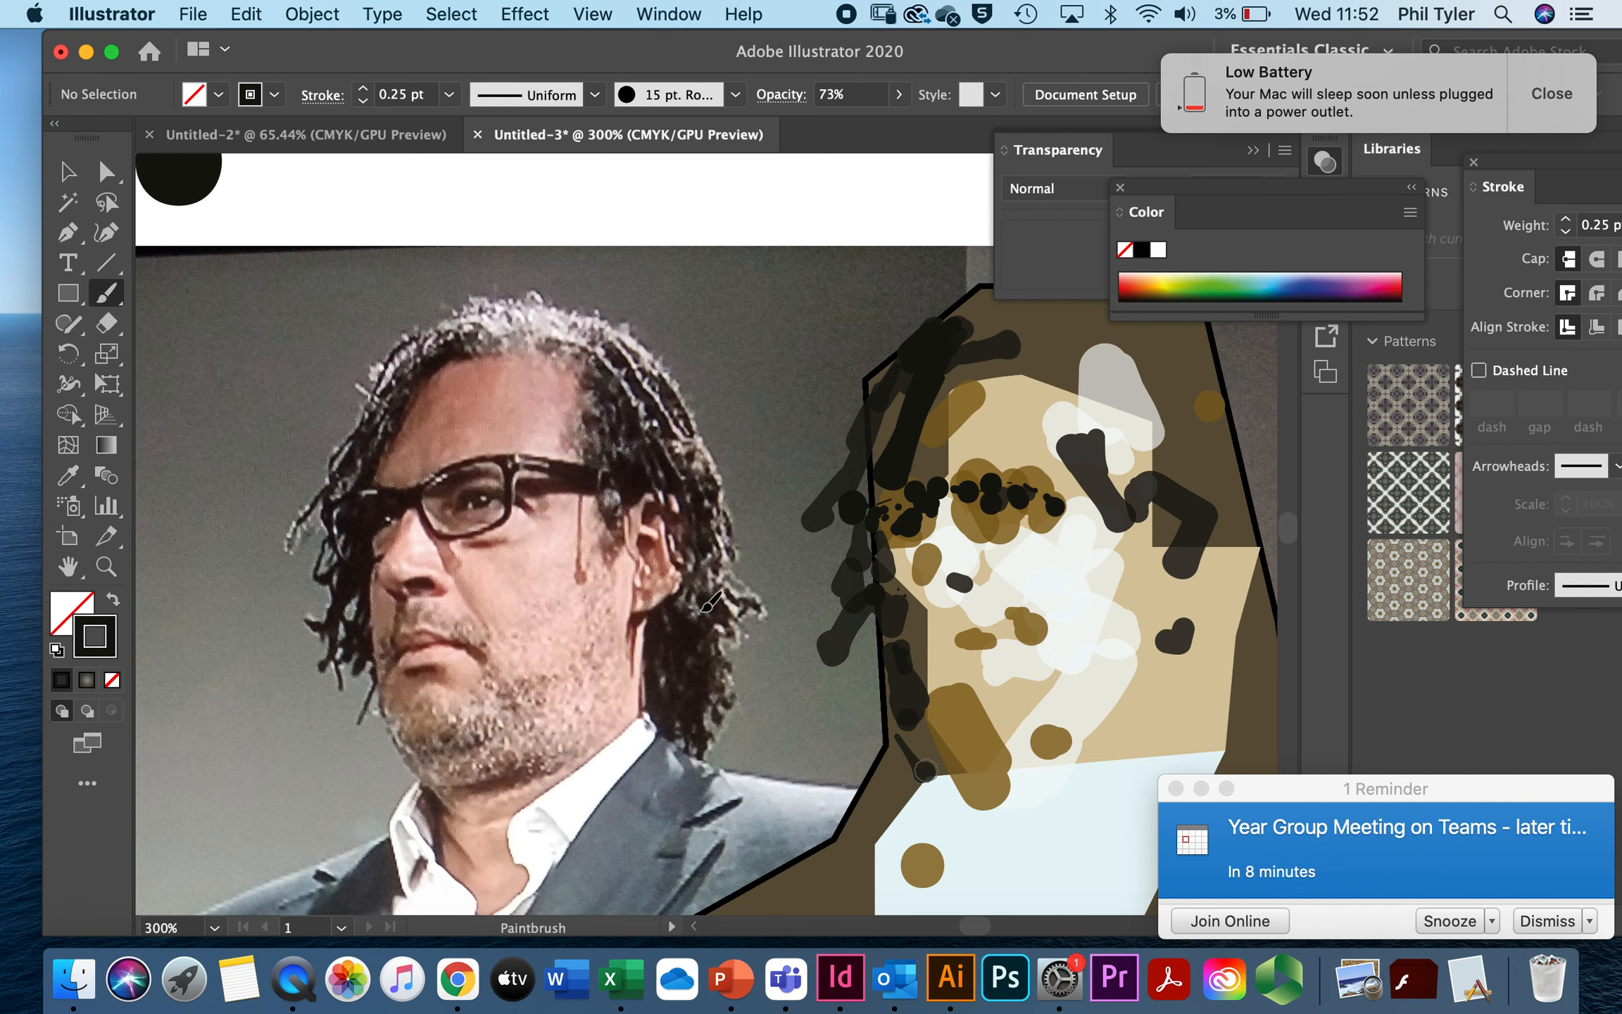
Step: Change the stroke colour to olive 7F7C13 and paint shadows around the mouth, chin, neck, eye and front hairline
{"action": "double_click", "coordinate": [112, 637]}
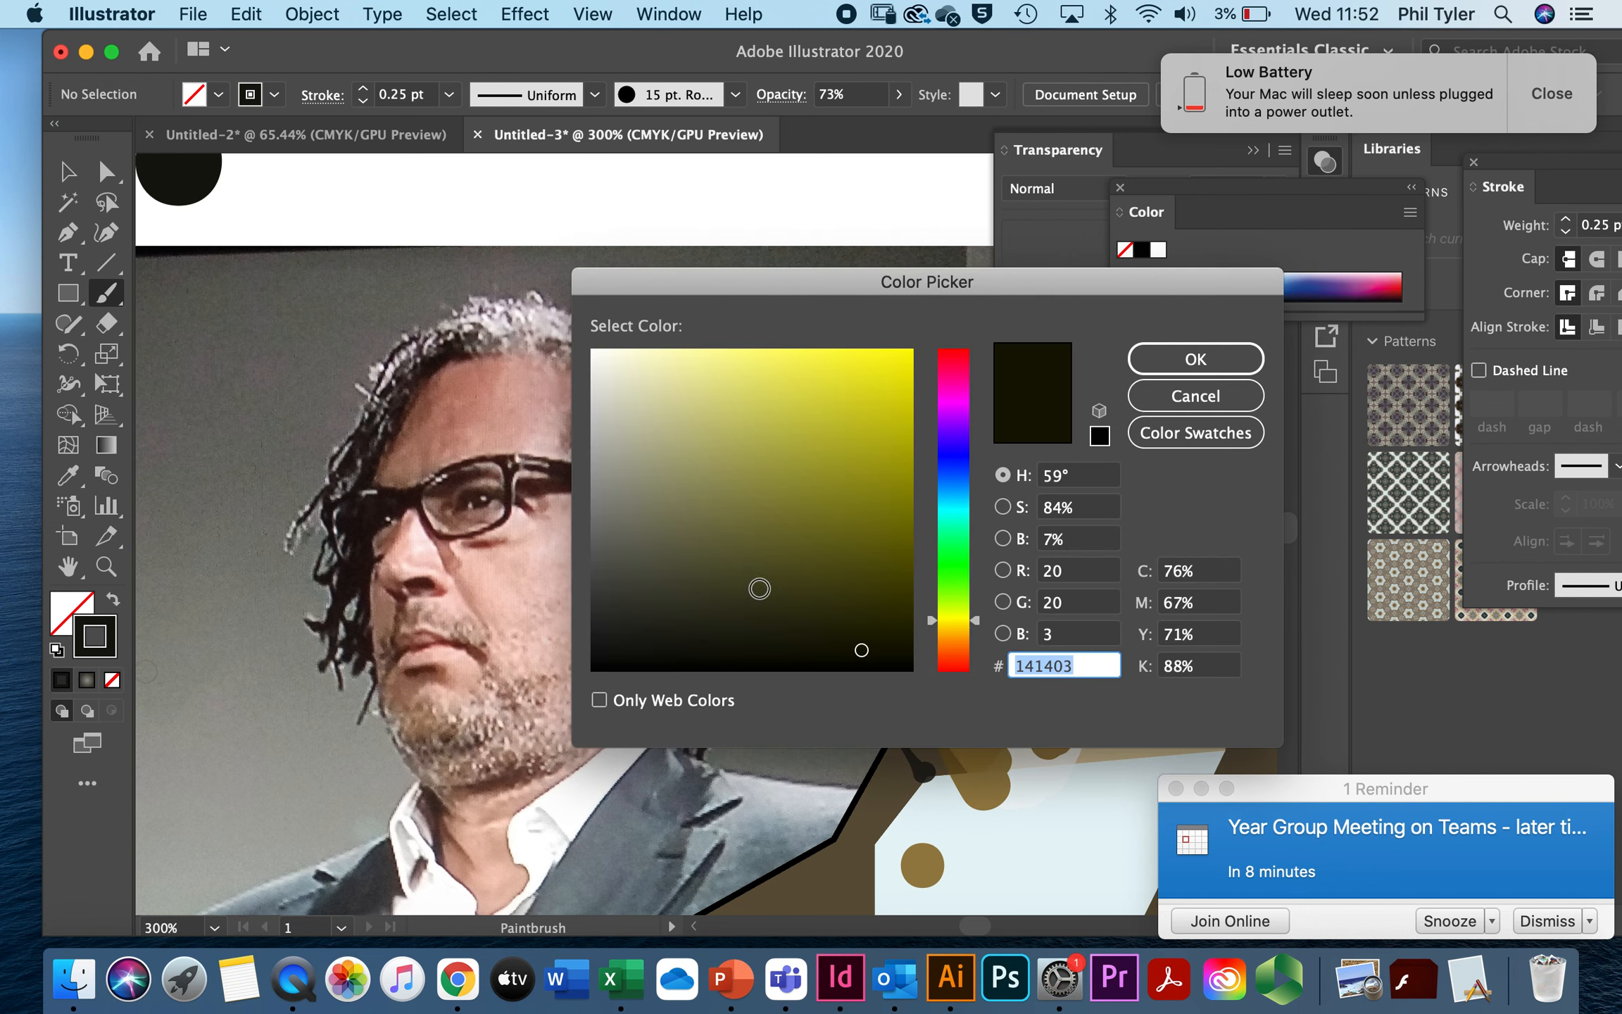
{"action": "left_click", "coordinate": [866, 520]}
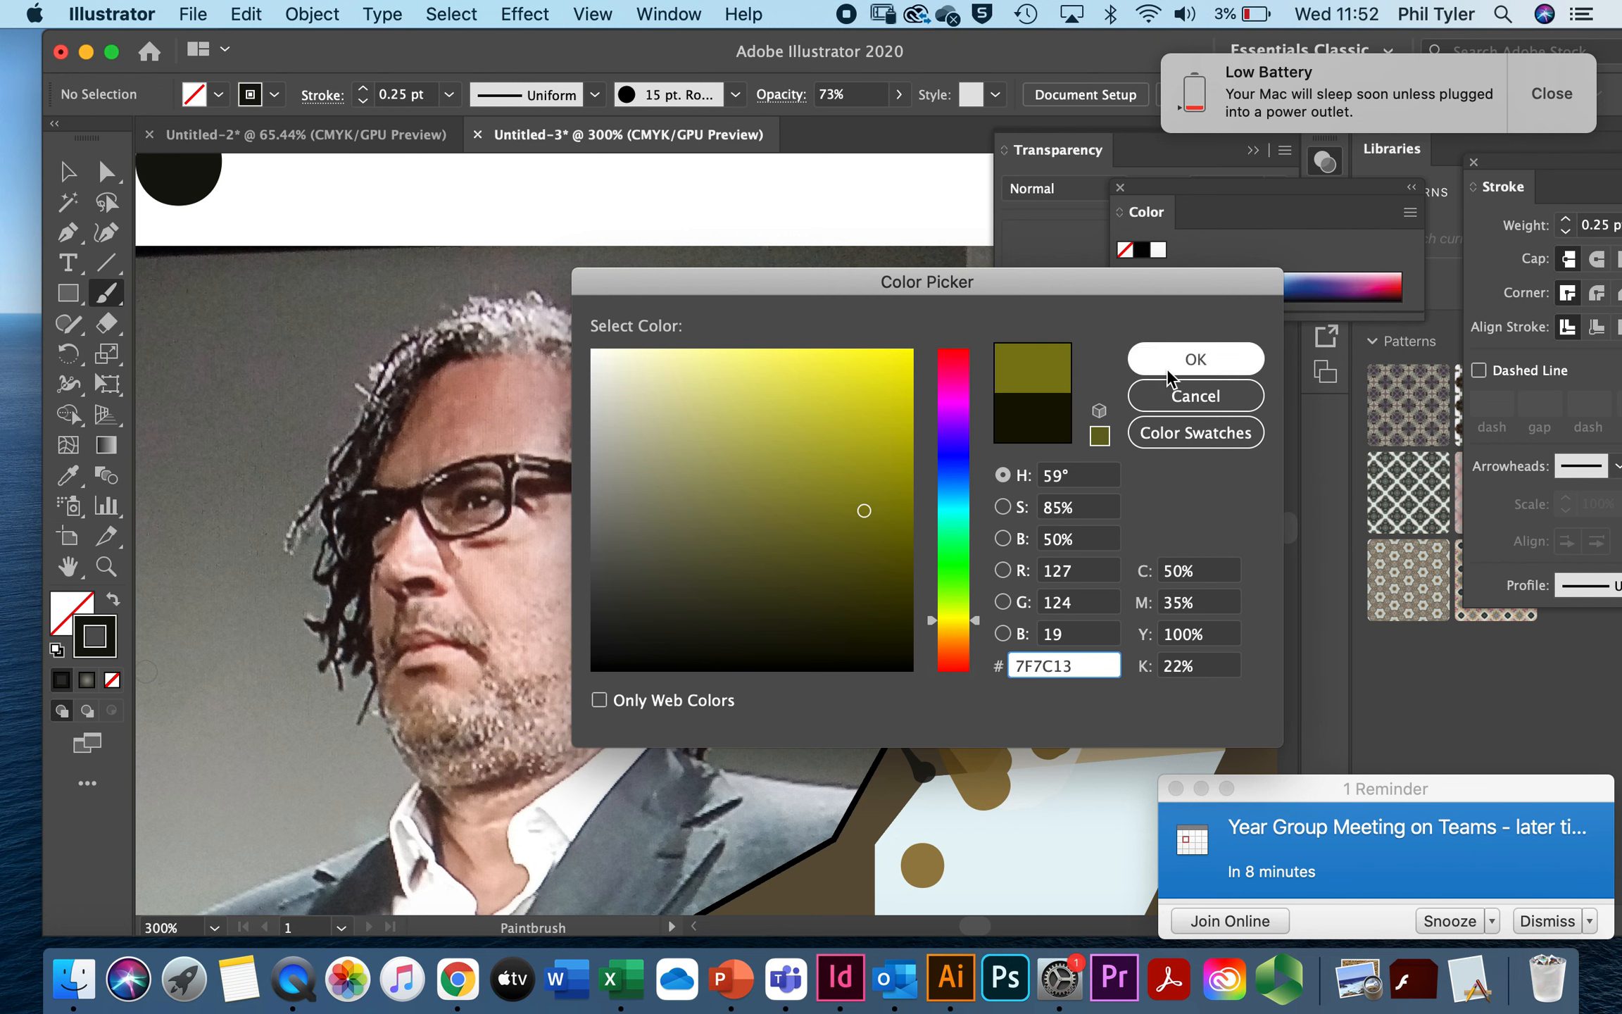
{"action": "left_click", "coordinate": [1195, 359]}
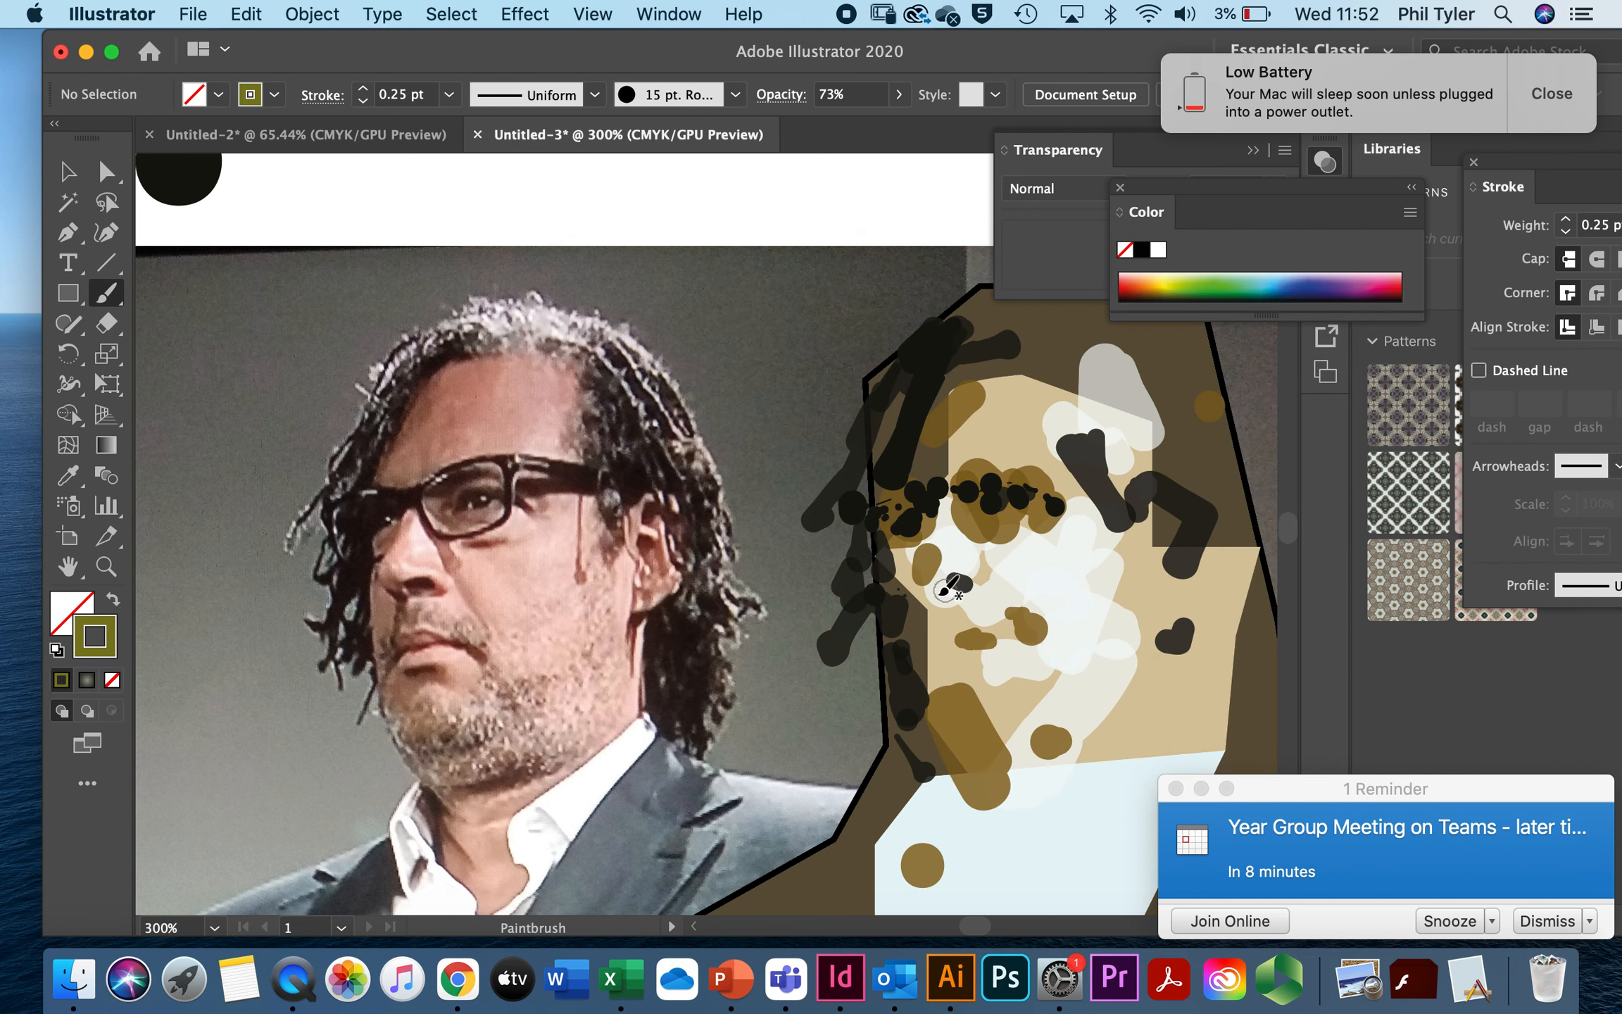
{"action": "mouse_move", "coordinate": [933, 611]}
{"action": "left_mouse_down"}
{"action": "mouse_move", "coordinate": [929, 633]}
{"action": "mouse_move", "coordinate": [949, 641]}
{"action": "mouse_move", "coordinate": [998, 628]}
{"action": "mouse_move", "coordinate": [944, 683]}
{"action": "left_mouse_up"}
{"action": "mouse_move", "coordinate": [980, 769]}
{"action": "left_mouse_down"}
{"action": "mouse_move", "coordinate": [1021, 774]}
{"action": "mouse_move", "coordinate": [1081, 747]}
{"action": "mouse_move", "coordinate": [1066, 764]}
{"action": "left_mouse_up"}
{"action": "left_click_drag", "start_coordinate": [1183, 628], "coordinate": [1151, 753]}
{"action": "left_click_drag", "start_coordinate": [1022, 494], "coordinate": [1043, 514]}
{"action": "left_click_drag", "start_coordinate": [972, 378], "coordinate": [1015, 340]}
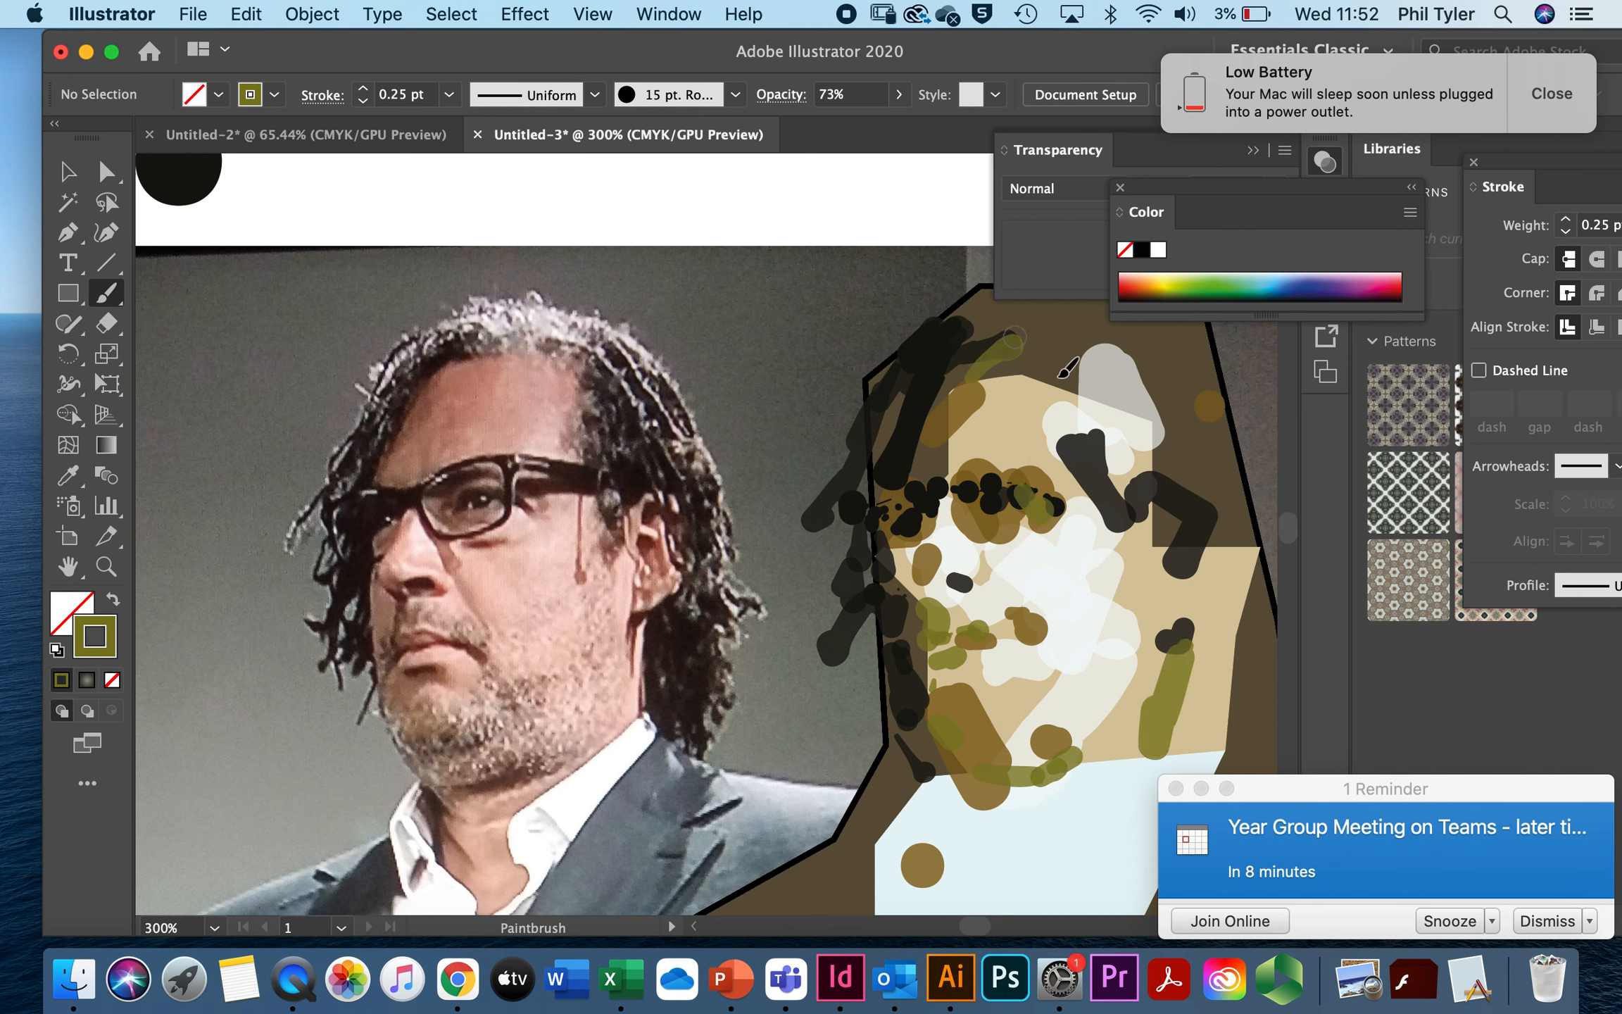
Step: Set the stroke colour to the pale cream E5E3C1
{"action": "double_click", "coordinate": [109, 652]}
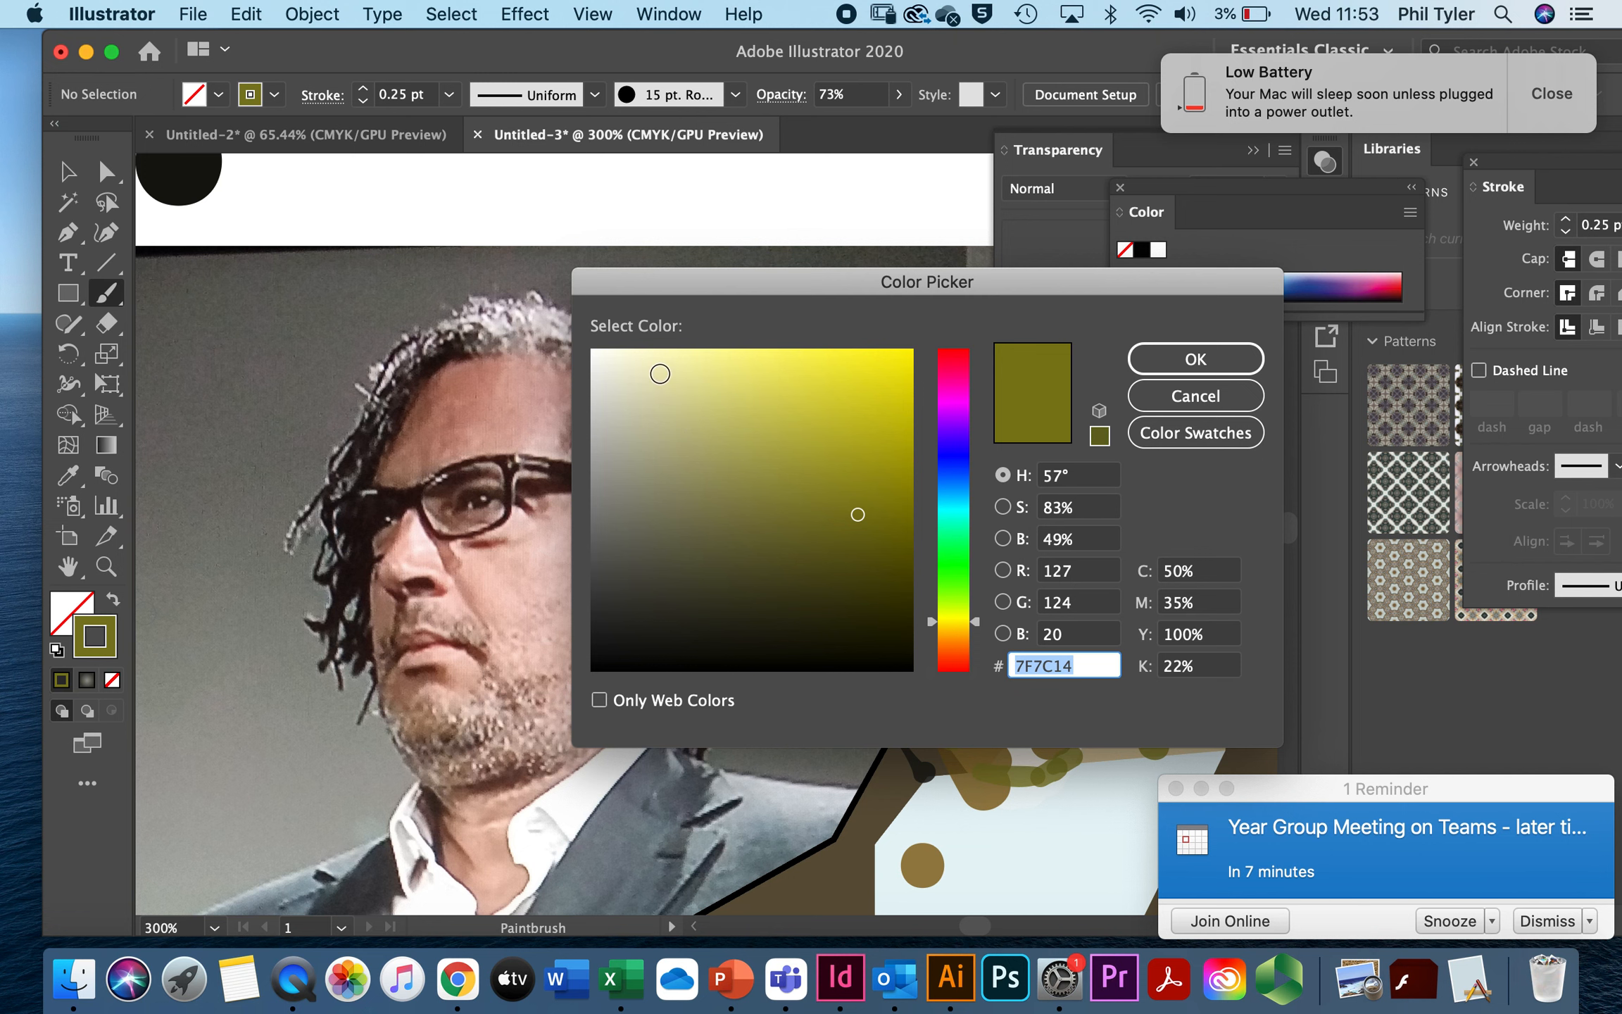
{"action": "left_click", "coordinate": [645, 380]}
{"action": "left_click", "coordinate": [1196, 359]}
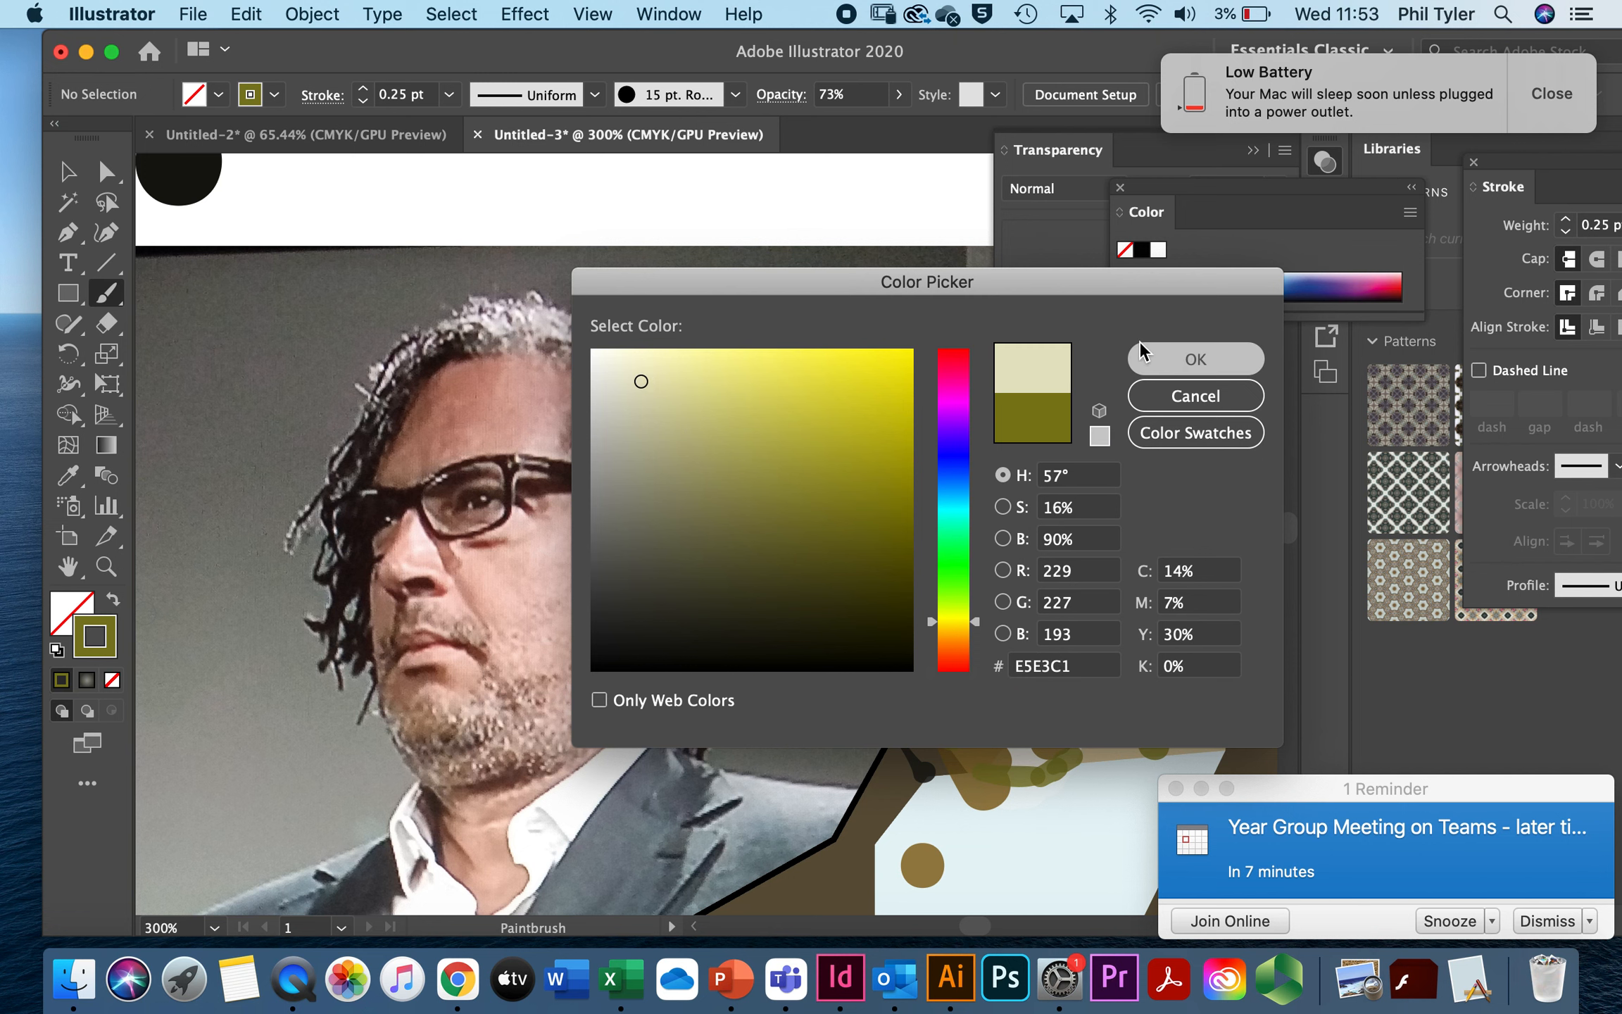
Step: Choose the 5 pt. Oval calligraphic brush and set its size to 41 pt
{"action": "left_click", "coordinate": [735, 95]}
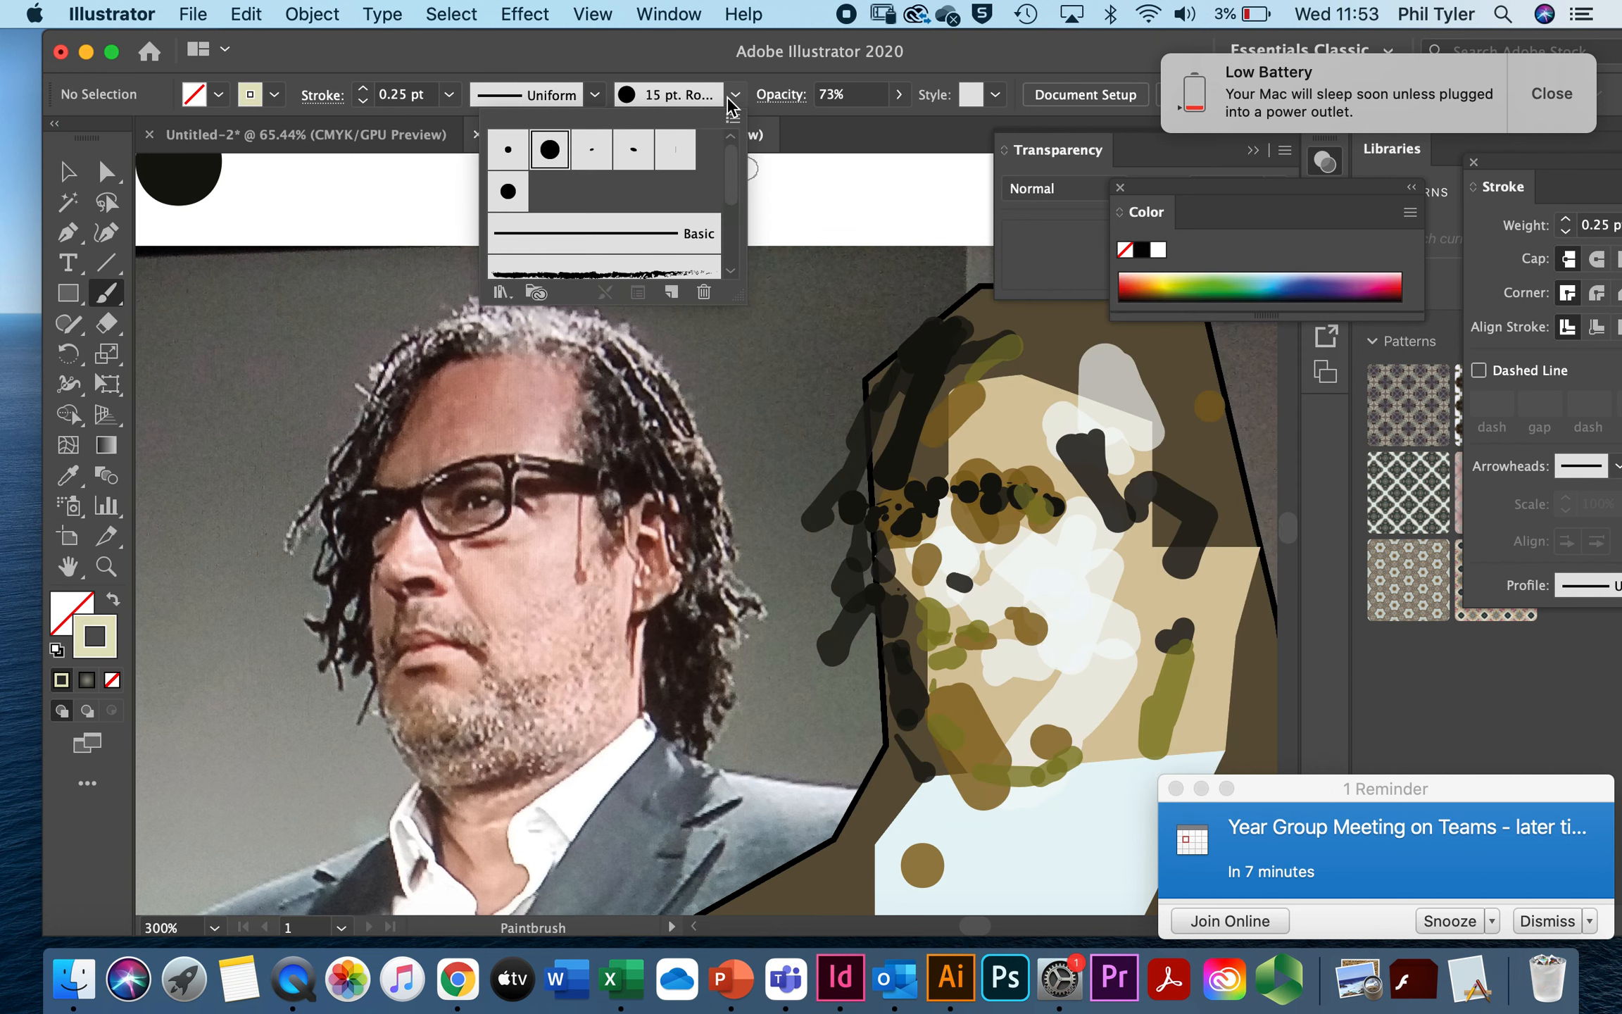
{"action": "left_click", "coordinate": [634, 151]}
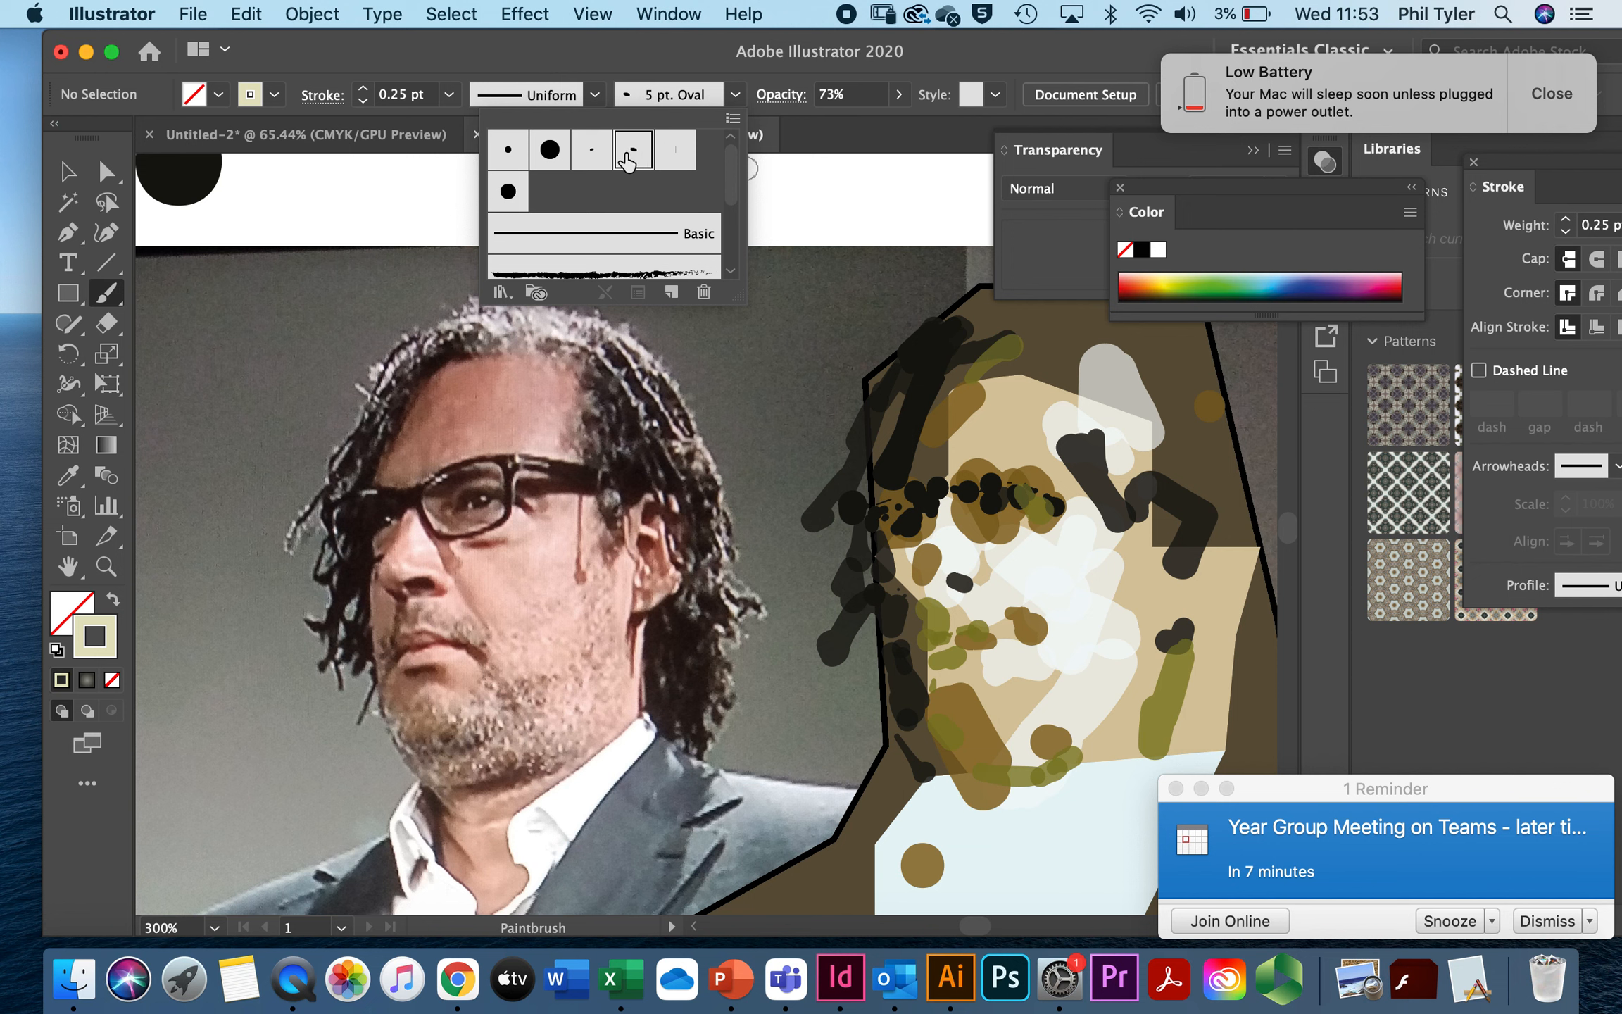
{"action": "double_click", "coordinate": [627, 159]}
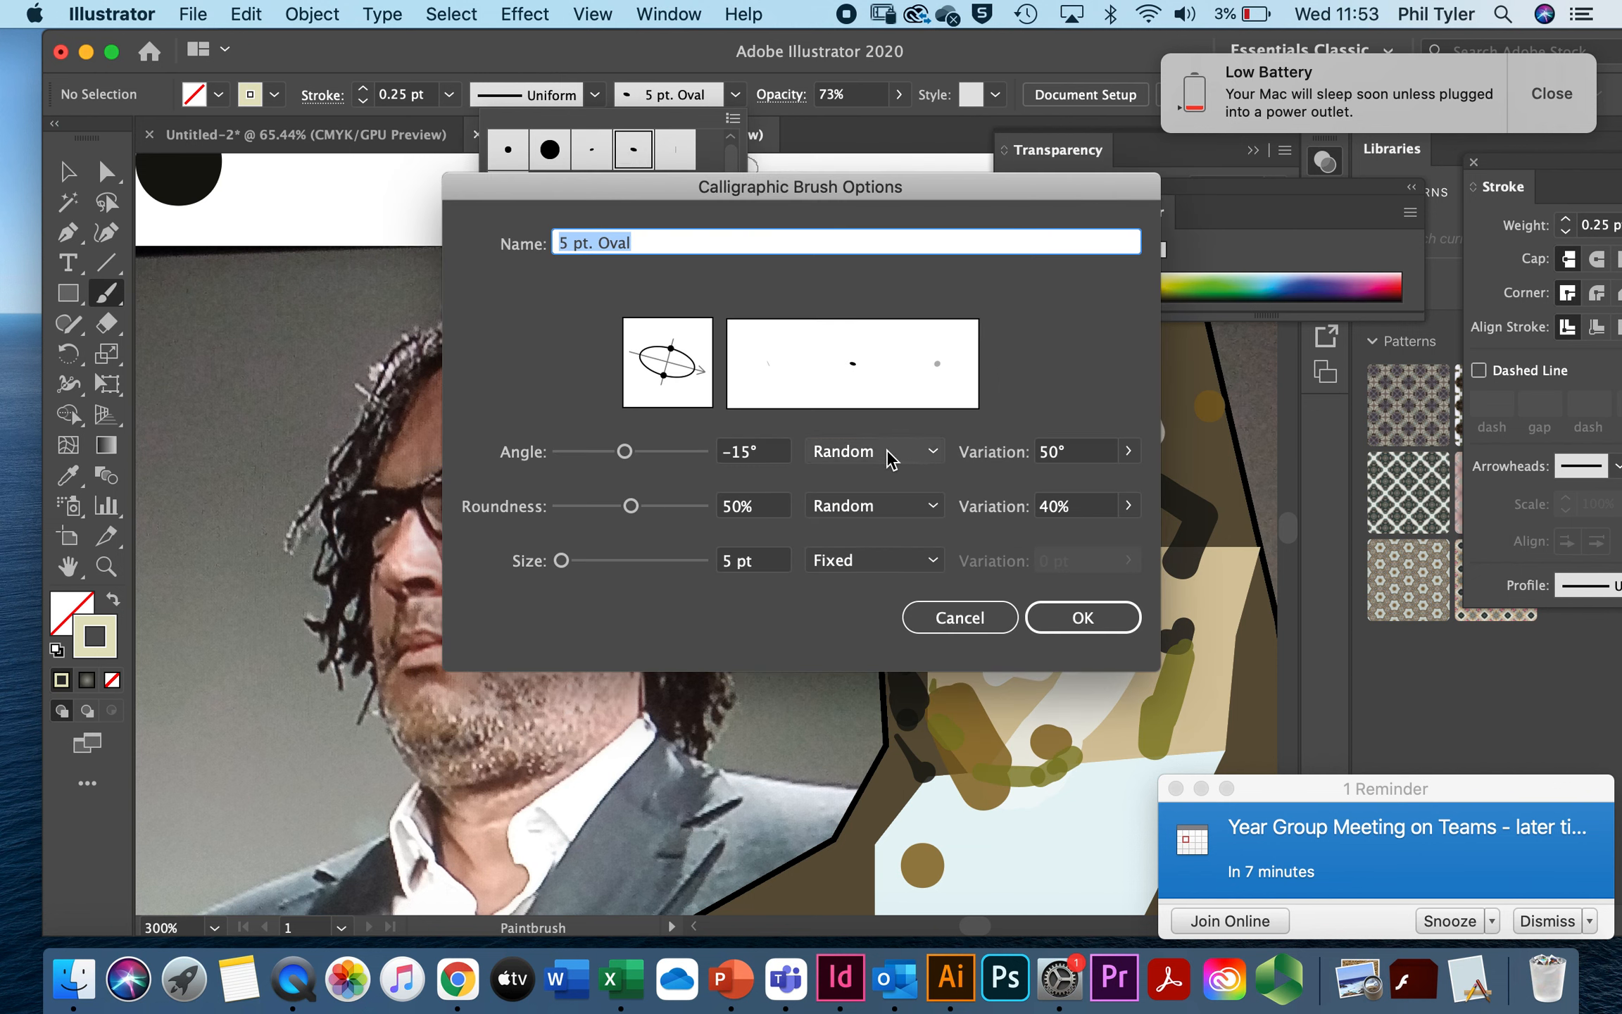
{"action": "mouse_move", "coordinate": [562, 565]}
{"action": "left_mouse_down"}
{"action": "mouse_move", "coordinate": [603, 563]}
{"action": "mouse_move", "coordinate": [636, 512]}
{"action": "left_mouse_up"}
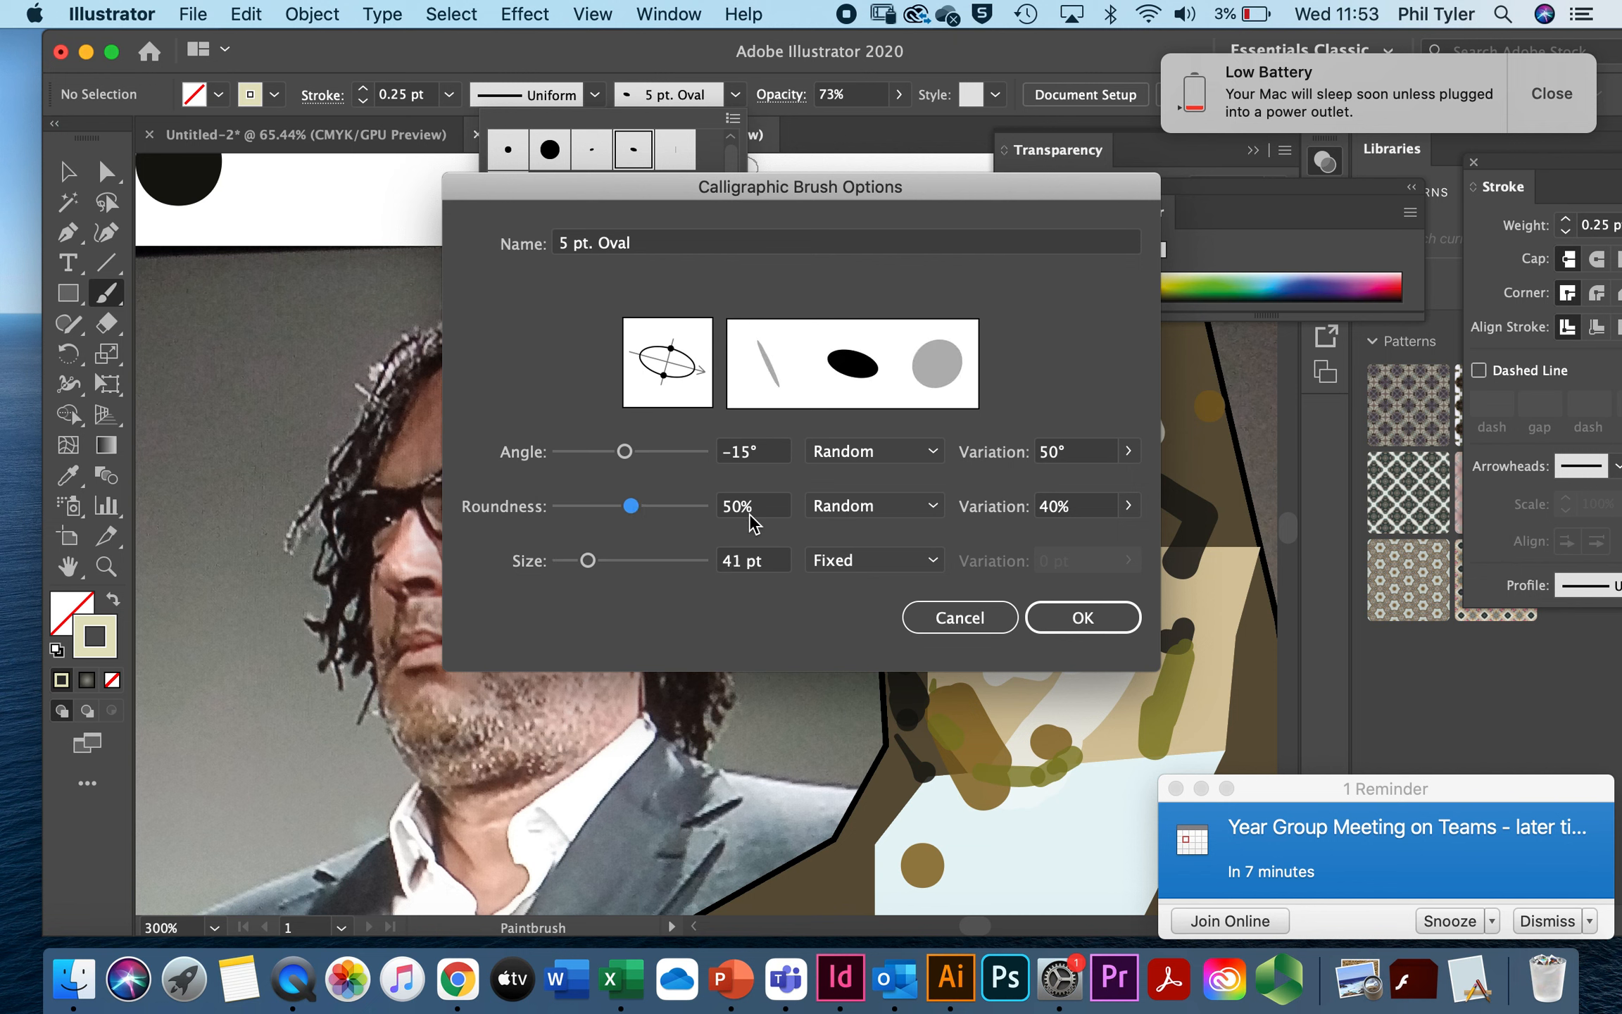
{"action": "left_click", "coordinate": [1064, 612]}
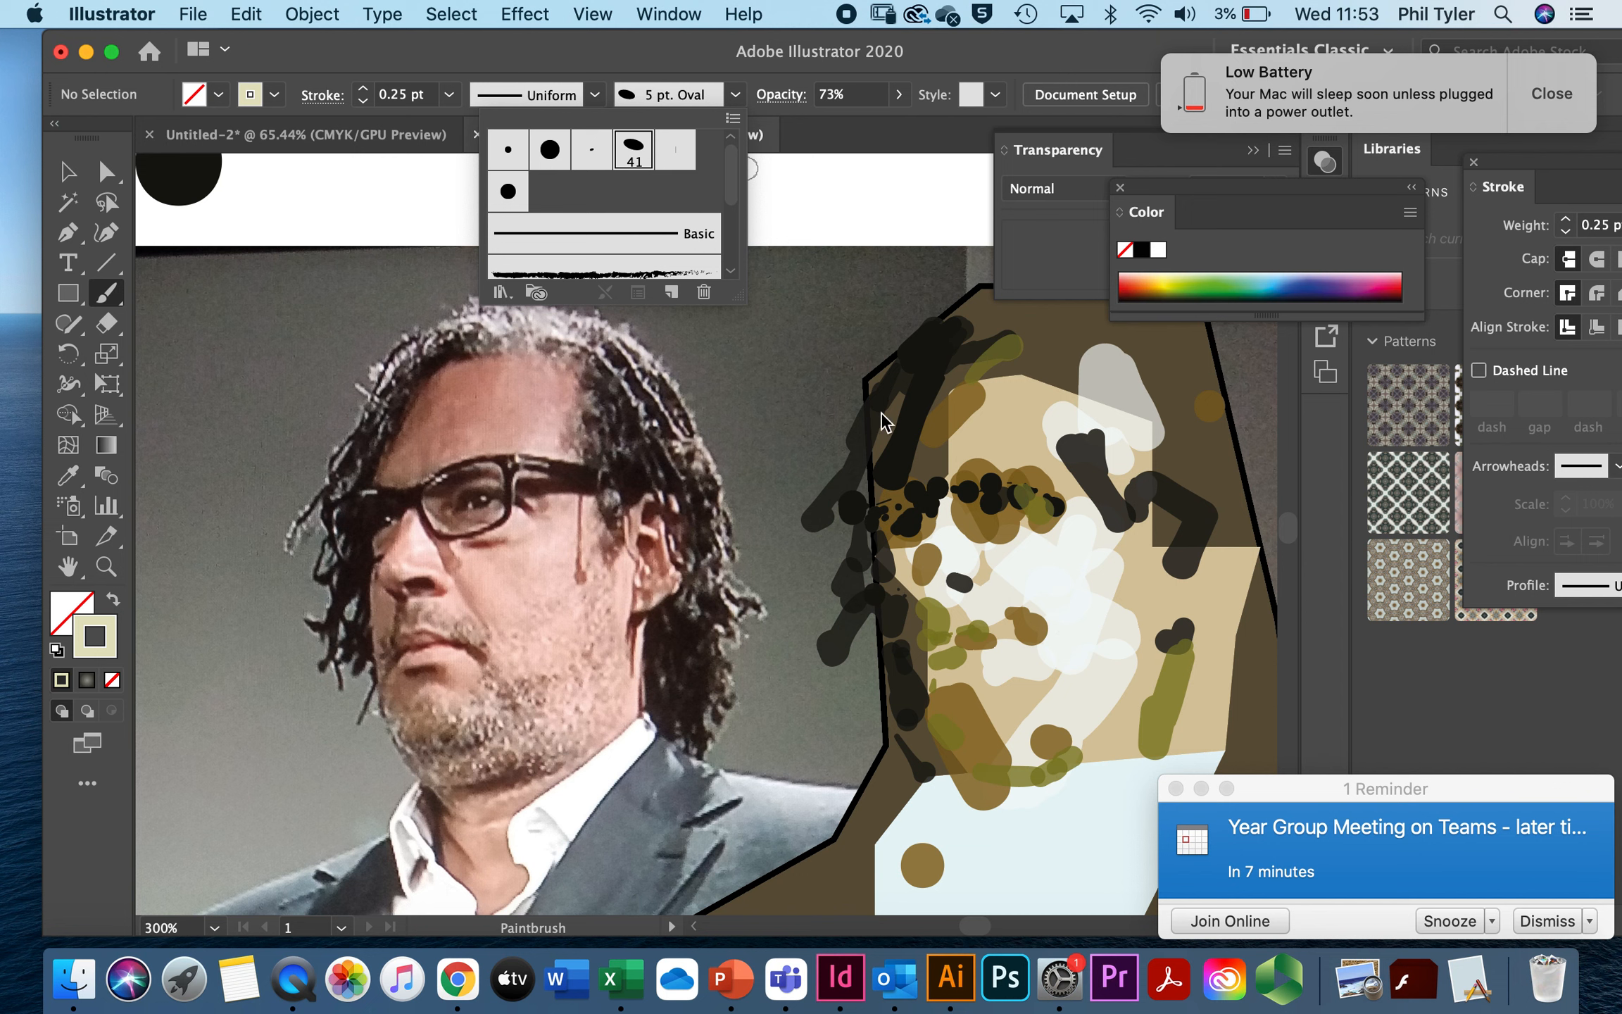
Step: Open the Artistic_Calligraphic brush library, collapse it, and dab pale cream ovals beside the portrait's head and on its cheek
{"action": "left_click", "coordinate": [733, 118]}
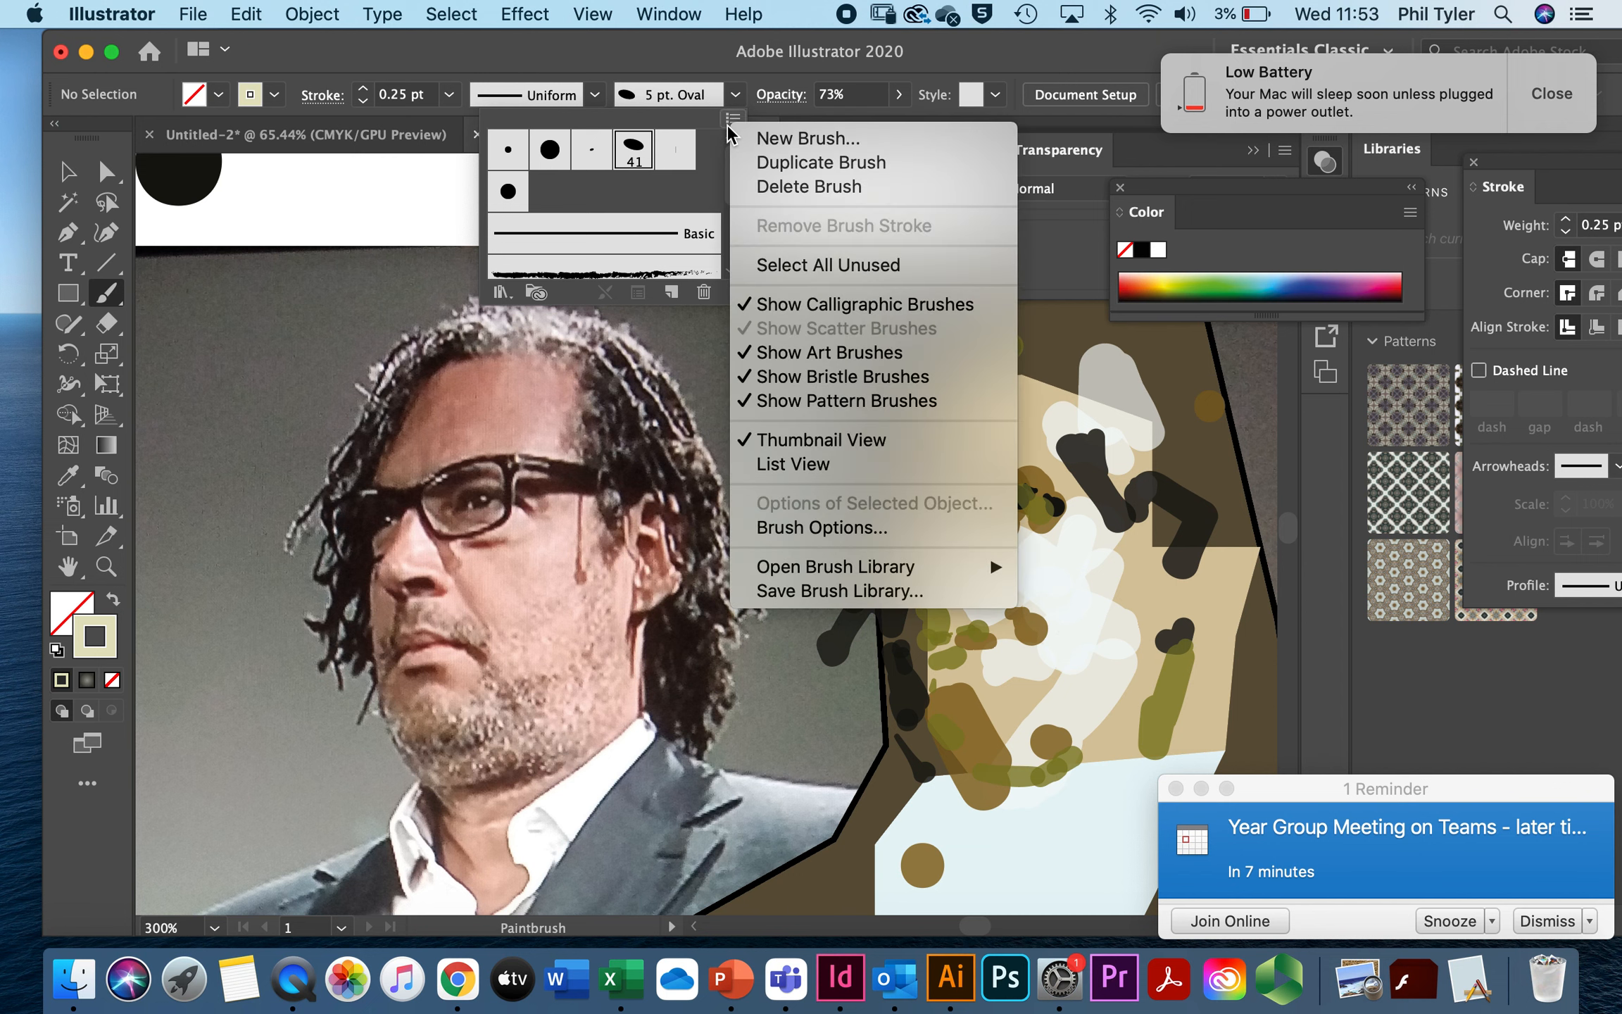
{"action": "mouse_move", "coordinate": [779, 565]}
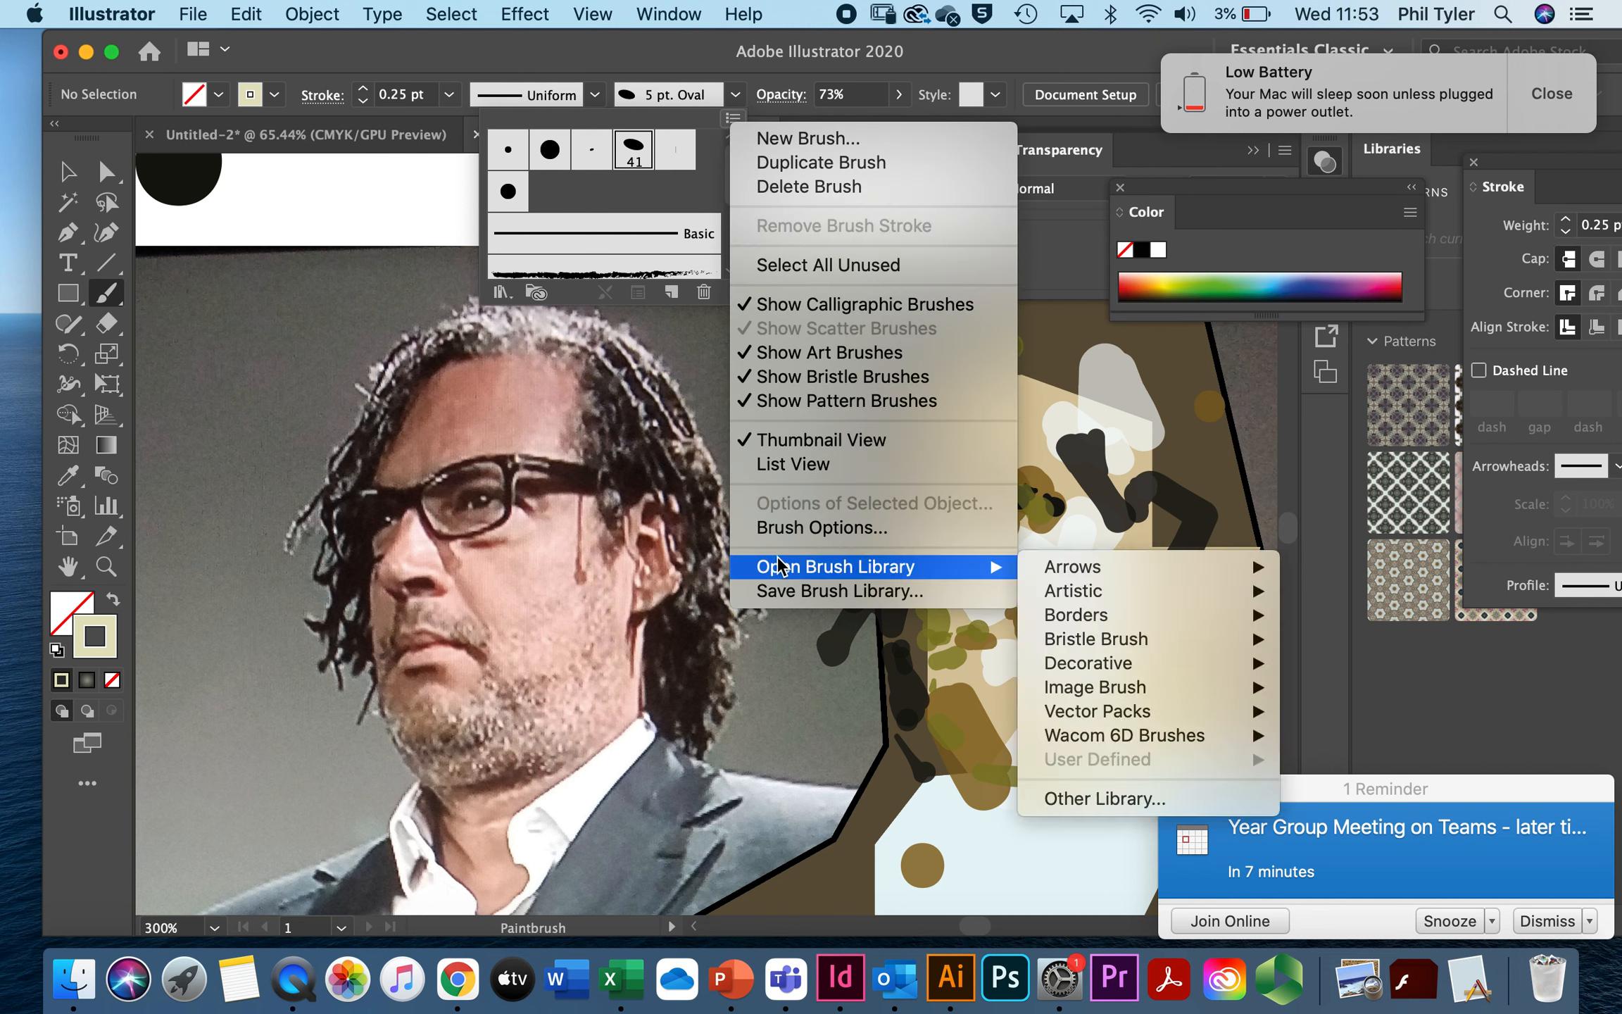
{"action": "mouse_move", "coordinate": [1097, 591]}
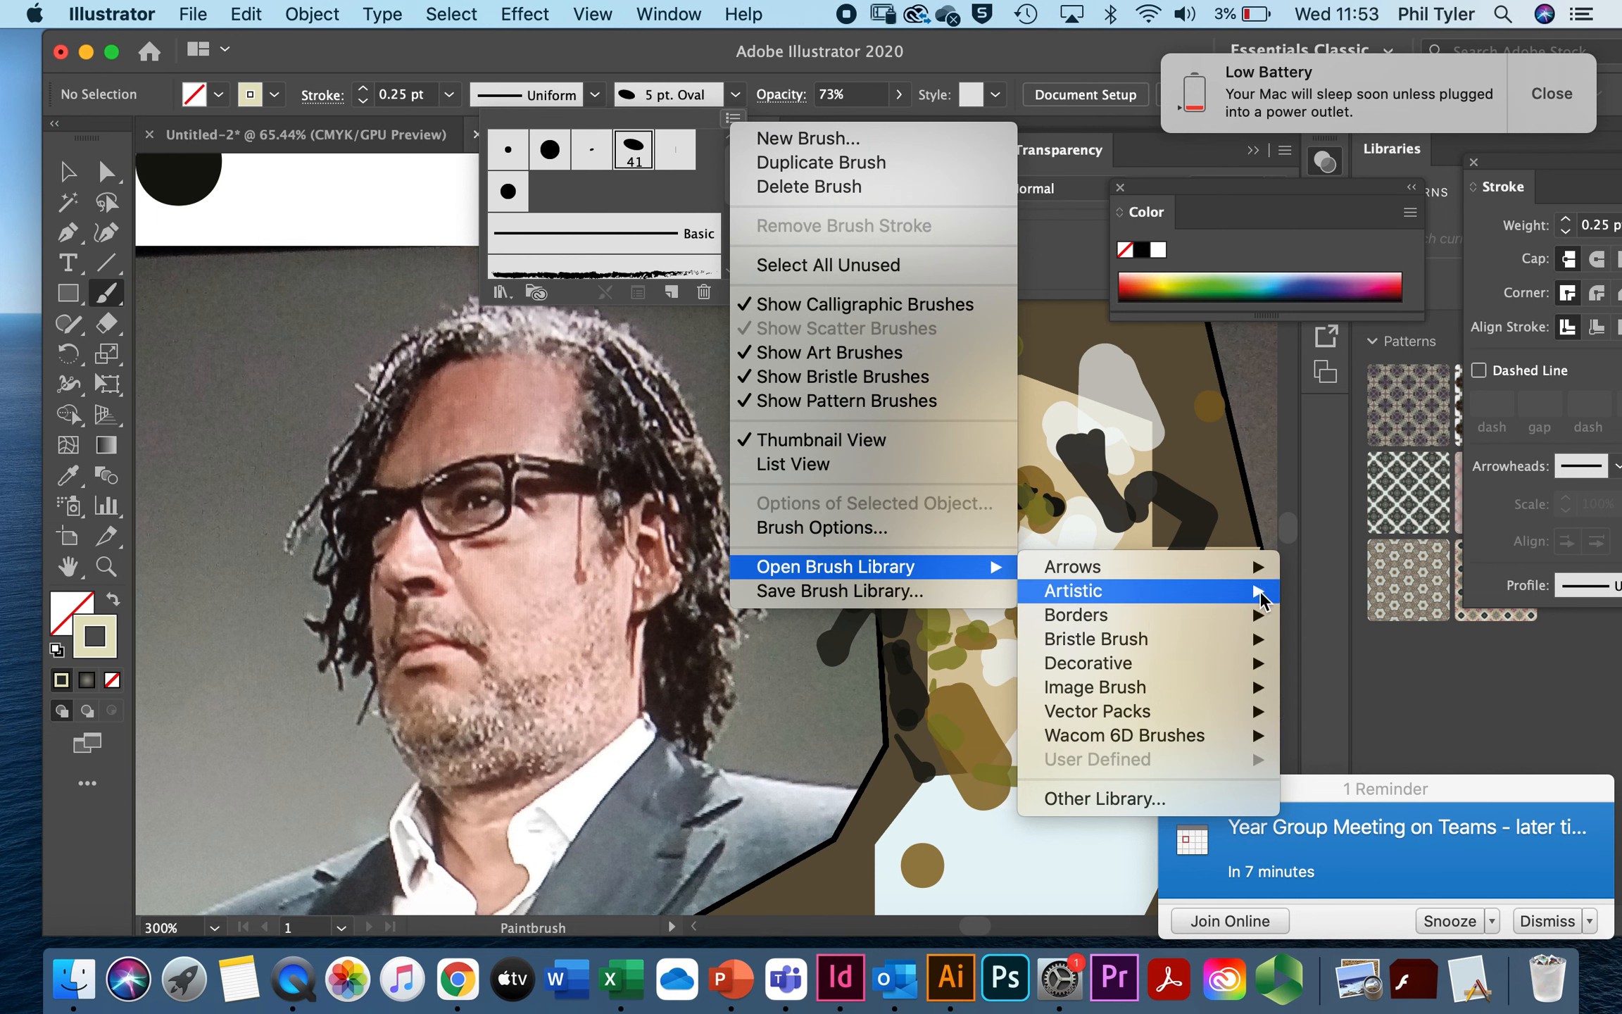
{"action": "left_click", "coordinate": [1367, 599]}
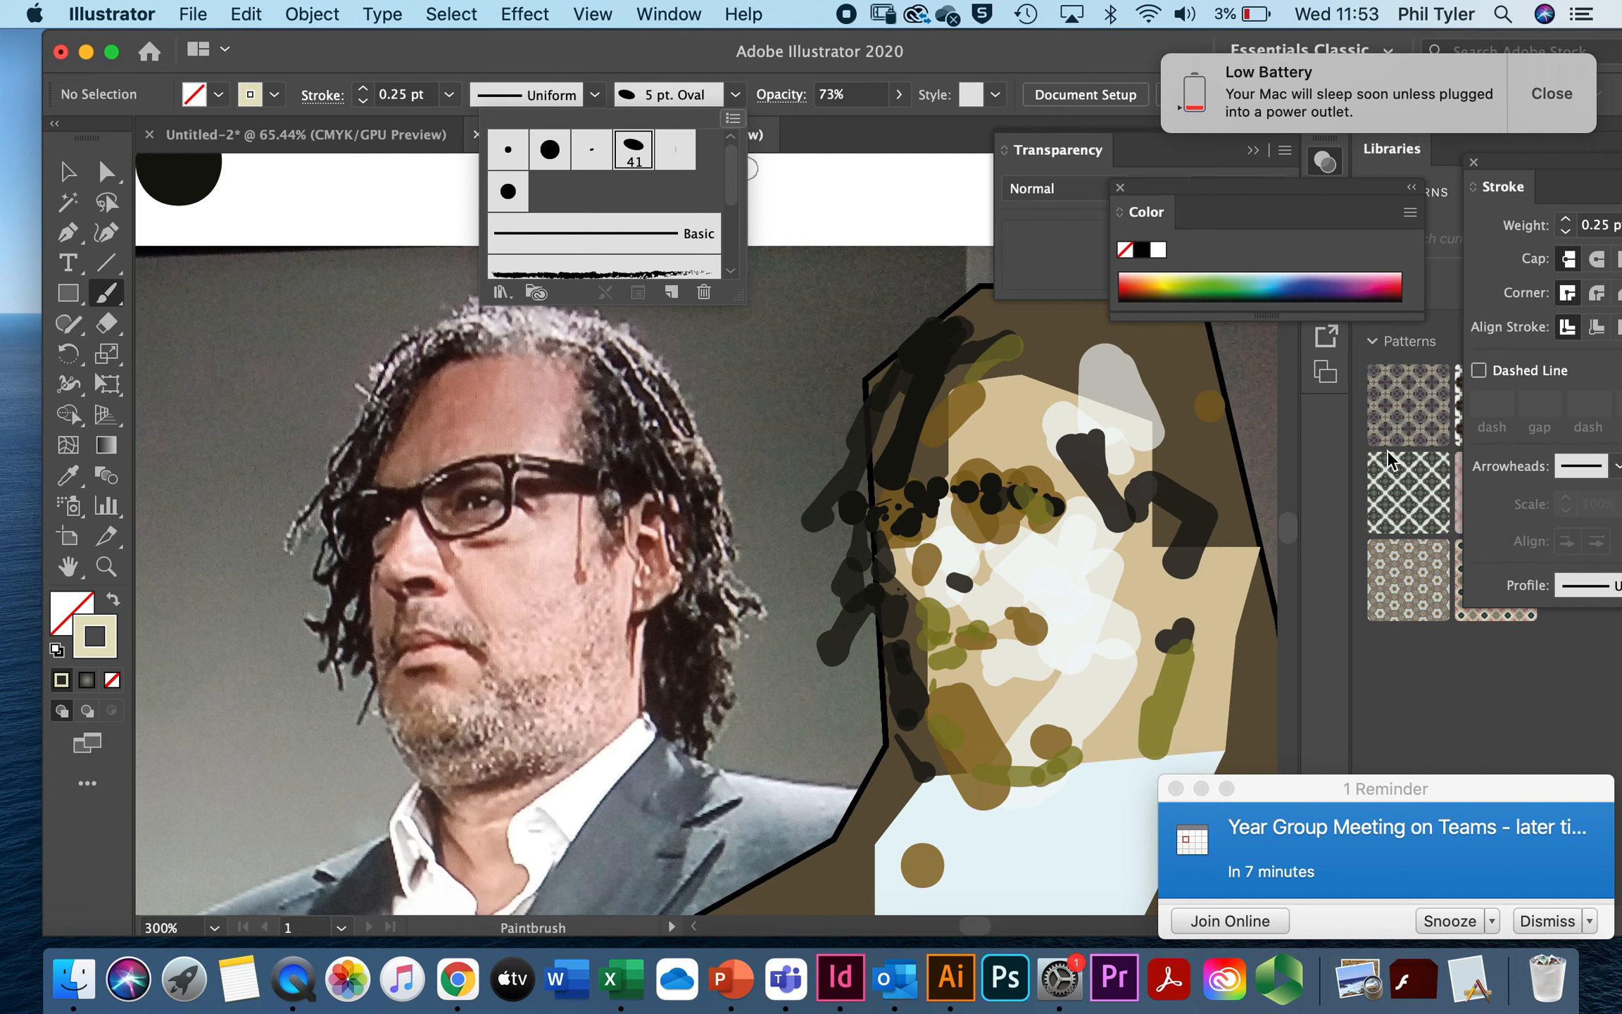
{"action": "mouse_move", "coordinate": [952, 525]}
{"action": "left_mouse_down"}
{"action": "mouse_move", "coordinate": [954, 563]}
{"action": "mouse_move", "coordinate": [952, 521]}
{"action": "left_mouse_up"}
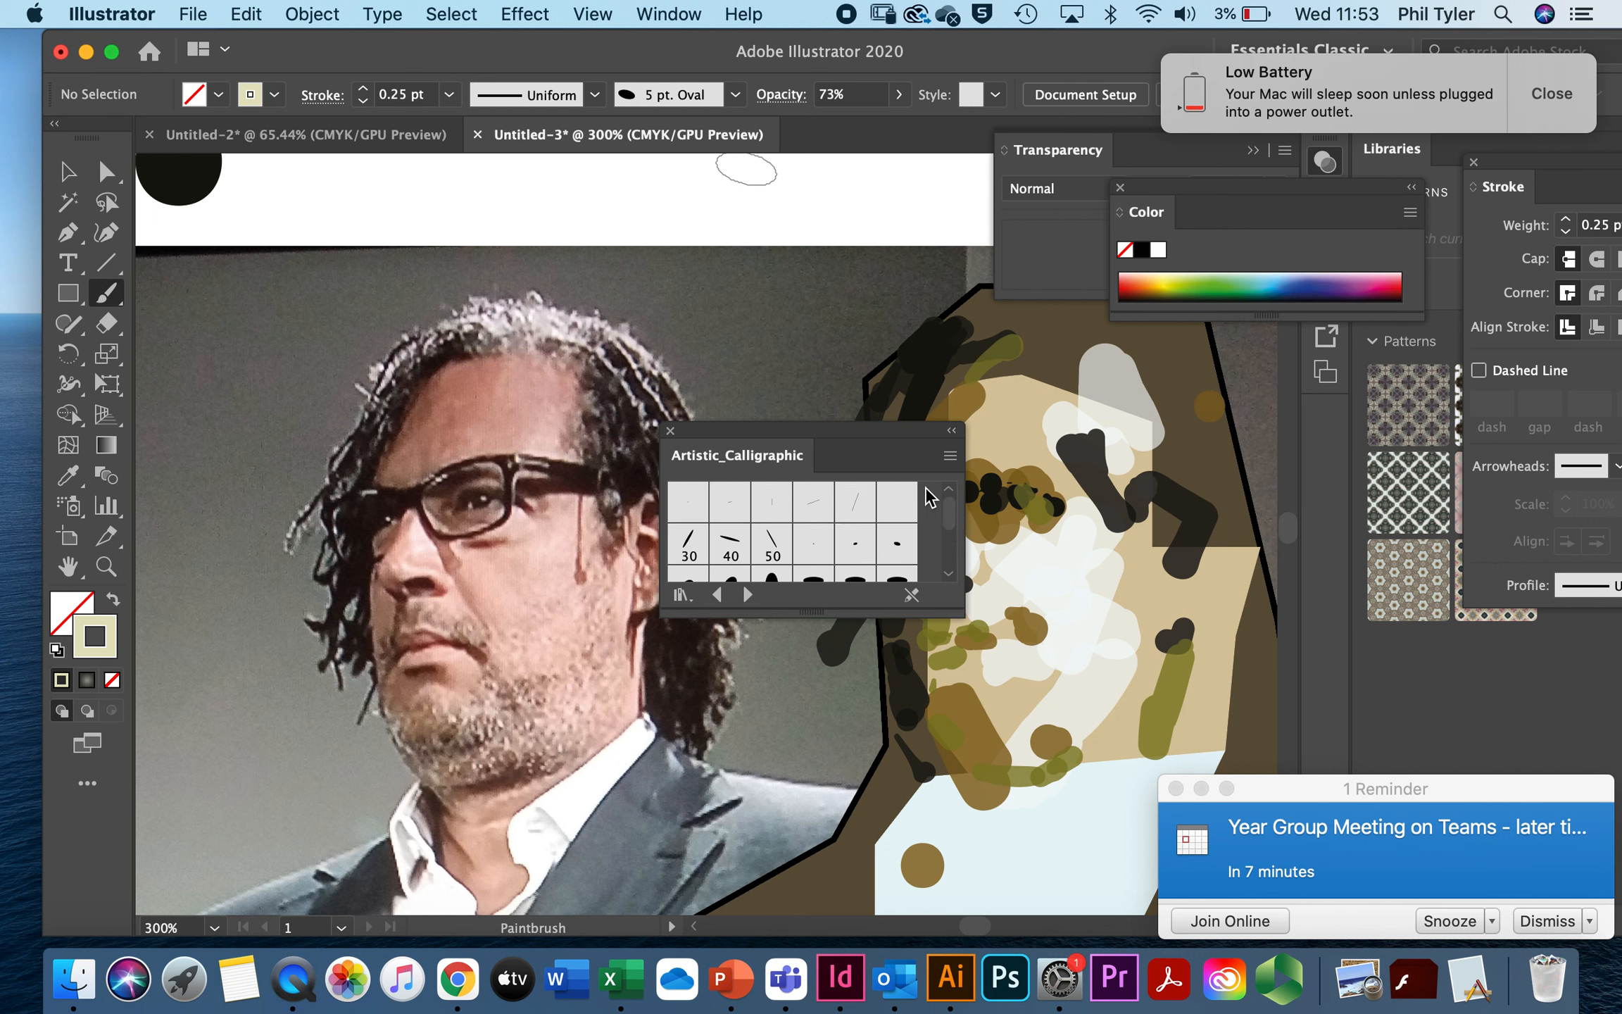
{"action": "left_click", "coordinate": [799, 375]}
{"action": "left_click", "coordinate": [951, 430]}
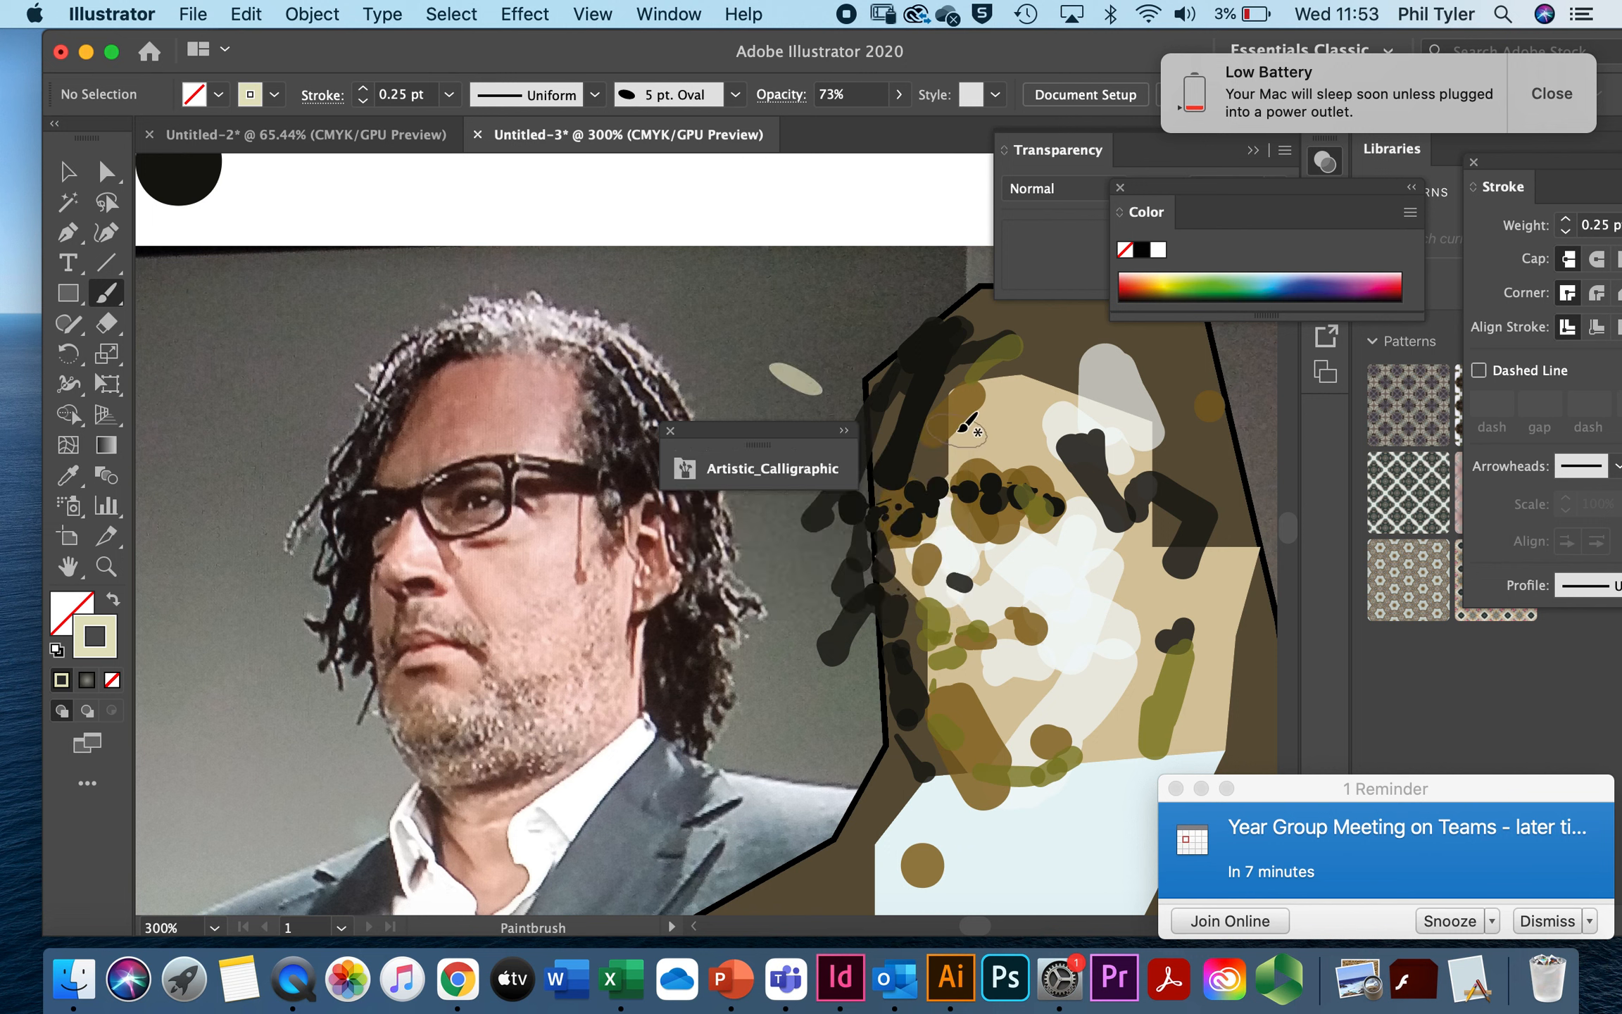
{"action": "left_click", "coordinate": [1067, 542]}
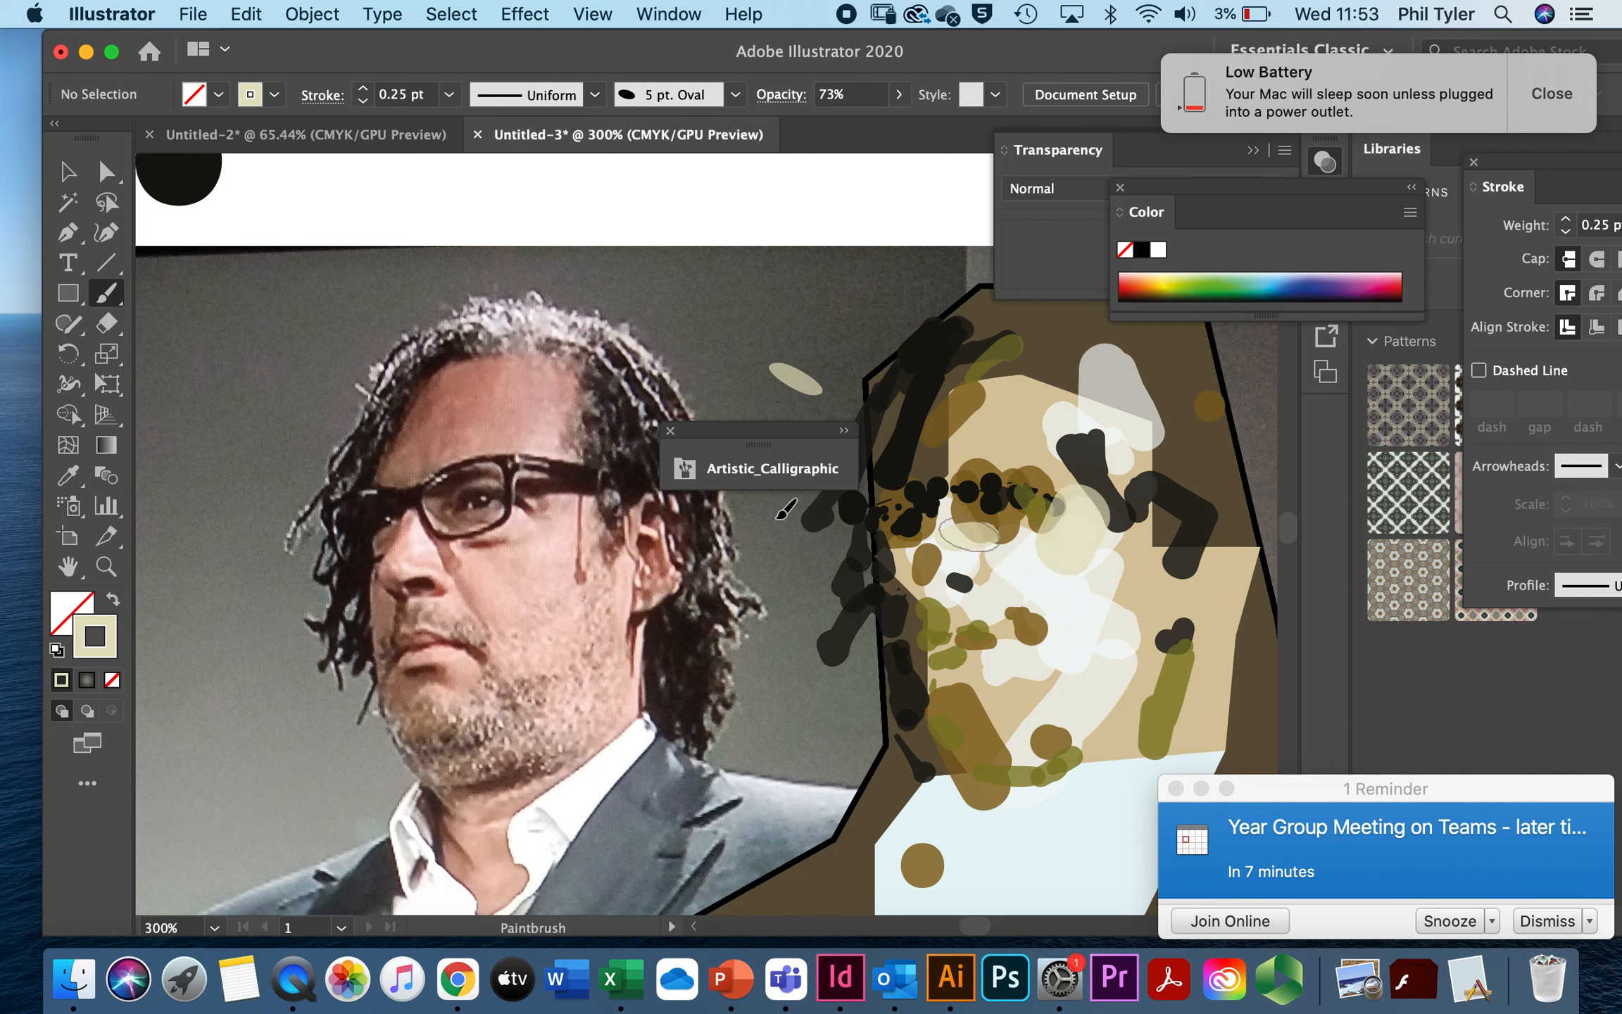
Step: Reduce the 5 pt. Oval brush's size to 14 pt, applying it to the existing strokes
{"action": "left_click", "coordinate": [449, 94]}
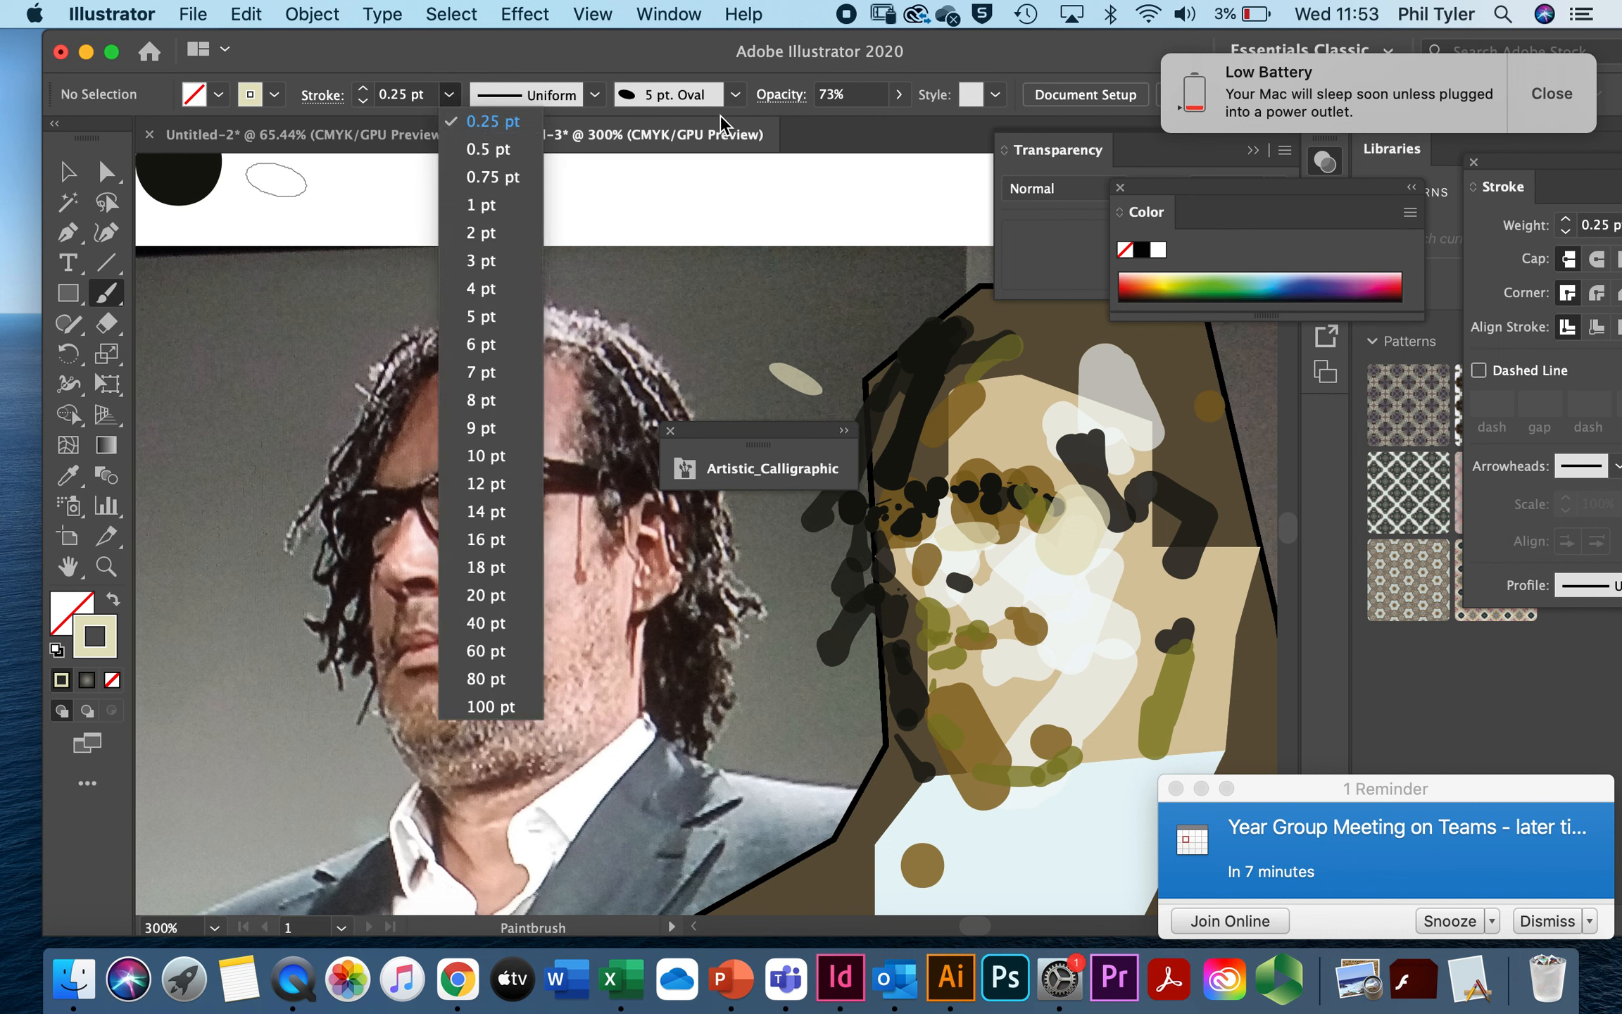
{"action": "left_click", "coordinate": [729, 91]}
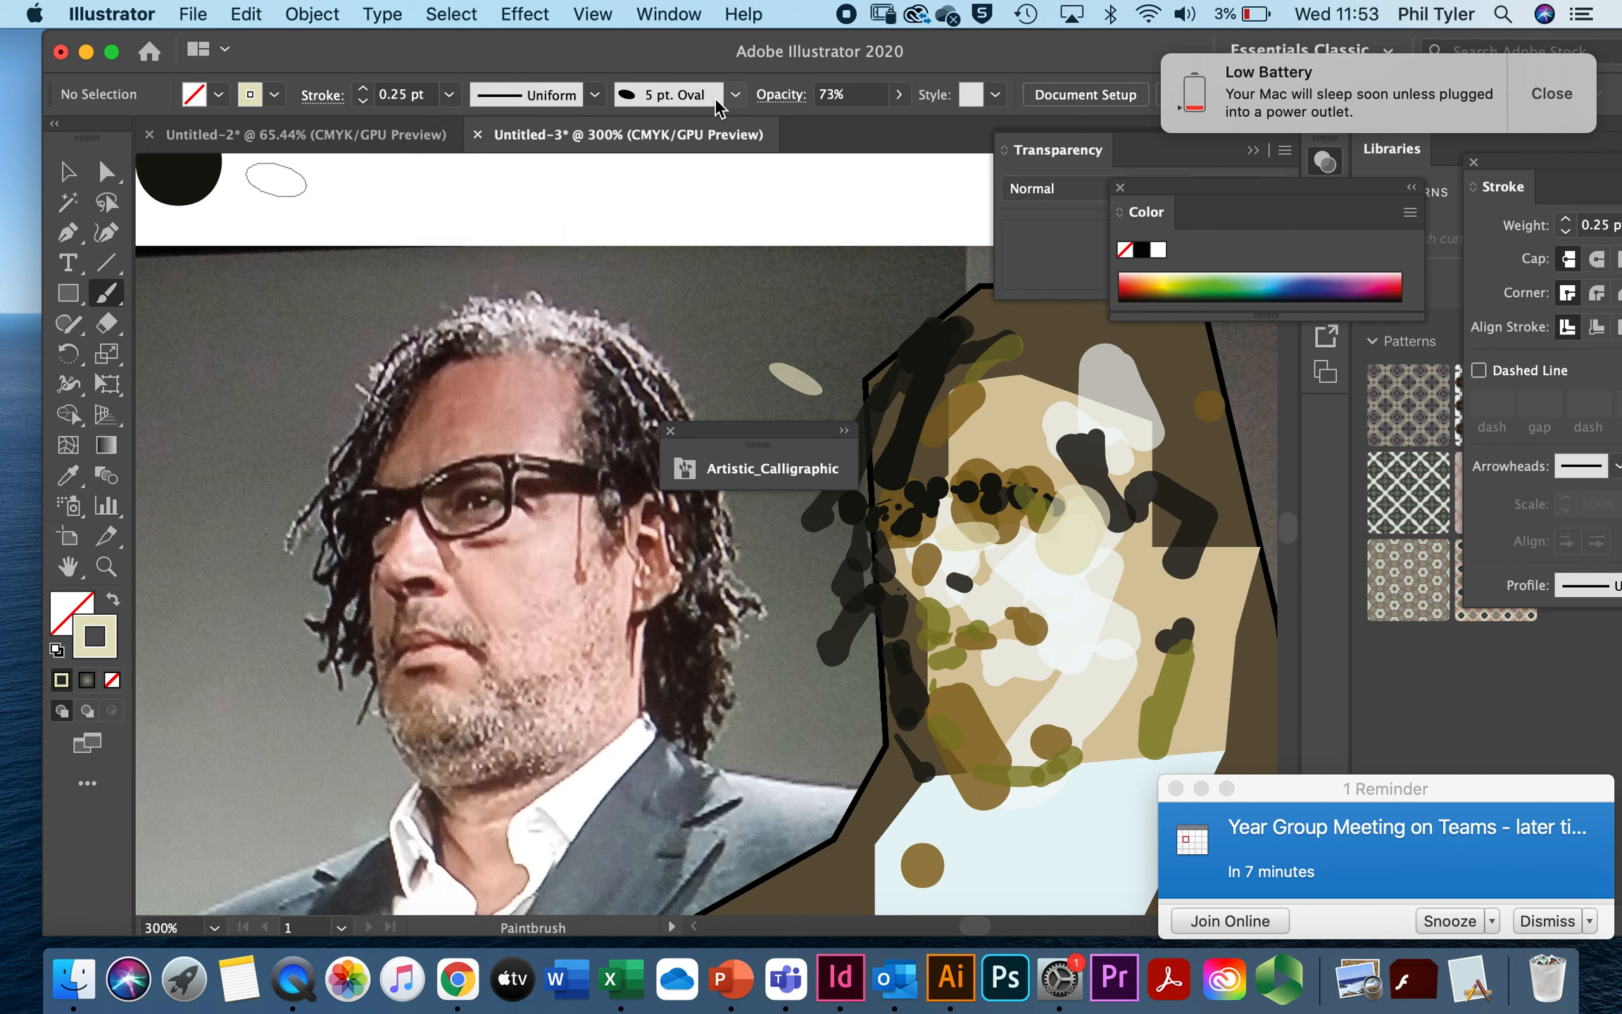
{"action": "left_click", "coordinate": [677, 102]}
{"action": "double_click", "coordinate": [633, 149]}
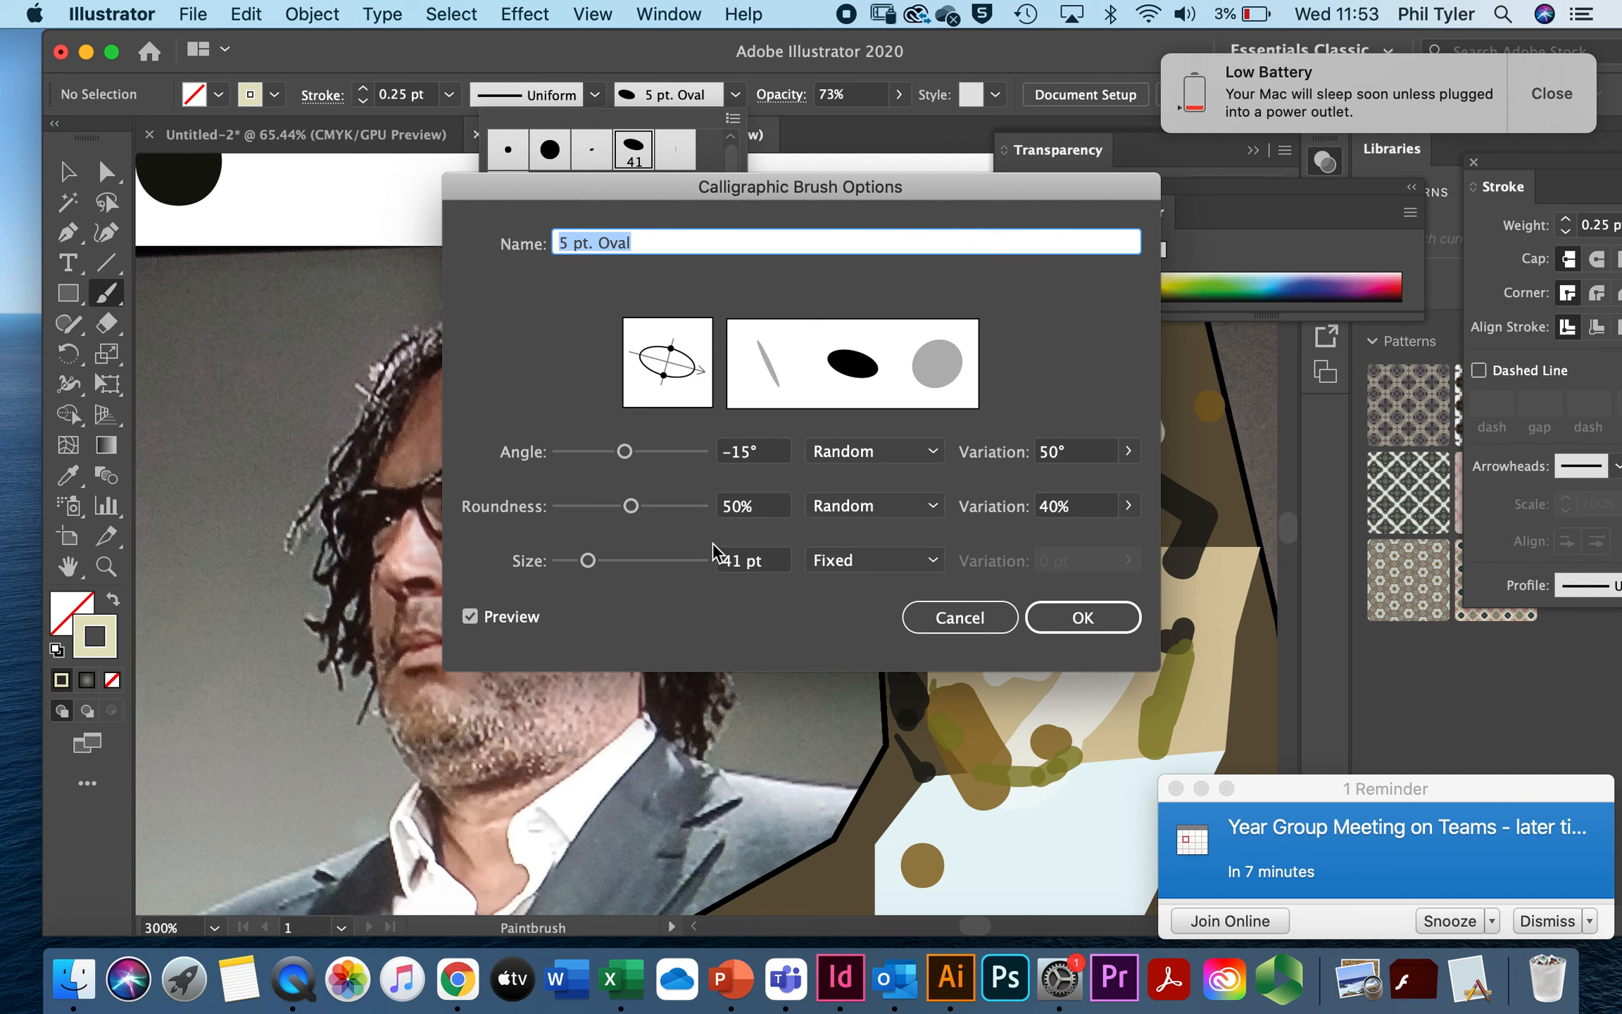
{"action": "left_click_drag", "start_coordinate": [588, 561], "coordinate": [569, 562]}
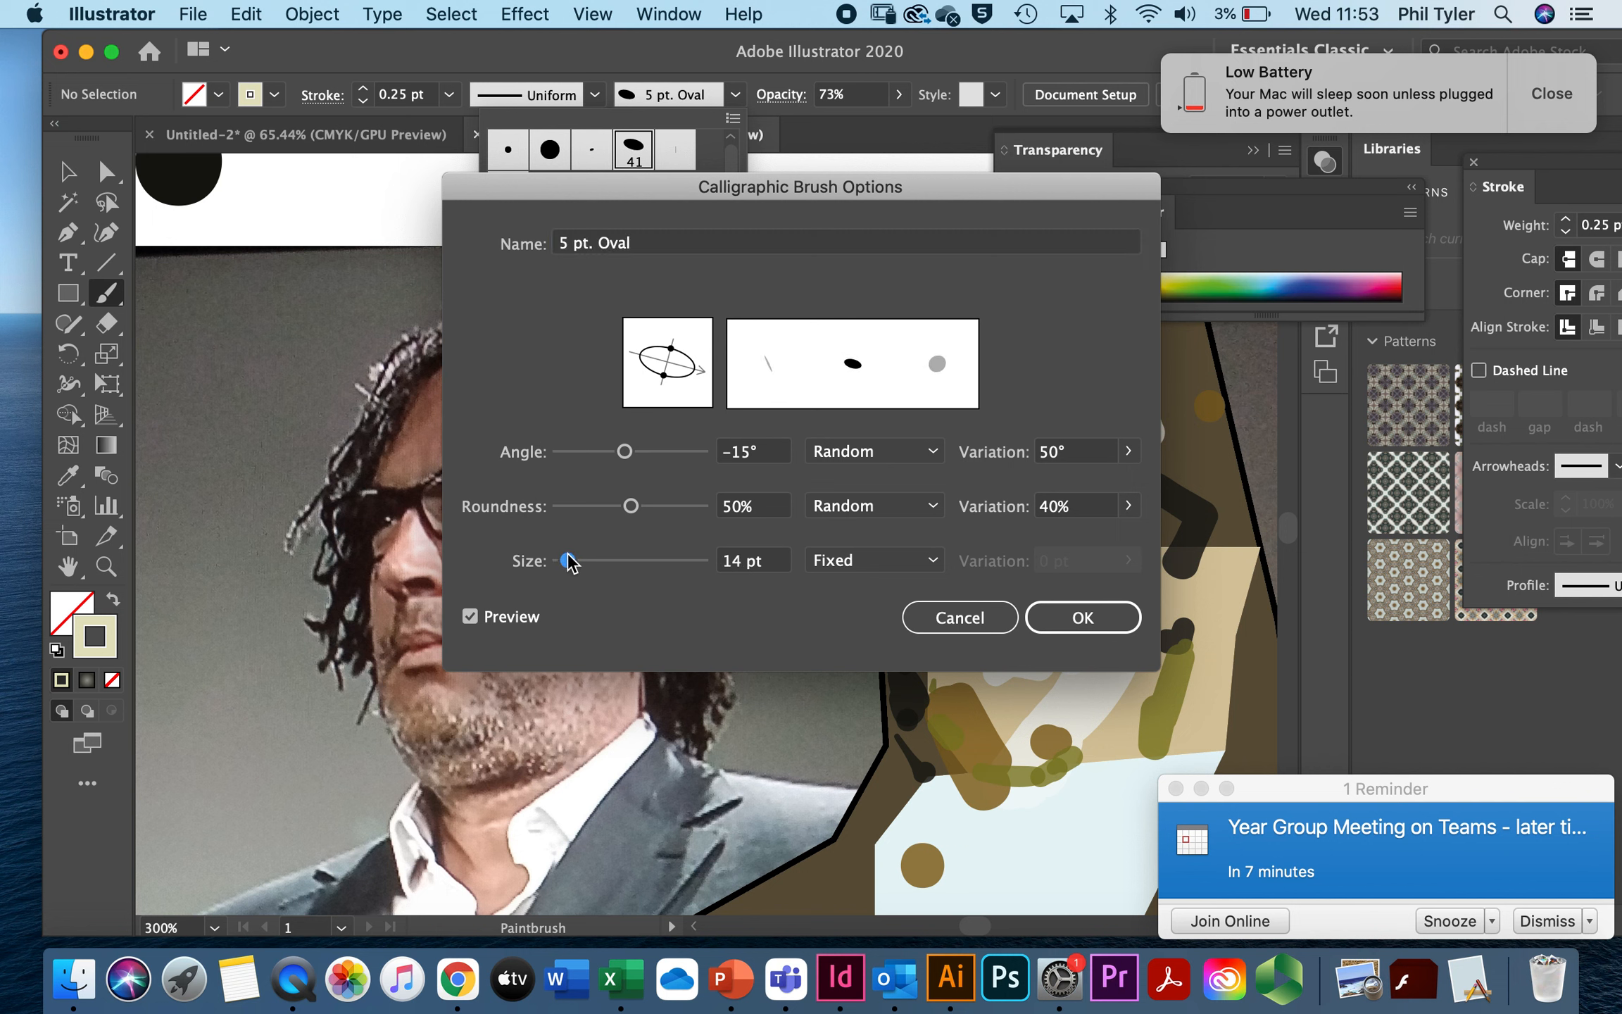
{"action": "left_click", "coordinate": [1057, 618]}
{"action": "left_click", "coordinate": [823, 468]}
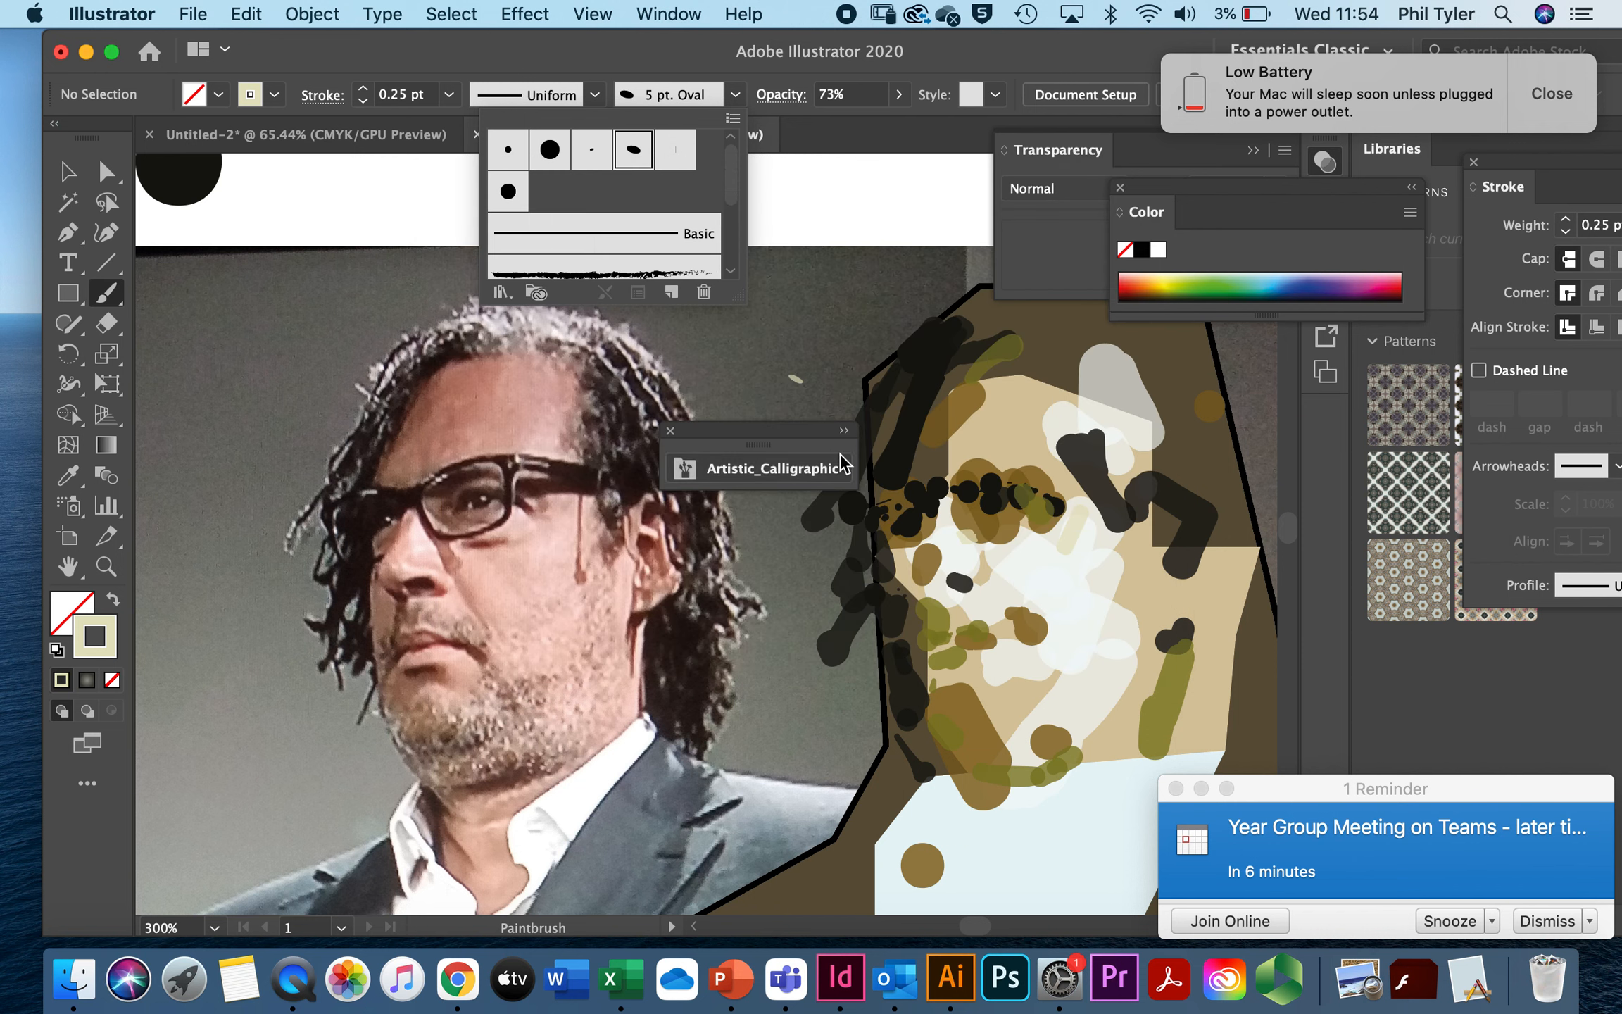
Step: Paint small pale cream highlights around the portrait's eyes and over the nostril
{"action": "left_click", "coordinate": [968, 533]}
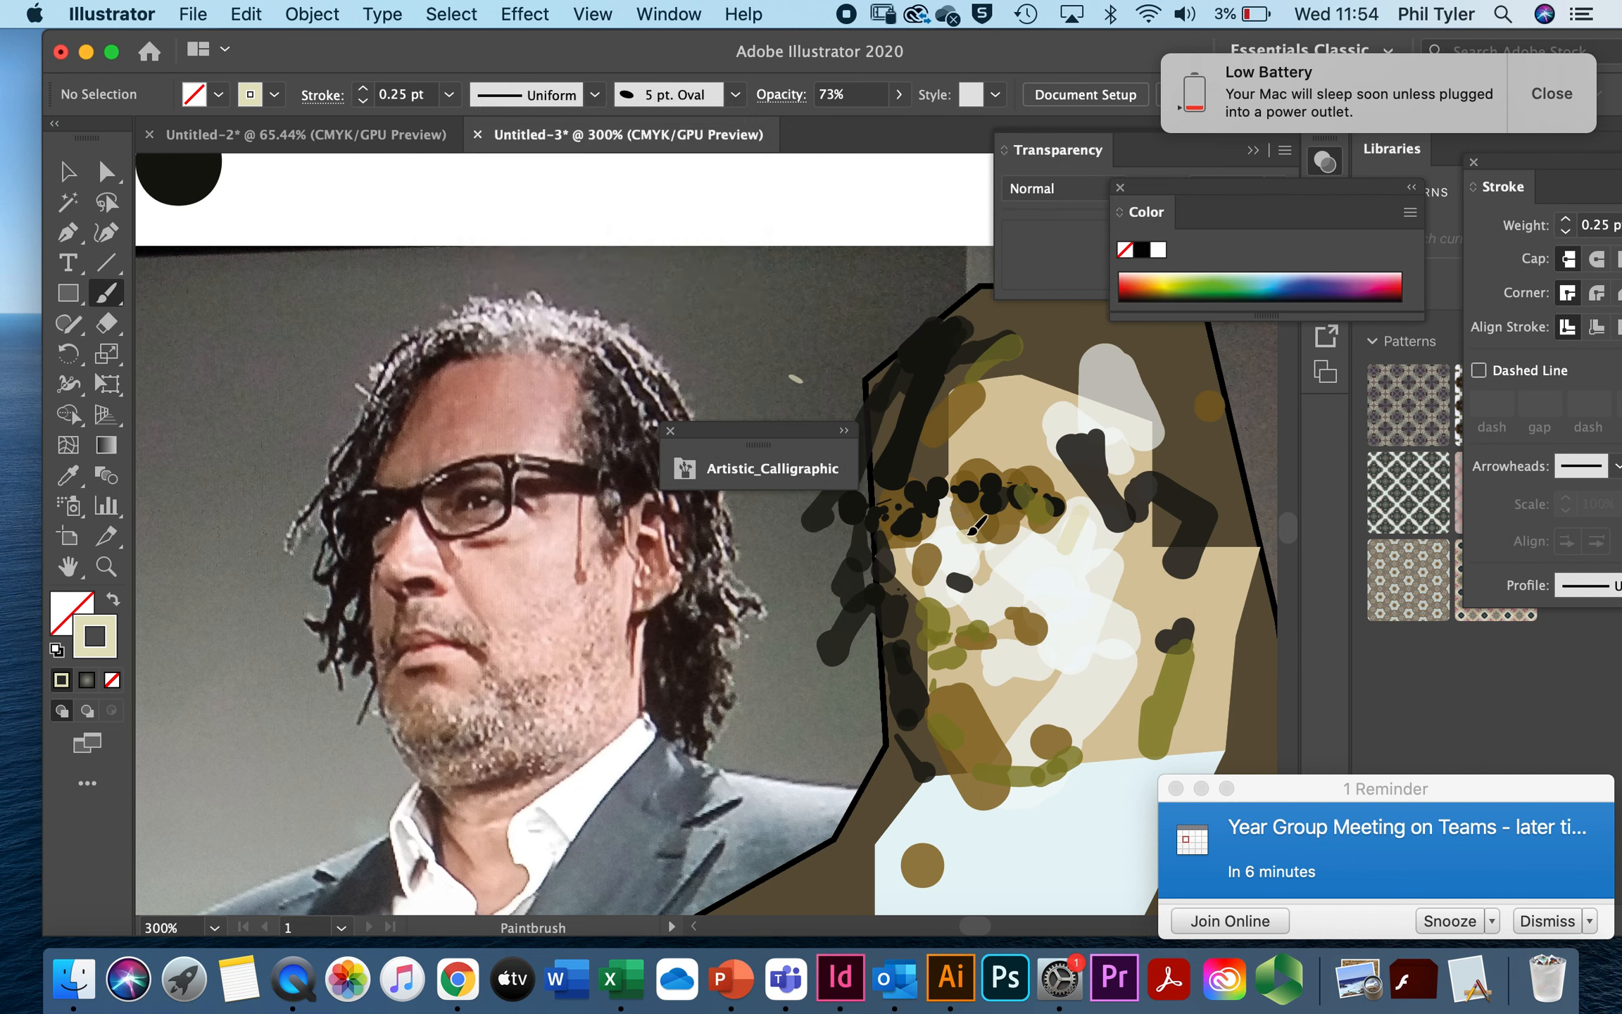
{"action": "mouse_move", "coordinate": [954, 509]}
{"action": "left_mouse_down"}
{"action": "mouse_move", "coordinate": [973, 538]}
{"action": "mouse_move", "coordinate": [1002, 538]}
{"action": "mouse_move", "coordinate": [1026, 515]}
{"action": "mouse_move", "coordinate": [983, 517]}
{"action": "mouse_move", "coordinate": [993, 530]}
{"action": "mouse_move", "coordinate": [1003, 492]}
{"action": "mouse_move", "coordinate": [977, 469]}
{"action": "mouse_move", "coordinate": [1025, 471]}
{"action": "mouse_move", "coordinate": [940, 535]}
{"action": "left_mouse_up"}
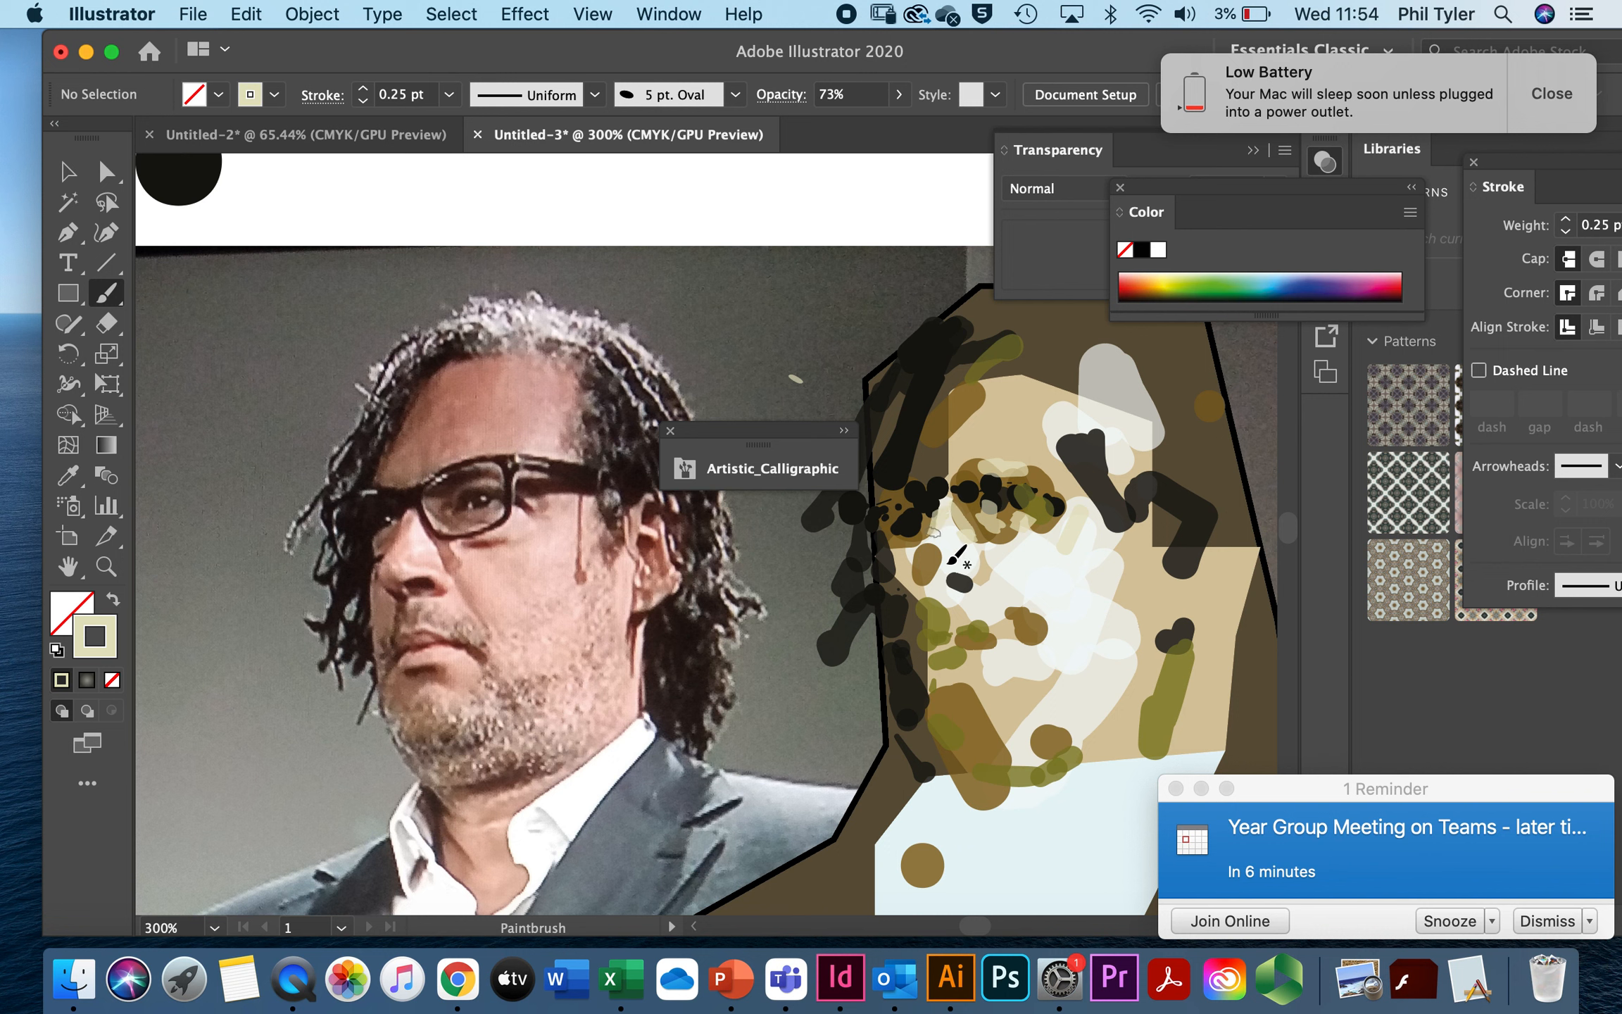
{"action": "mouse_move", "coordinate": [944, 570]}
{"action": "left_mouse_down"}
{"action": "mouse_move", "coordinate": [979, 586]}
{"action": "mouse_move", "coordinate": [954, 583]}
{"action": "left_mouse_up"}
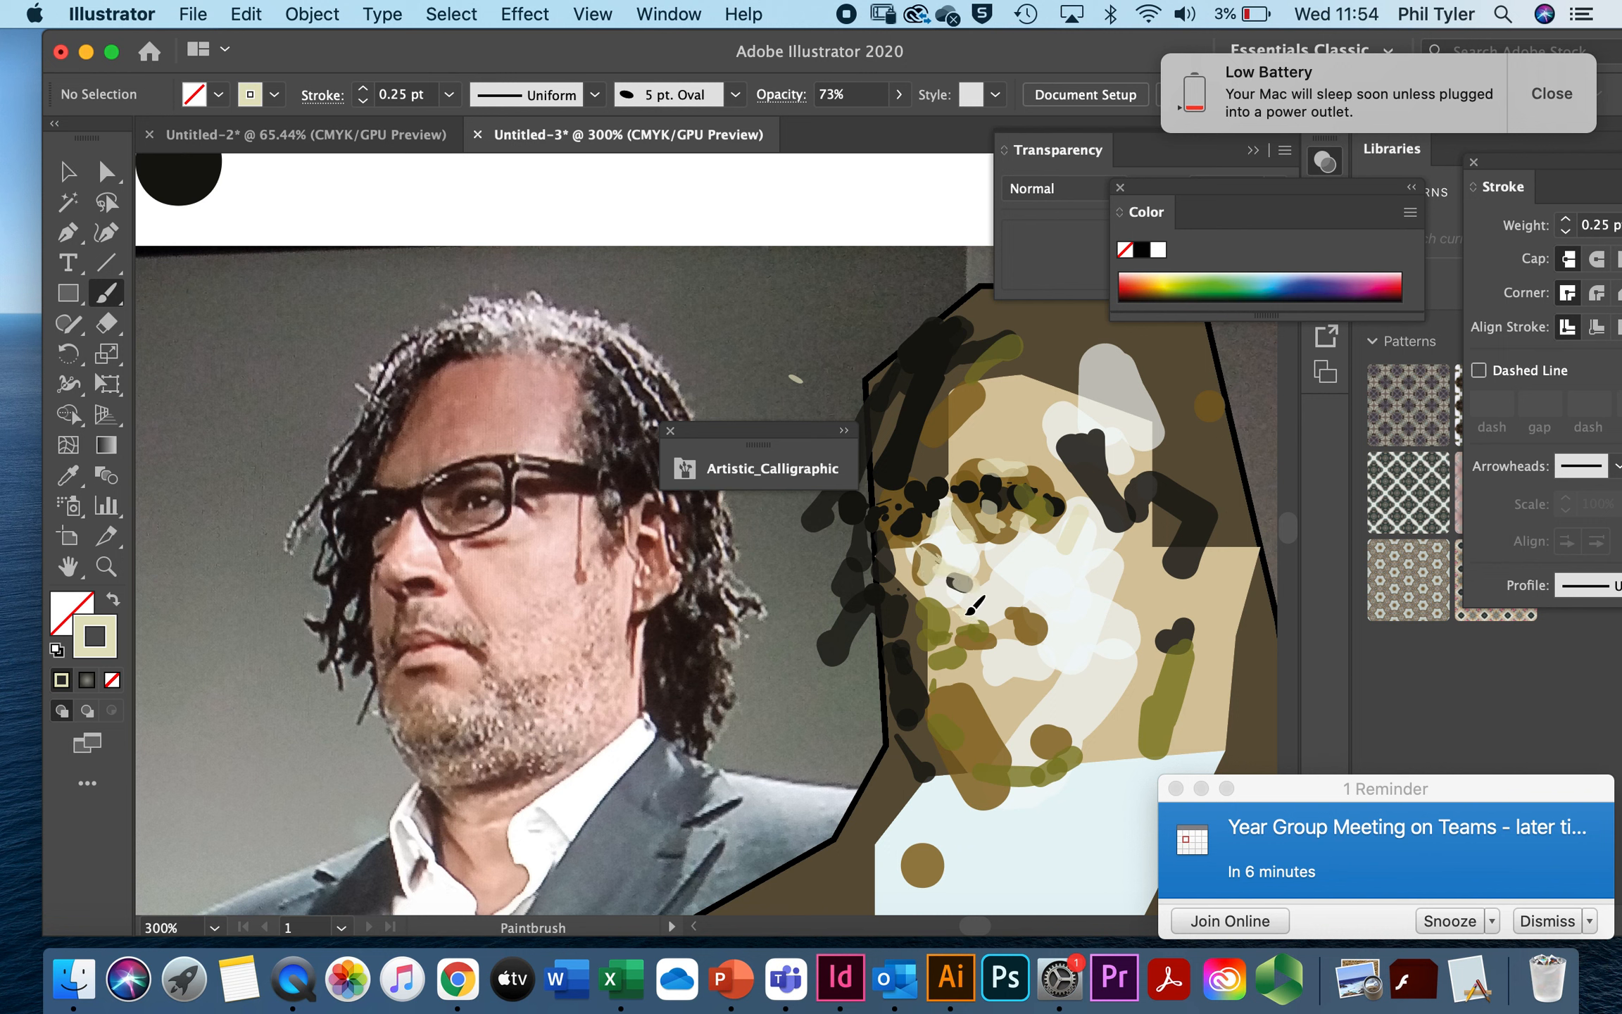
Step: Paint pale cream highlights over the portrait's chin and beard area and around its ear
{"action": "mouse_move", "coordinate": [1026, 633]}
{"action": "left_mouse_down"}
{"action": "mouse_move", "coordinate": [961, 691]}
{"action": "mouse_move", "coordinate": [947, 659]}
{"action": "mouse_move", "coordinate": [971, 700]}
{"action": "mouse_move", "coordinate": [982, 694]}
{"action": "mouse_move", "coordinate": [975, 715]}
{"action": "mouse_move", "coordinate": [1002, 721]}
{"action": "left_mouse_up"}
{"action": "left_click_drag", "start_coordinate": [1152, 558], "coordinate": [1137, 593]}
{"action": "left_click", "coordinate": [1142, 557]}
{"action": "mouse_move", "coordinate": [1171, 532]}
{"action": "left_mouse_down"}
{"action": "mouse_move", "coordinate": [1187, 493]}
{"action": "mouse_move", "coordinate": [1197, 521]}
{"action": "mouse_move", "coordinate": [1167, 524]}
{"action": "mouse_move", "coordinate": [1170, 543]}
{"action": "left_mouse_up"}
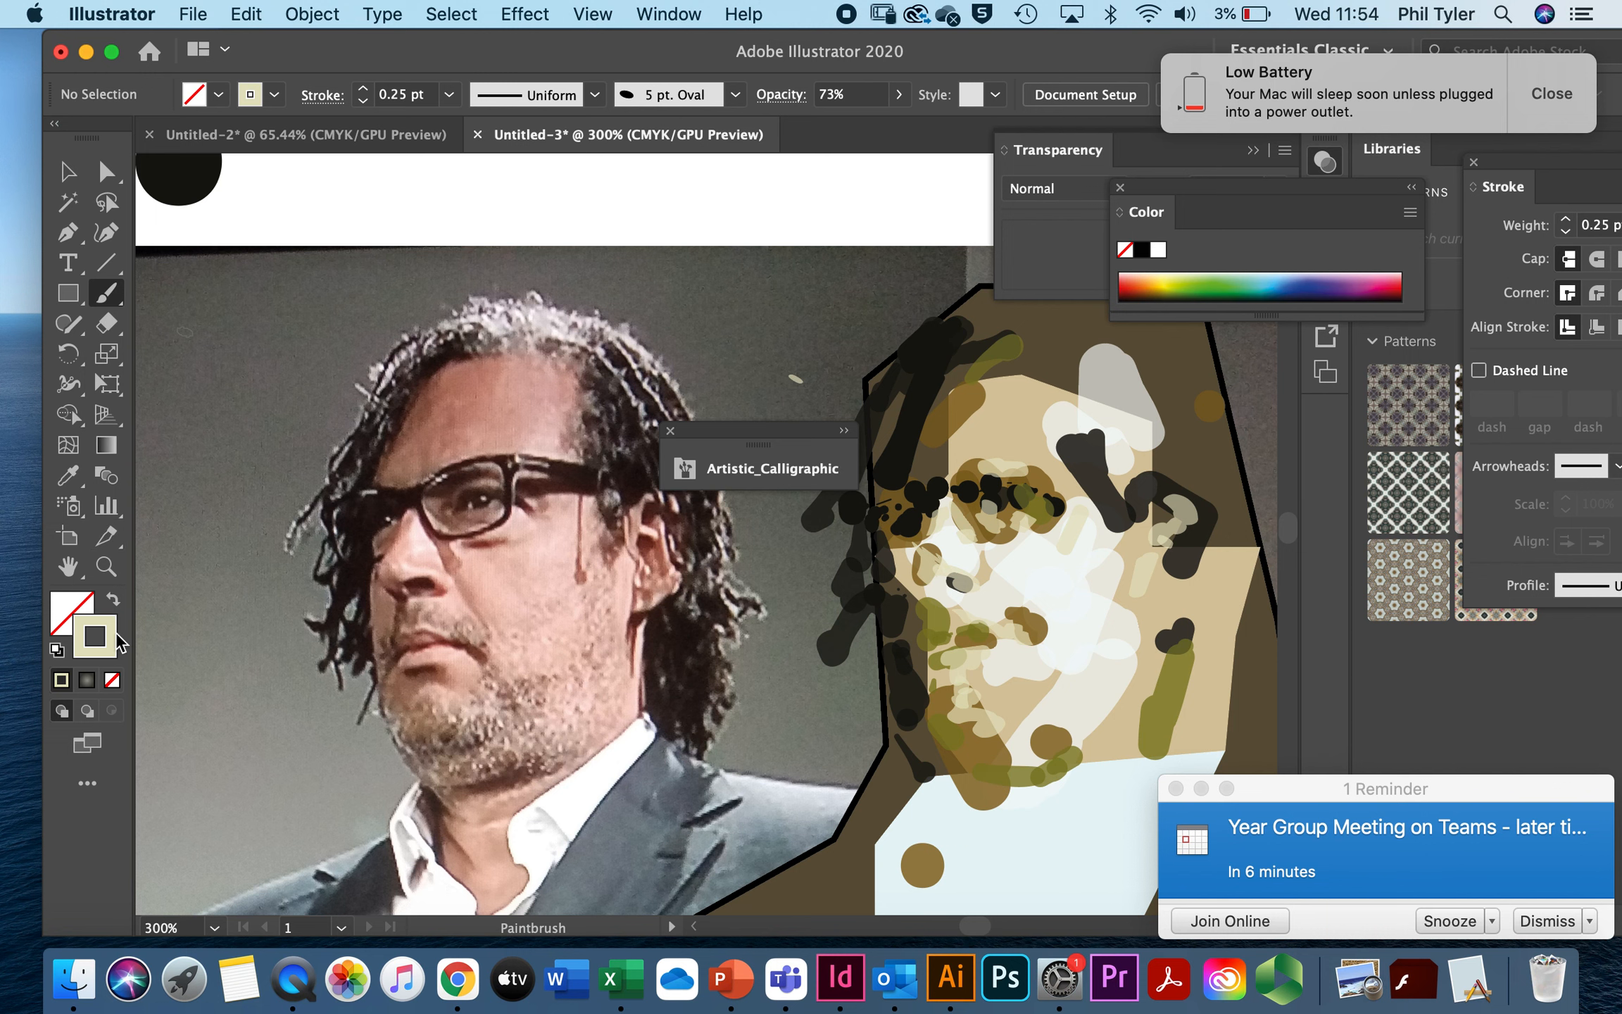
Step: Set the stroke colour to near-black #141516 and paint zigzag hair strands beside the forehead, over the ear and down the neck
{"action": "double_click", "coordinate": [106, 639]}
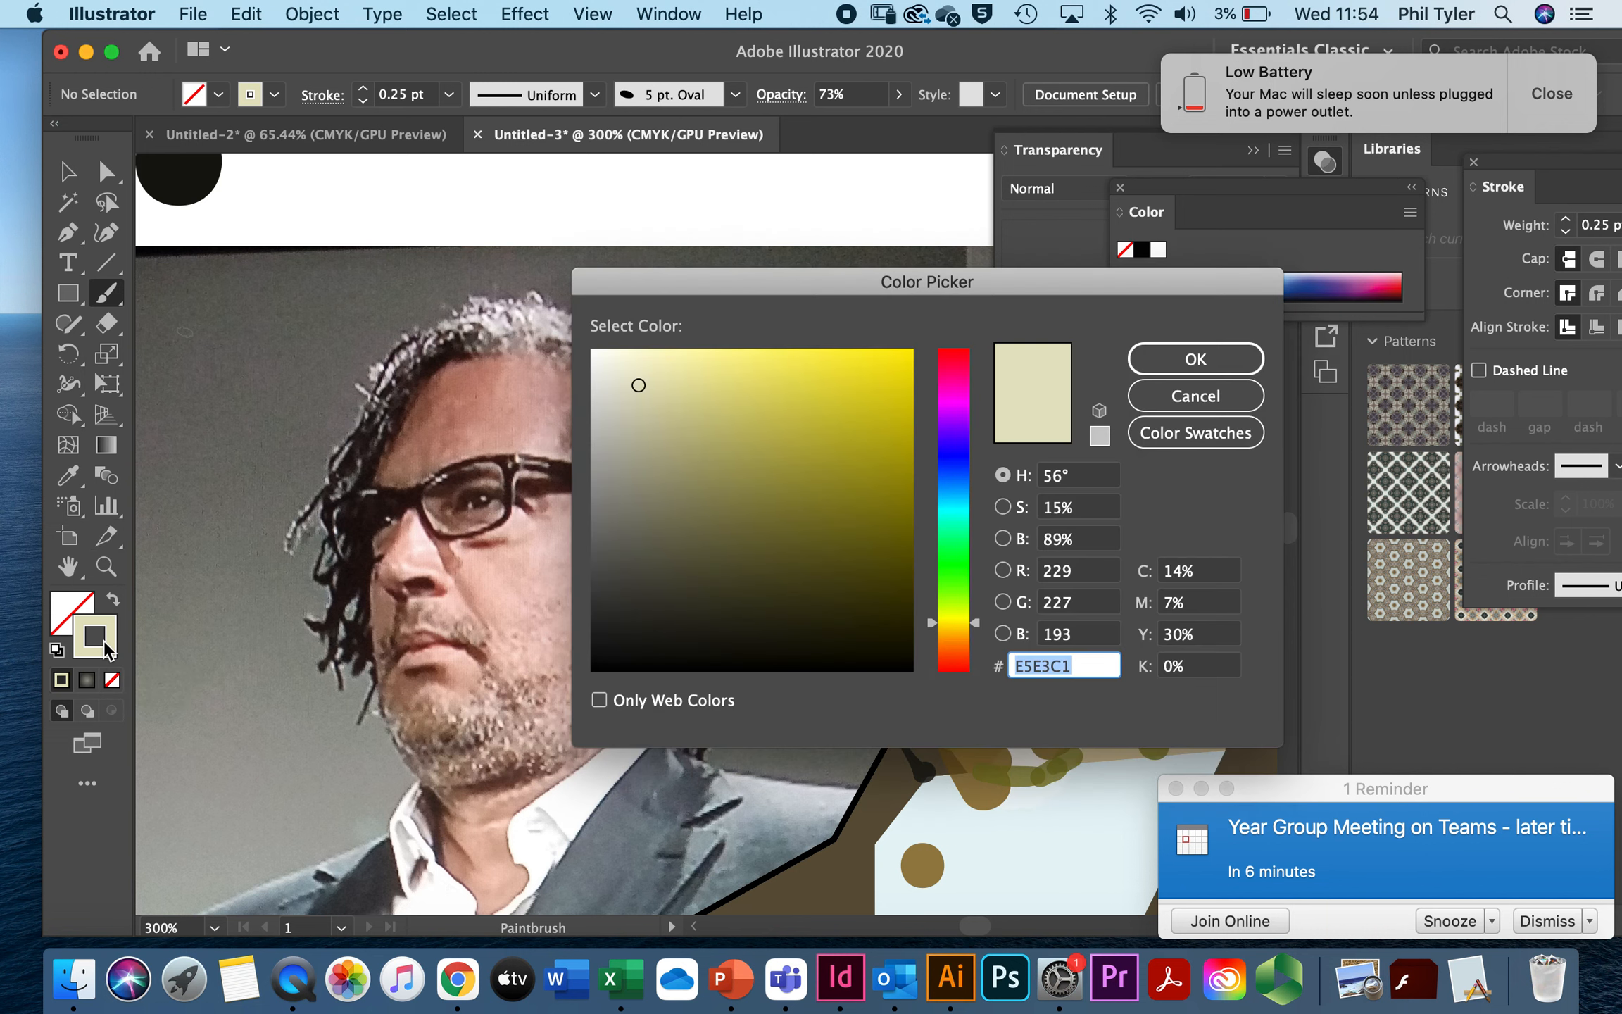
{"action": "left_click", "coordinate": [616, 641]}
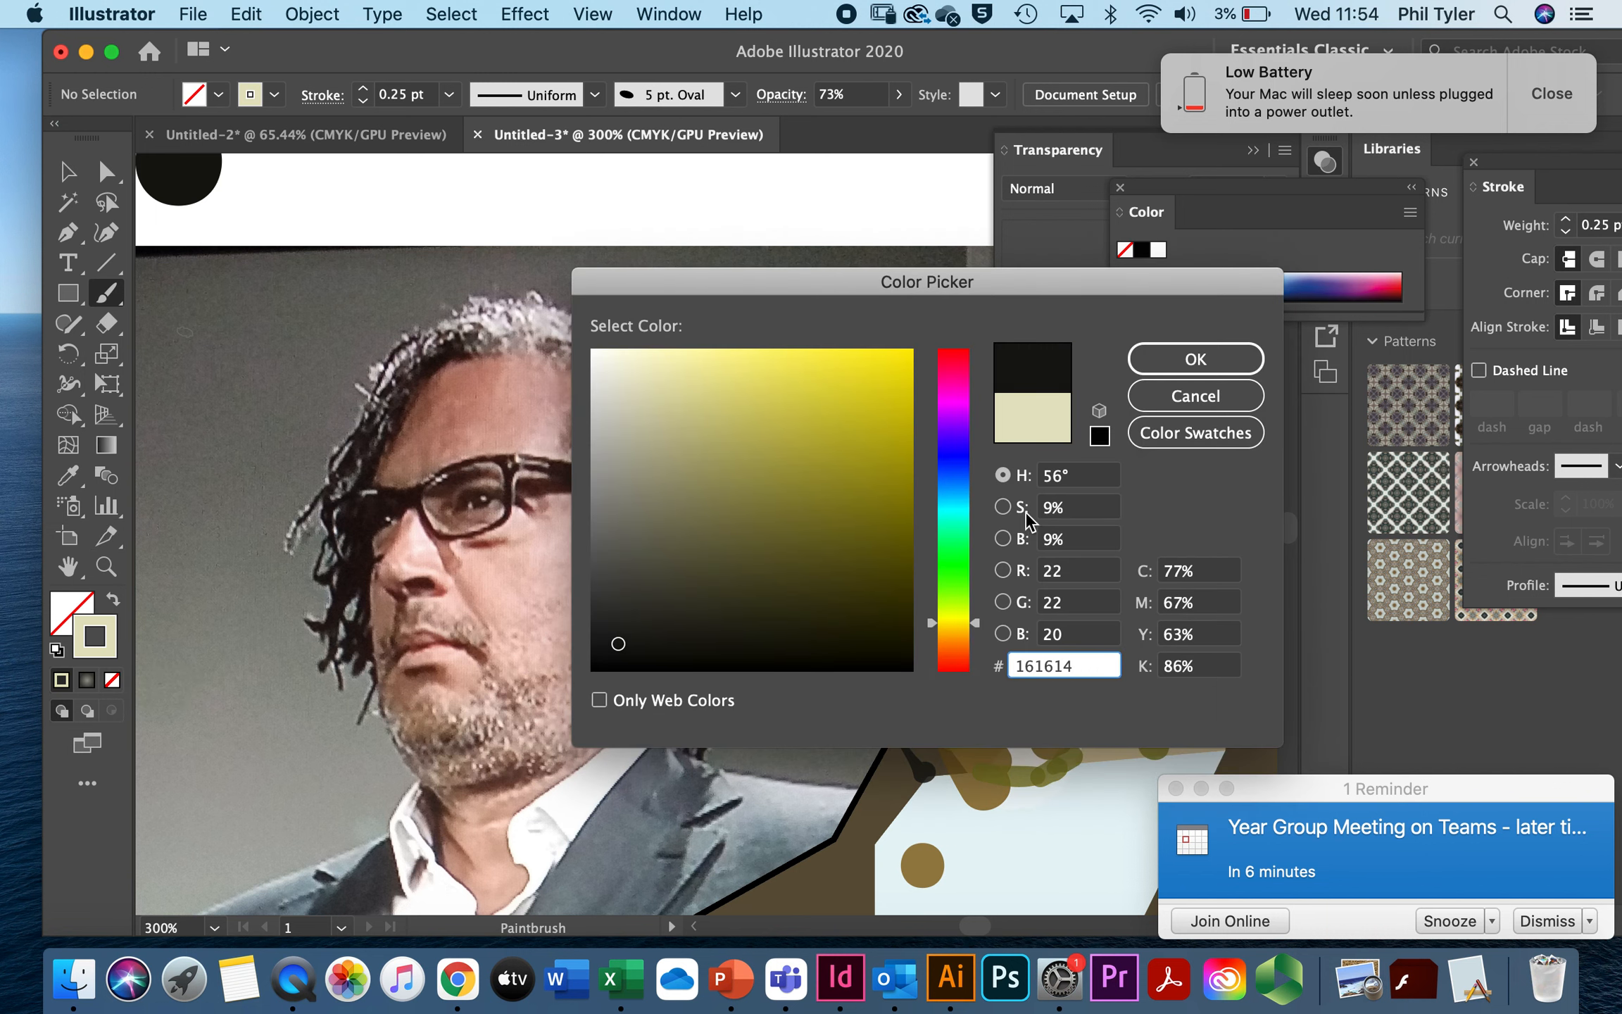
{"action": "left_click", "coordinate": [954, 489]}
{"action": "left_click", "coordinate": [1147, 355]}
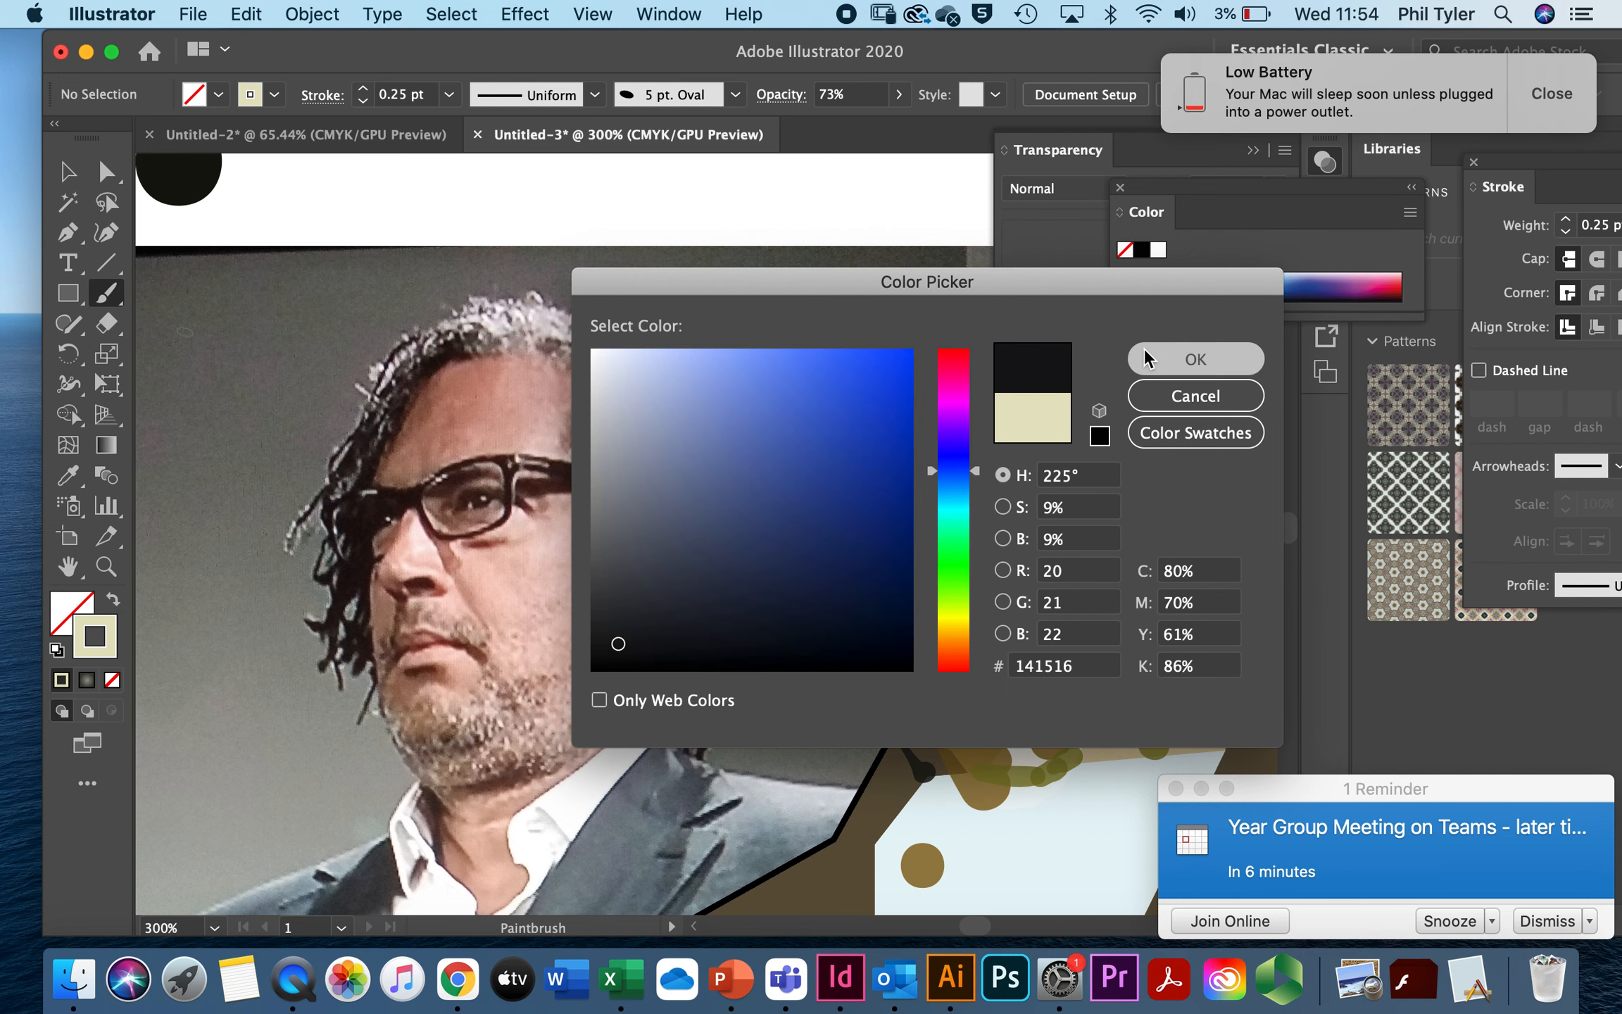
{"action": "mouse_move", "coordinate": [1054, 375]}
{"action": "left_mouse_down"}
{"action": "mouse_move", "coordinate": [1095, 460]}
{"action": "mouse_move", "coordinate": [1098, 371]}
{"action": "mouse_move", "coordinate": [1130, 462]}
{"action": "mouse_move", "coordinate": [1120, 429]}
{"action": "mouse_move", "coordinate": [1141, 363]}
{"action": "mouse_move", "coordinate": [1134, 471]}
{"action": "mouse_move", "coordinate": [1158, 452]}
{"action": "mouse_move", "coordinate": [1150, 488]}
{"action": "mouse_move", "coordinate": [1155, 474]}
{"action": "mouse_move", "coordinate": [1204, 493]}
{"action": "mouse_move", "coordinate": [1165, 416]}
{"action": "mouse_move", "coordinate": [1202, 547]}
{"action": "mouse_move", "coordinate": [1160, 620]}
{"action": "mouse_move", "coordinate": [1173, 667]}
{"action": "mouse_move", "coordinate": [1231, 496]}
{"action": "left_mouse_up"}
{"action": "mouse_move", "coordinate": [1207, 409]}
{"action": "left_mouse_down"}
{"action": "mouse_move", "coordinate": [1261, 584]}
{"action": "mouse_move", "coordinate": [1218, 401]}
{"action": "mouse_move", "coordinate": [1220, 656]}
{"action": "mouse_move", "coordinate": [1226, 564]}
{"action": "left_mouse_up"}
{"action": "left_click_drag", "start_coordinate": [1184, 665], "coordinate": [1140, 756]}
{"action": "left_click_drag", "start_coordinate": [1220, 634], "coordinate": [1172, 739]}
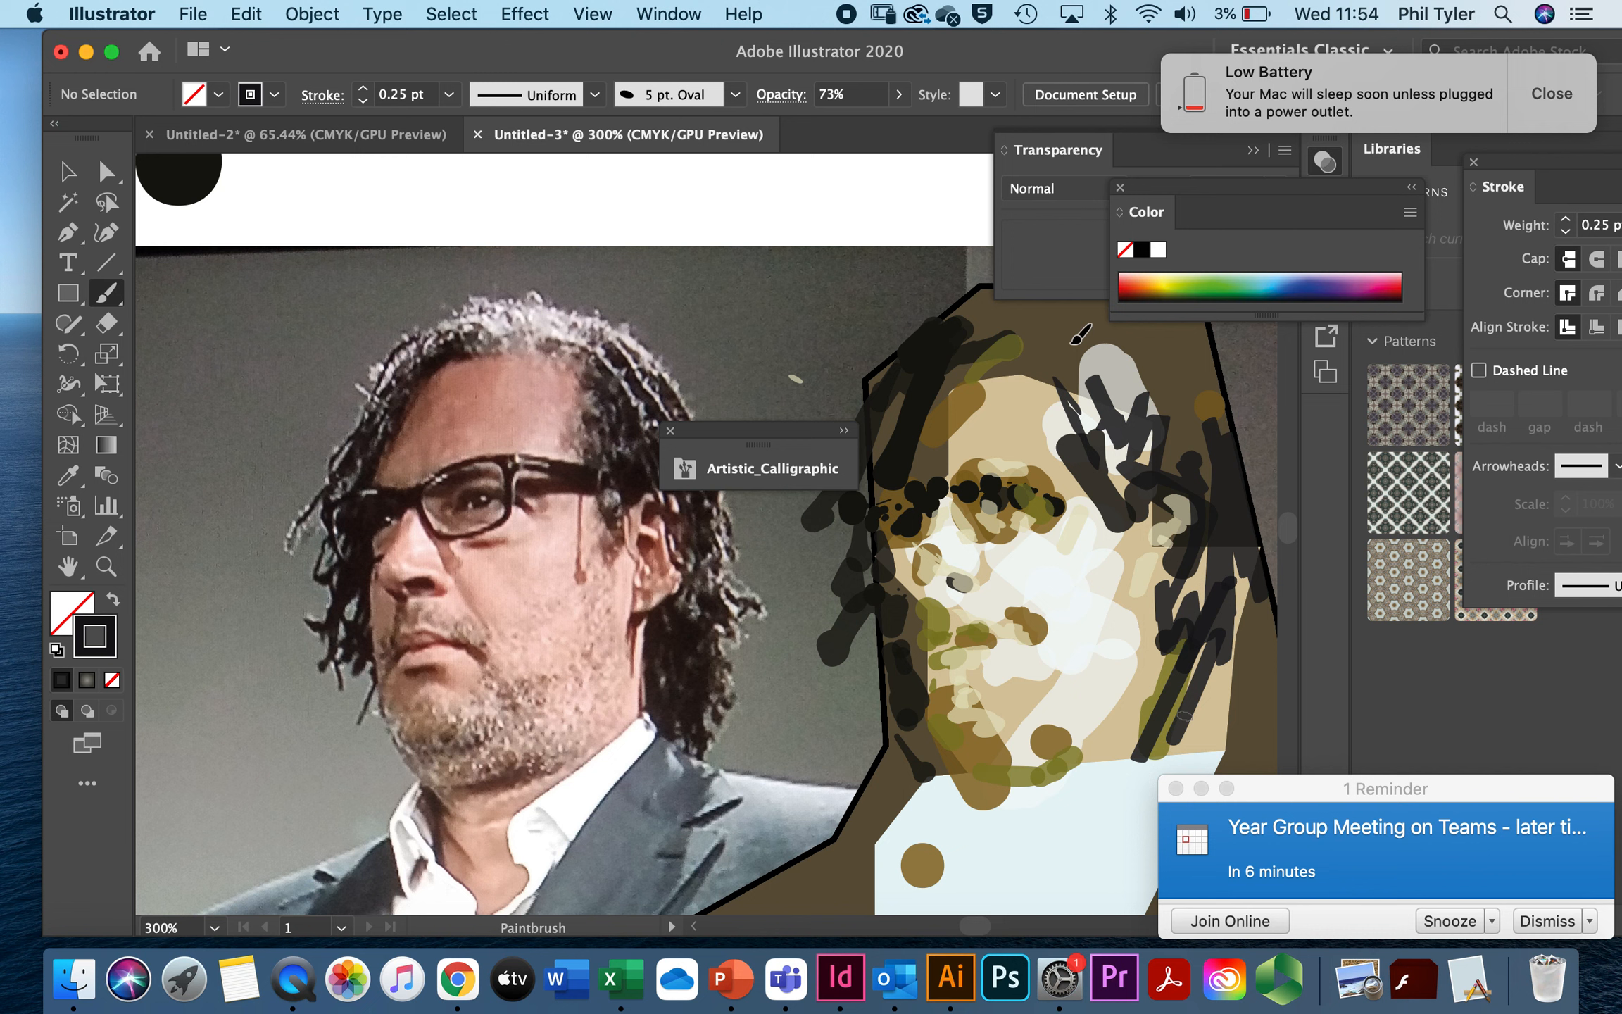
Step: Set the 5 pt. Oval brush's angle, roundness and size to Pressure, leaving the existing strokes as they are
{"action": "left_click", "coordinate": [624, 99]}
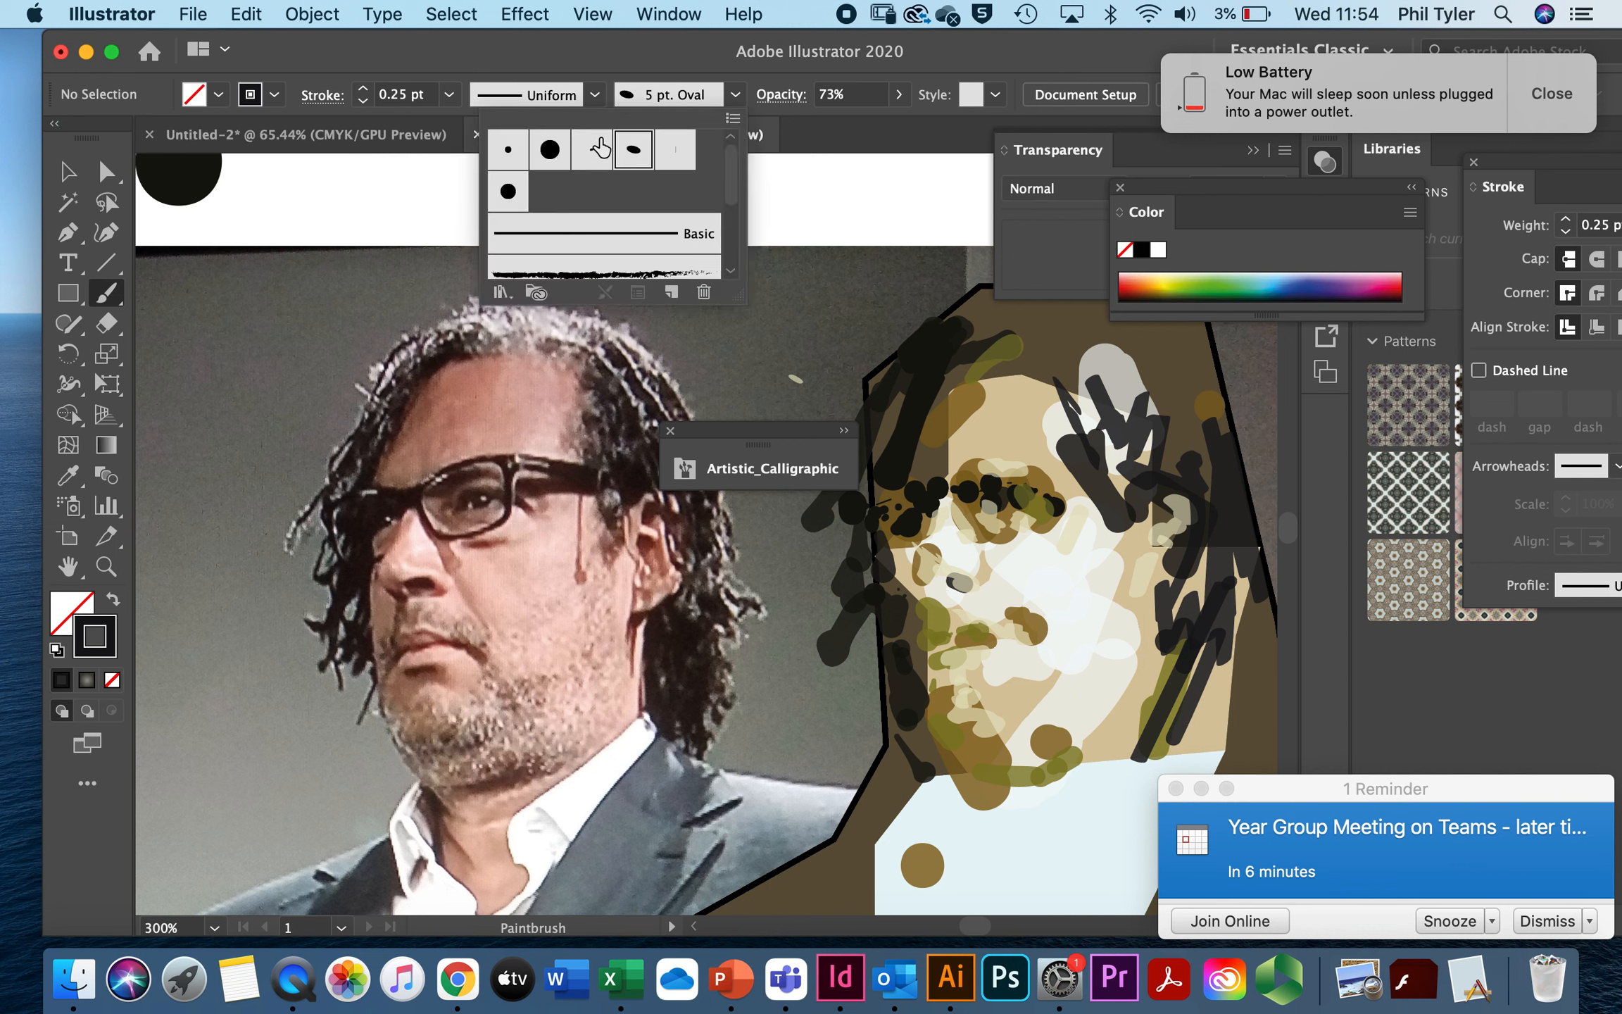
{"action": "double_click", "coordinate": [638, 147]}
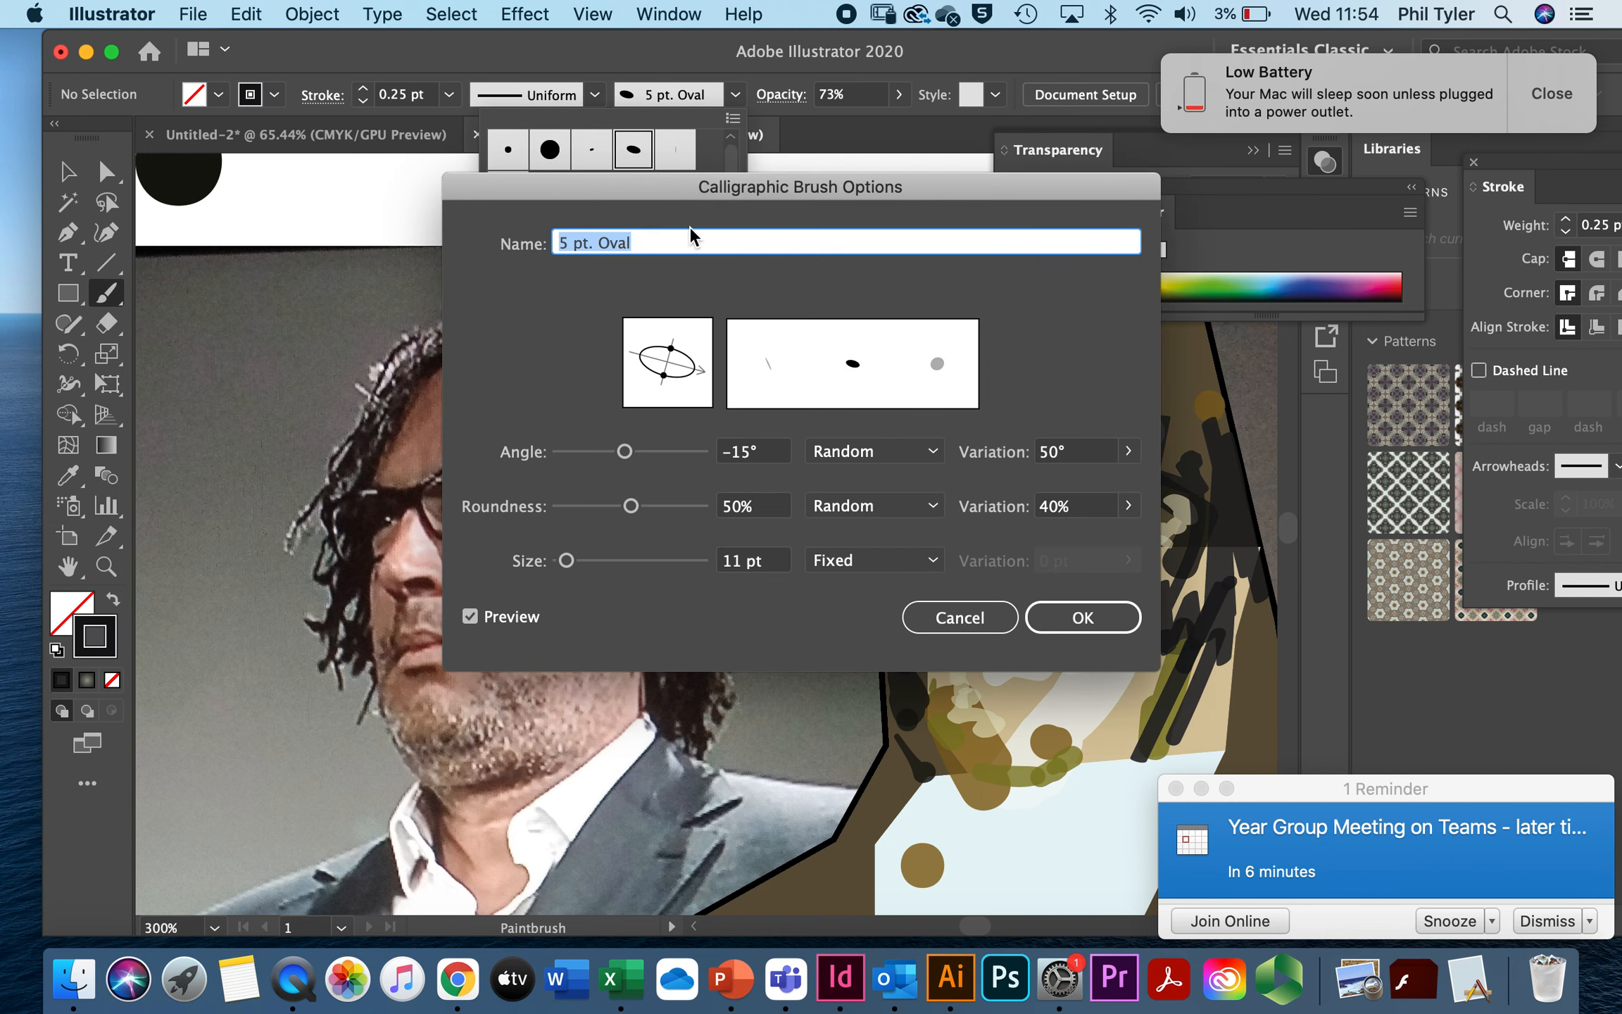
{"action": "left_click", "coordinate": [934, 507]}
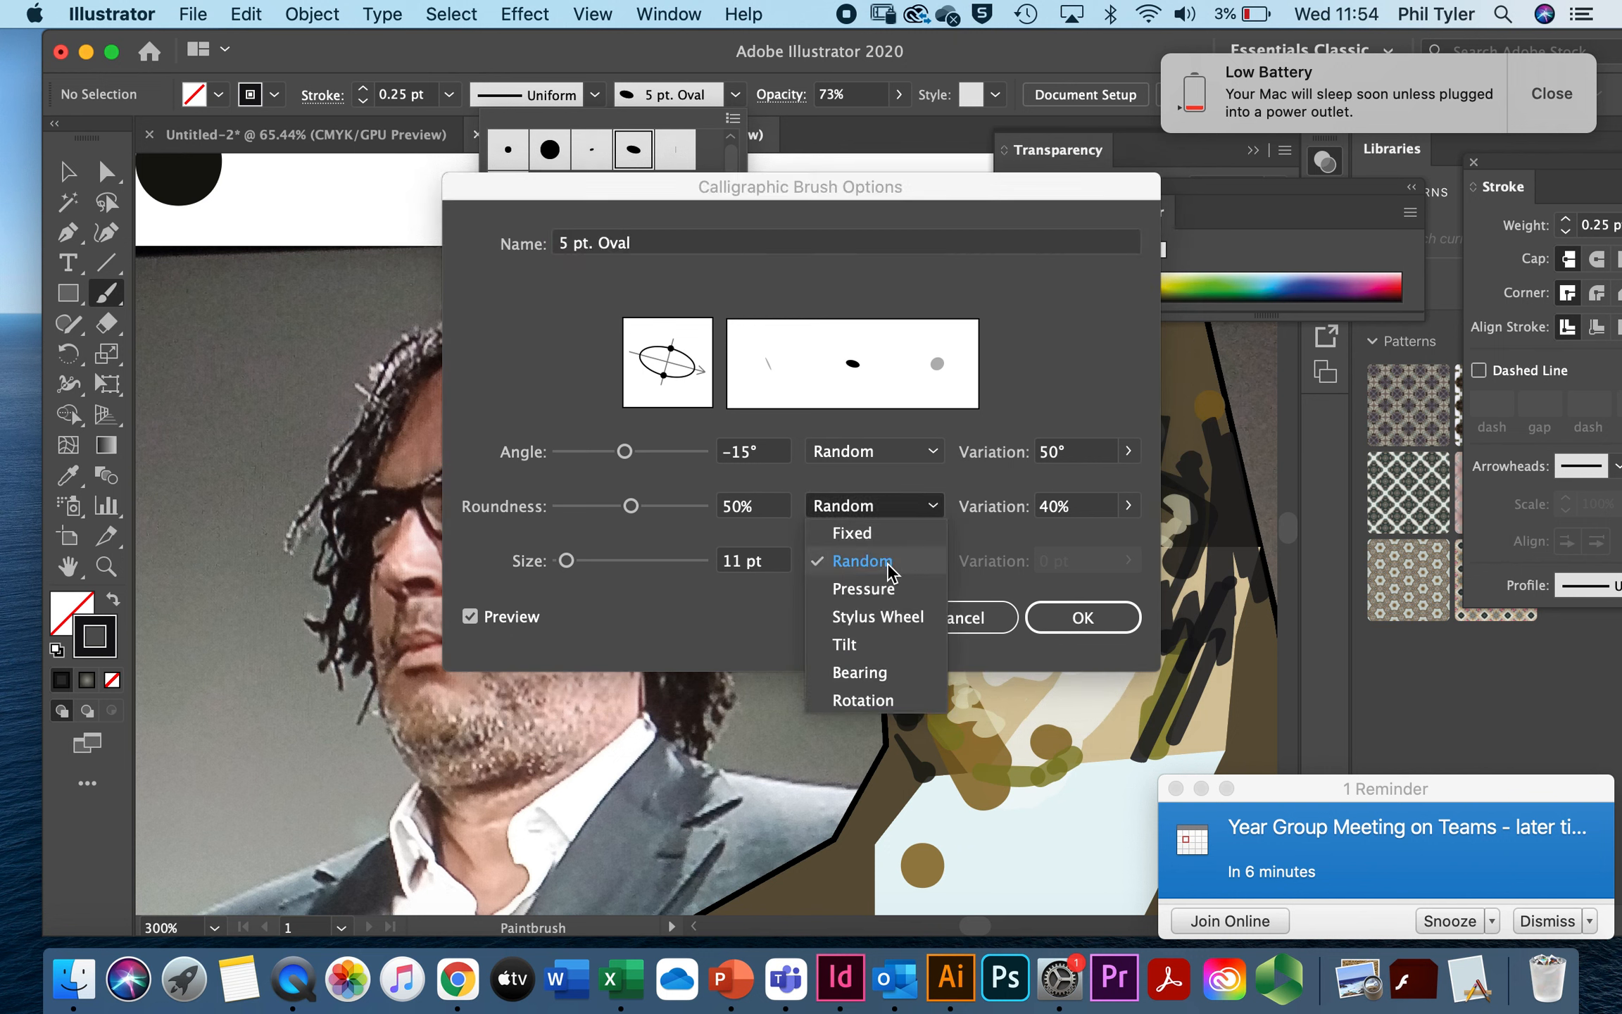
{"action": "left_click", "coordinate": [864, 588]}
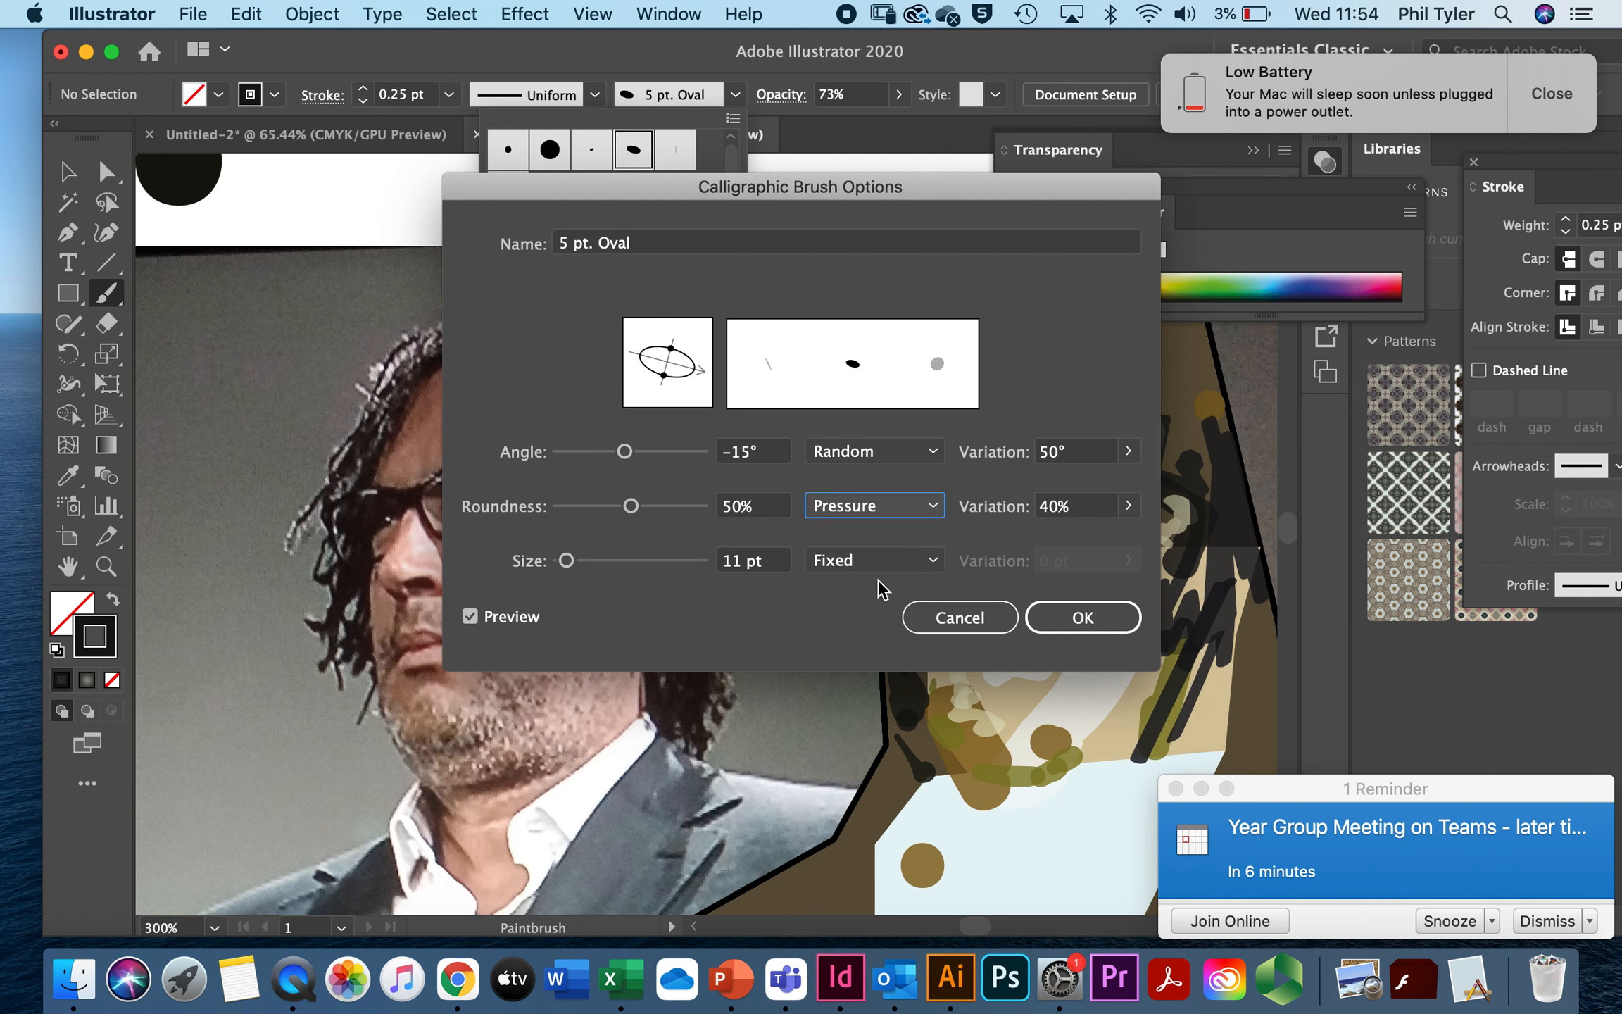
{"action": "left_click", "coordinate": [932, 563]}
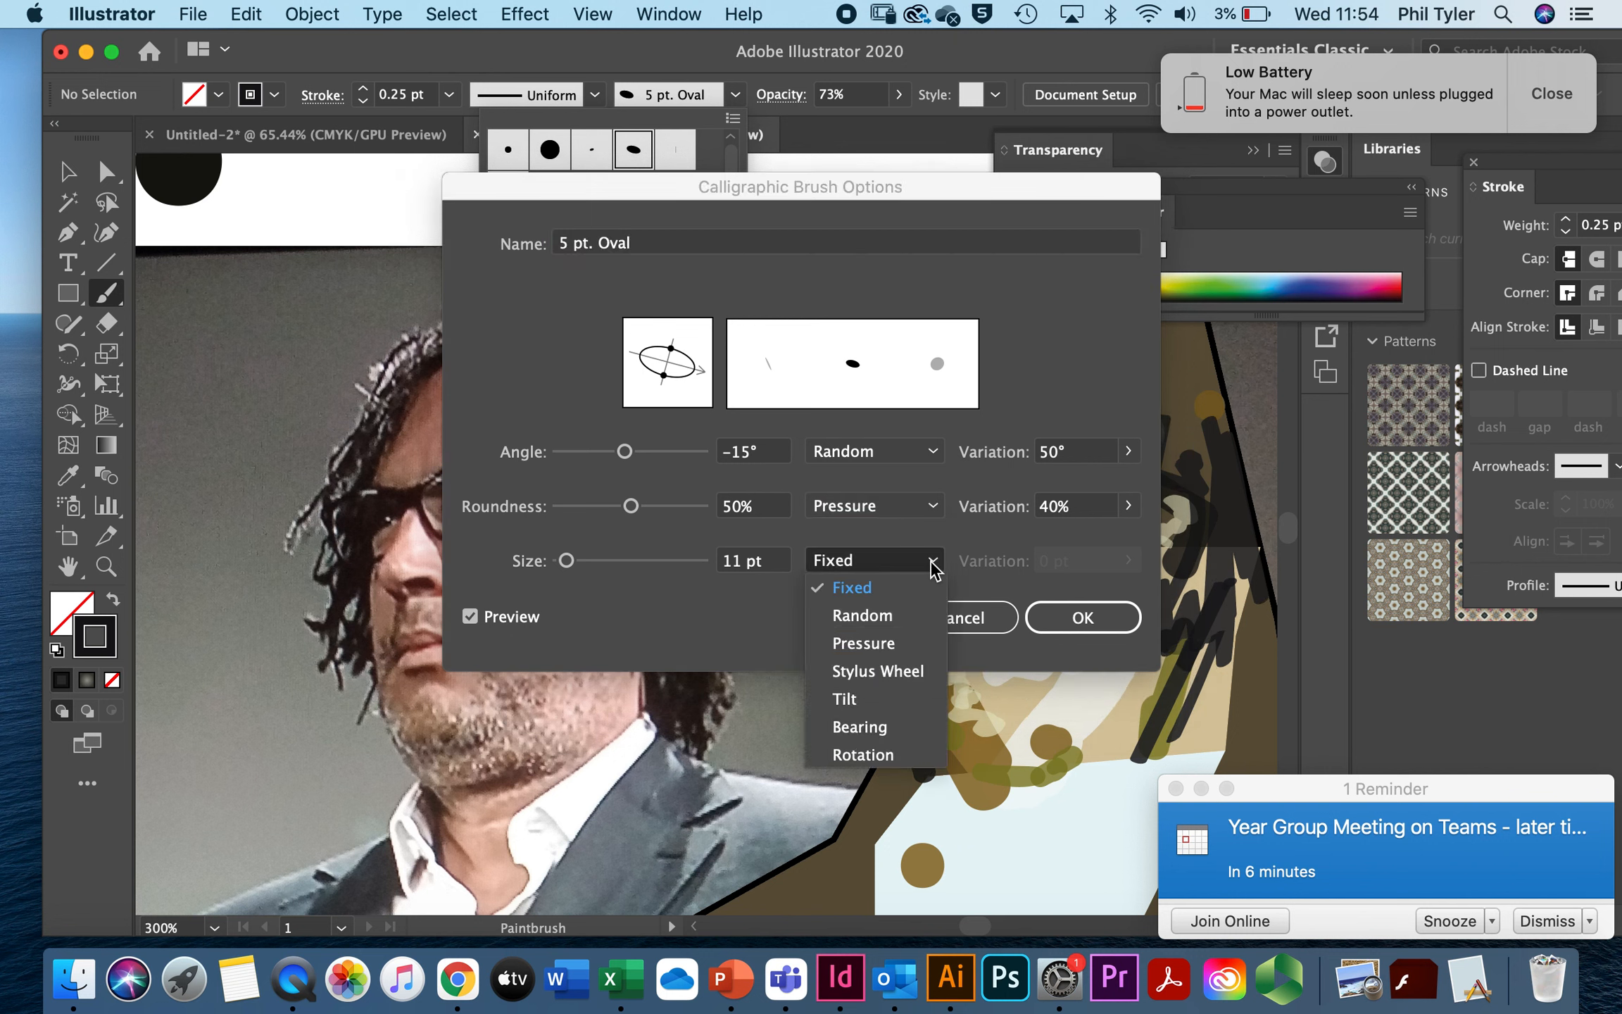
{"action": "left_click", "coordinate": [872, 642]}
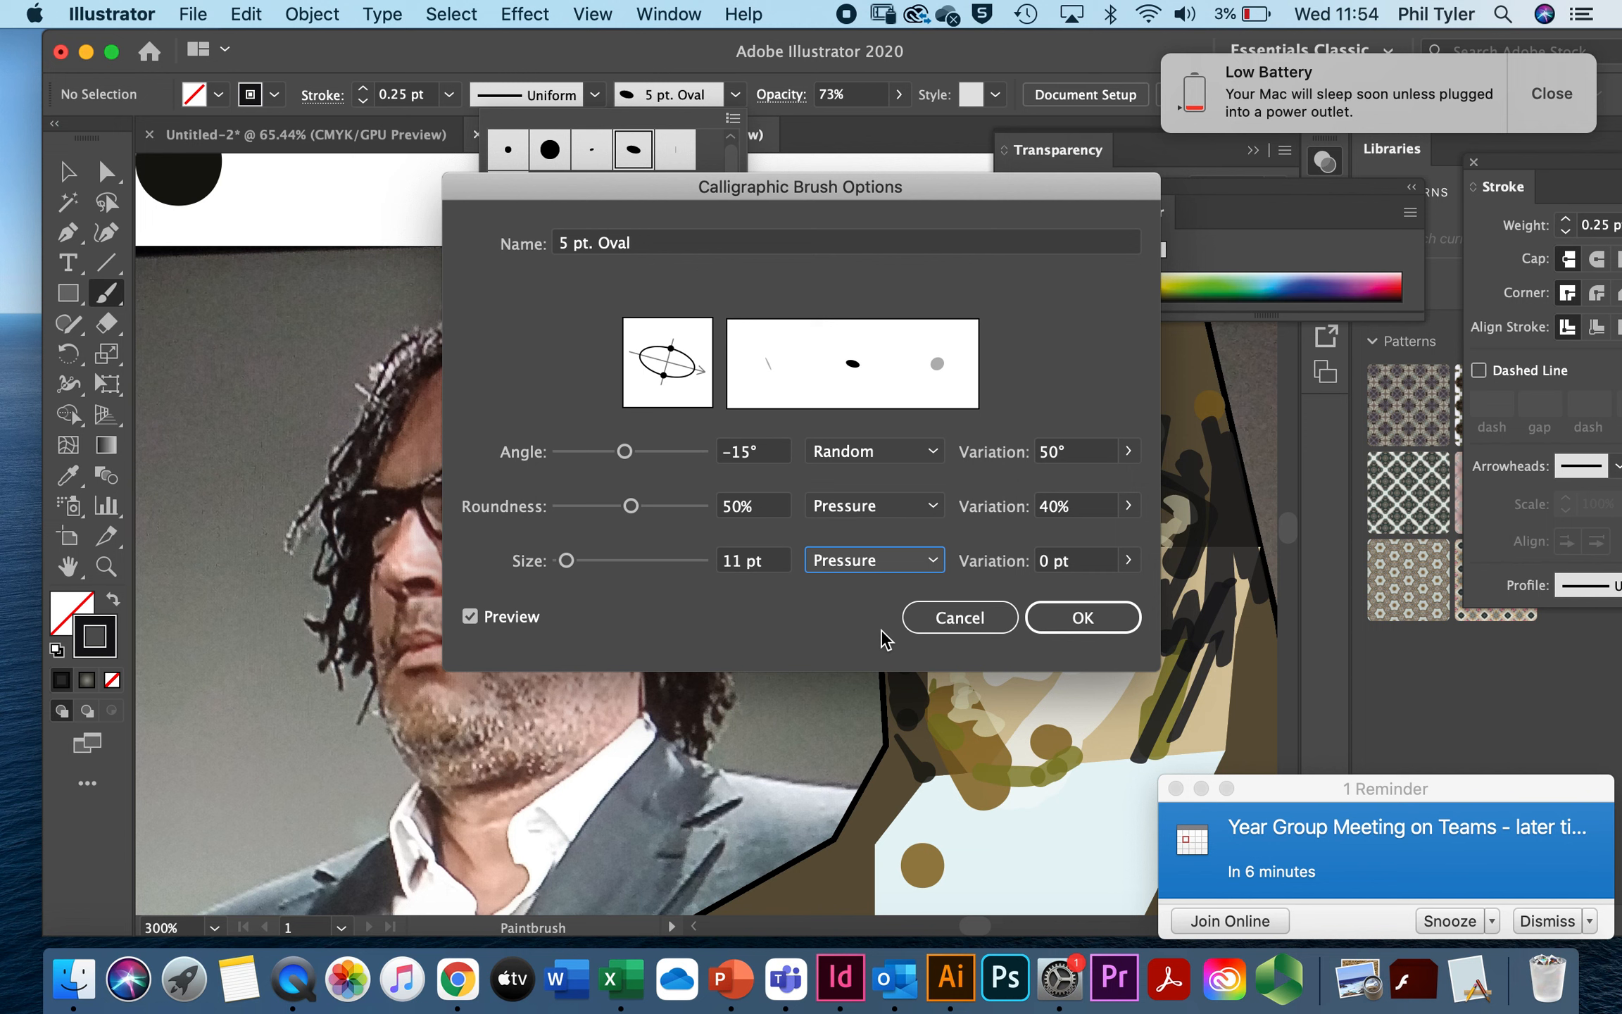
{"action": "left_click", "coordinate": [933, 453]}
{"action": "left_click", "coordinate": [888, 535]}
{"action": "left_click", "coordinate": [1072, 610]}
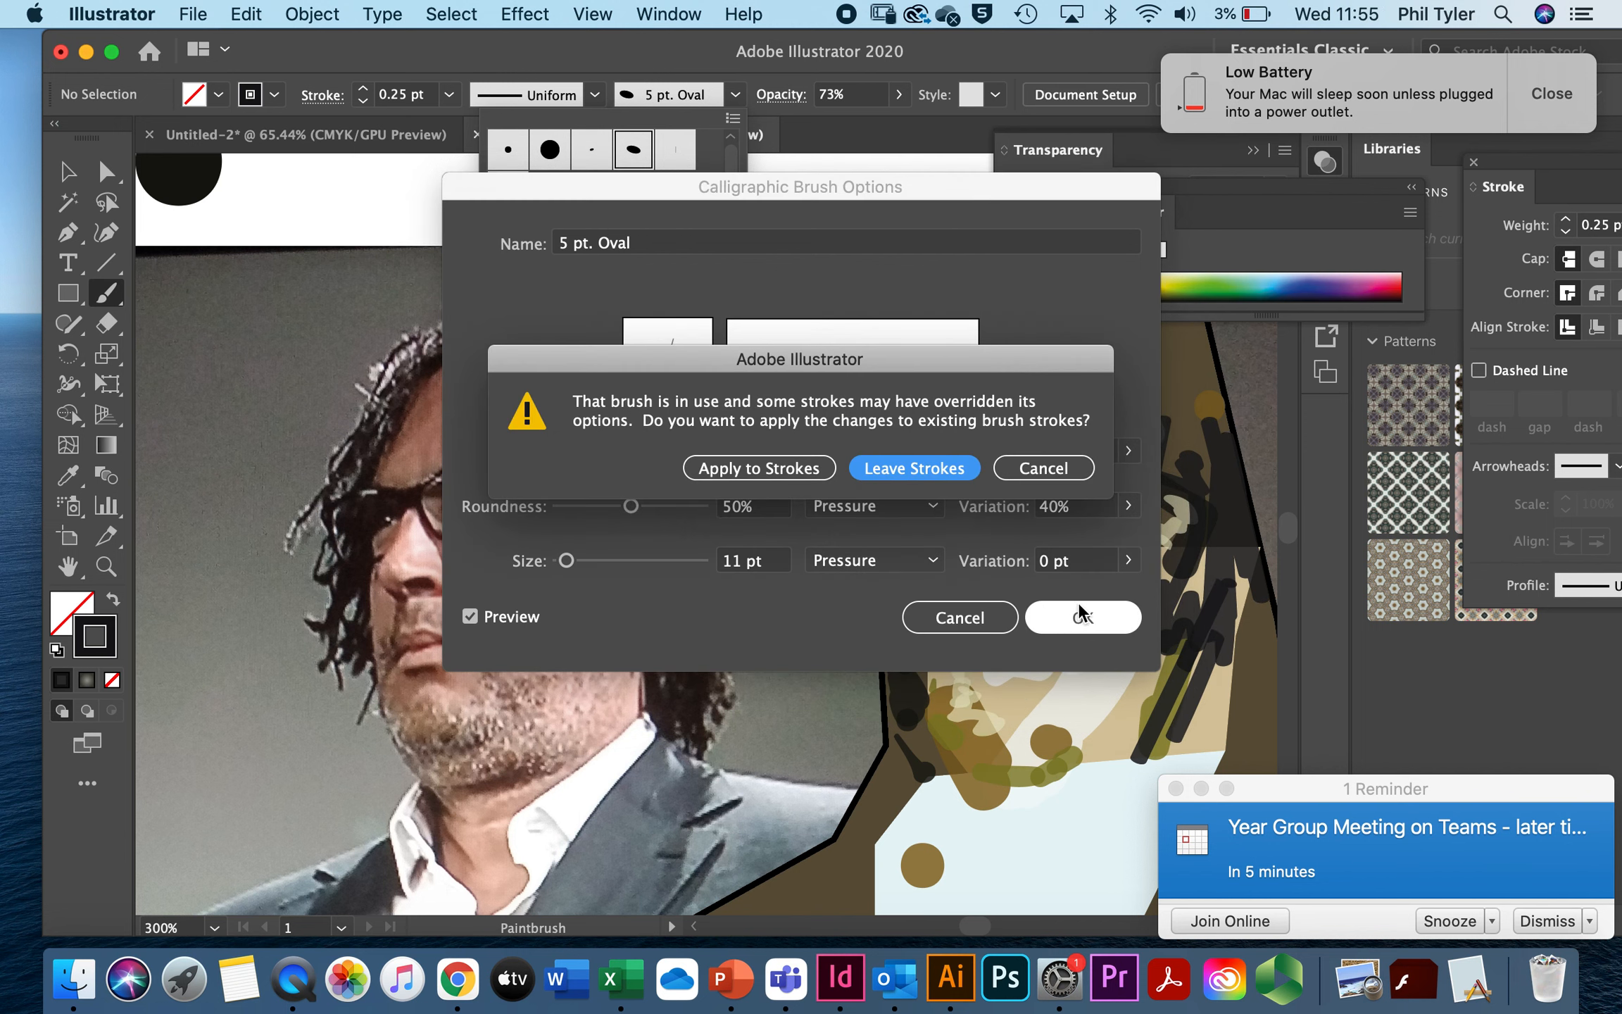
{"action": "left_click", "coordinate": [945, 478]}
Step: Paint more near-black hair strands along the jaw, below the ear and above the pale patch beside the forehead
{"action": "left_click", "coordinate": [1179, 629]}
{"action": "mouse_move", "coordinate": [1077, 758]}
{"action": "left_mouse_down"}
{"action": "mouse_move", "coordinate": [1143, 661]}
{"action": "mouse_move", "coordinate": [1145, 605]}
{"action": "mouse_move", "coordinate": [1123, 667]}
{"action": "mouse_move", "coordinate": [1116, 620]}
{"action": "left_mouse_up"}
{"action": "left_click", "coordinate": [1141, 642]}
{"action": "mouse_move", "coordinate": [1119, 590]}
{"action": "left_mouse_down"}
{"action": "mouse_move", "coordinate": [1184, 600]}
{"action": "mouse_move", "coordinate": [1179, 696]}
{"action": "mouse_move", "coordinate": [1199, 574]}
{"action": "mouse_move", "coordinate": [1212, 724]}
{"action": "mouse_move", "coordinate": [1256, 667]}
{"action": "left_mouse_up"}
{"action": "mouse_move", "coordinate": [1121, 407]}
{"action": "left_mouse_down"}
{"action": "mouse_move", "coordinate": [1074, 334]}
{"action": "mouse_move", "coordinate": [1135, 358]}
{"action": "left_mouse_up"}
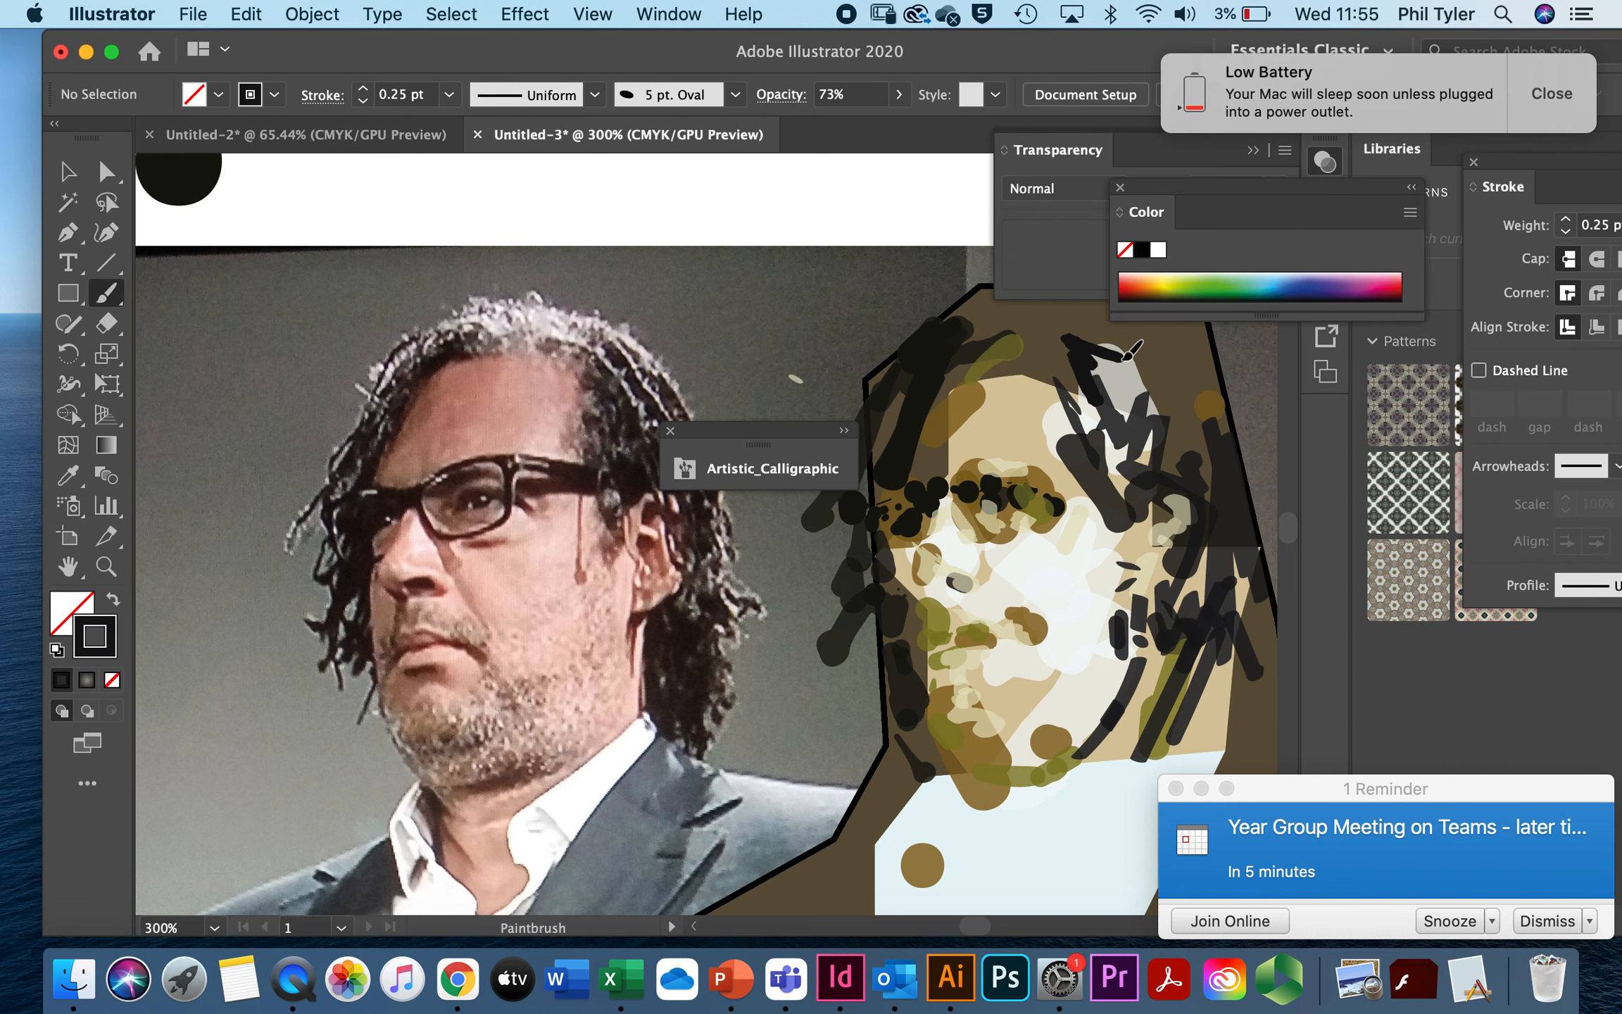
Step: Move the floating Artistic_Calligraphic brush library off the portrait's head so it no longer covers the figures
{"action": "scroll", "coordinate": [1111, 325], "scroll_direction": "down", "scroll_amount": 3}
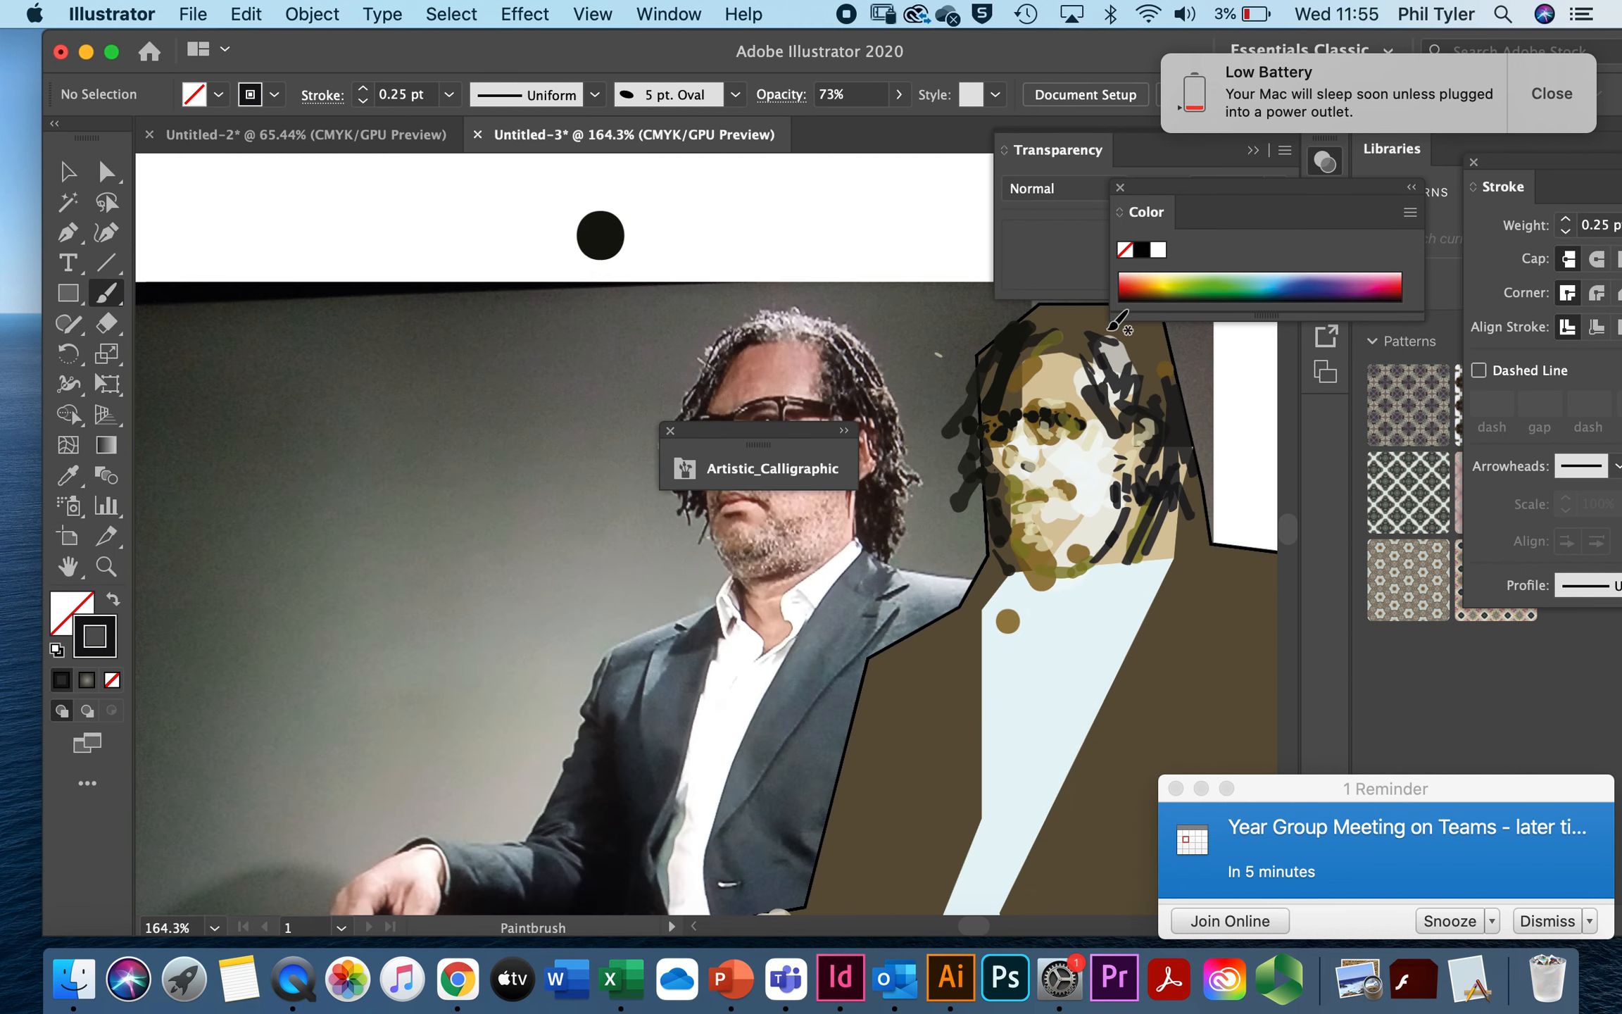
{"action": "scroll", "coordinate": [1106, 327], "scroll_direction": "down", "scroll_amount": 5}
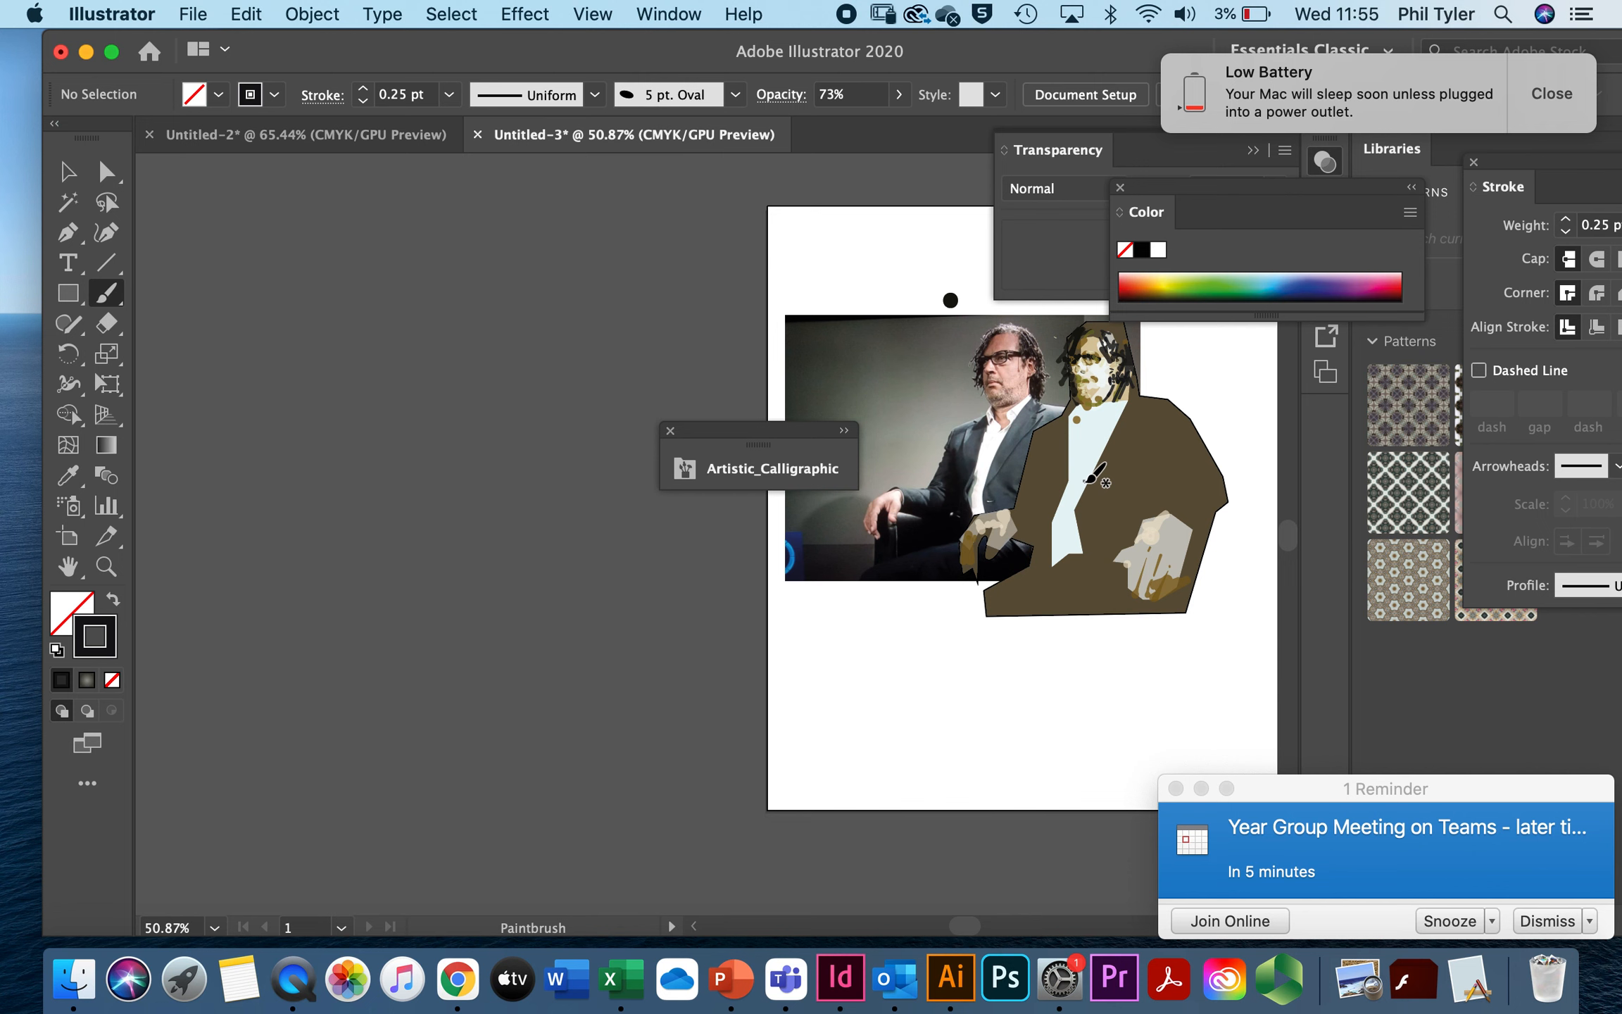
{"action": "scroll", "coordinate": [1091, 478], "scroll_direction": "up", "scroll_amount": 4}
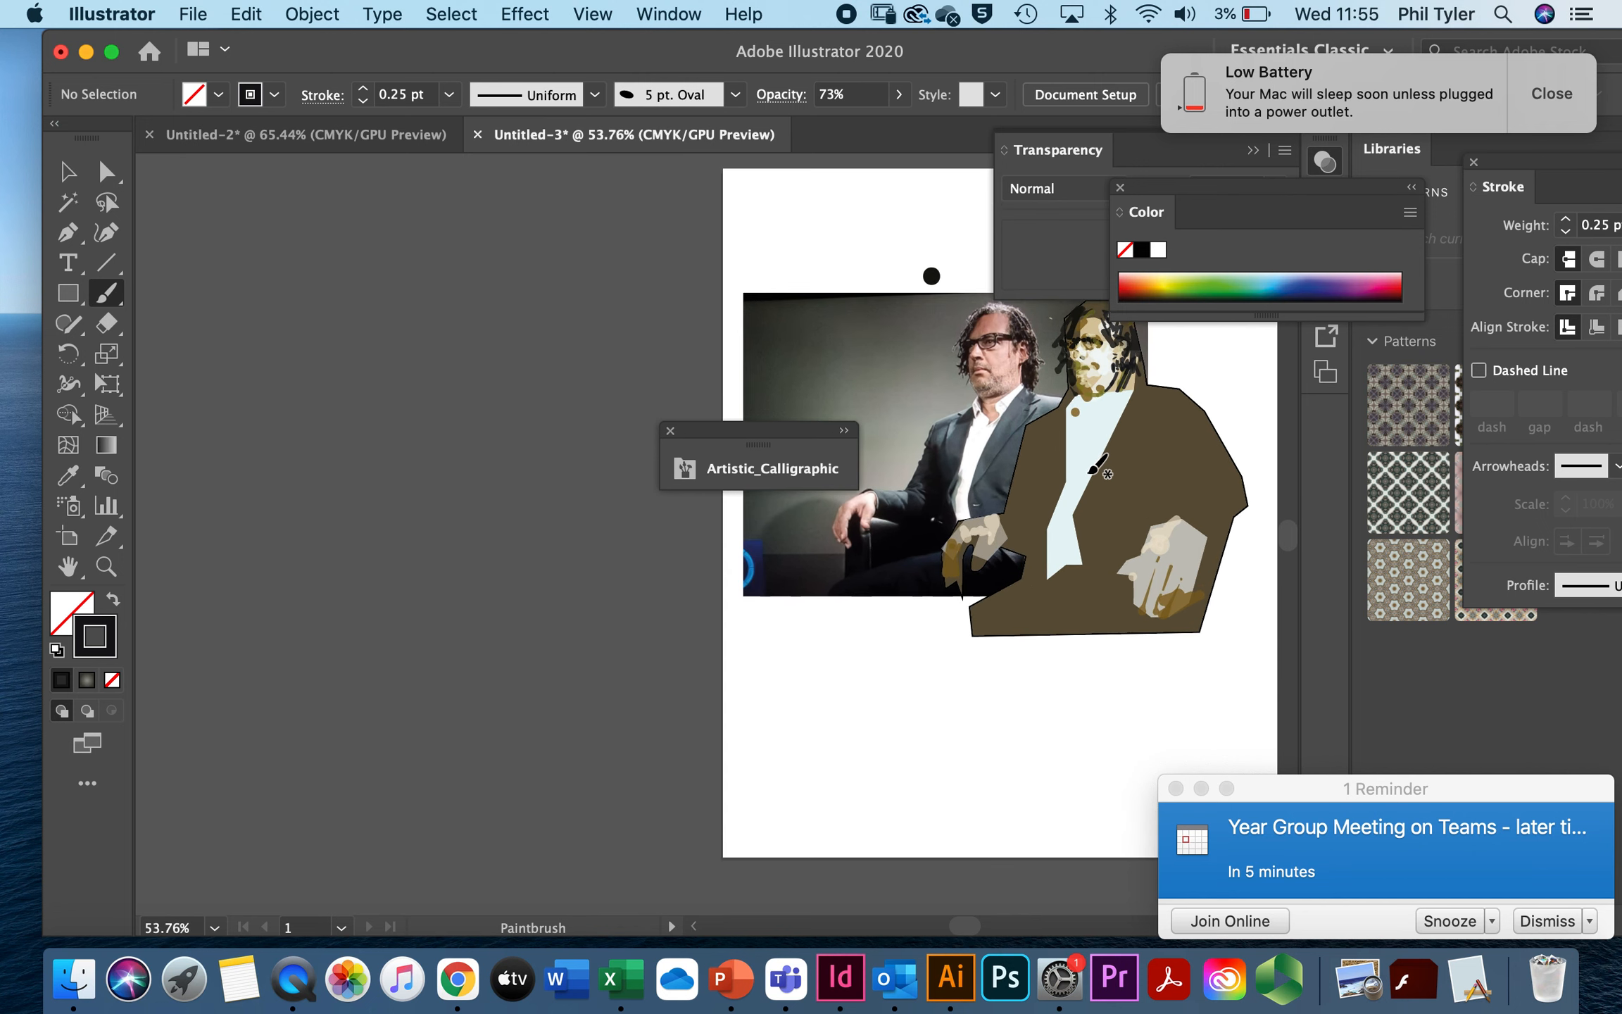
{"action": "scroll", "coordinate": [1008, 524], "scroll_direction": "right", "scroll_amount": 8}
{"action": "scroll", "coordinate": [1008, 524], "scroll_direction": "up", "scroll_amount": 4}
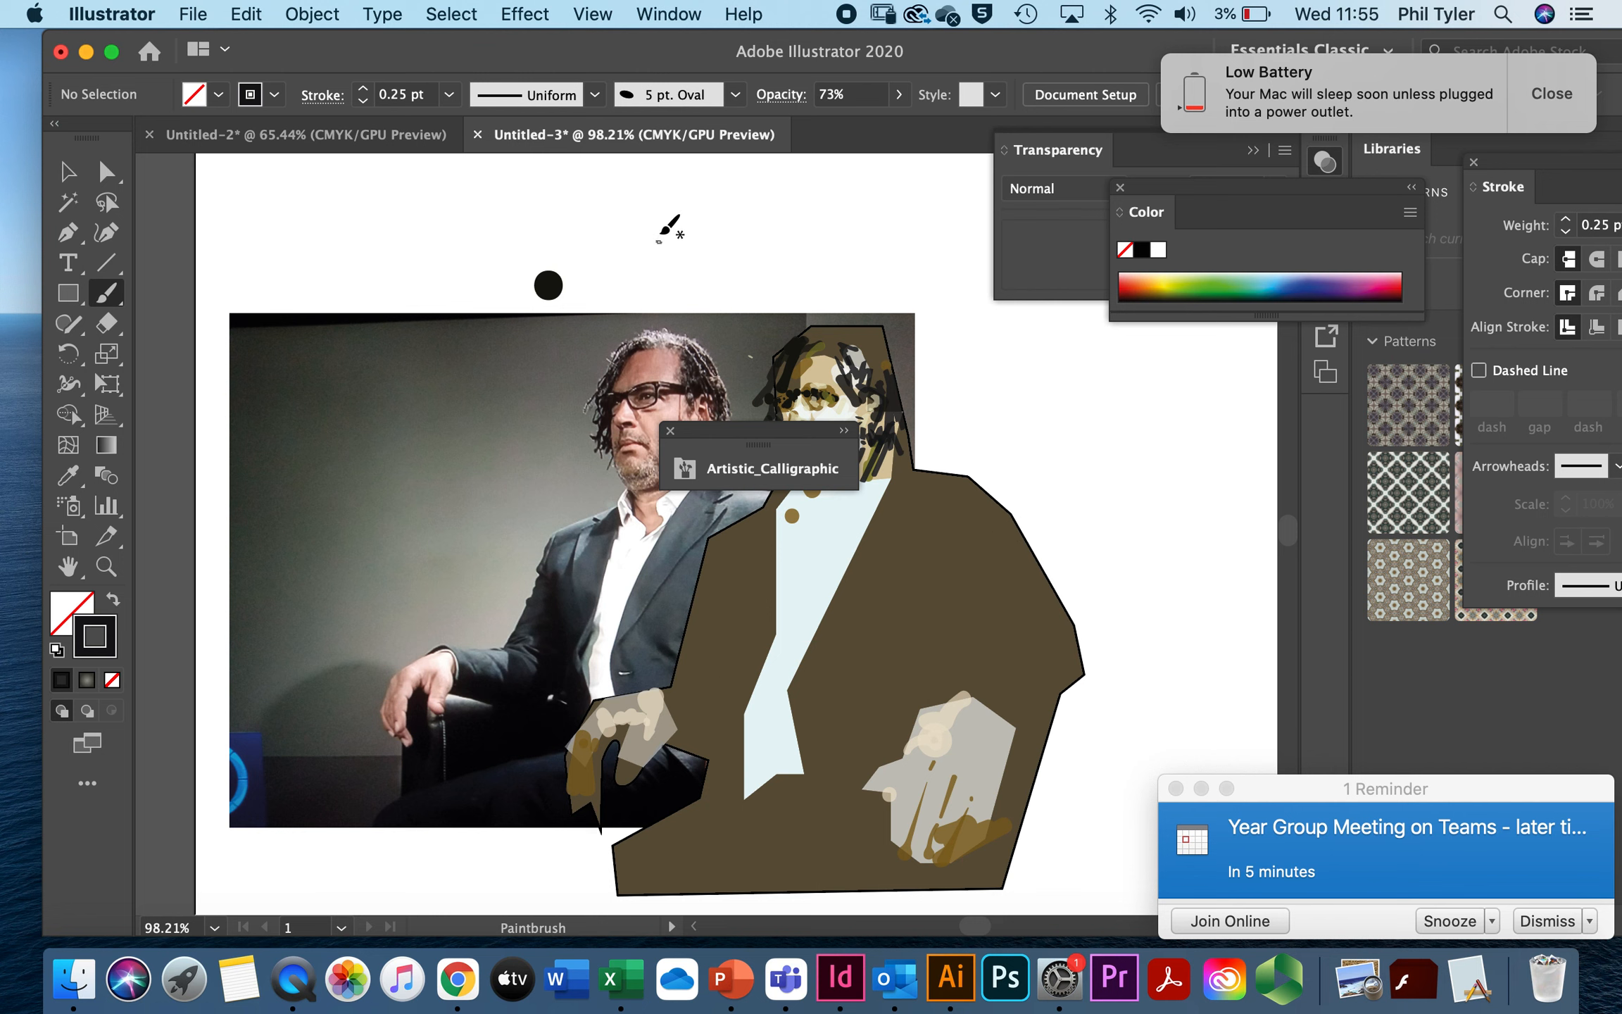
{"action": "left_click_drag", "start_coordinate": [733, 441], "coordinate": [1240, 431]}
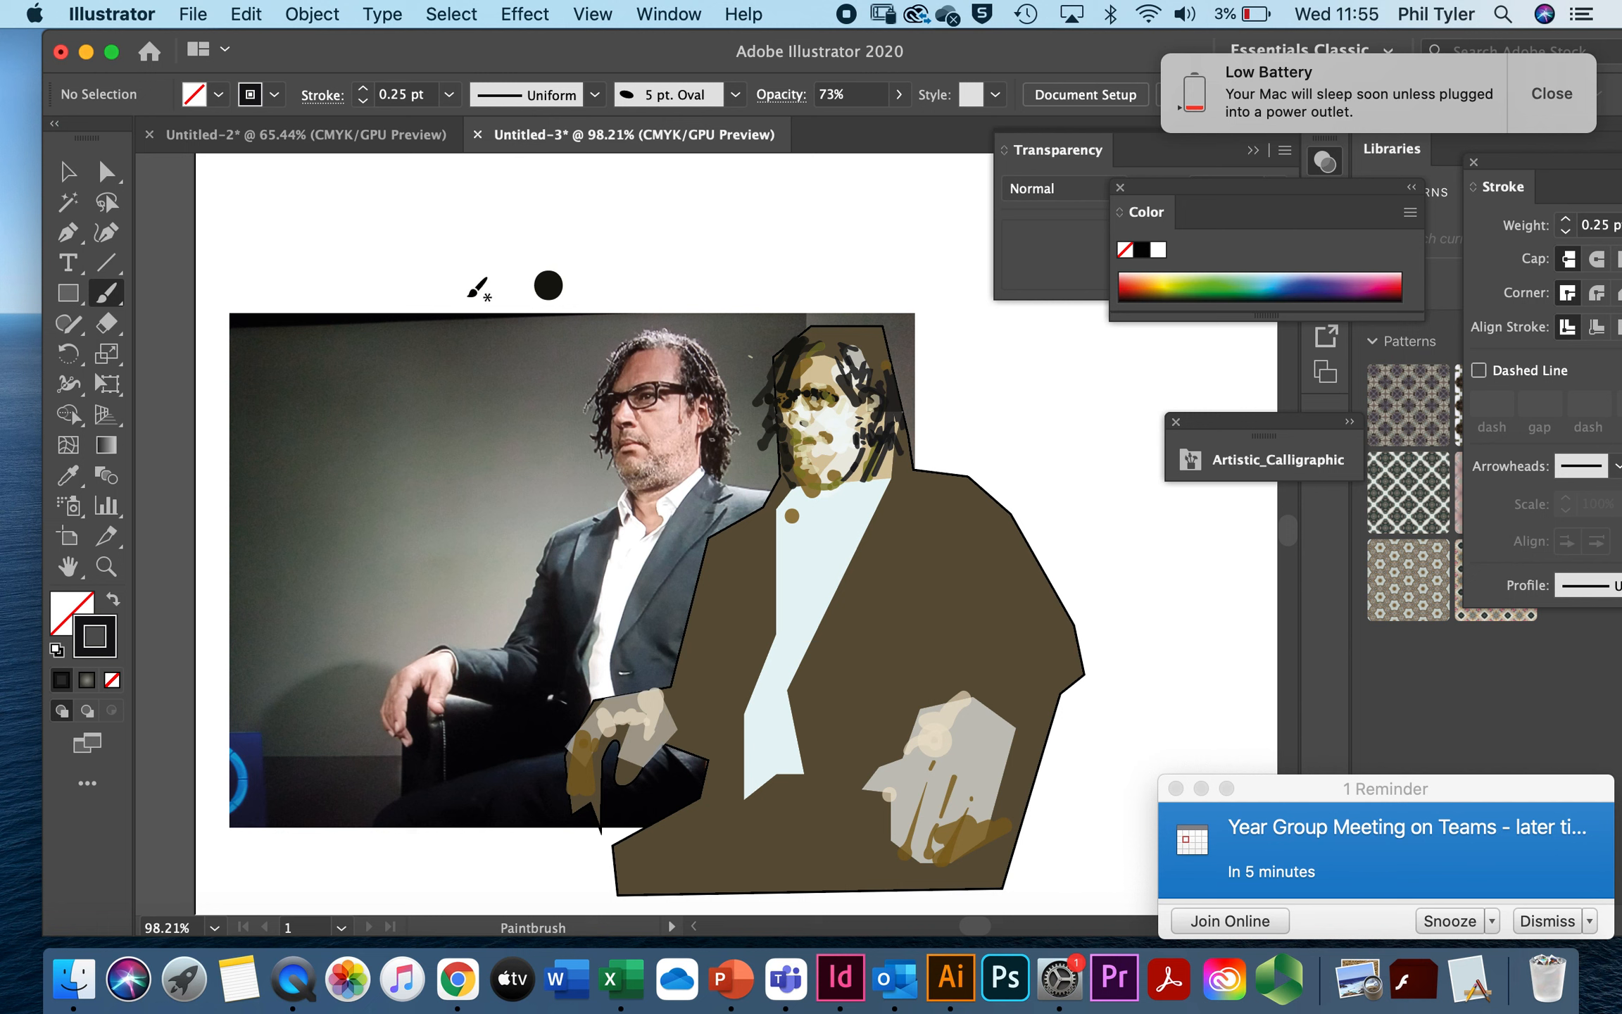
Step: Move the grouped portrait figure to the right and the photo to the left, separating both from the loose brush strokes
{"action": "left_click", "coordinate": [68, 170]}
{"action": "left_click", "coordinate": [892, 532]}
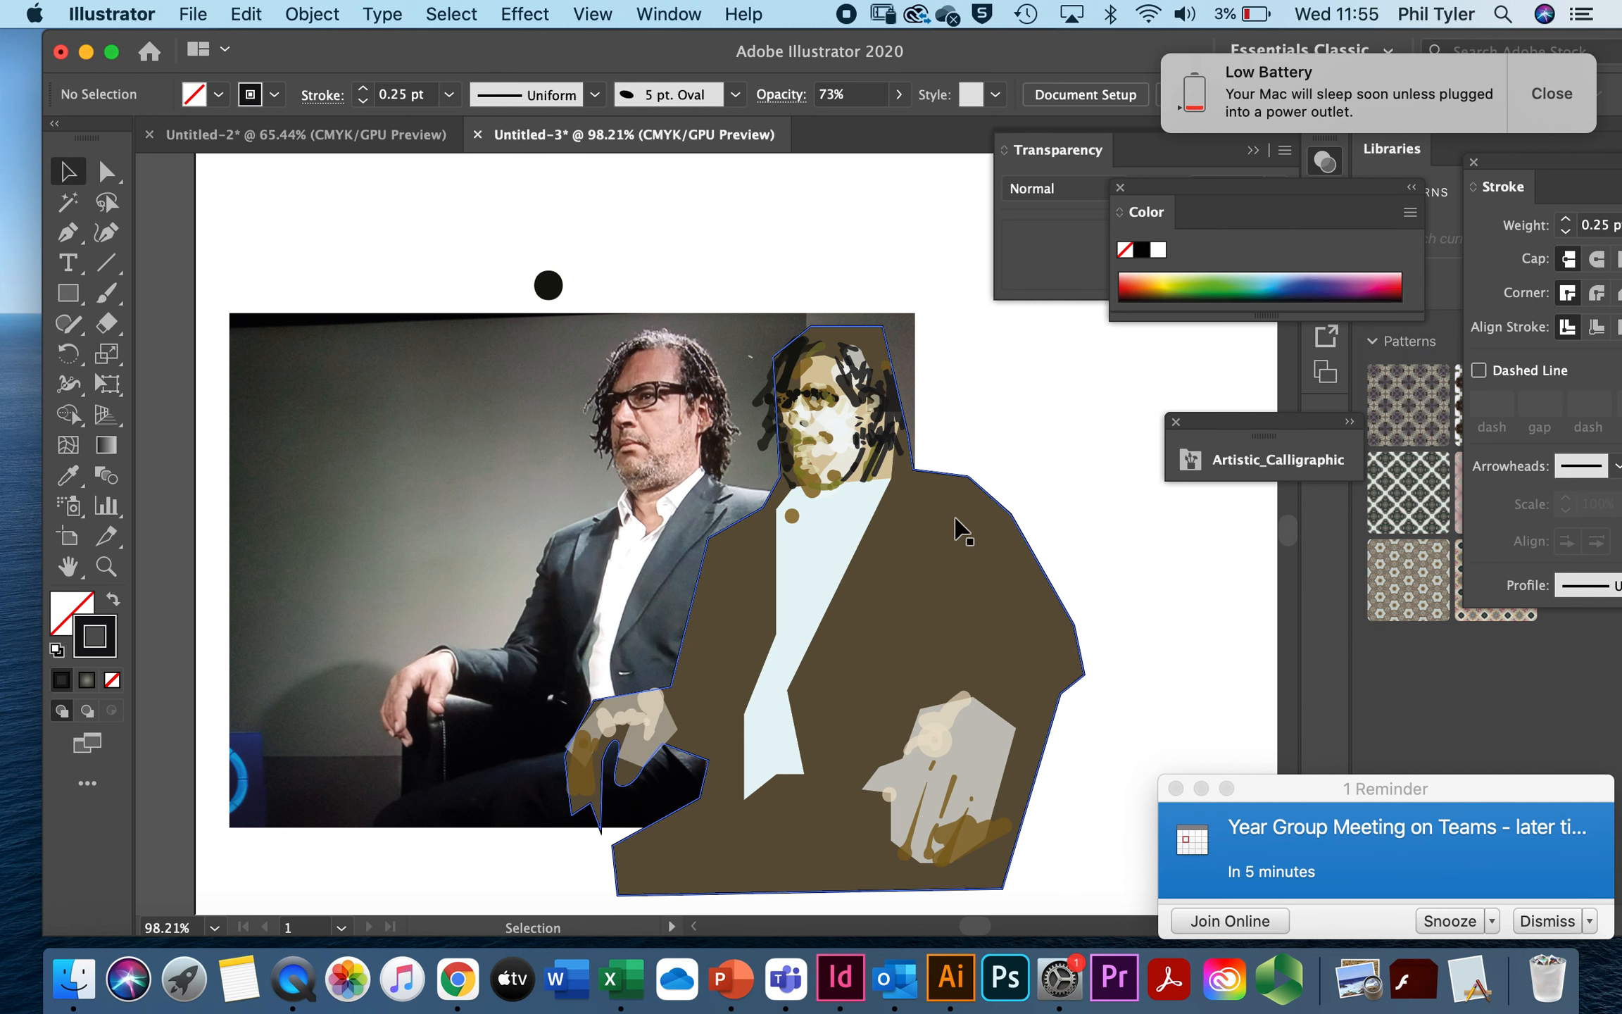
{"action": "left_click_drag", "start_coordinate": [940, 528], "coordinate": [1155, 508]}
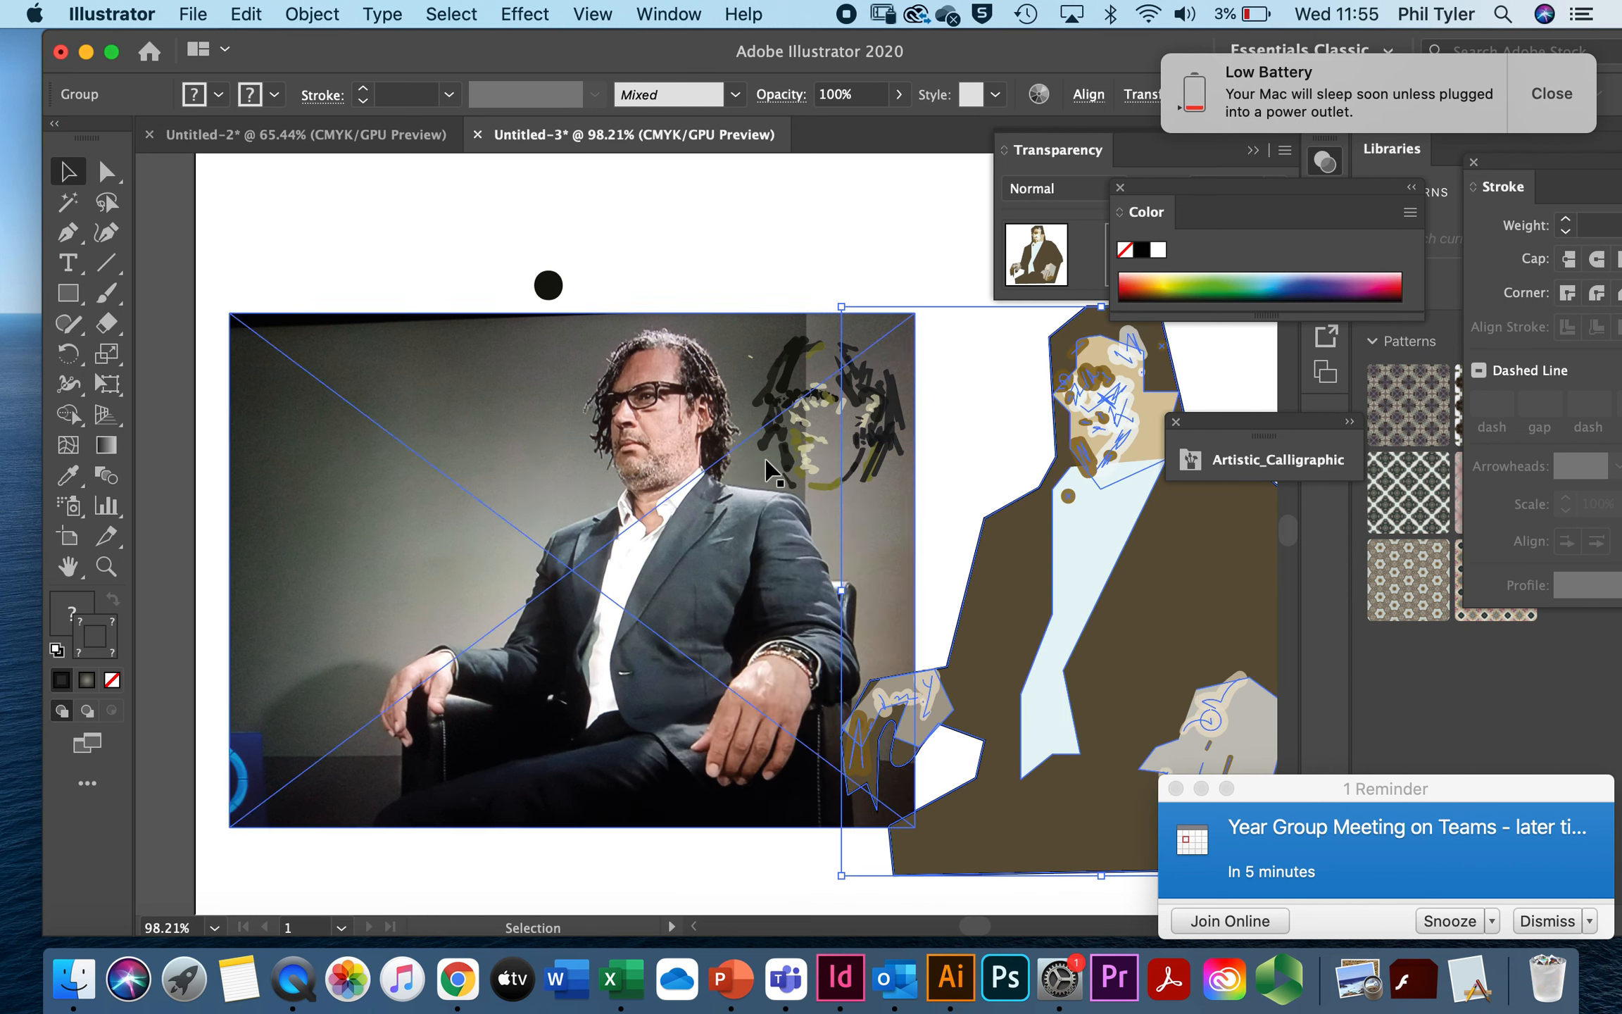
{"action": "left_click_drag", "start_coordinate": [713, 354], "coordinate": [788, 388]}
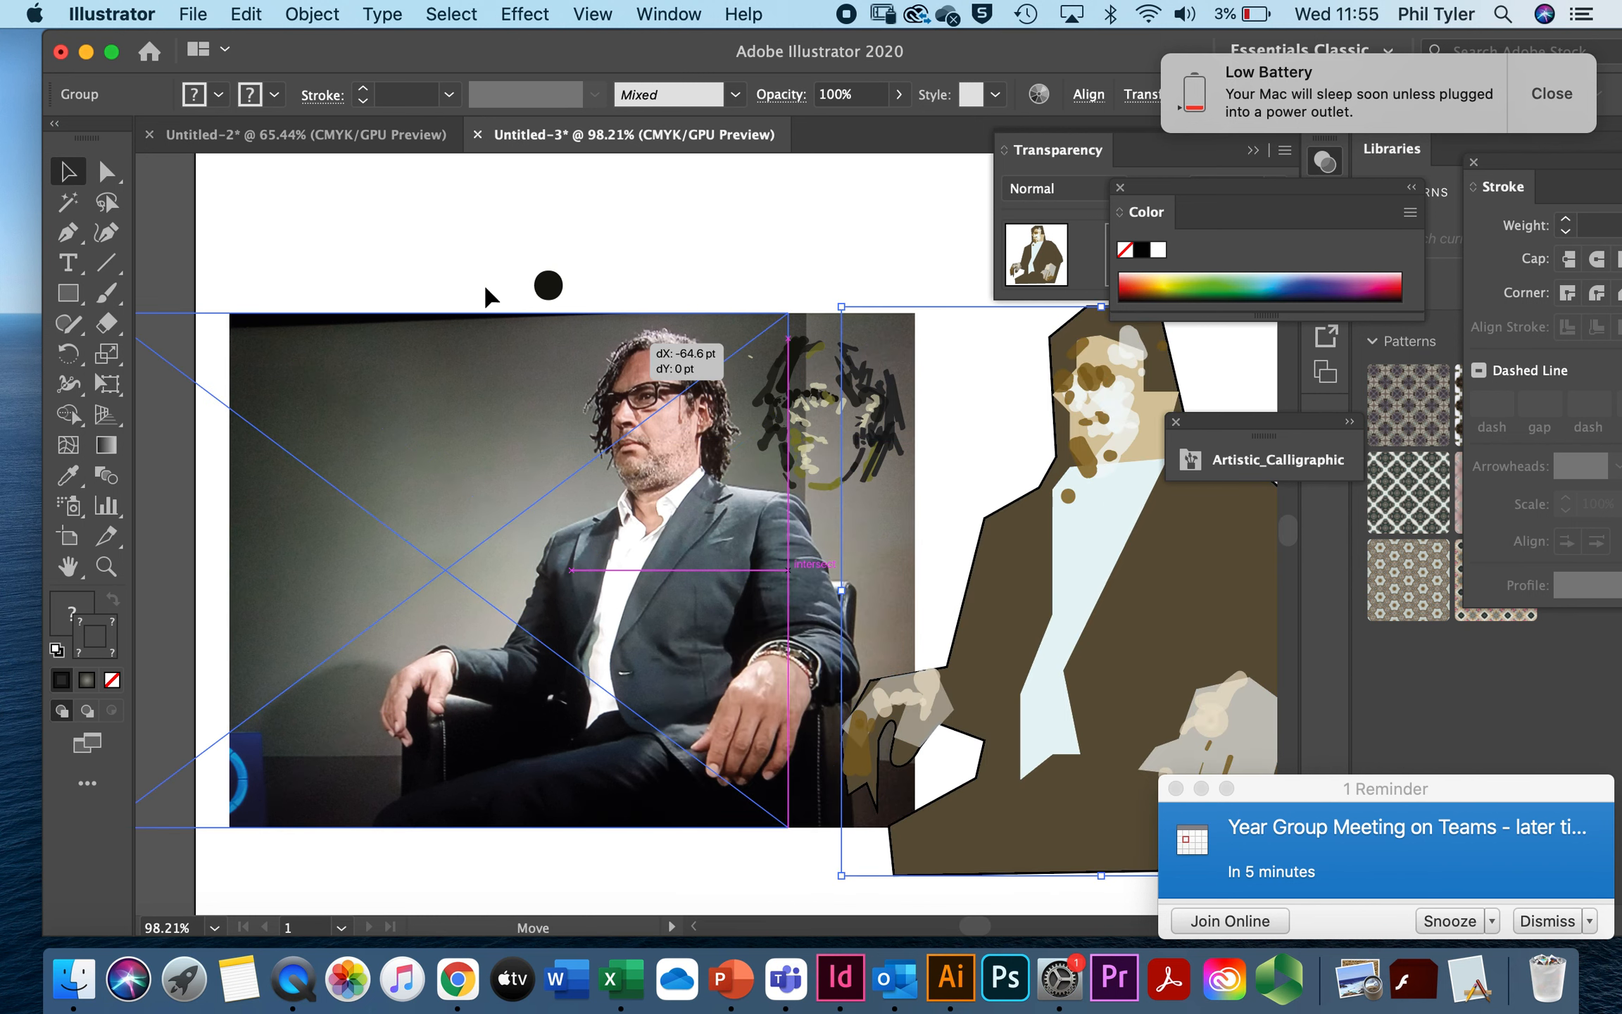
{"action": "left_click_drag", "start_coordinate": [277, 246], "coordinate": [191, 247]}
{"action": "left_click_drag", "start_coordinate": [409, 407], "coordinate": [263, 379]}
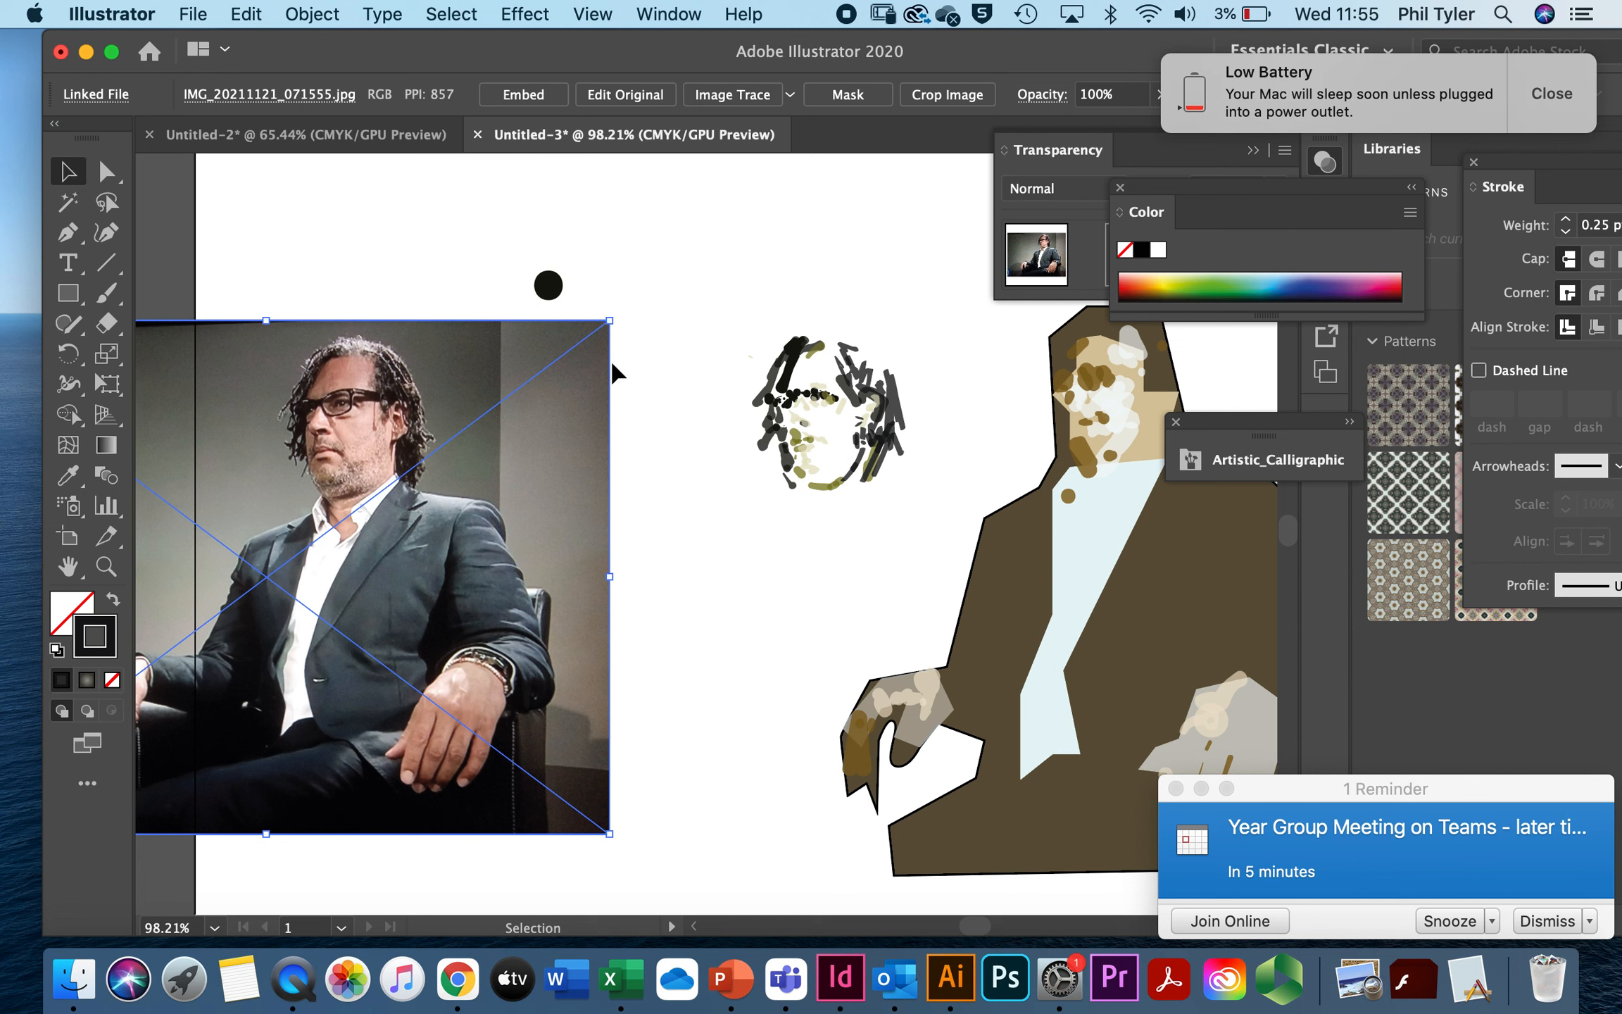
Step: Select all the loose hair and face brush strokes together and enlarge them slightly
{"action": "mouse_move", "coordinate": [750, 362]}
{"action": "left_mouse_down"}
{"action": "mouse_move", "coordinate": [948, 532]}
{"action": "mouse_move", "coordinate": [935, 504]}
{"action": "left_mouse_up"}
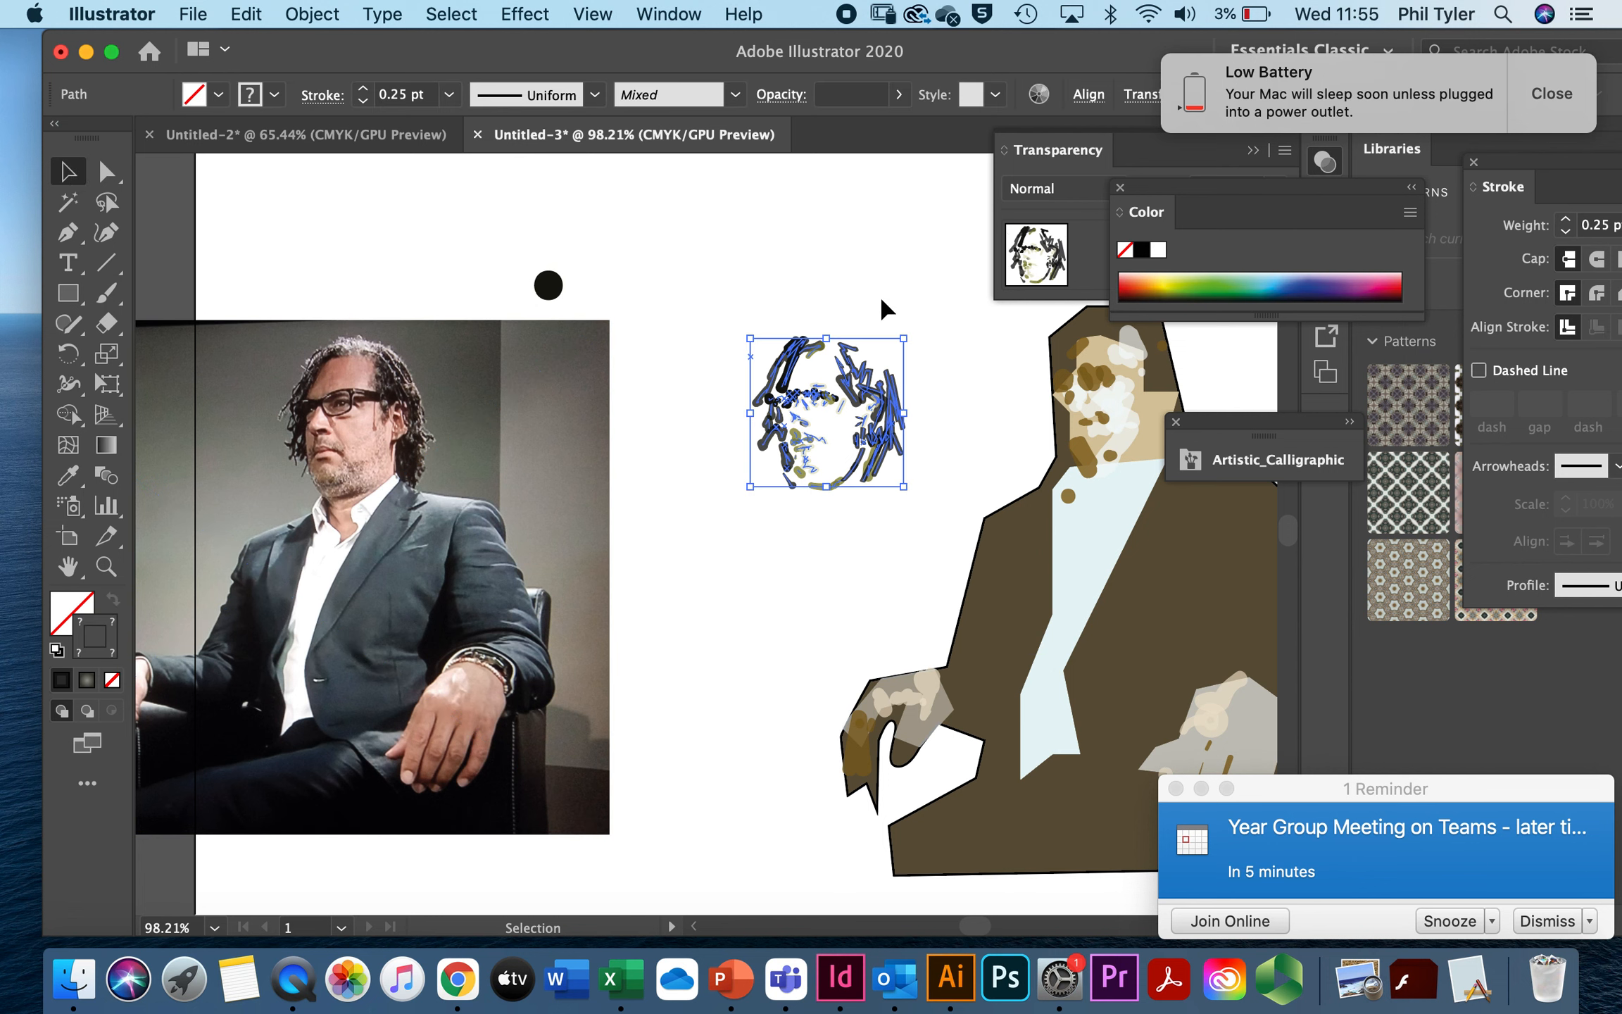
{"action": "mouse_move", "coordinate": [914, 338]}
{"action": "left_mouse_down"}
{"action": "mouse_move", "coordinate": [947, 307]}
{"action": "mouse_move", "coordinate": [911, 317]}
{"action": "left_mouse_up"}
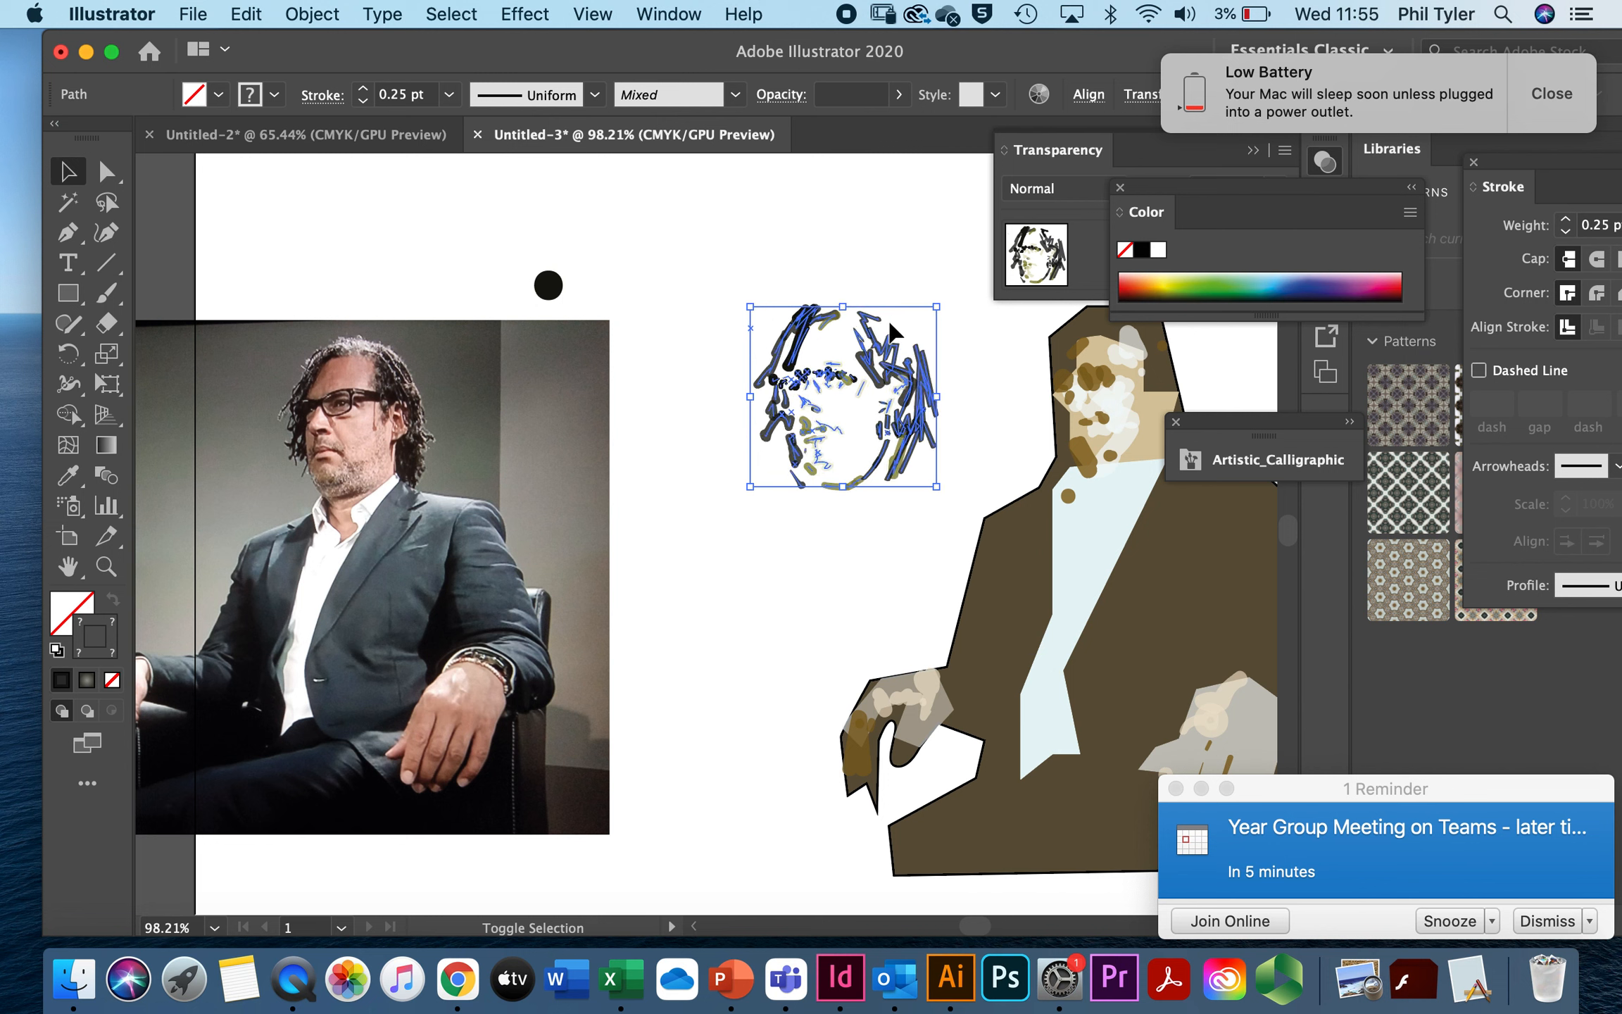
{"action": "left_click", "coordinate": [1067, 412]}
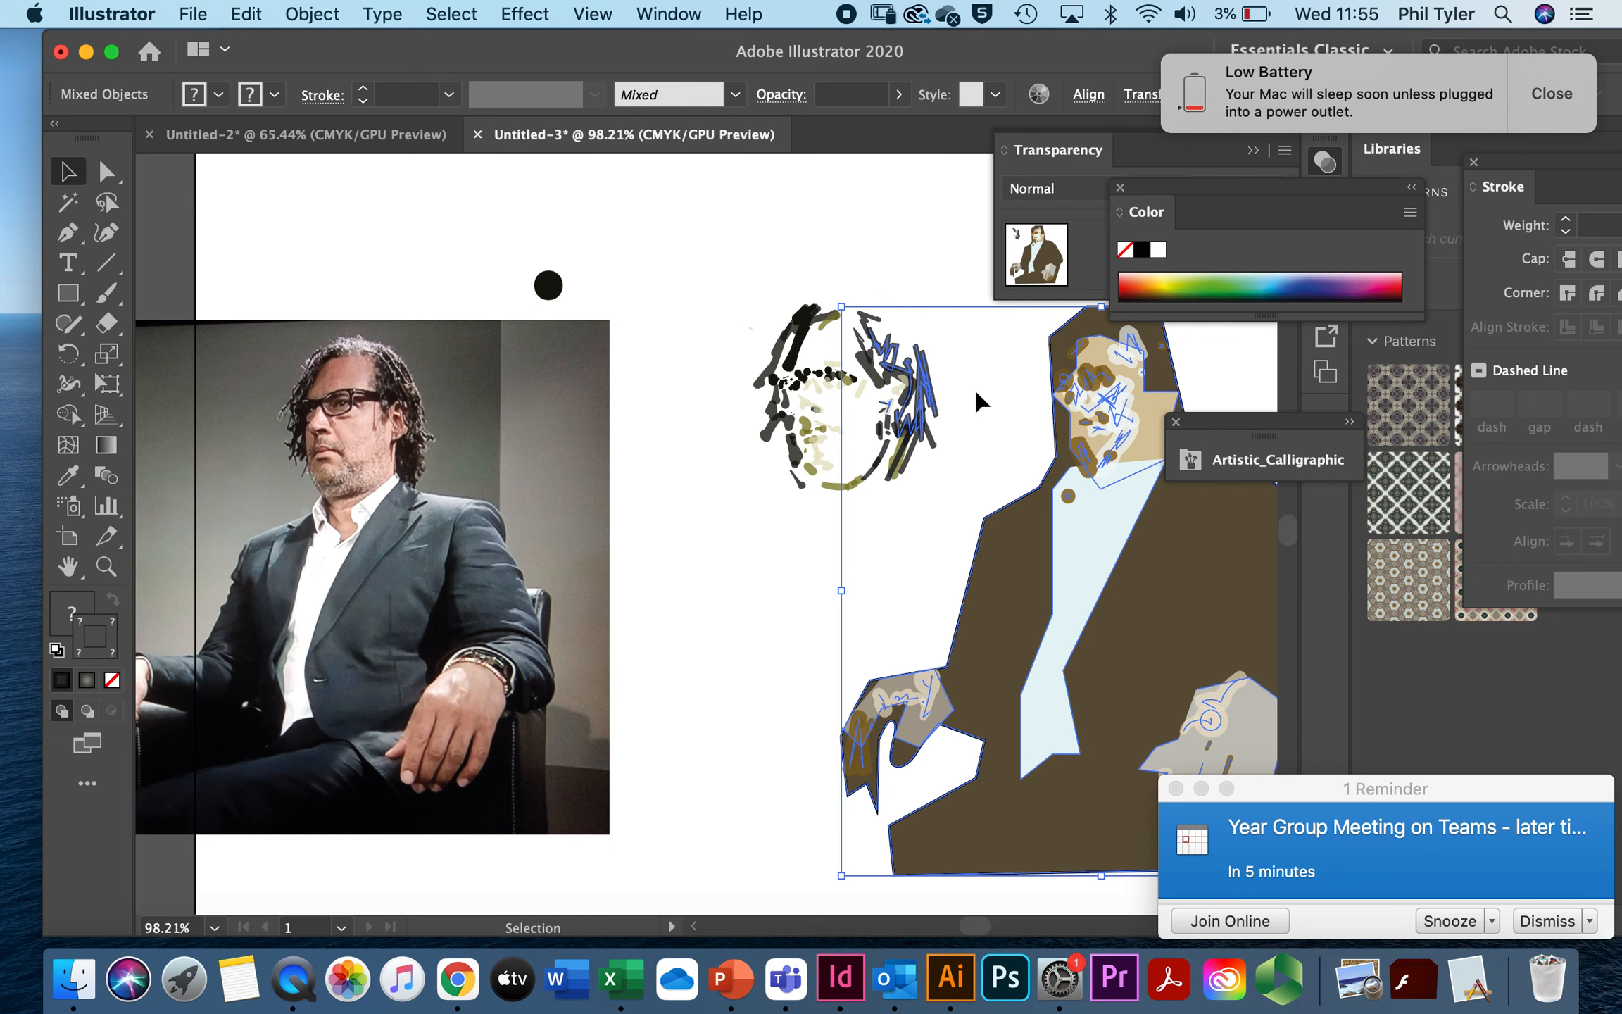
{"action": "left_click", "coordinate": [757, 321]}
{"action": "left_click_drag", "start_coordinate": [822, 363], "coordinate": [1033, 373]}
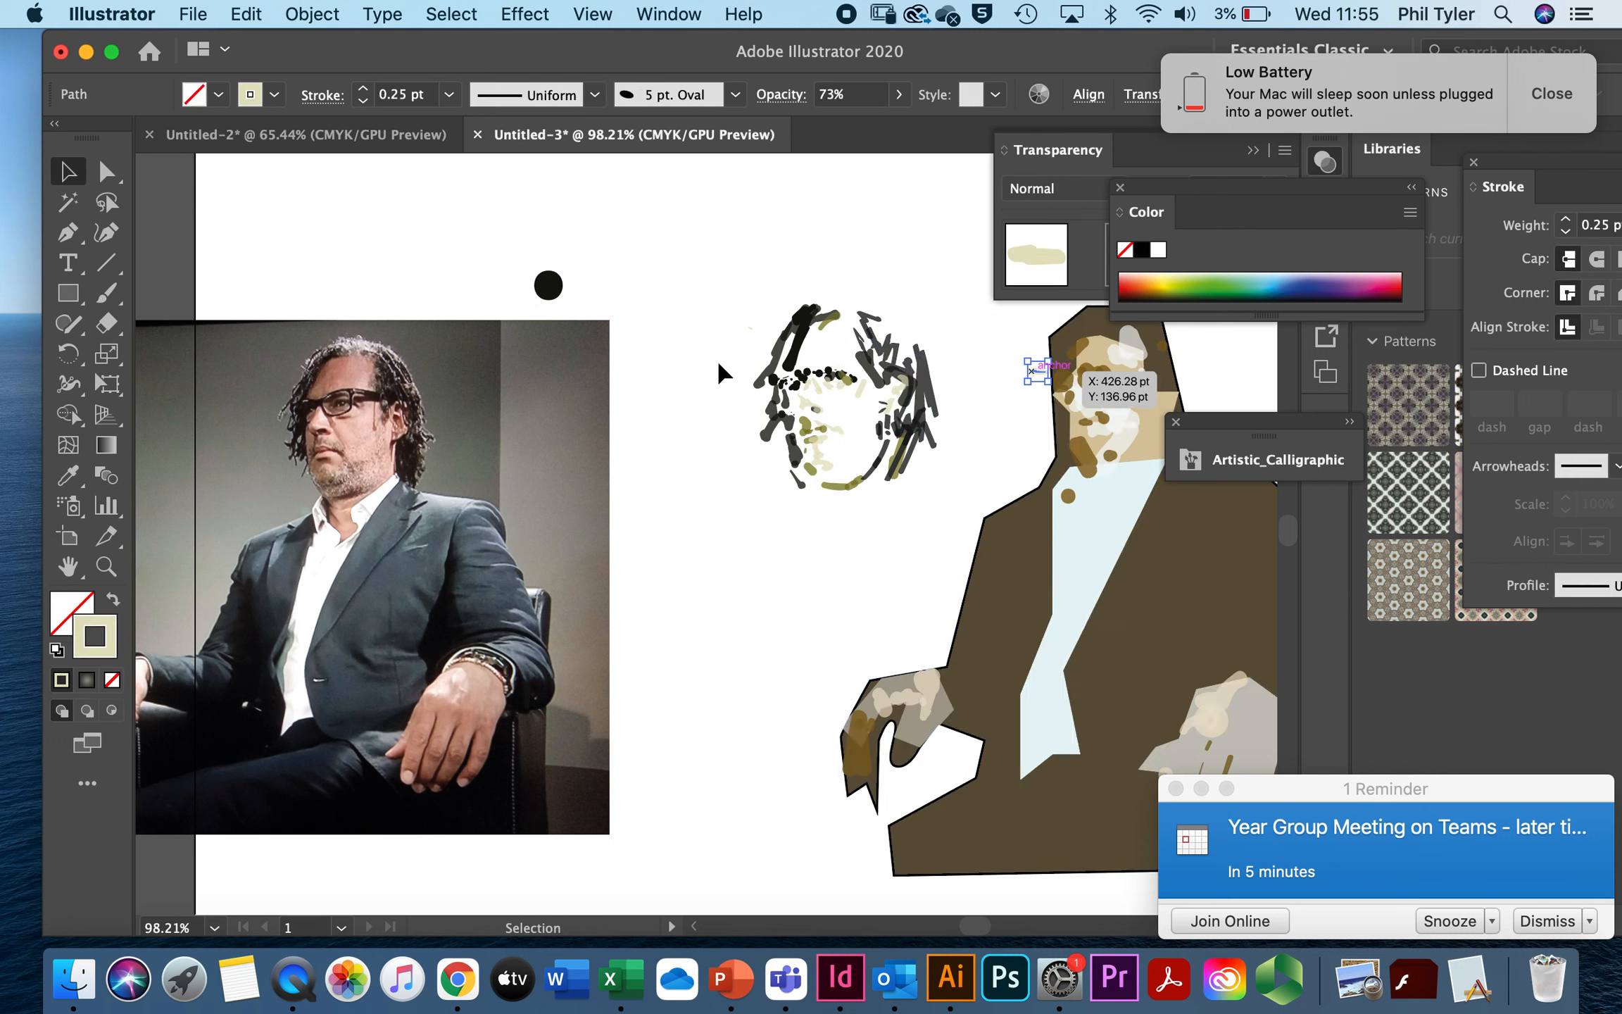
{"action": "key", "text": "super+z"}
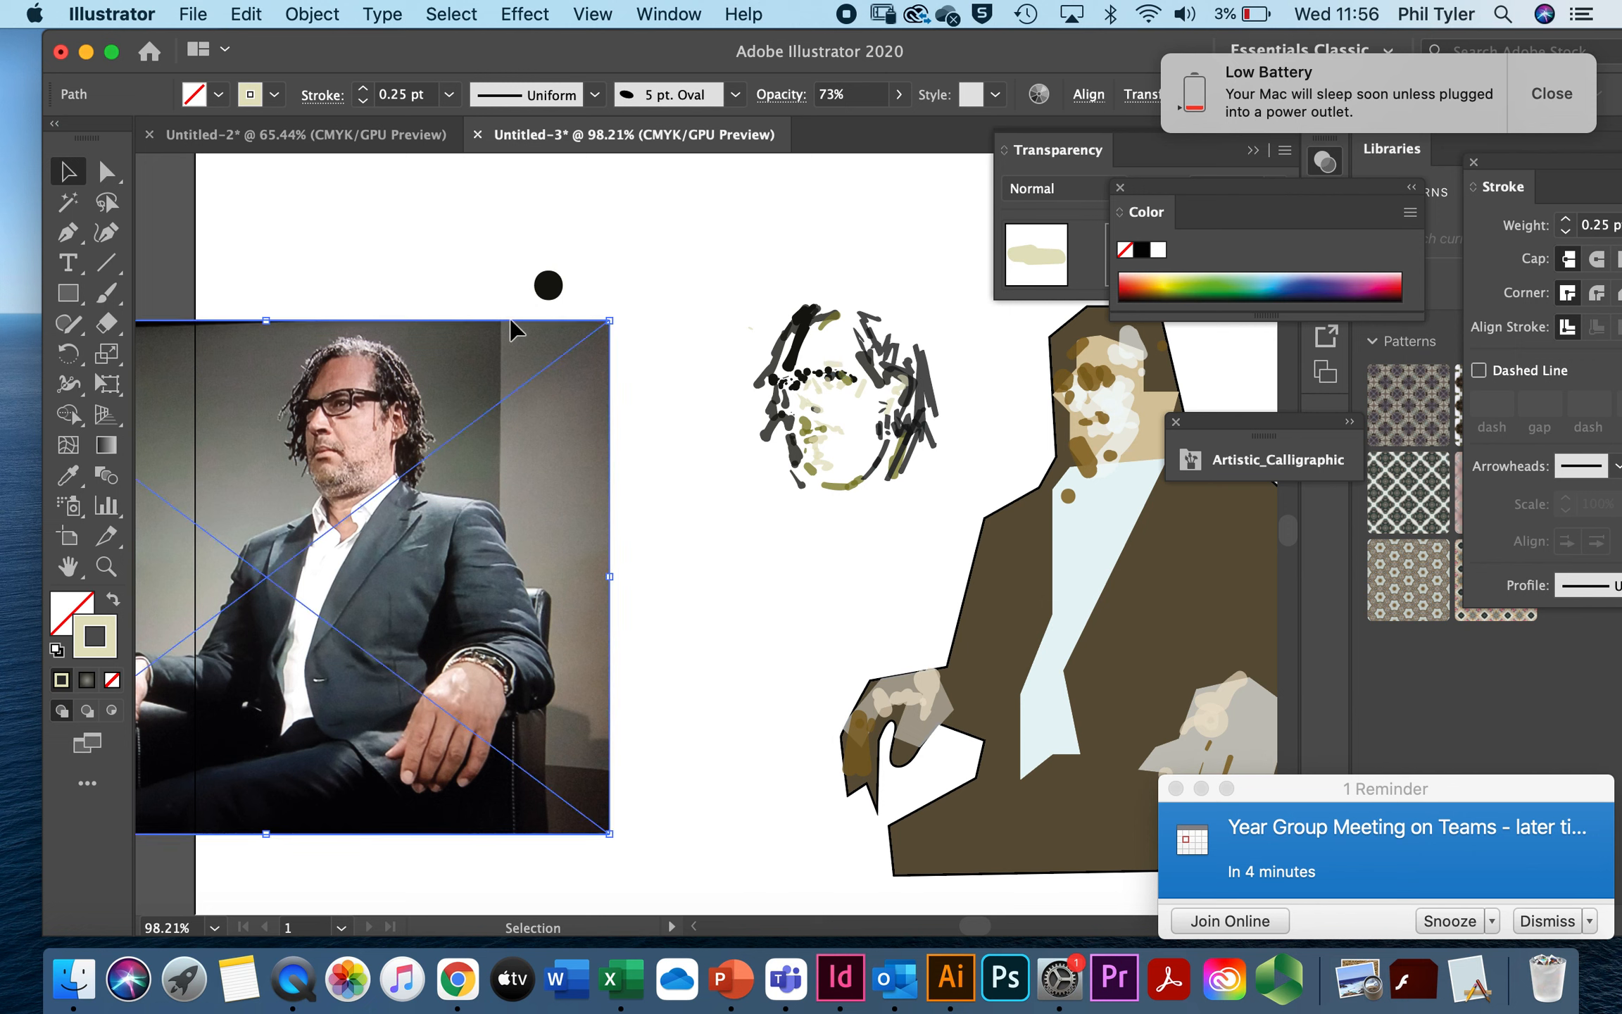
Step: Select all the loose brush strokes and move them onto the portrait figure's head, aligned with its face
{"action": "left_click", "coordinate": [513, 329]}
{"action": "mouse_move", "coordinate": [711, 268]}
{"action": "left_mouse_down"}
{"action": "mouse_move", "coordinate": [866, 485]}
{"action": "mouse_move", "coordinate": [940, 480]}
{"action": "left_mouse_up"}
{"action": "mouse_move", "coordinate": [834, 433]}
{"action": "left_mouse_down"}
{"action": "mouse_move", "coordinate": [1120, 433]}
{"action": "mouse_move", "coordinate": [1102, 437]}
{"action": "left_mouse_up"}
{"action": "left_click_drag", "start_coordinate": [885, 415], "coordinate": [879, 416]}
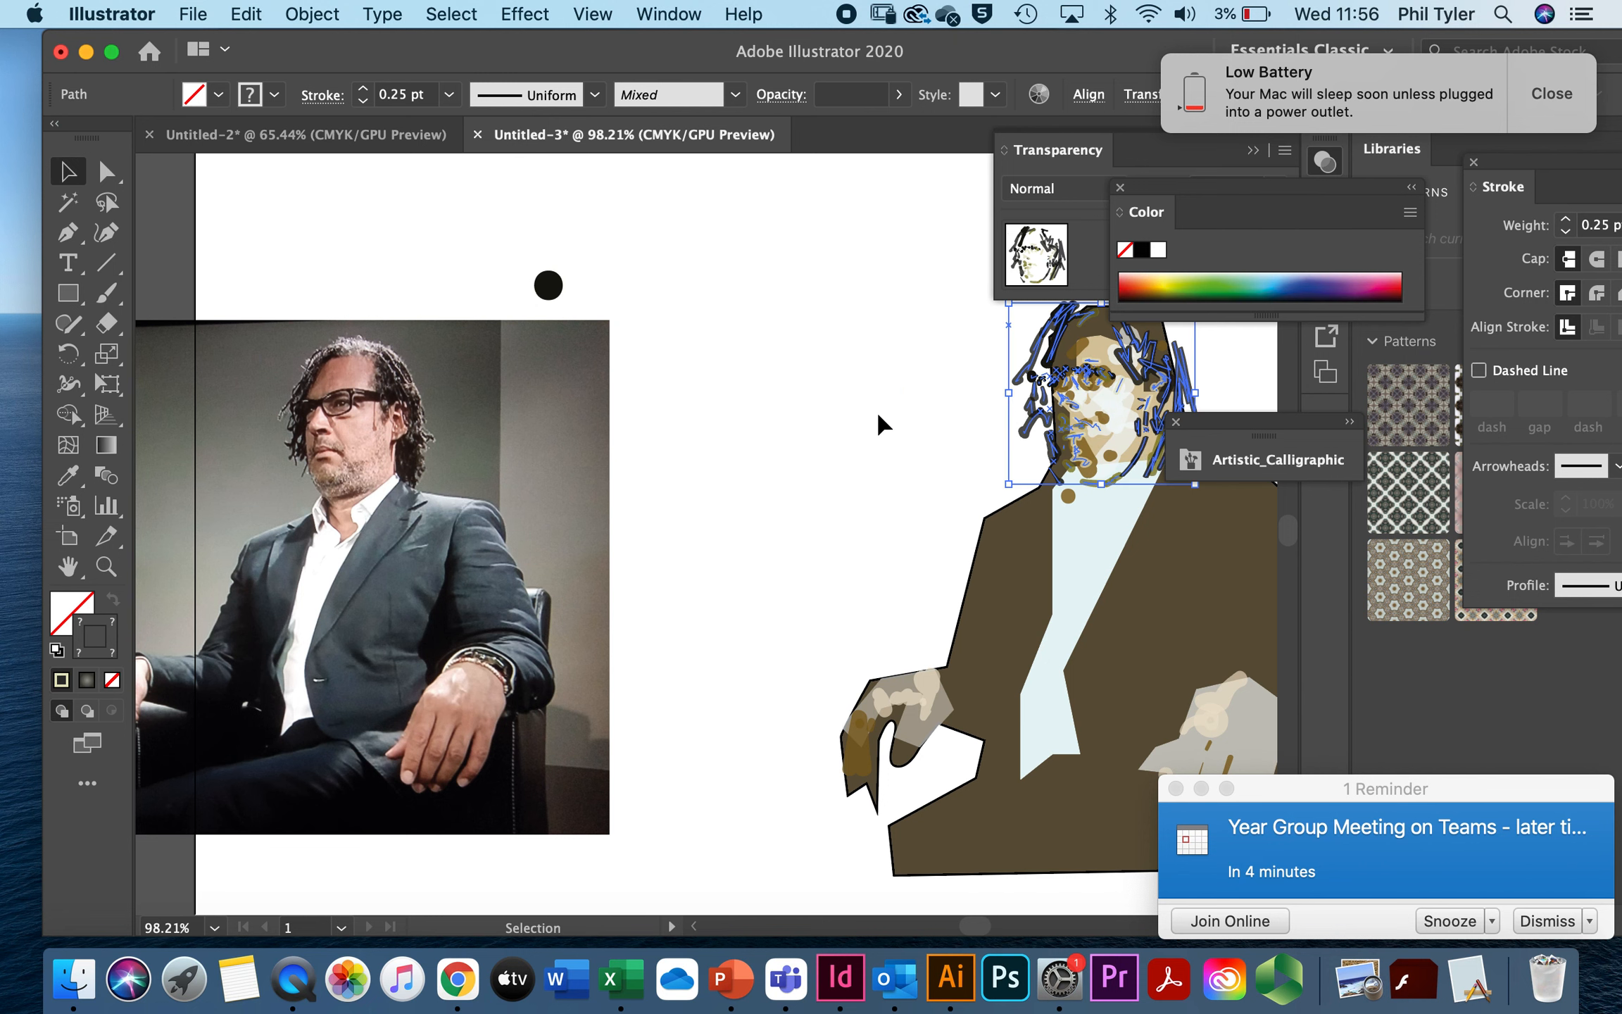
{"action": "left_click", "coordinate": [859, 399]}
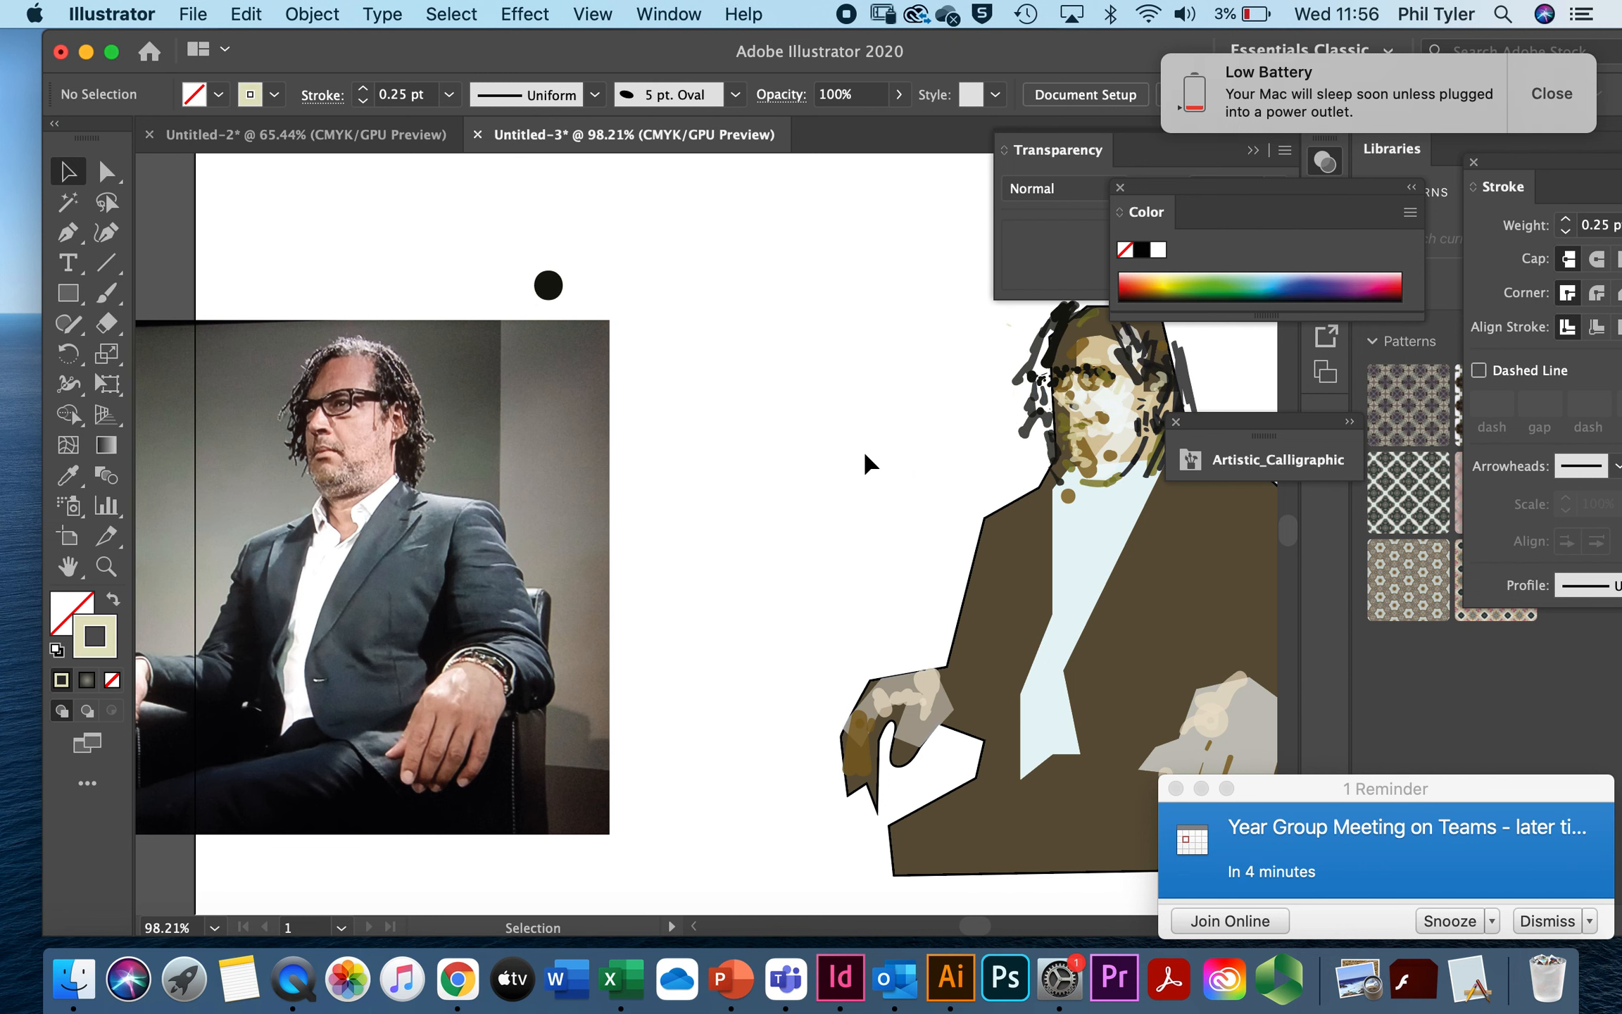
Step: Change the stroke colour to a light blue, BFCFE2, for the sleeve highlights
{"action": "scroll", "coordinate": [858, 416], "scroll_direction": "down", "scroll_amount": 10}
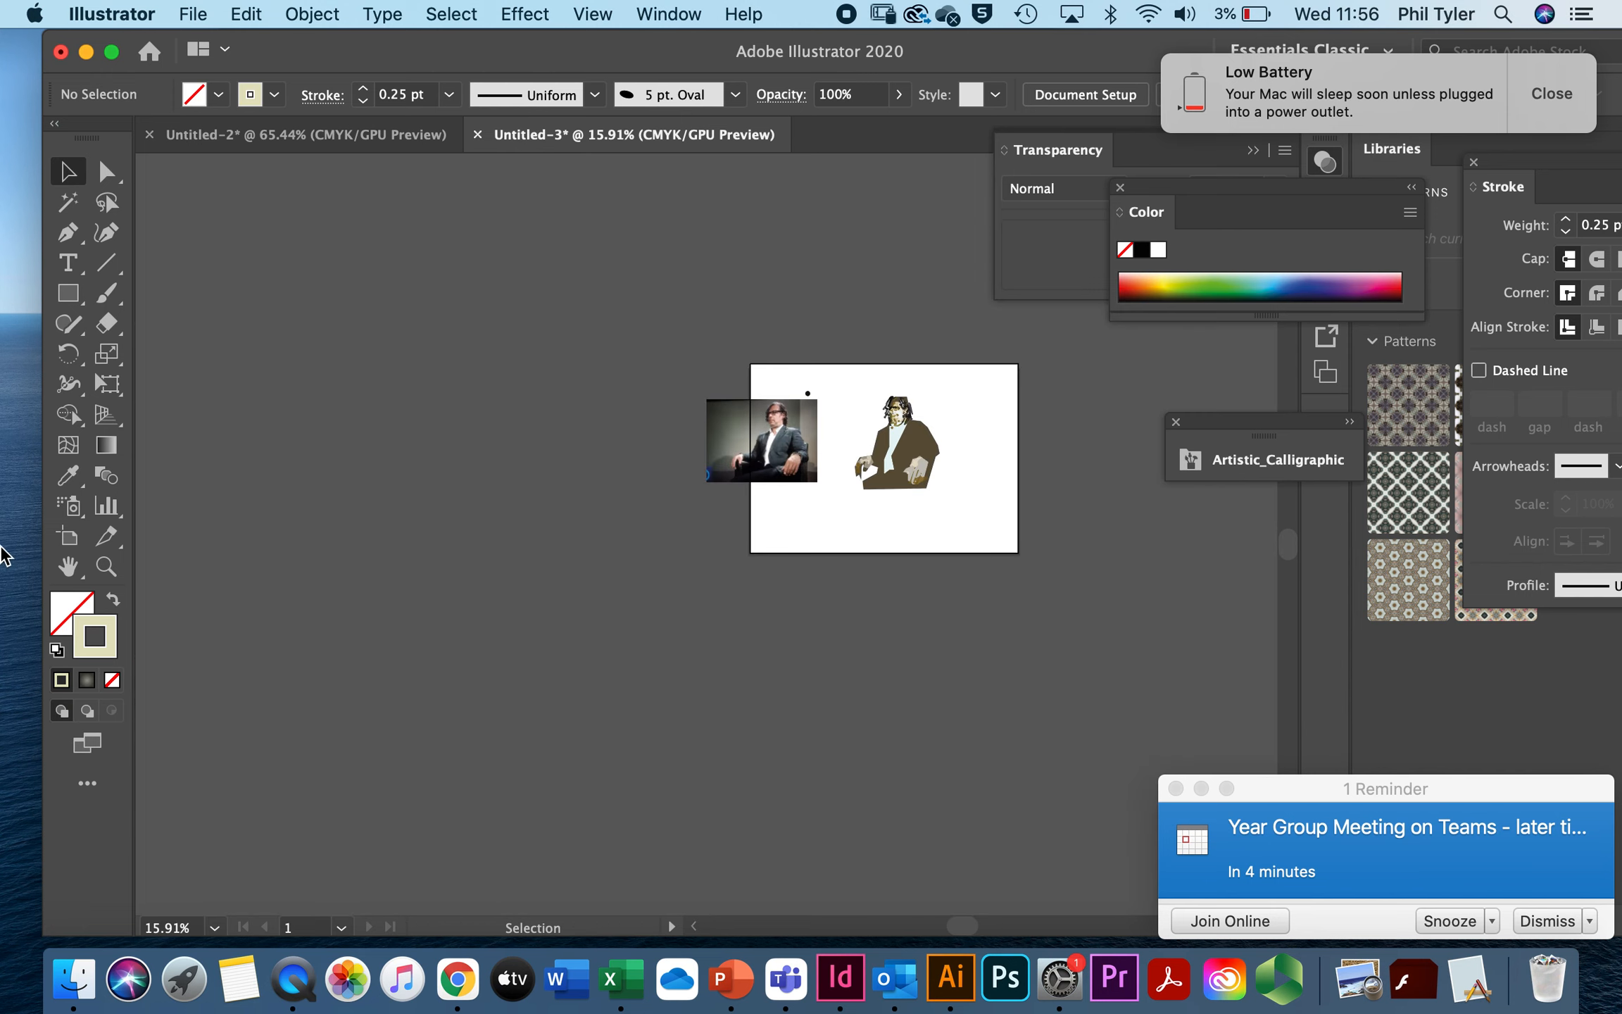
{"action": "left_click", "coordinate": [106, 566]}
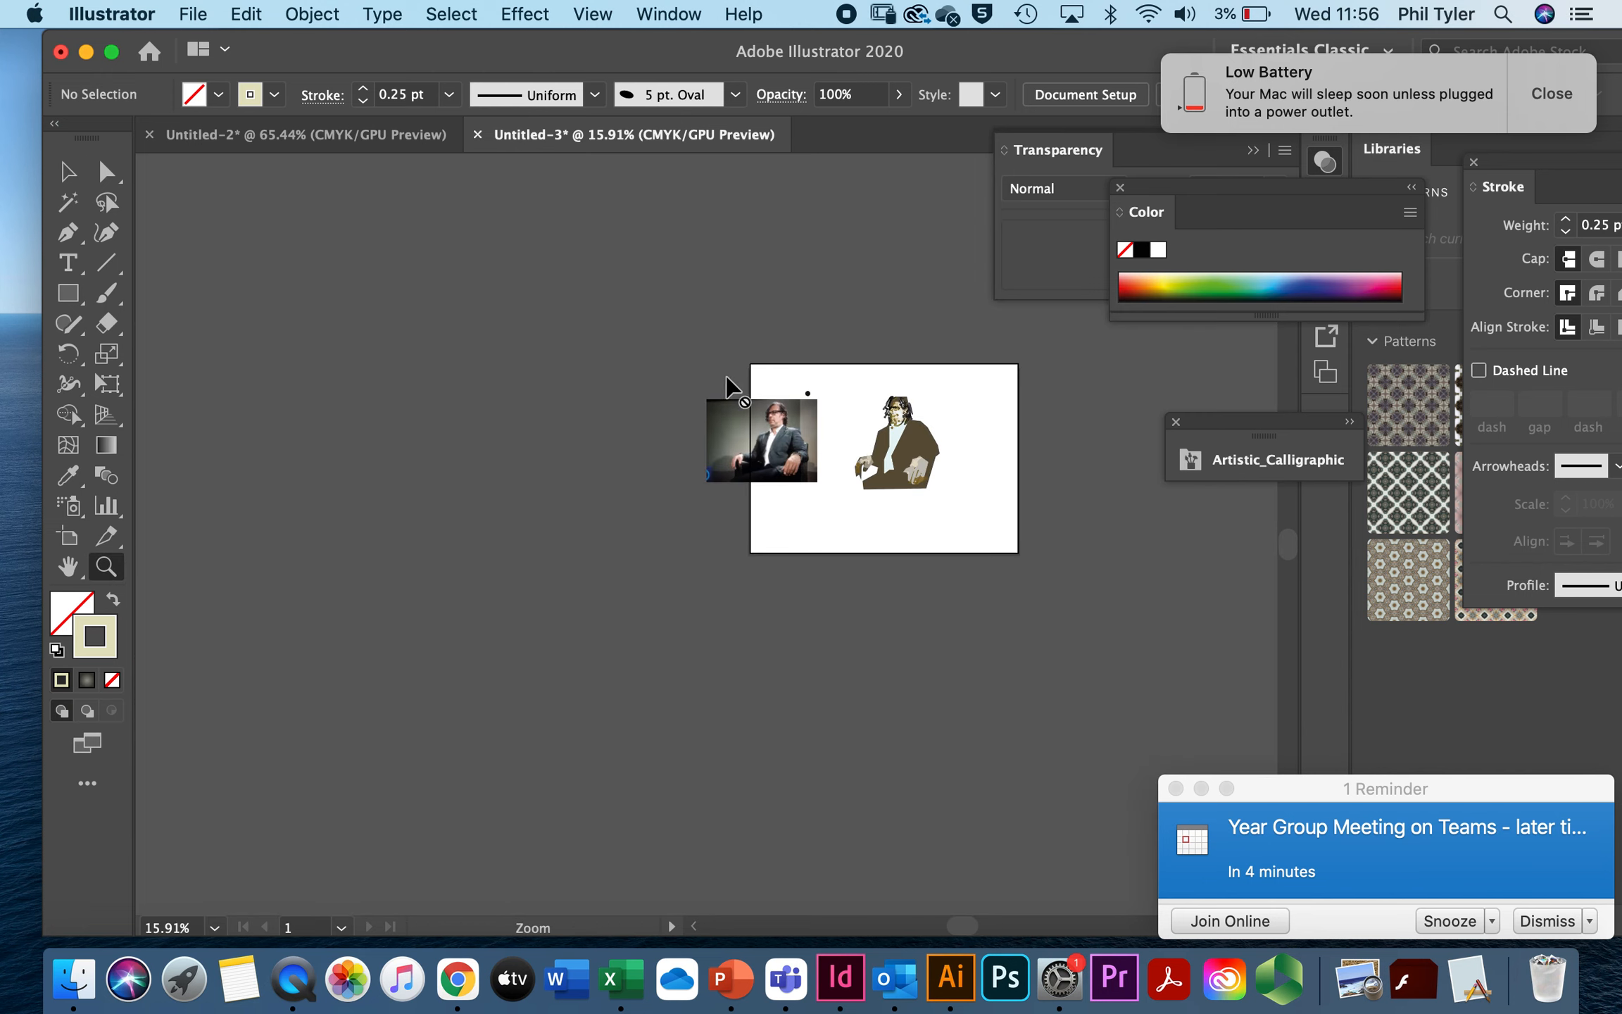
{"action": "left_click", "coordinate": [847, 457]}
{"action": "left_click", "coordinate": [780, 526]}
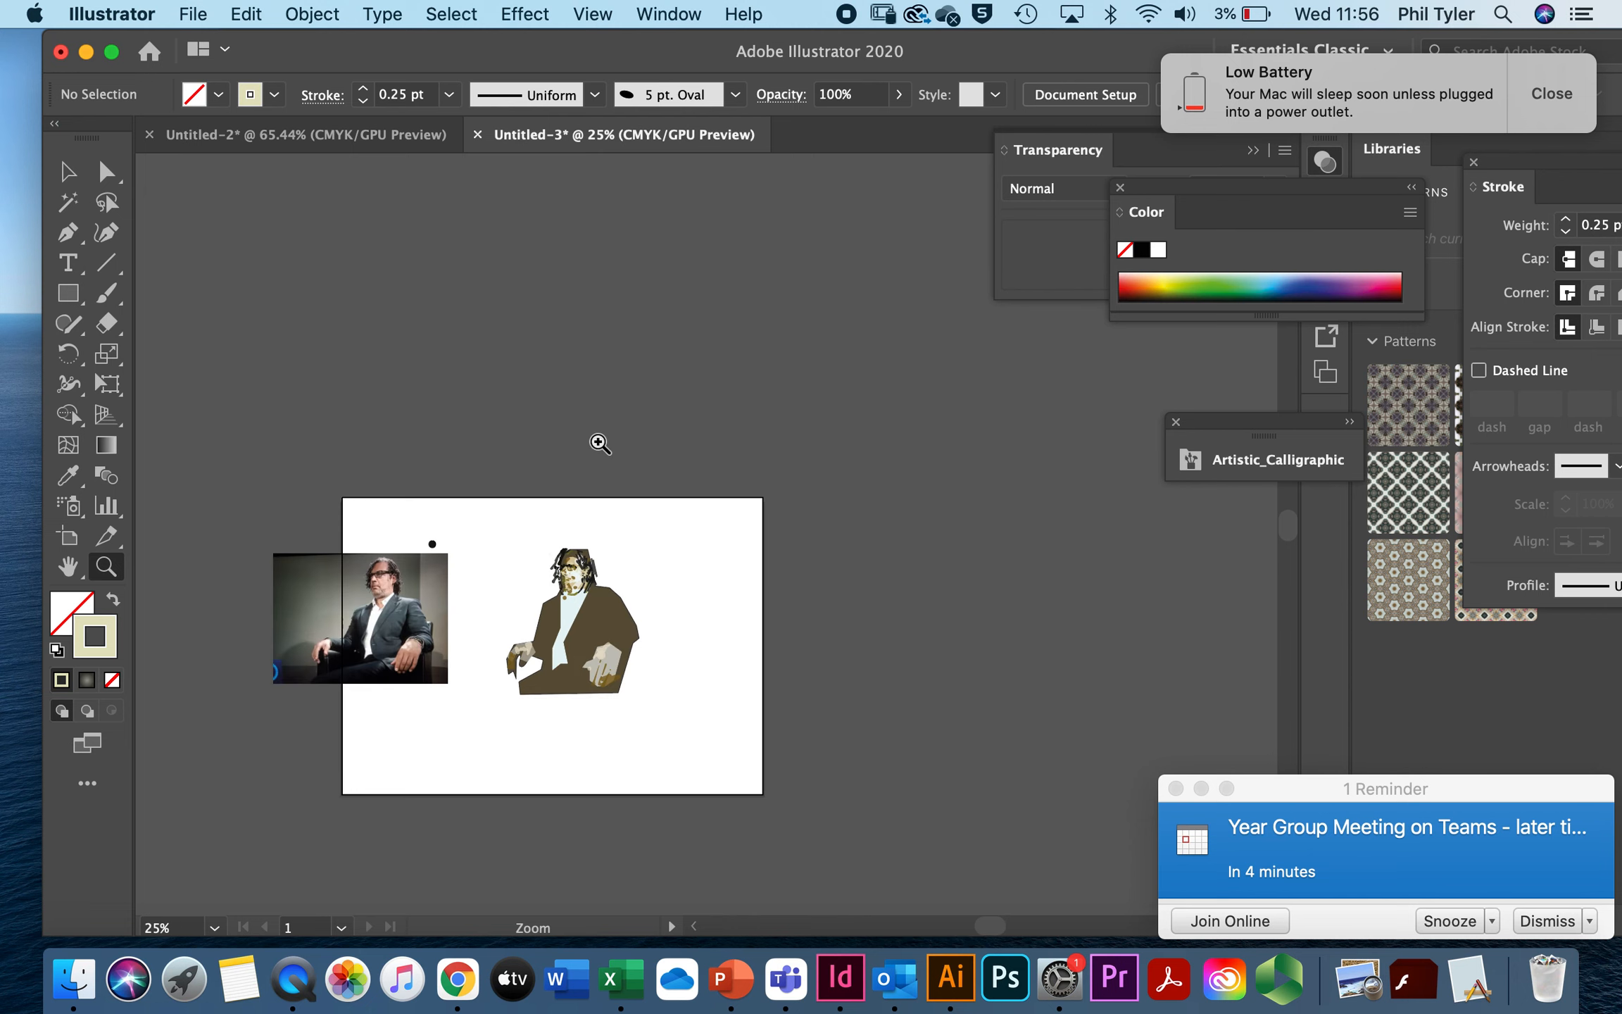
{"action": "left_click_drag", "start_coordinate": [495, 668], "coordinate": [763, 725]}
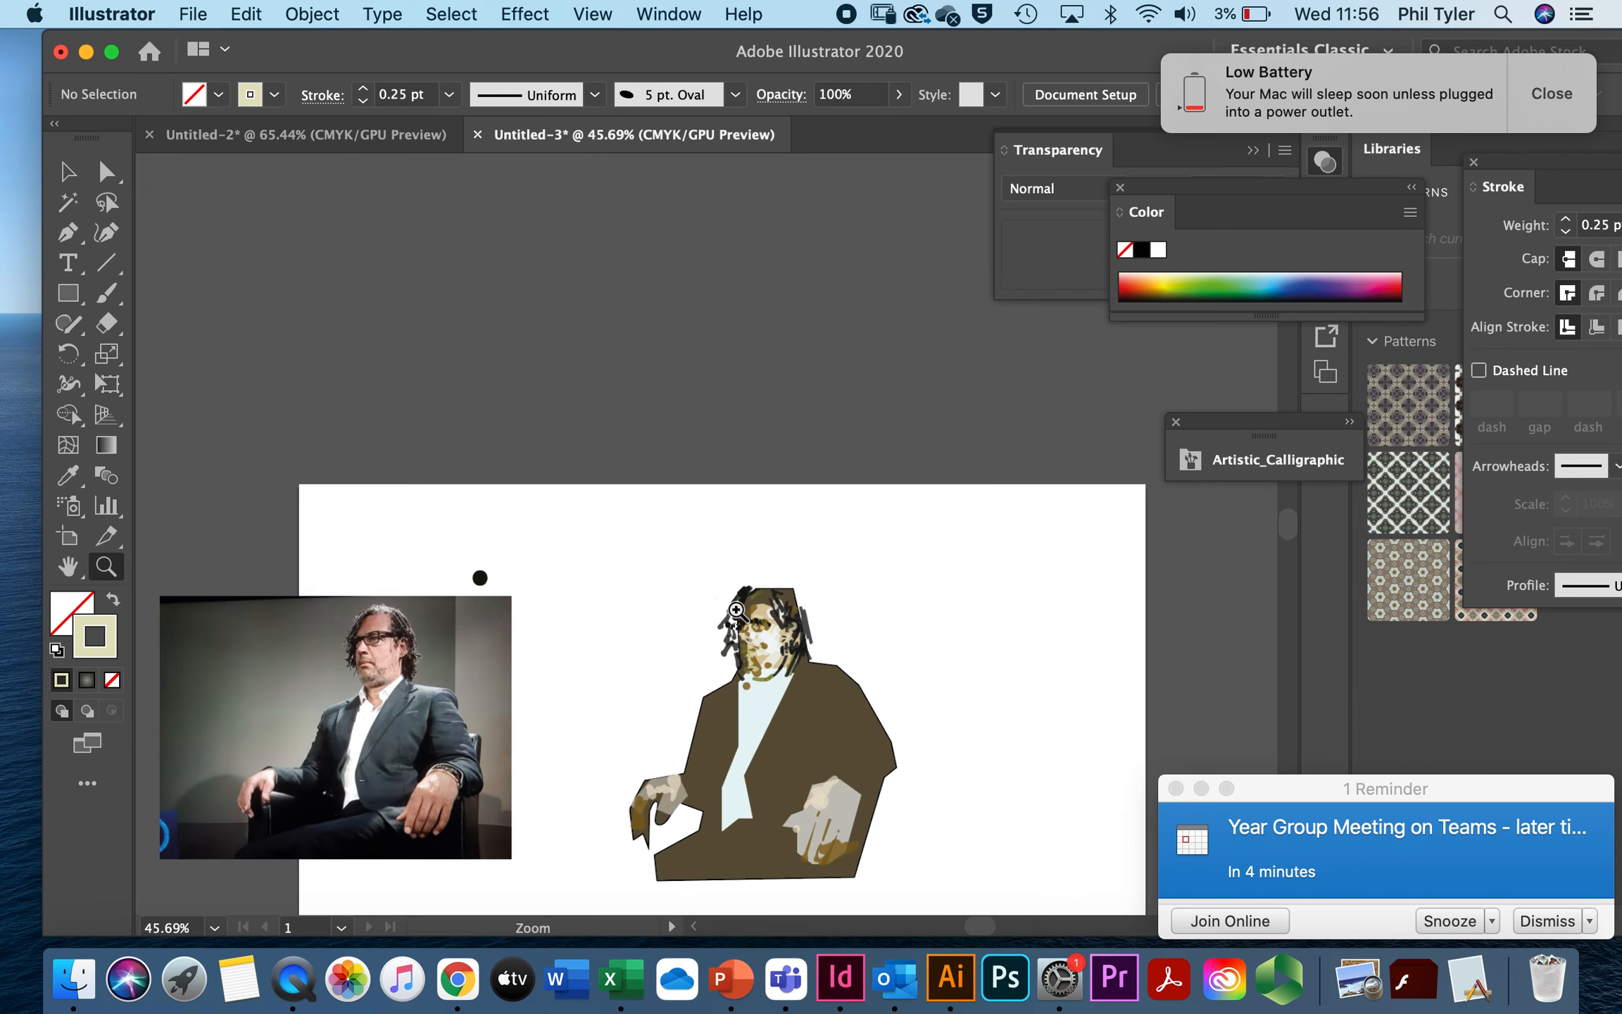
{"action": "scroll", "coordinate": [729, 505], "scroll_direction": "down", "scroll_amount": 3}
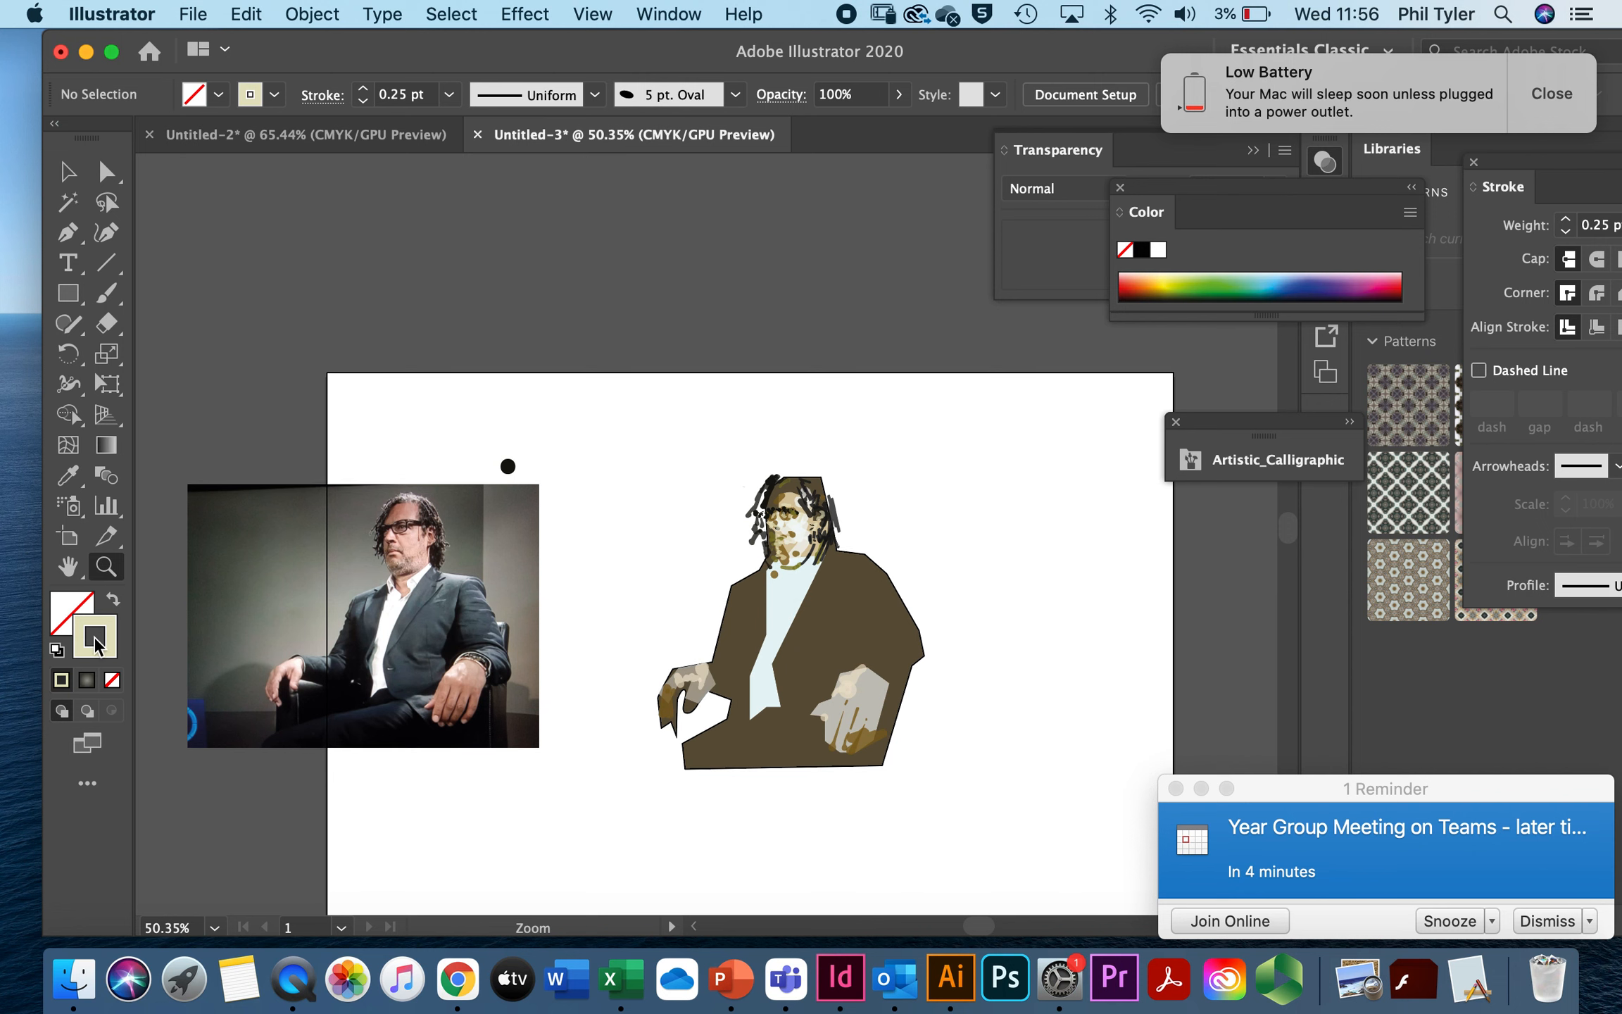
{"action": "double_click", "coordinate": [115, 641]}
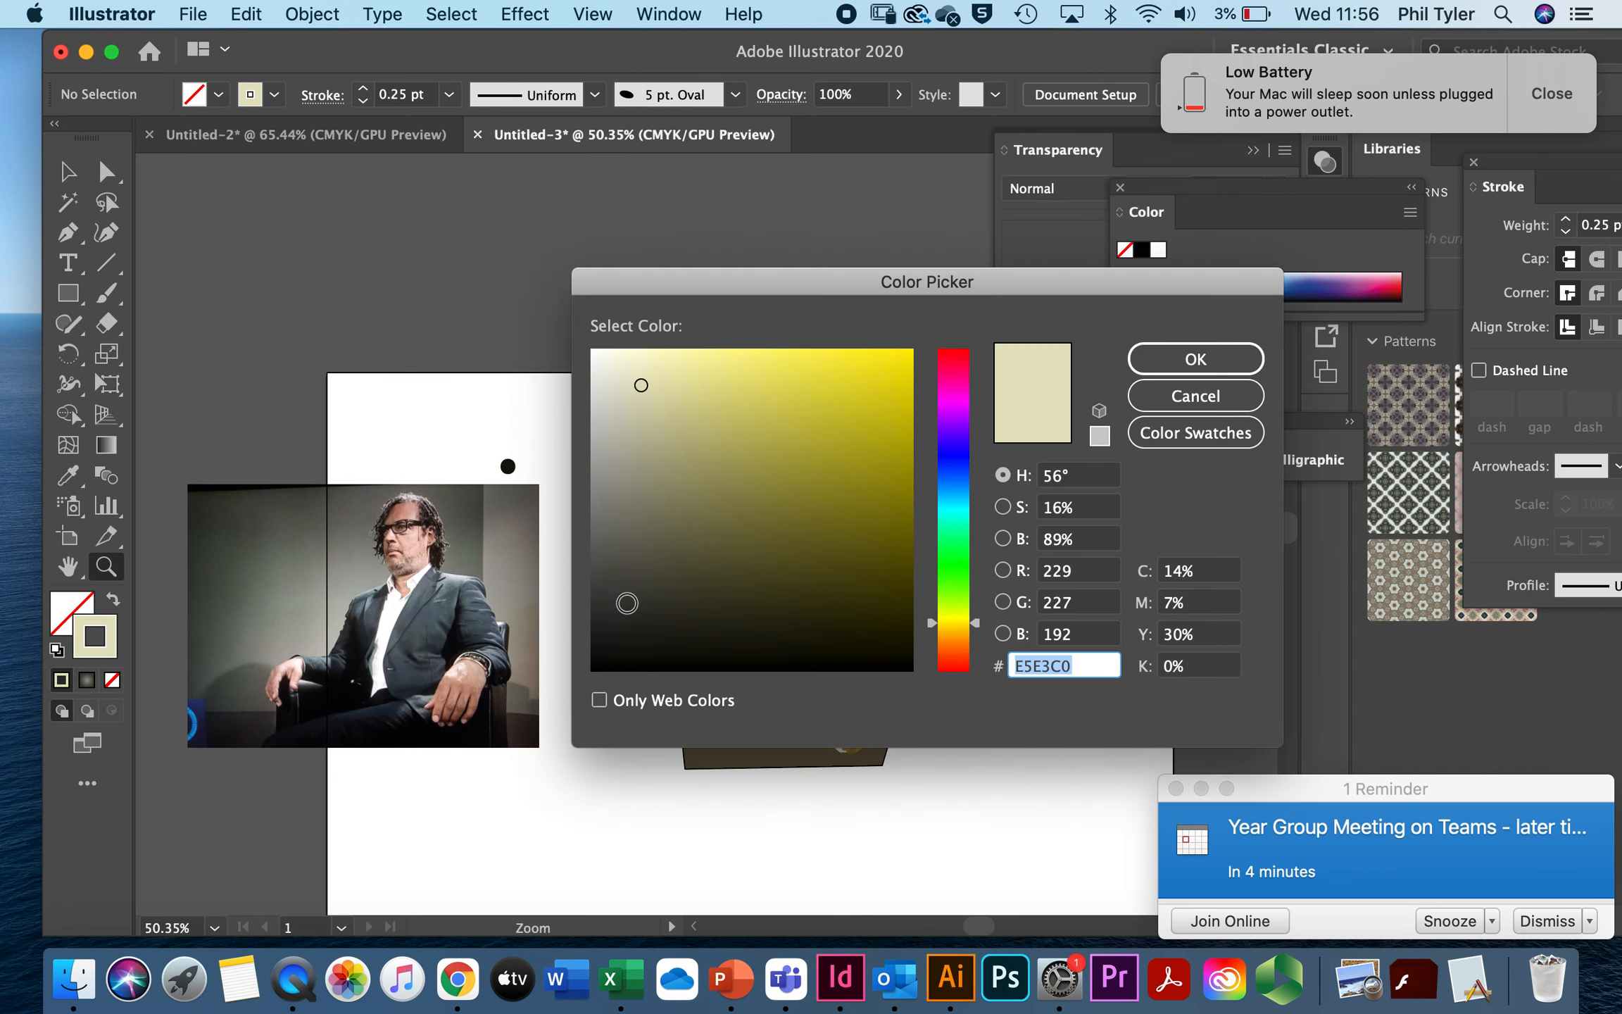
{"action": "left_click", "coordinate": [952, 488]}
{"action": "left_click", "coordinate": [1169, 359]}
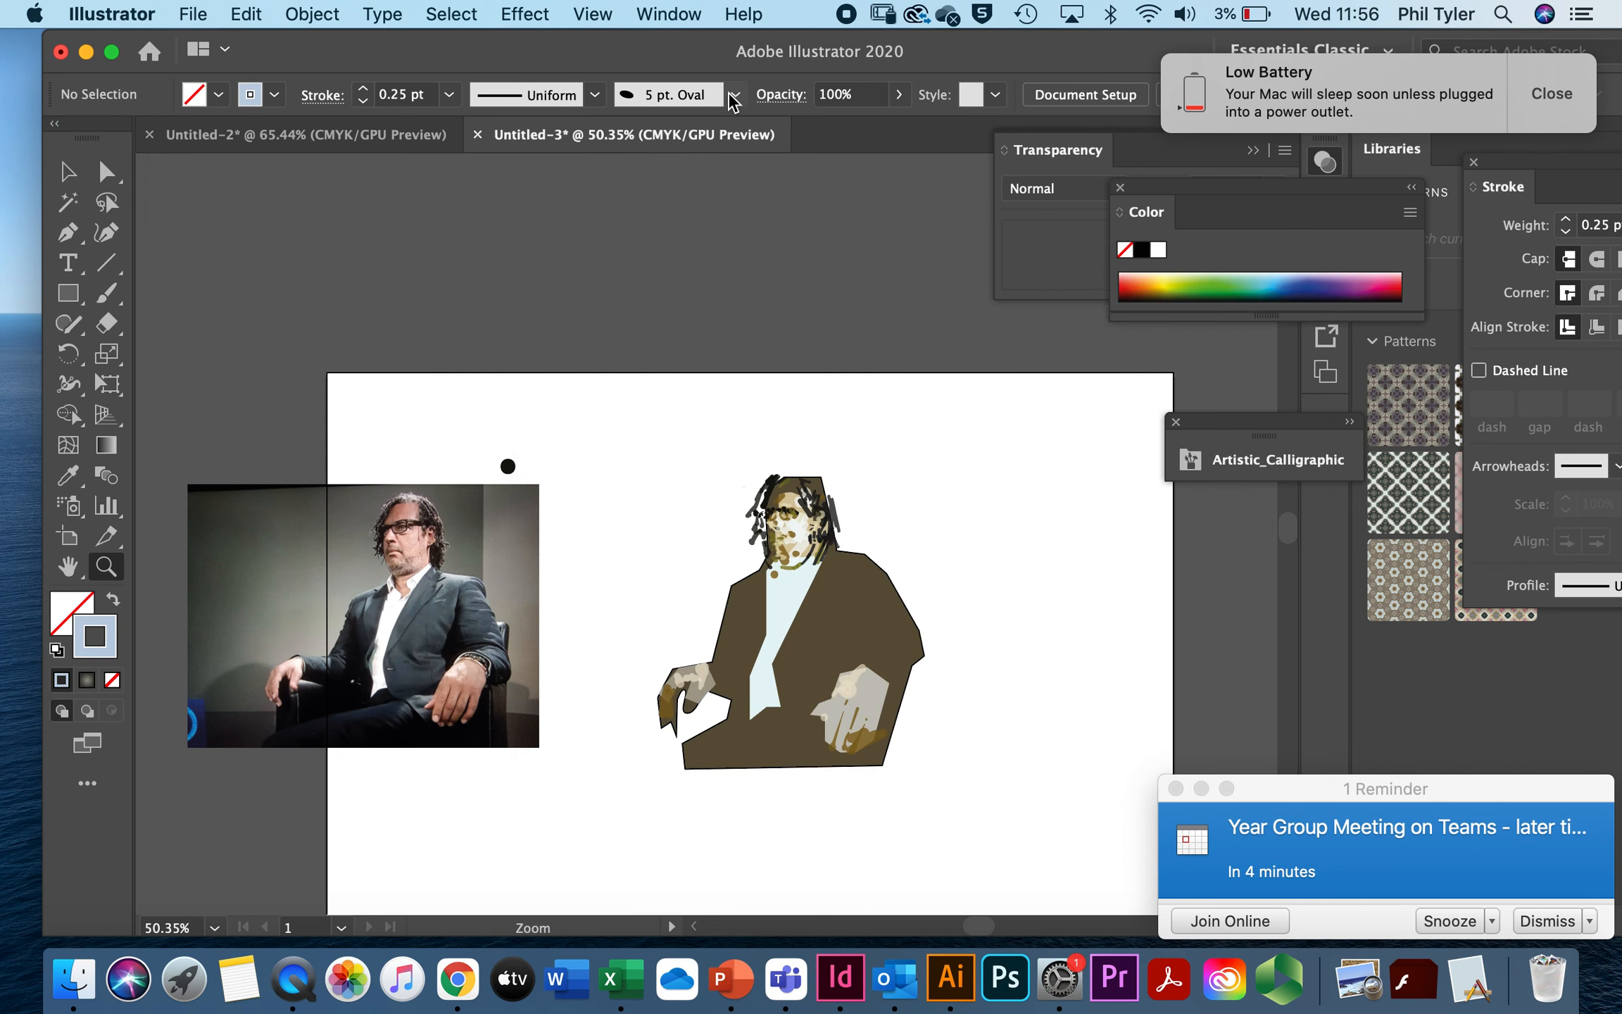
Step: Choose the rough charcoal-style brush and paint light blue Paintbrush strokes on the jacket sleeve beside the hand with the bent fingers
{"action": "left_click", "coordinate": [733, 96]}
{"action": "left_click", "coordinate": [633, 275]}
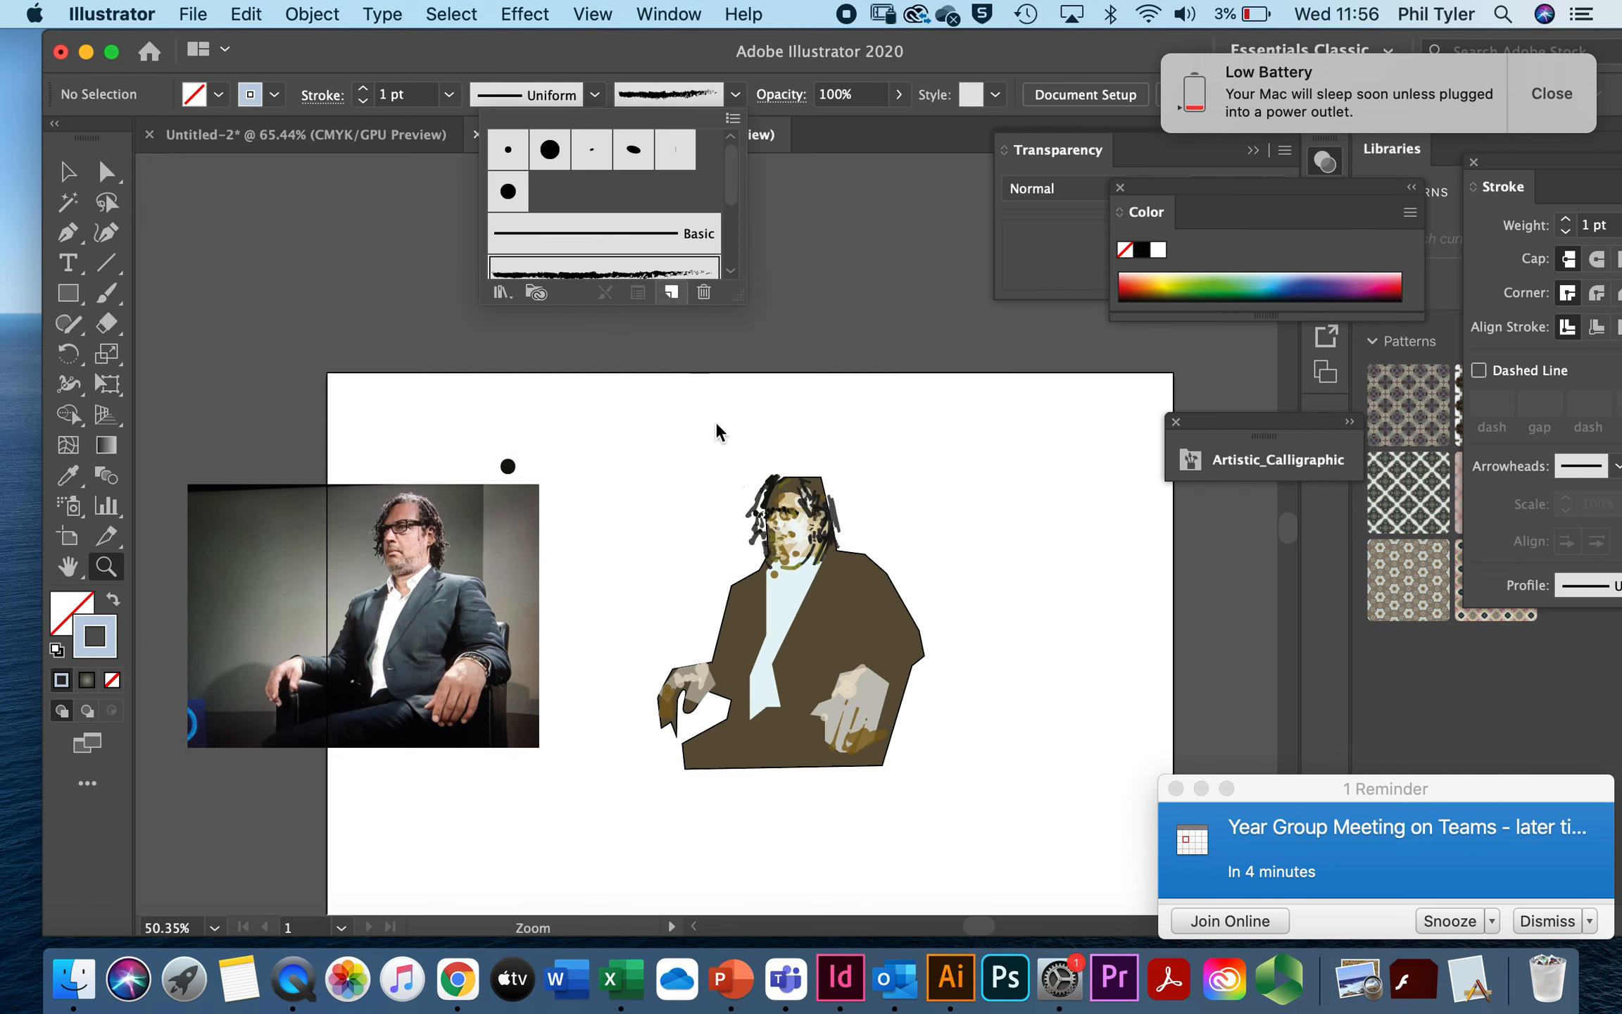
{"action": "left_click", "coordinate": [717, 660]}
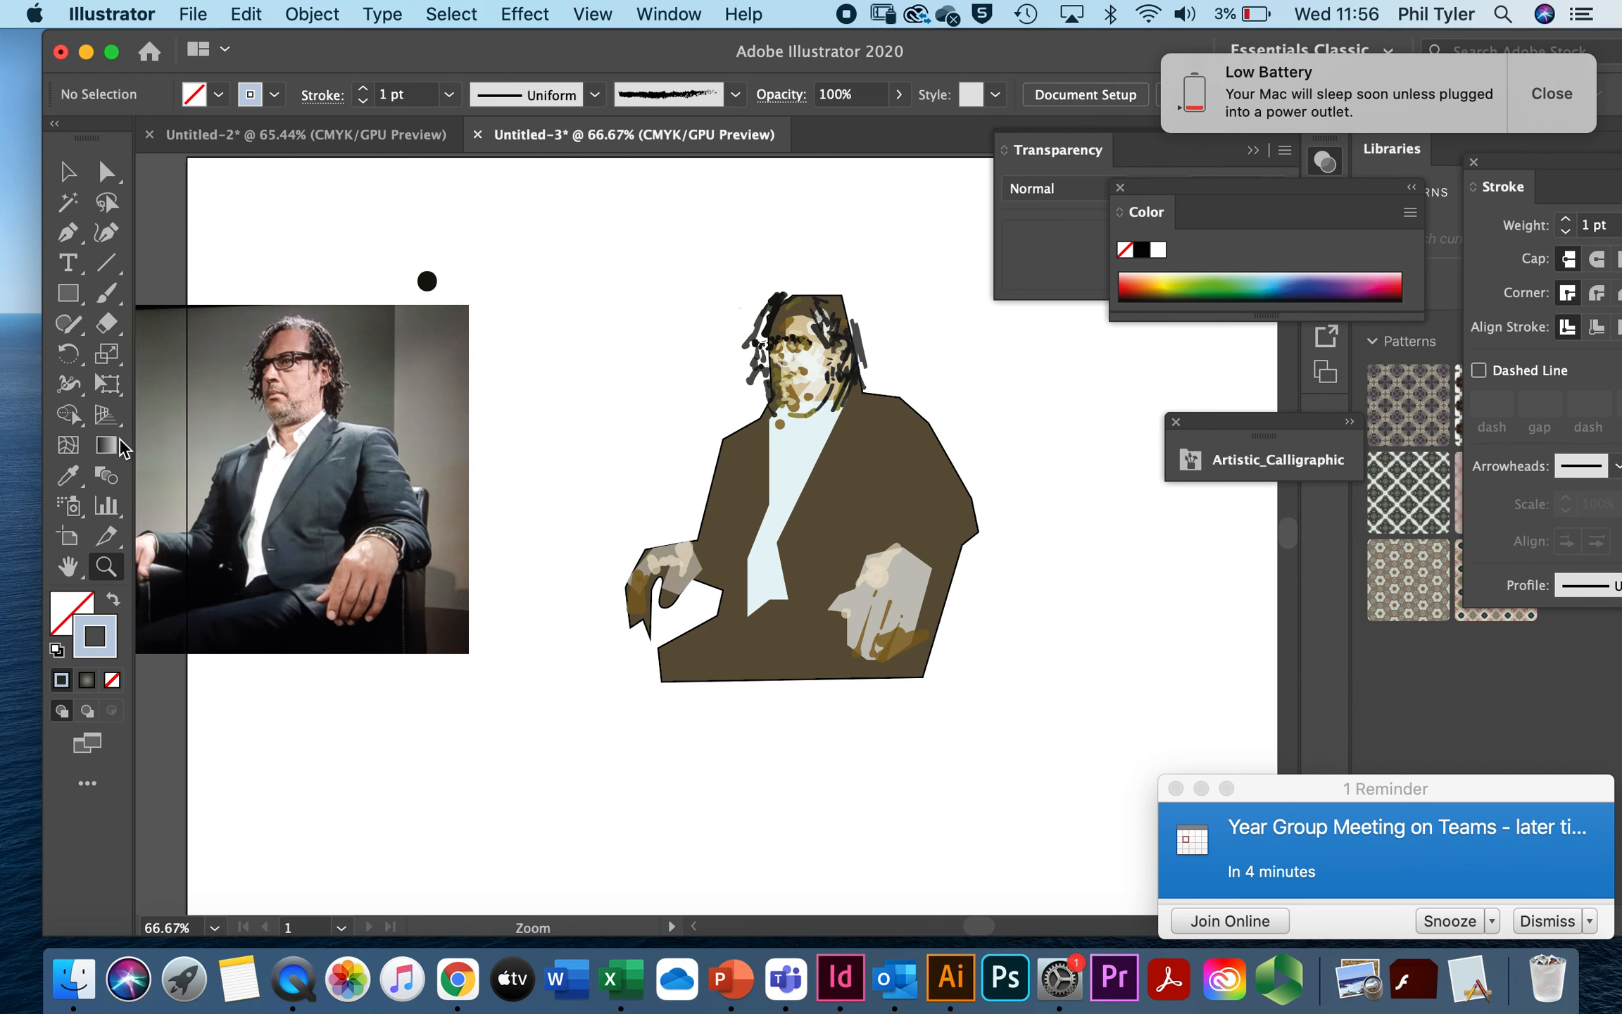
{"action": "left_click", "coordinate": [116, 287]}
{"action": "mouse_move", "coordinate": [691, 530]}
{"action": "left_mouse_down"}
{"action": "mouse_move", "coordinate": [707, 607]}
{"action": "mouse_move", "coordinate": [724, 600]}
{"action": "left_mouse_up"}
{"action": "left_click_drag", "start_coordinate": [739, 535], "coordinate": [728, 584]}
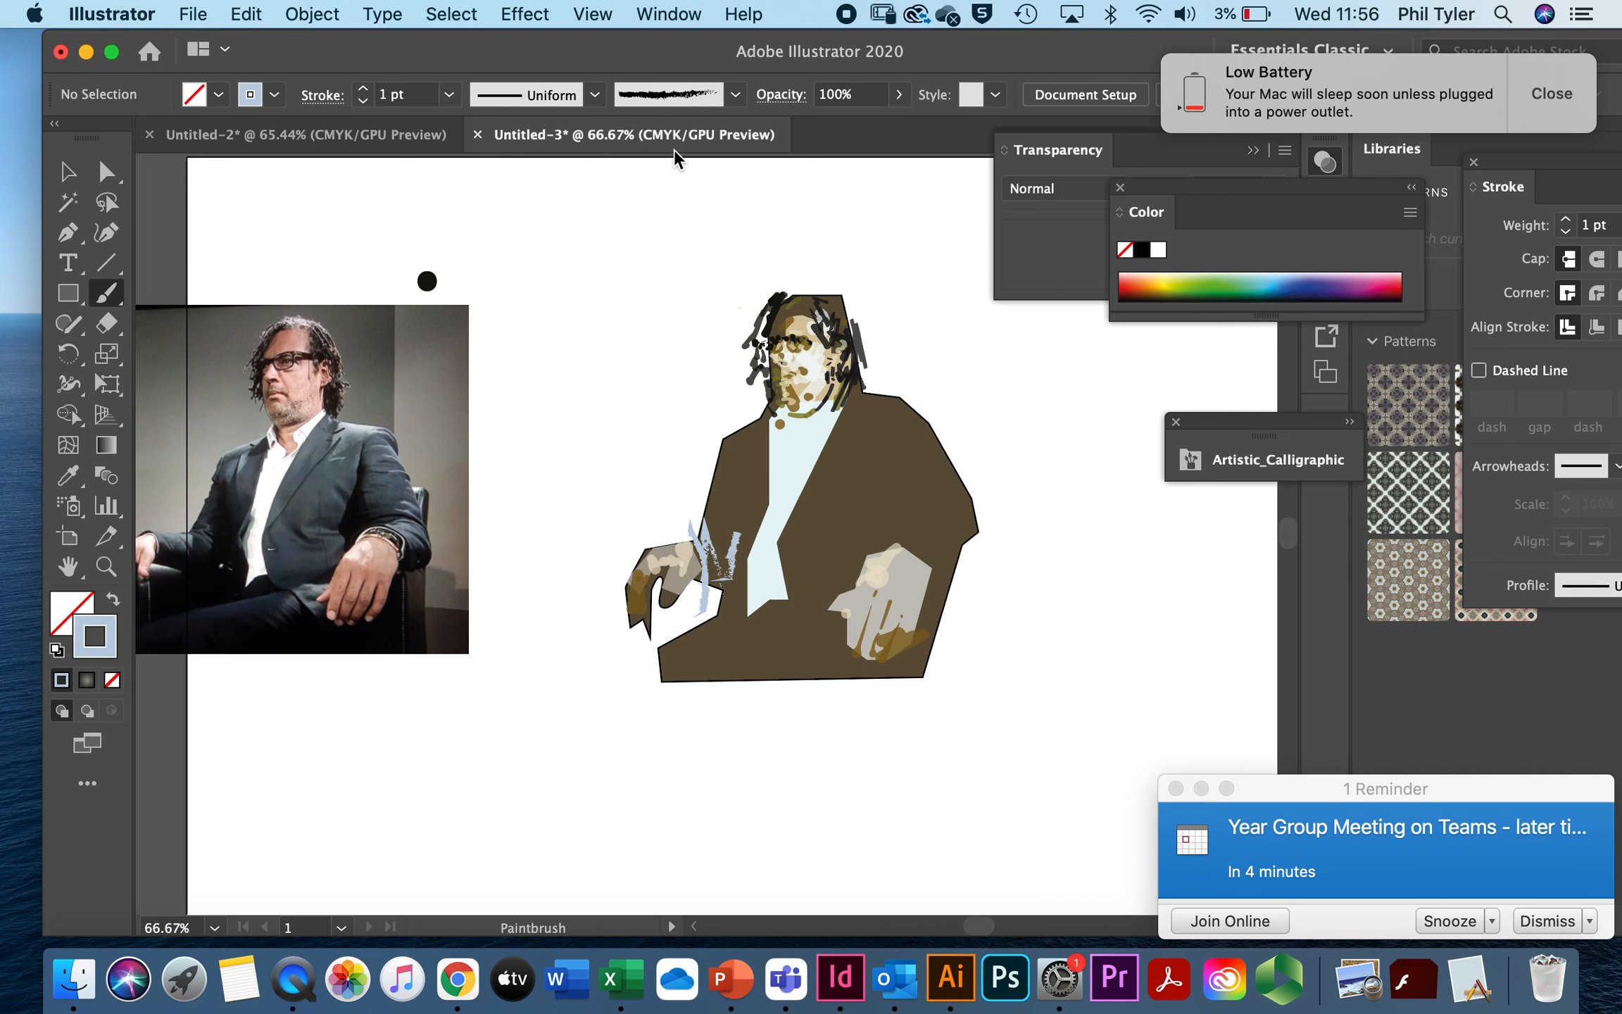
Step: Set the stroke colour to near-black navy 0B141C and paint shadow strokes down the jacket beside the bent hand and across the lap
{"action": "double_click", "coordinate": [104, 646]}
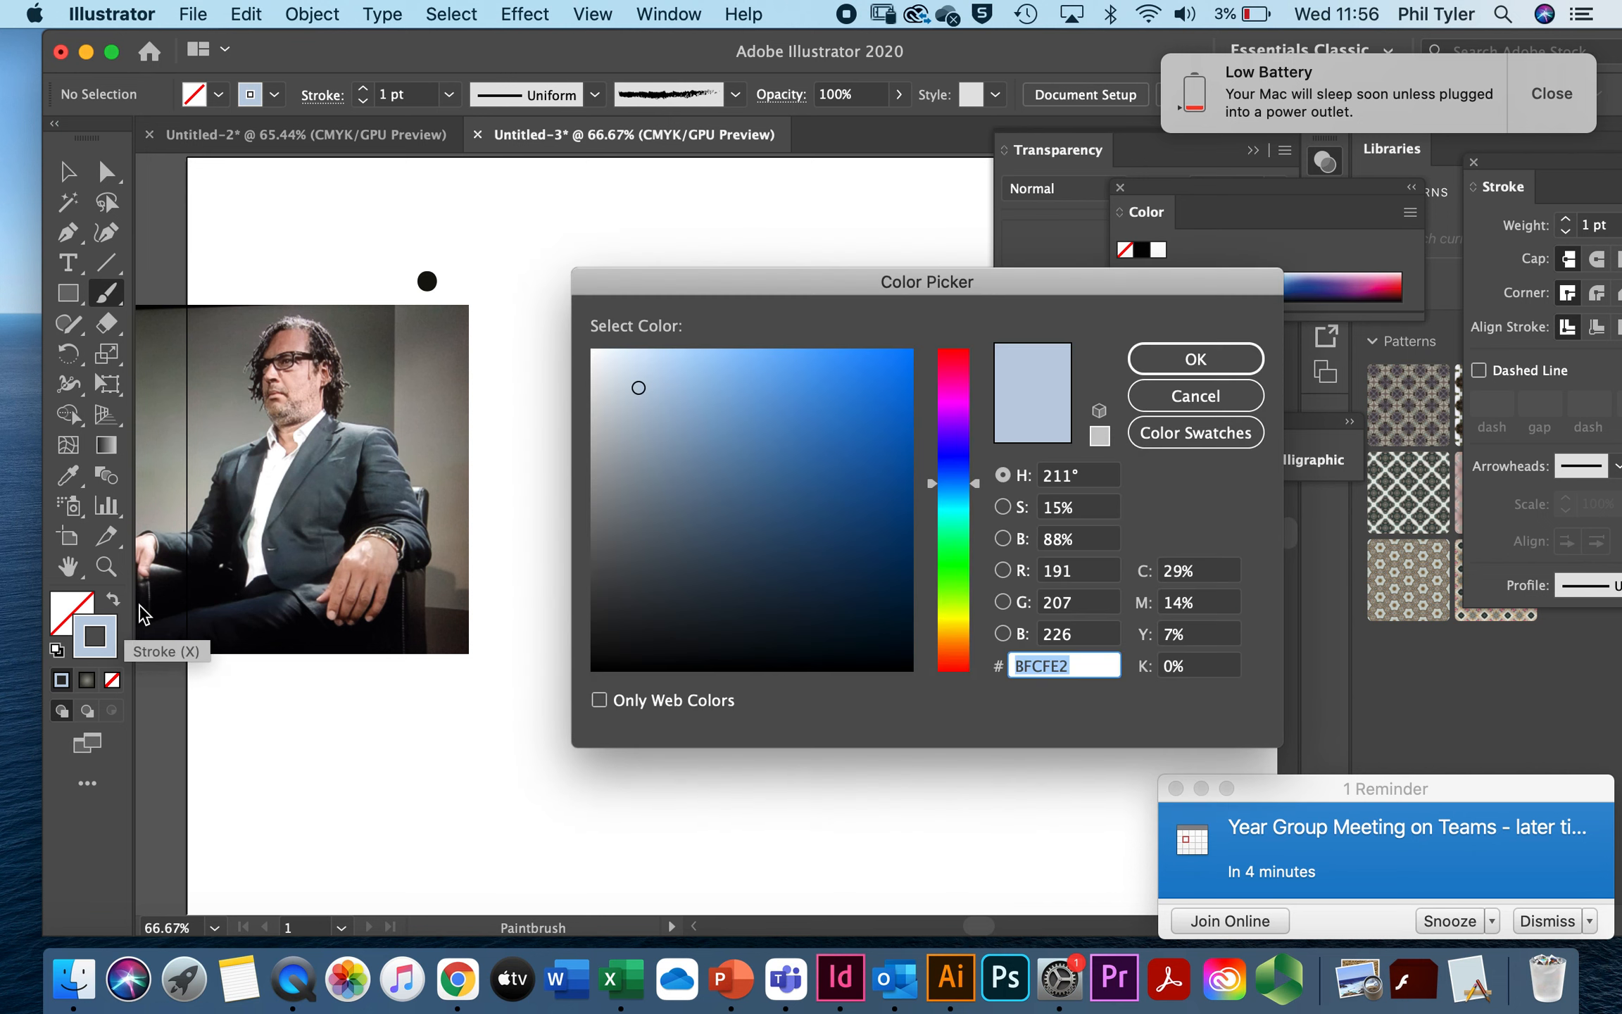
{"action": "left_click", "coordinate": [787, 640]}
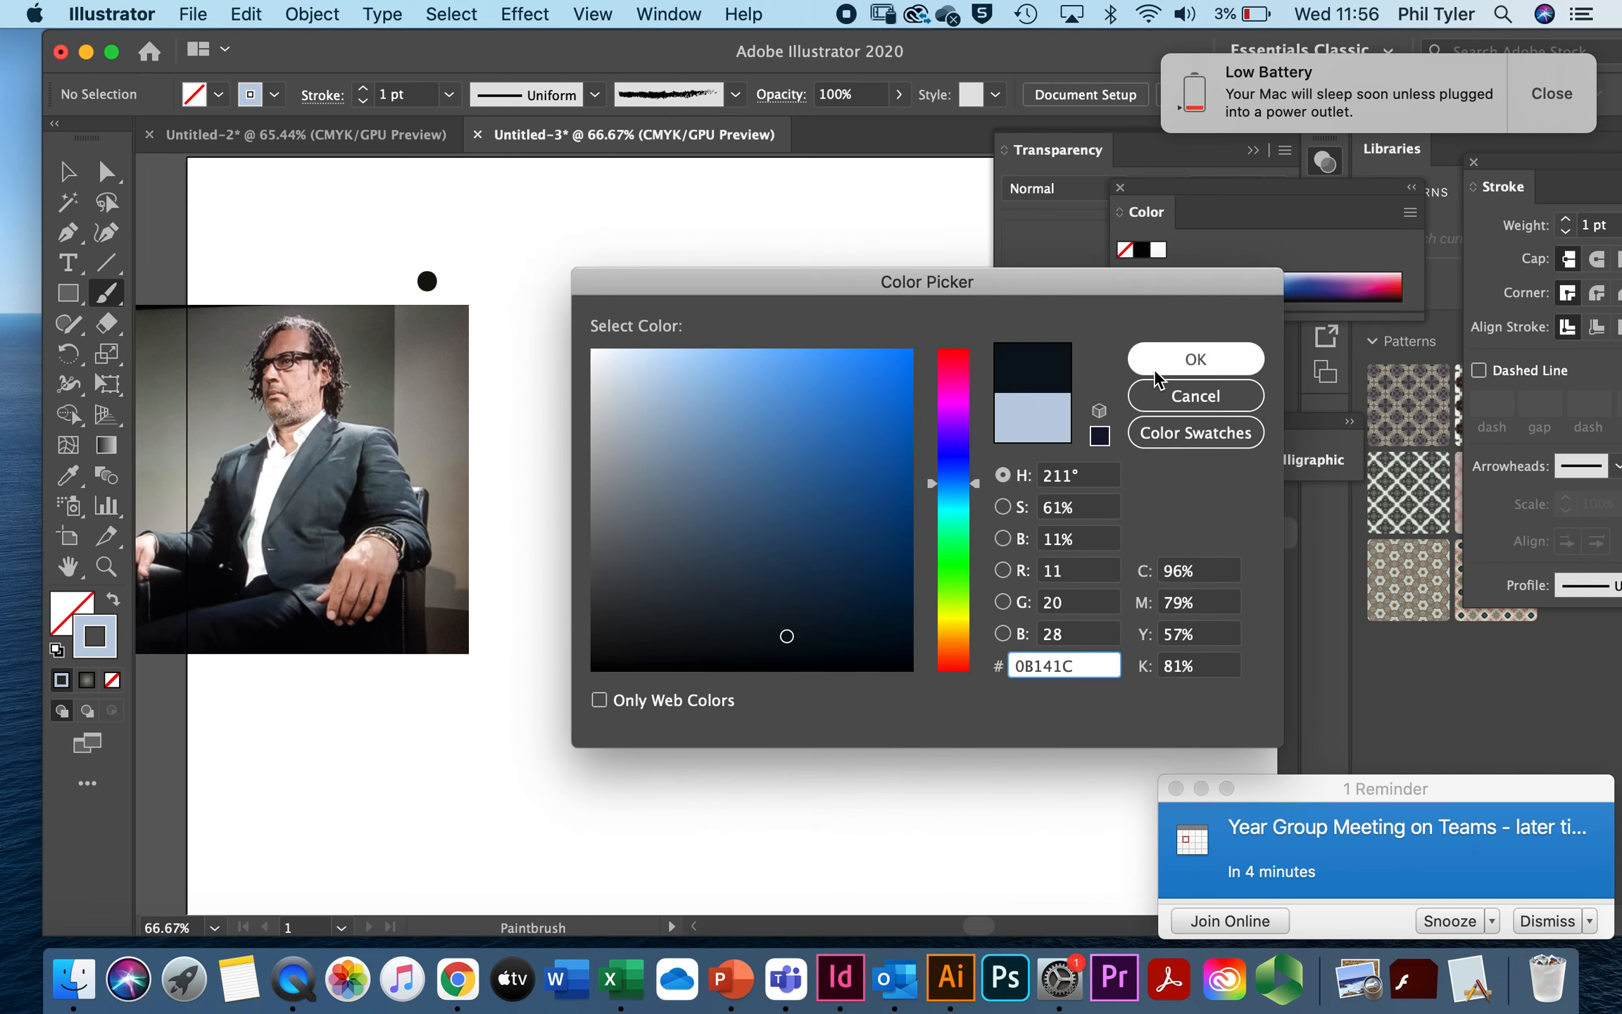
{"action": "left_click", "coordinate": [1147, 366]}
{"action": "left_click_drag", "start_coordinate": [730, 503], "coordinate": [734, 551]}
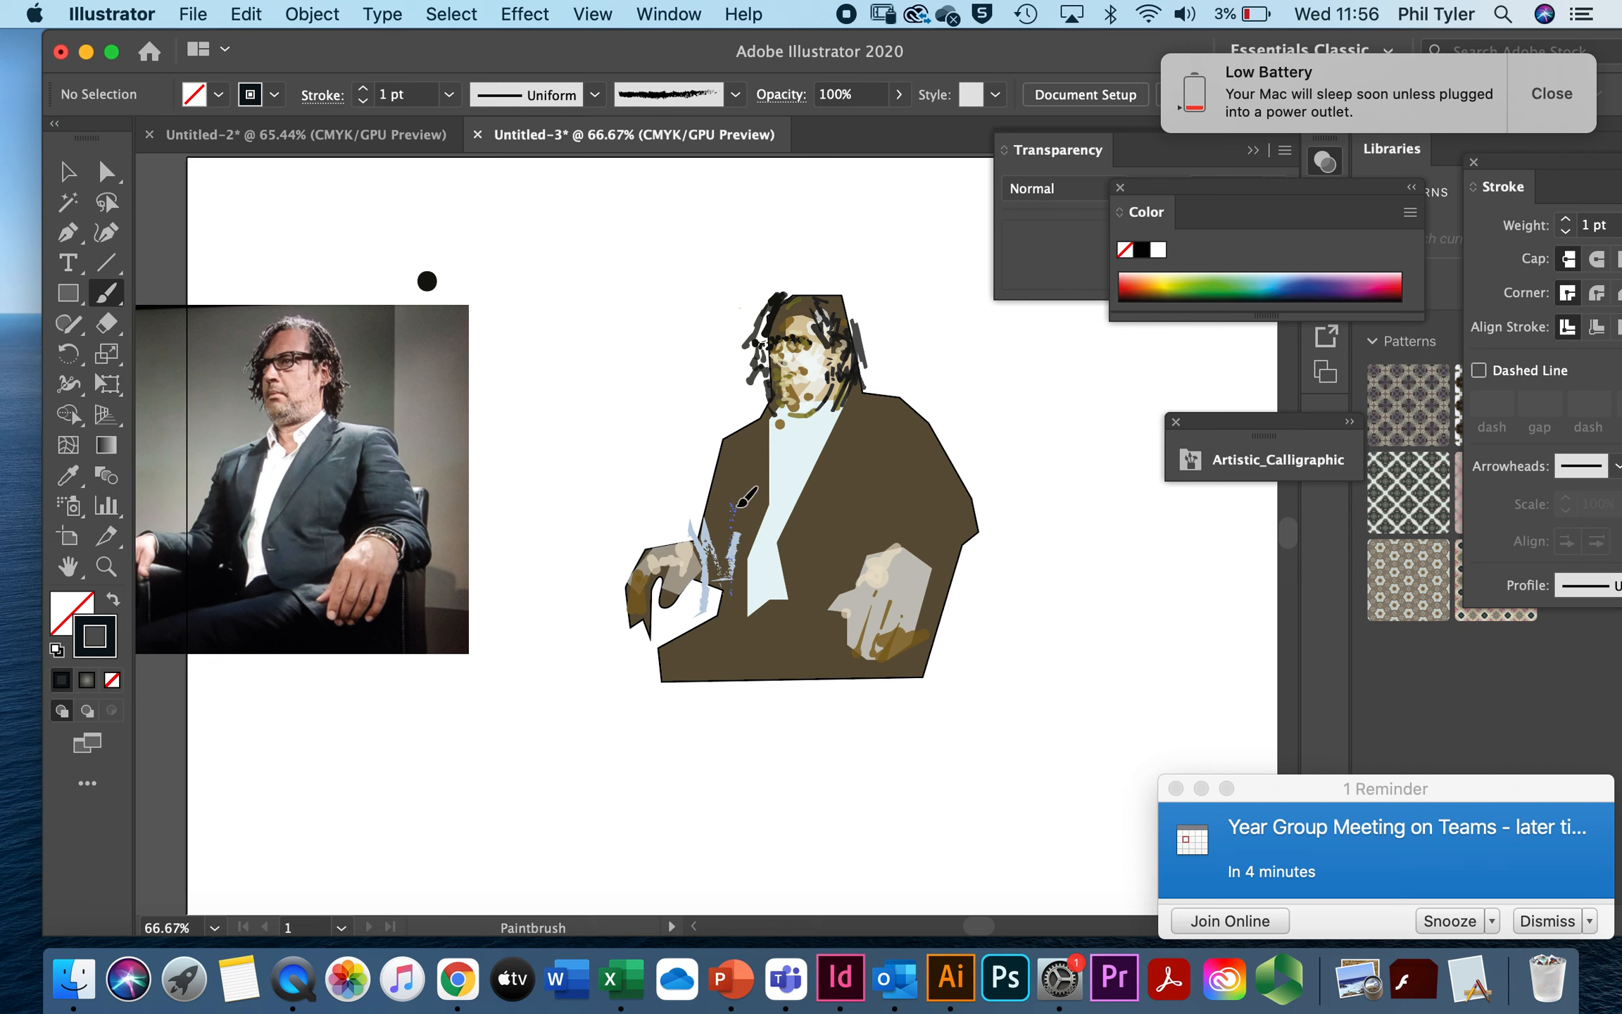
{"action": "left_click_drag", "start_coordinate": [725, 485], "coordinate": [715, 629]}
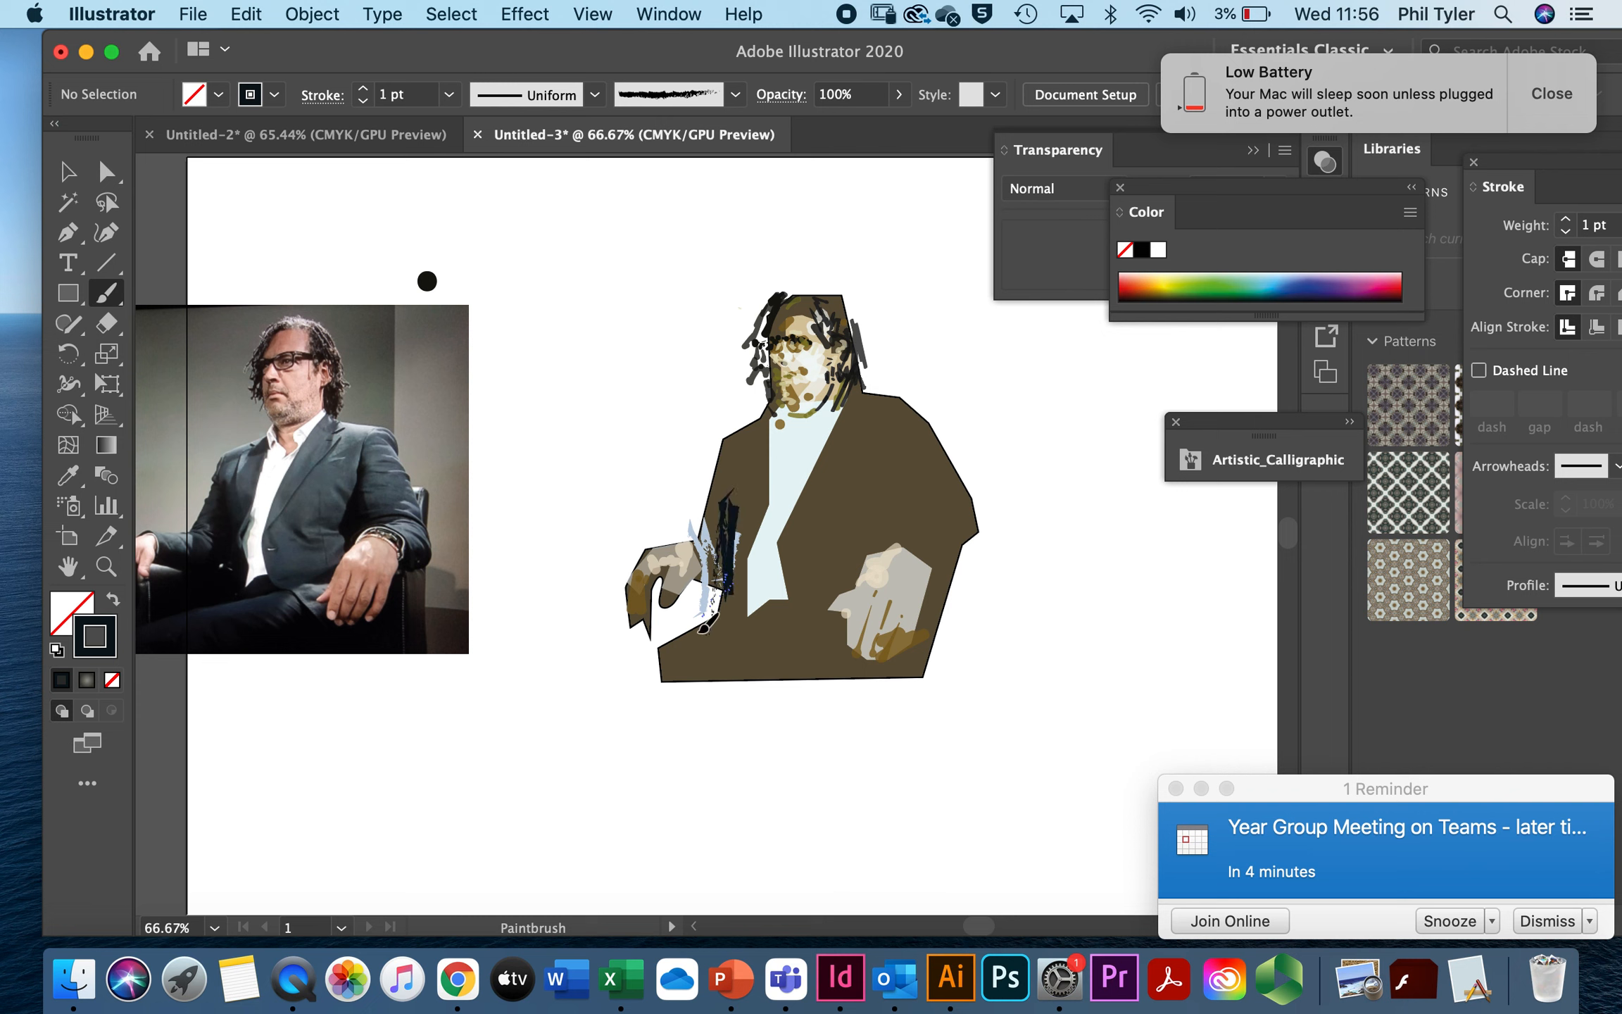
{"action": "left_click_drag", "start_coordinate": [814, 627], "coordinate": [809, 617]}
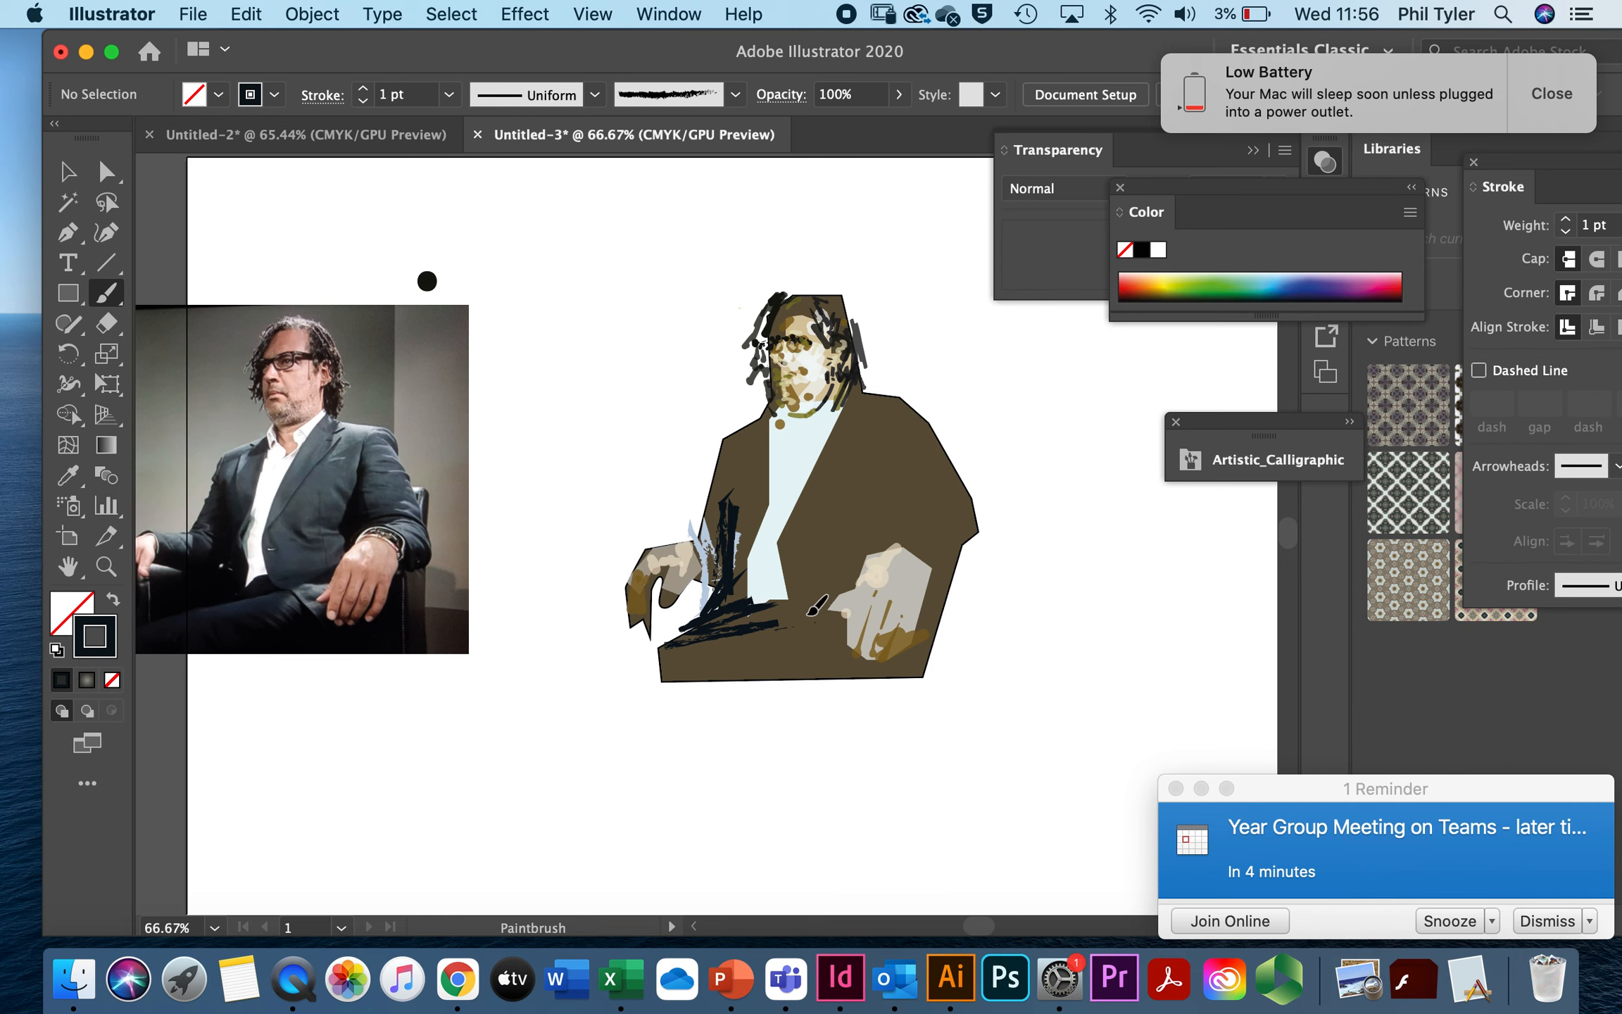
Step: Paint dark shadow strokes on the jacket front, the sleeve above the resting hand and around that hand
{"action": "left_click_drag", "start_coordinate": [814, 555], "coordinate": [822, 531]}
{"action": "left_click_drag", "start_coordinate": [854, 539], "coordinate": [874, 537]}
{"action": "mouse_move", "coordinate": [899, 467]}
{"action": "left_mouse_down"}
{"action": "mouse_move", "coordinate": [874, 532]}
{"action": "mouse_move", "coordinate": [885, 485]}
{"action": "left_mouse_up"}
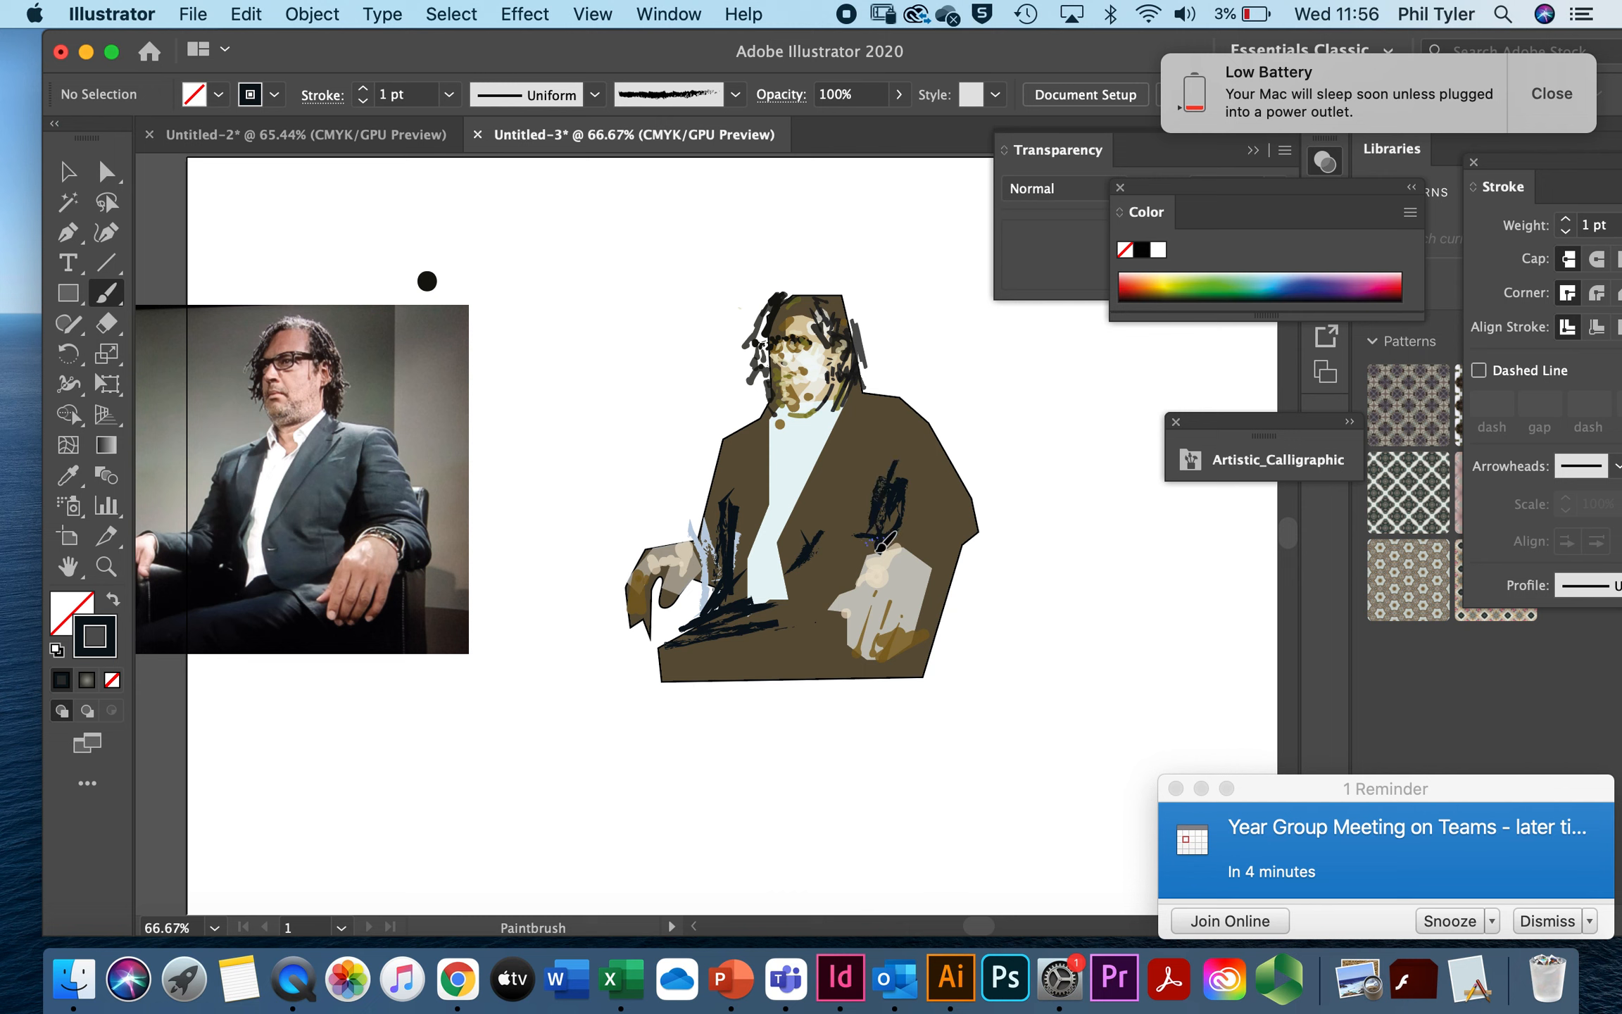
{"action": "mouse_move", "coordinate": [875, 564]}
{"action": "left_mouse_down"}
{"action": "mouse_move", "coordinate": [930, 584]}
{"action": "mouse_move", "coordinate": [927, 619]}
{"action": "mouse_move", "coordinate": [946, 572]}
{"action": "left_mouse_up"}
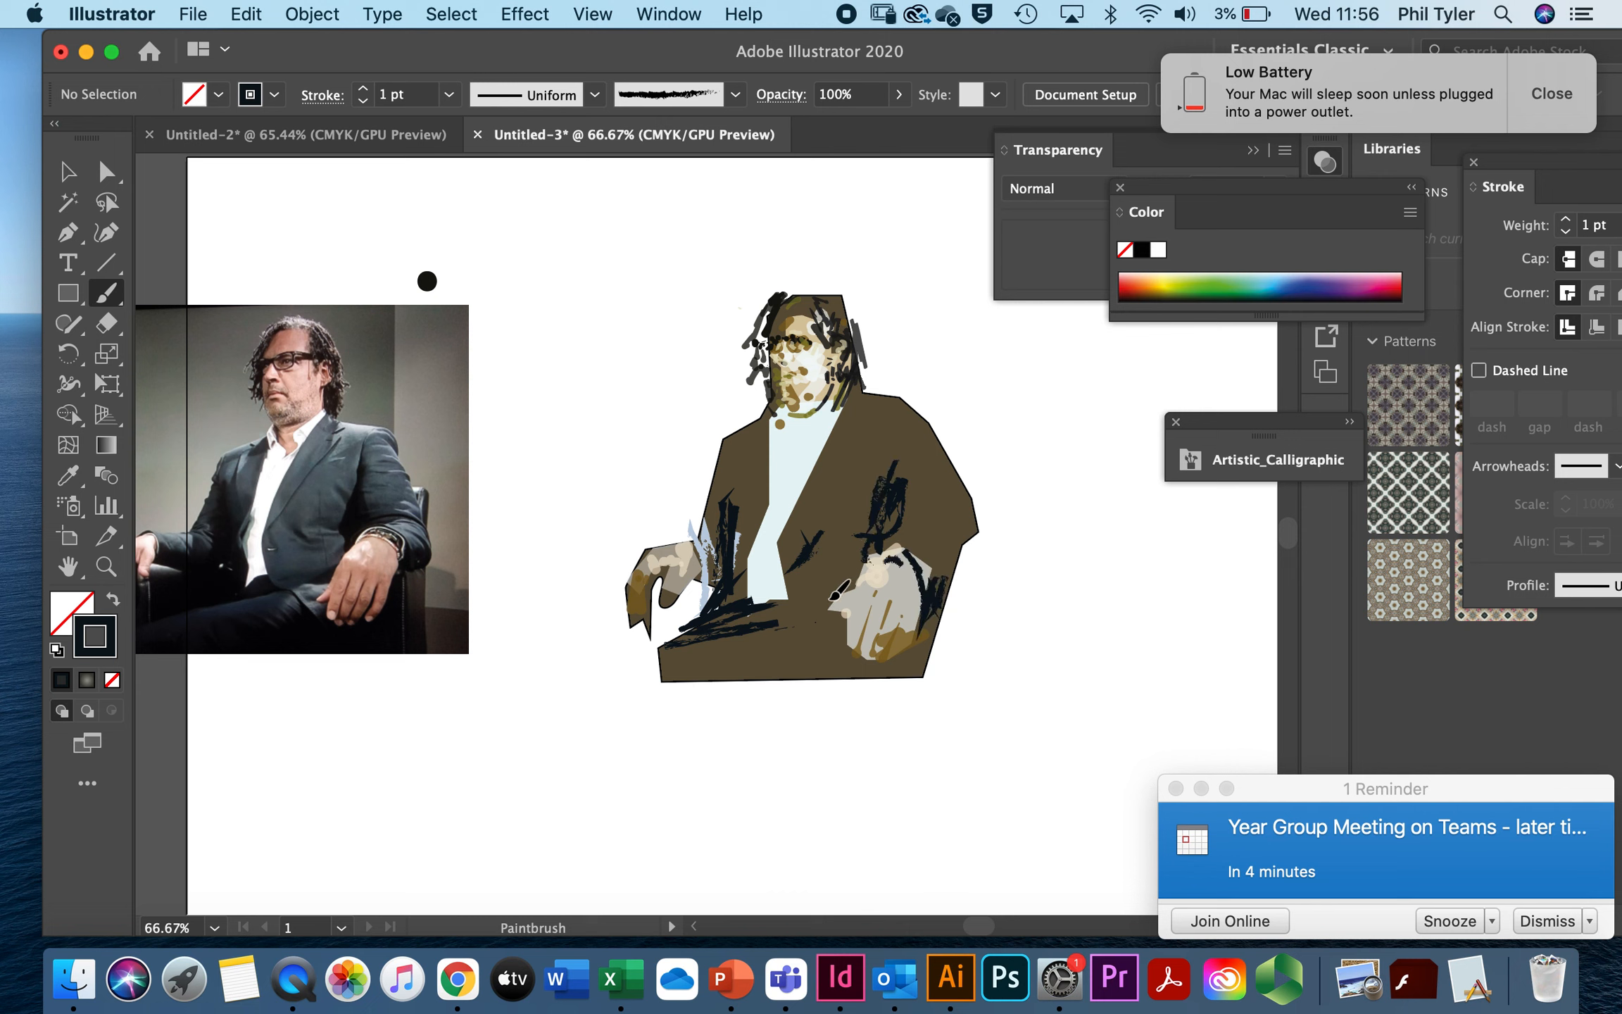
{"action": "left_click_drag", "start_coordinate": [801, 603], "coordinate": [804, 600]}
Step: Paint dark strokes on the shoulder, along the shirt collar and neck, and over the top of the hair
{"action": "mouse_move", "coordinate": [726, 447]}
{"action": "left_mouse_down"}
{"action": "mouse_move", "coordinate": [722, 432]}
{"action": "mouse_move", "coordinate": [805, 420]}
{"action": "left_mouse_up"}
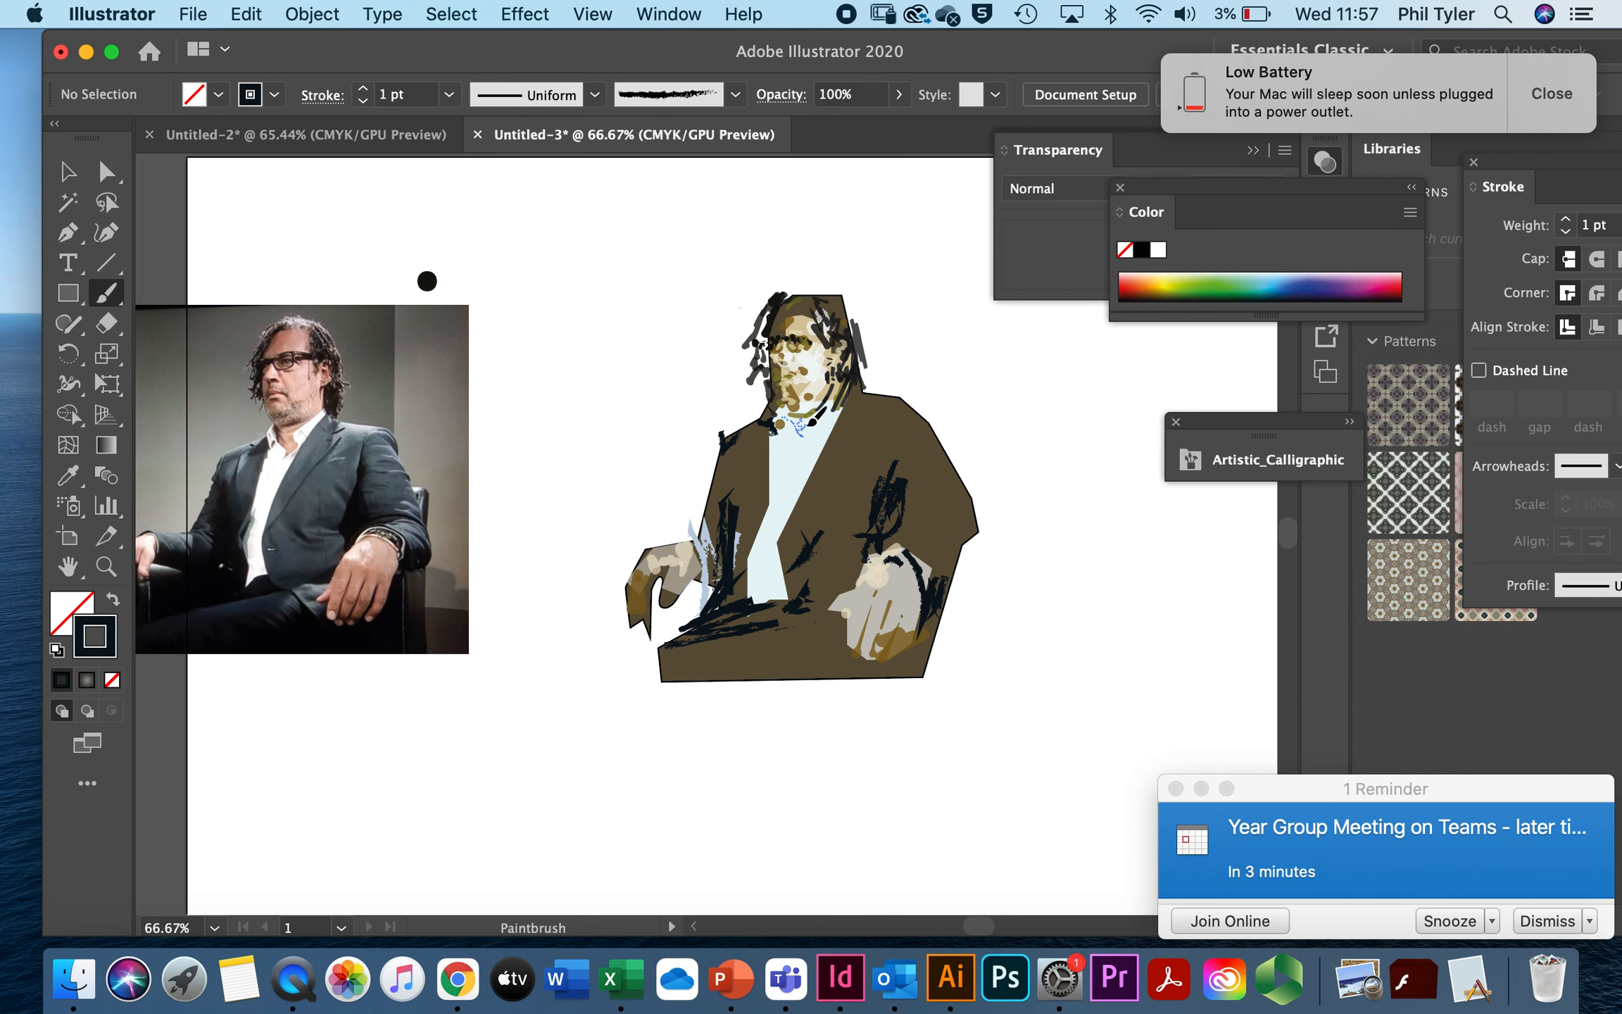
{"action": "left_click_drag", "start_coordinate": [825, 410], "coordinate": [821, 414]}
{"action": "mouse_move", "coordinate": [835, 287]}
{"action": "left_mouse_down"}
{"action": "mouse_move", "coordinate": [838, 321]}
{"action": "mouse_move", "coordinate": [775, 311]}
{"action": "mouse_move", "coordinate": [754, 337]}
{"action": "mouse_move", "coordinate": [765, 312]}
{"action": "mouse_move", "coordinate": [763, 355]}
{"action": "mouse_move", "coordinate": [777, 310]}
{"action": "mouse_move", "coordinate": [813, 319]}
{"action": "mouse_move", "coordinate": [818, 370]}
{"action": "mouse_move", "coordinate": [789, 415]}
{"action": "left_mouse_up"}
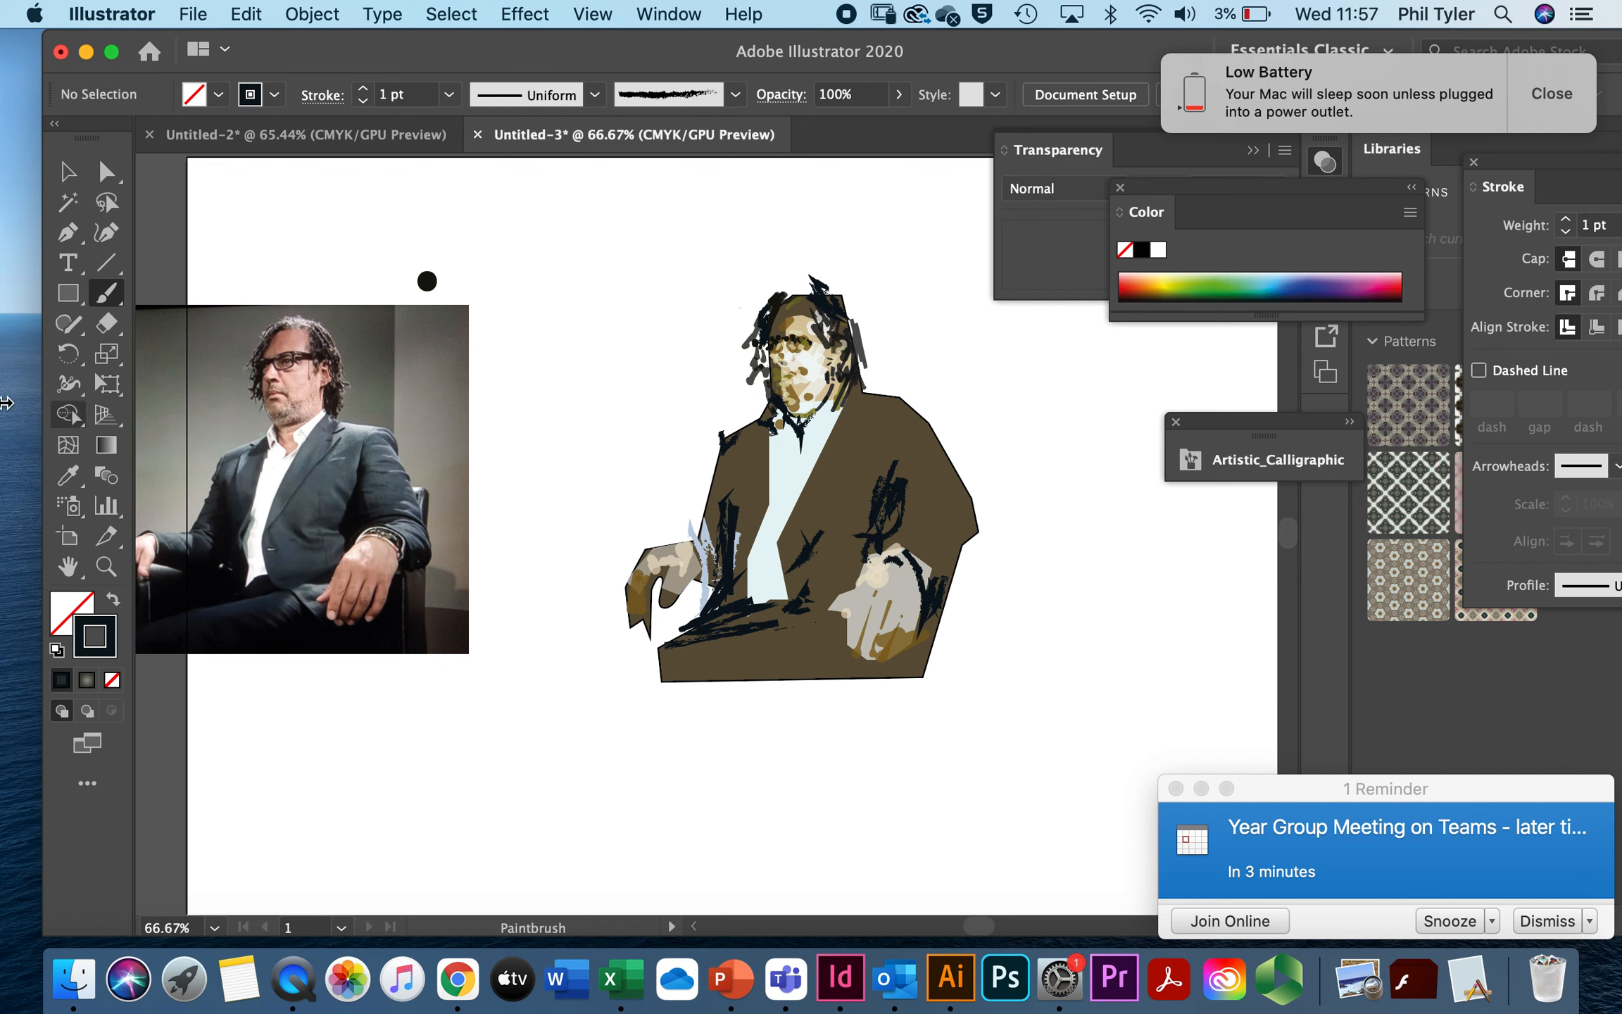
Step: Draw a large rectangle covering the whole portrait figure and fill it with blue-grey 777F87
{"action": "left_click", "coordinate": [67, 293]}
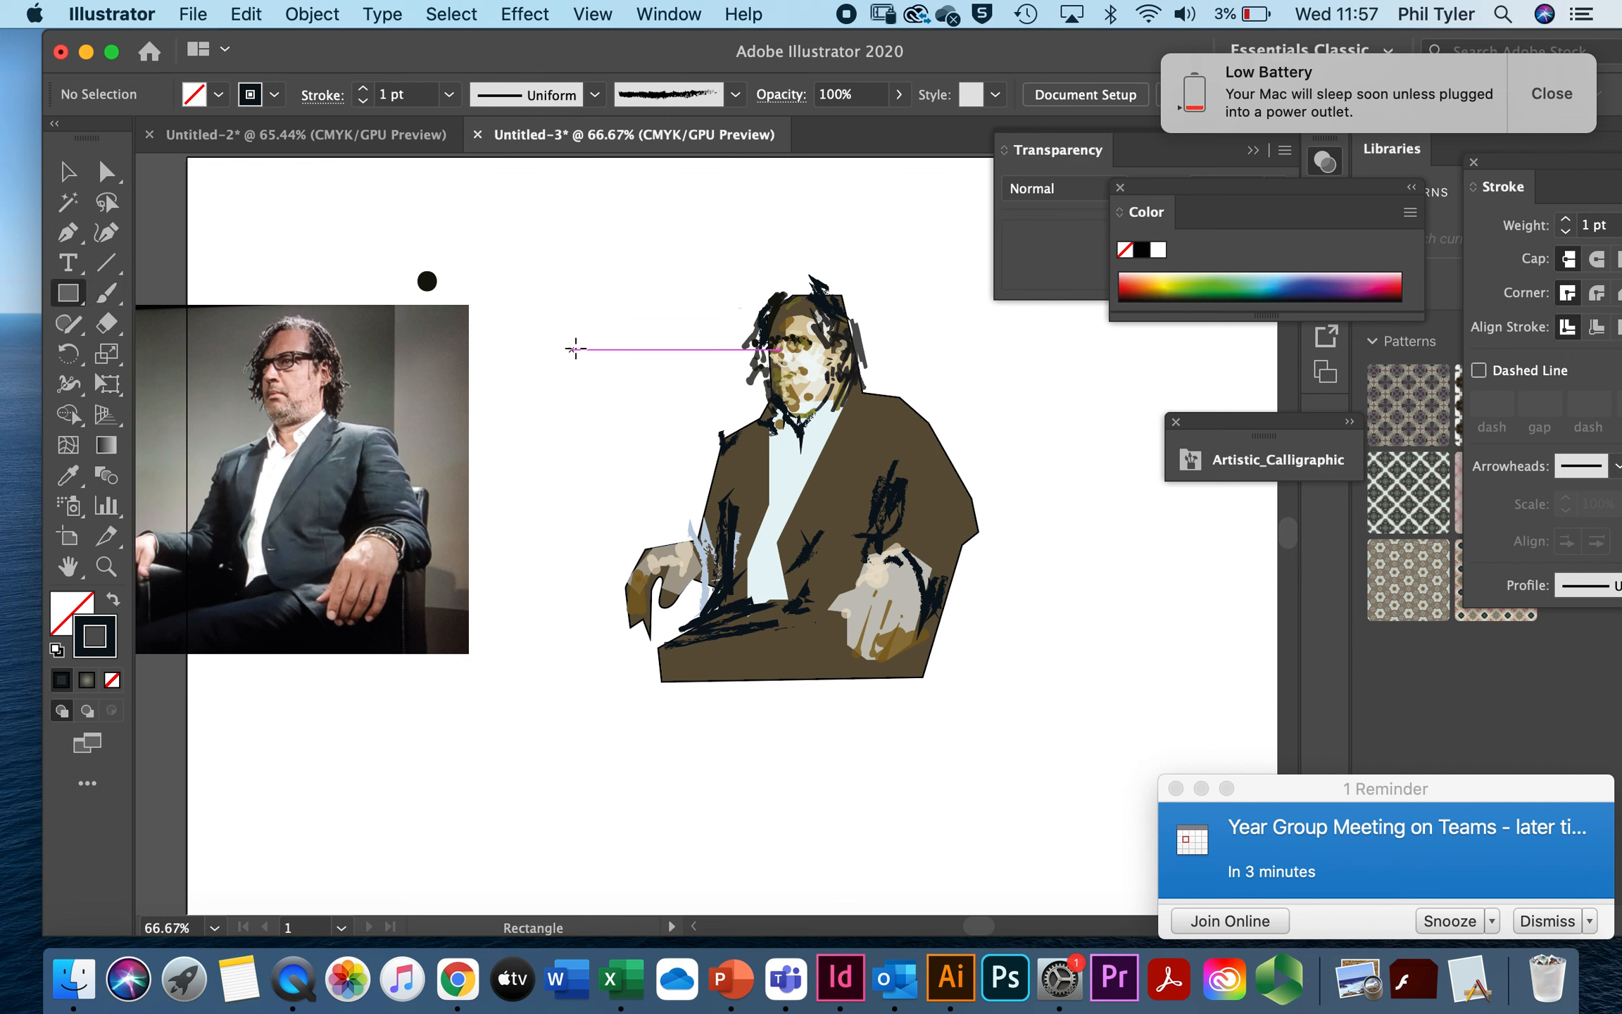
{"action": "left_click_drag", "start_coordinate": [555, 237], "coordinate": [1104, 681]}
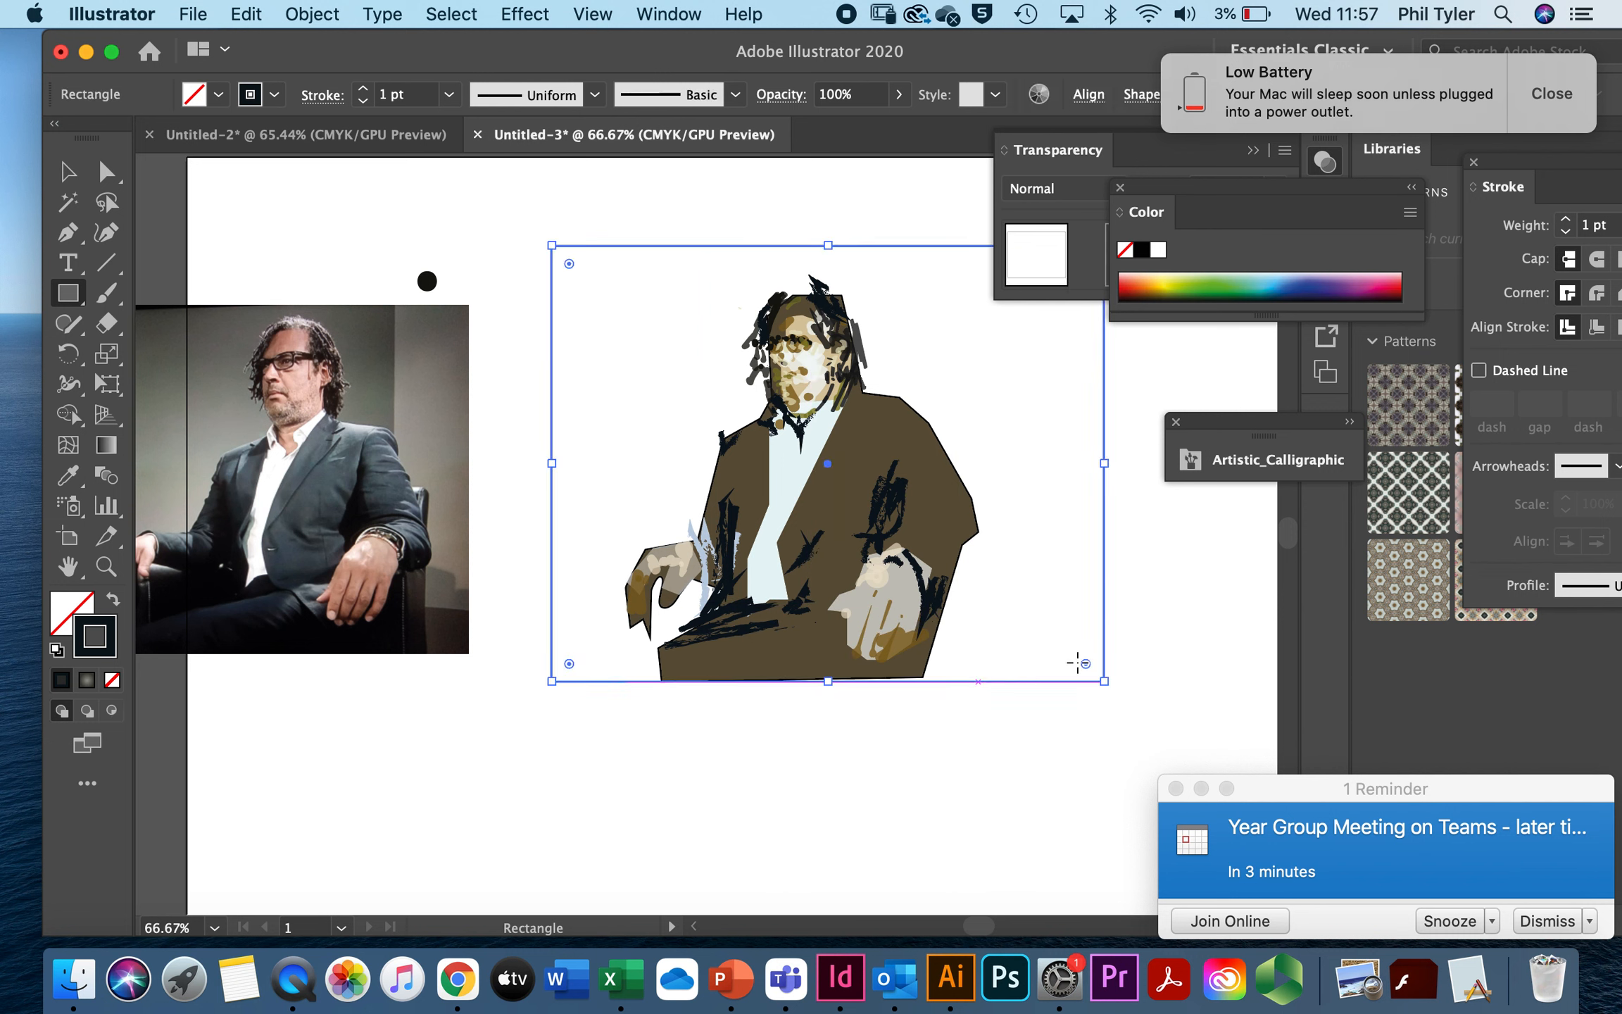
{"action": "double_click", "coordinate": [74, 609]}
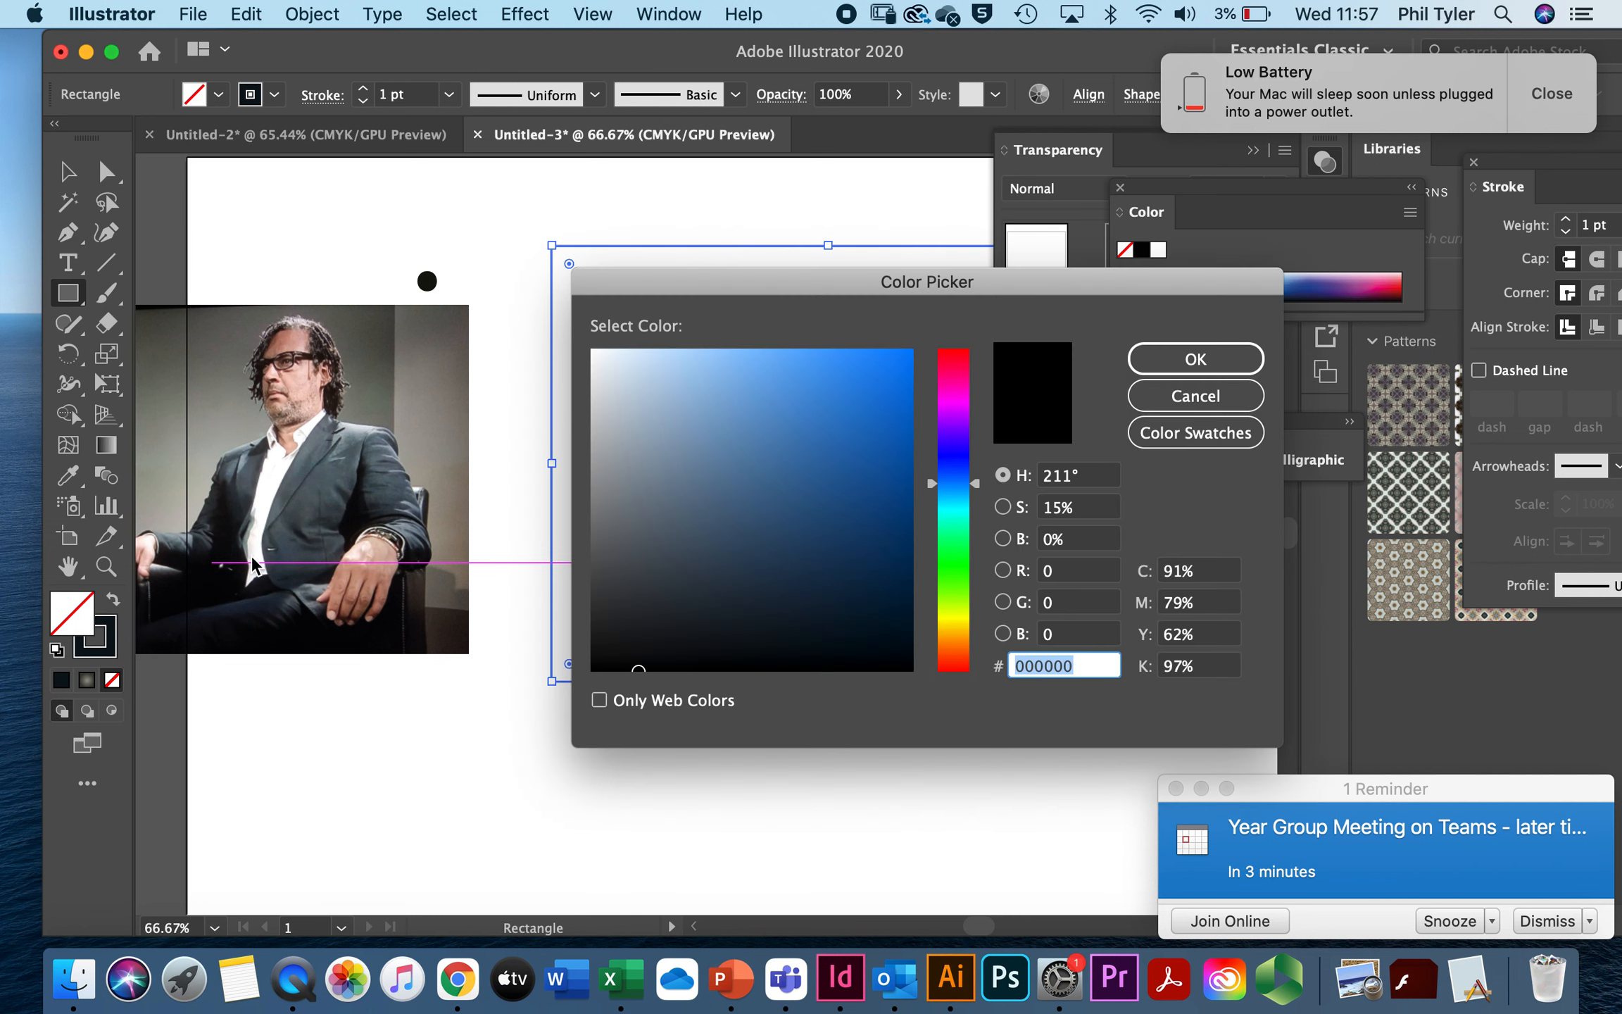
{"action": "left_click", "coordinate": [628, 500]}
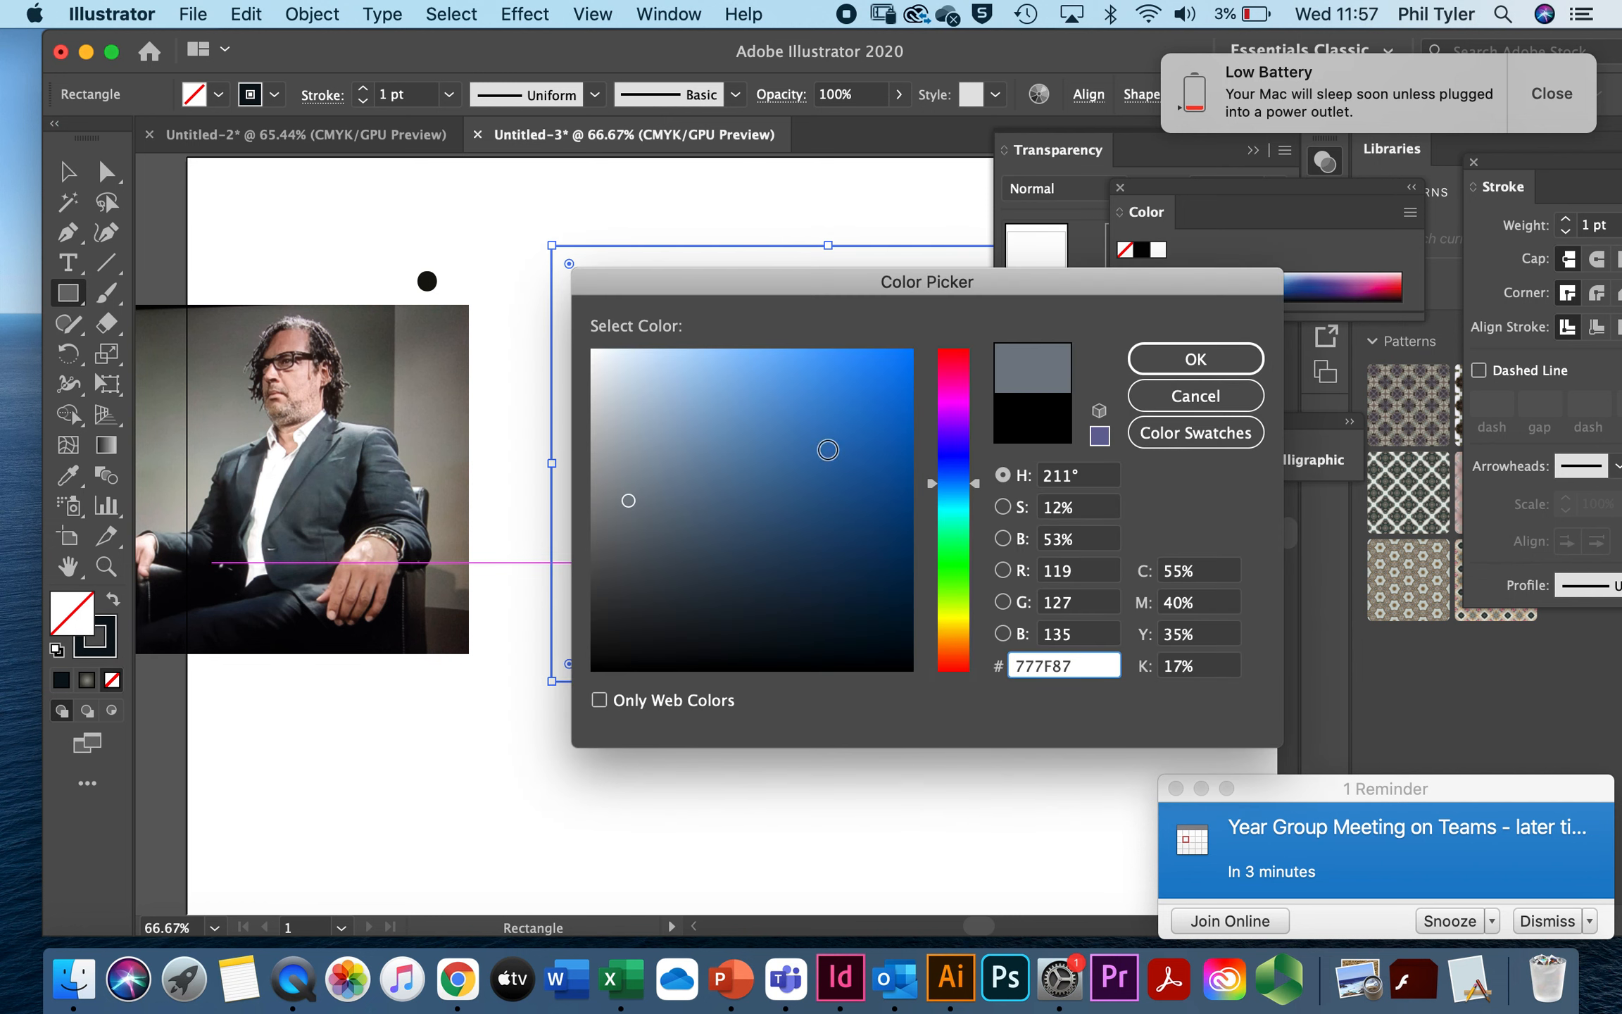
{"action": "left_click", "coordinate": [1155, 362]}
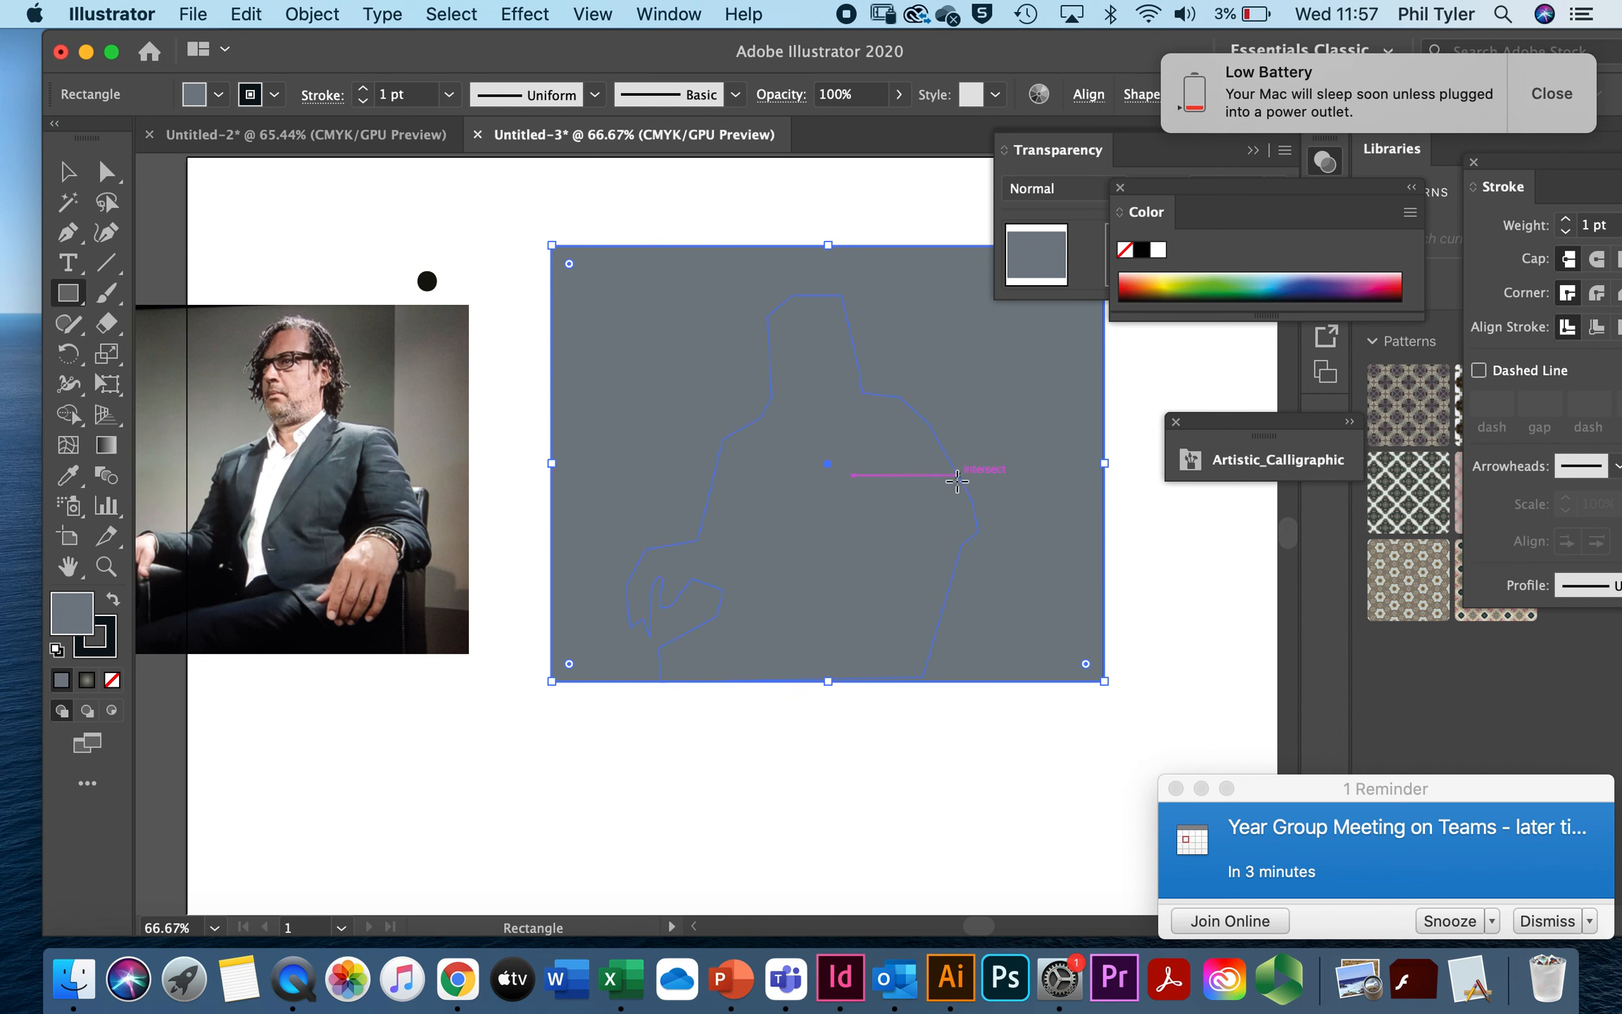
Step: Send the grey rectangle to the back so it forms the background behind the portrait figure
{"action": "right_click", "coordinate": [918, 436]}
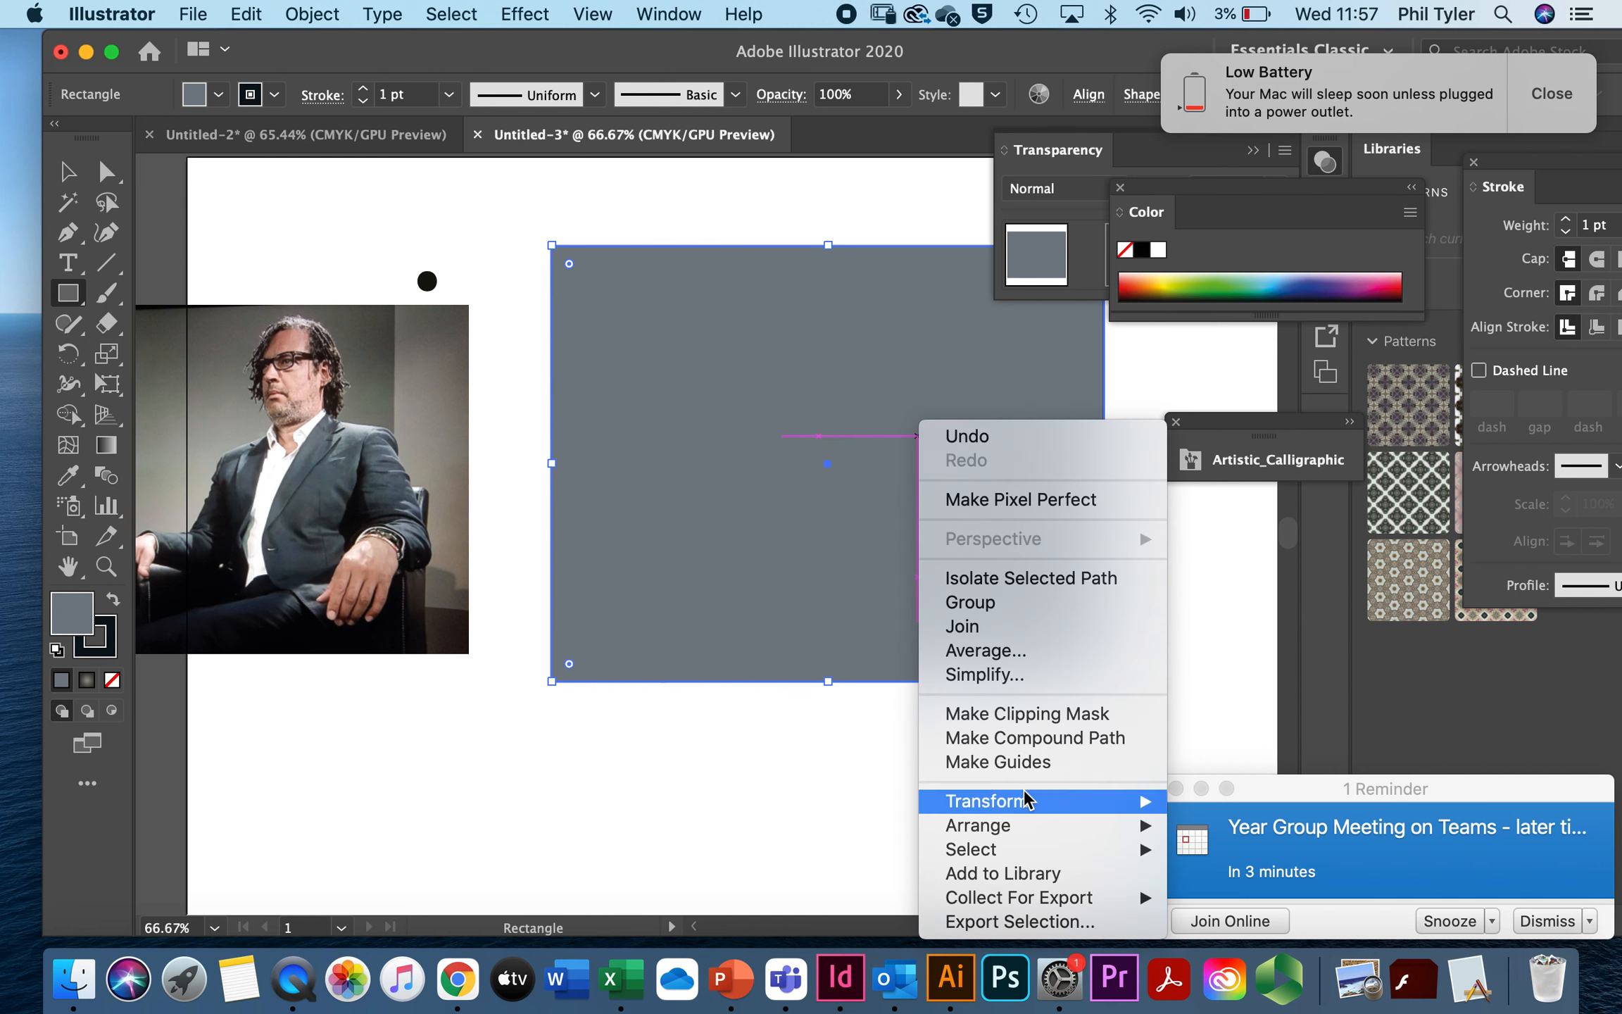
{"action": "mouse_move", "coordinate": [1024, 801]}
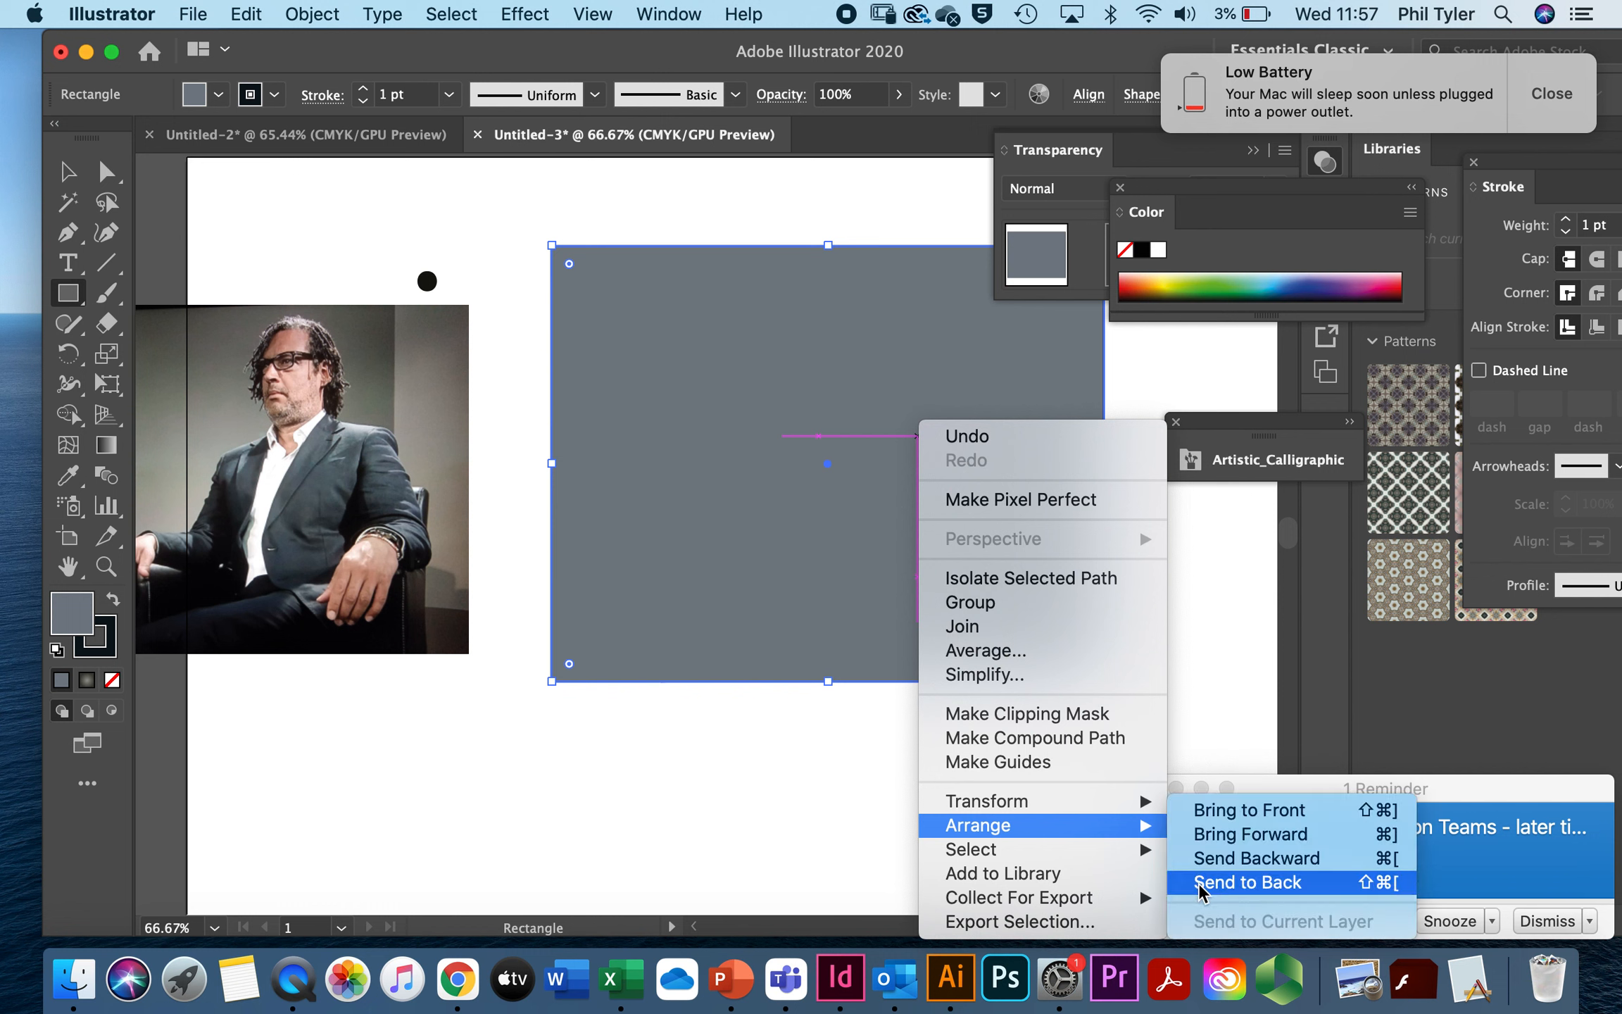
{"action": "left_click", "coordinate": [1199, 882]}
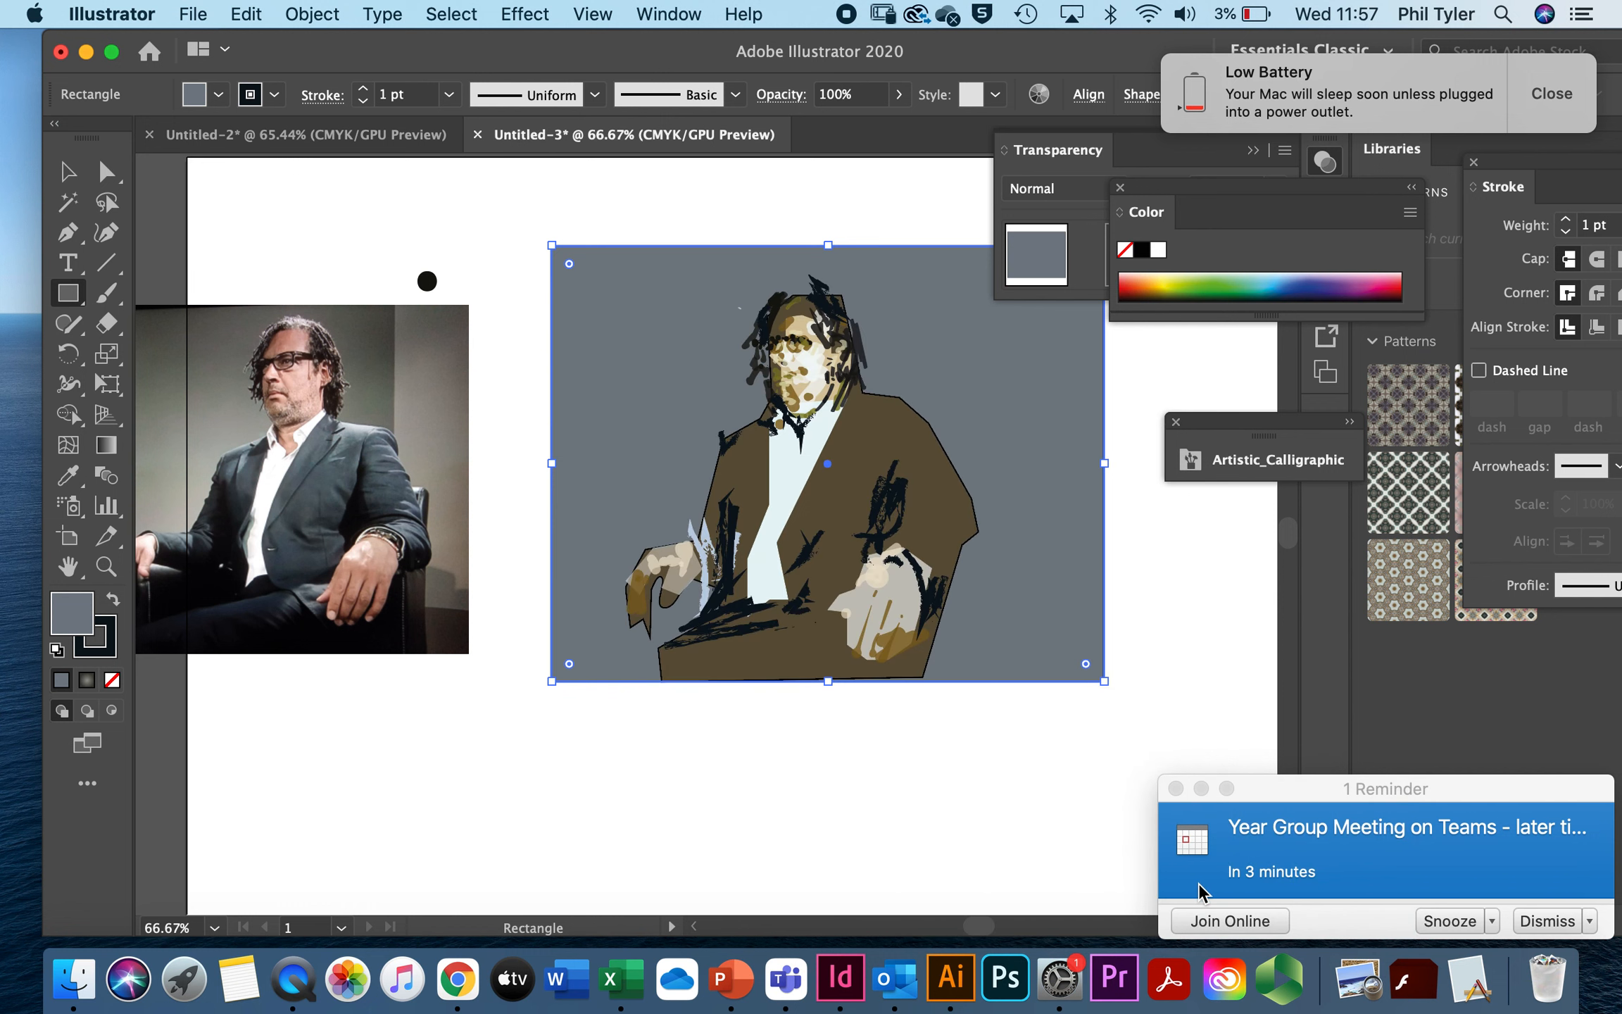